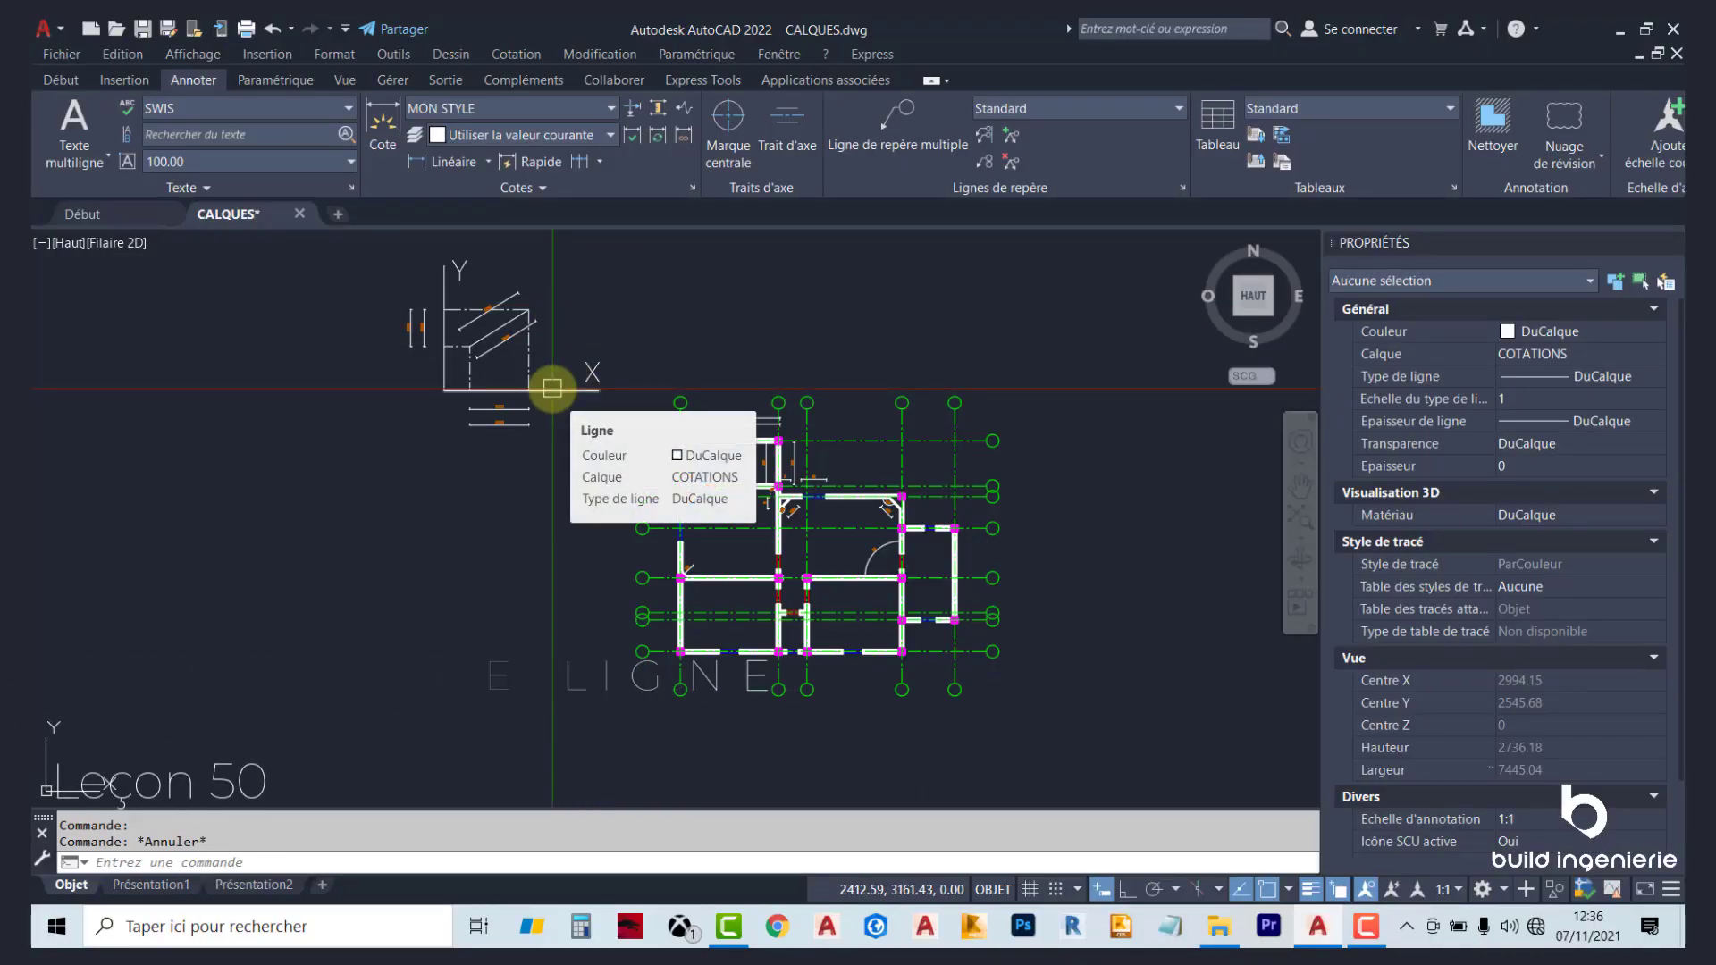
Review the Cote dimension types, then show the Continuer / Ligne de base options on Annoter.
click(61, 82)
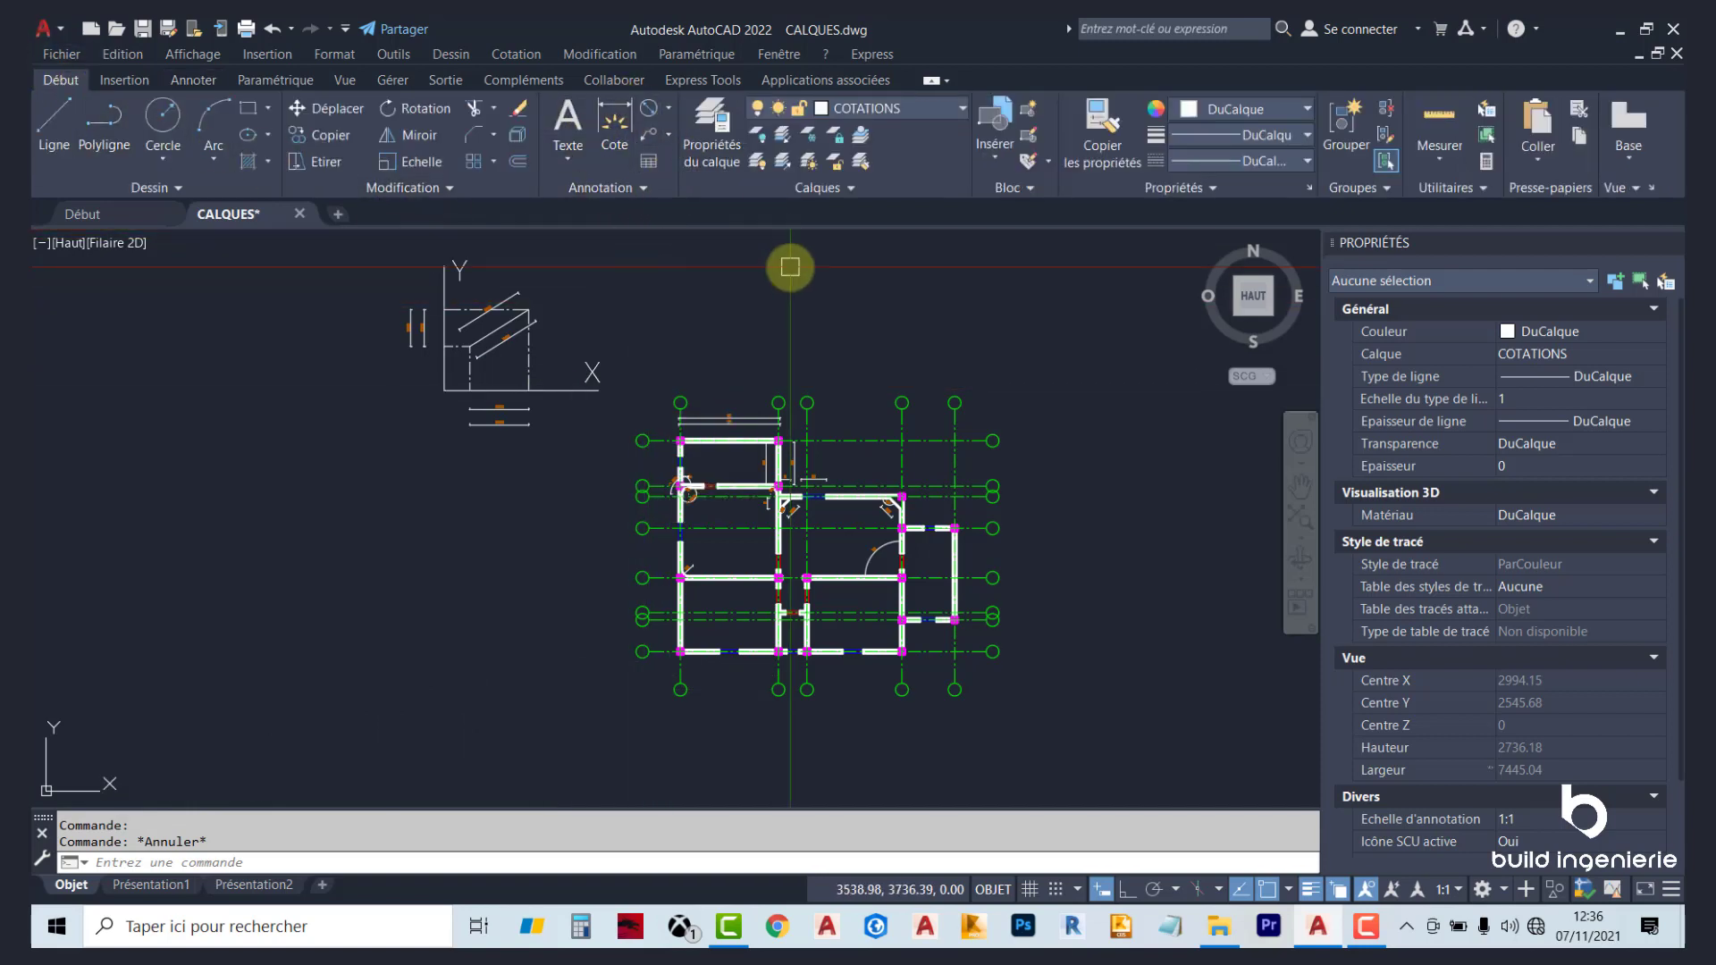
click(670, 110)
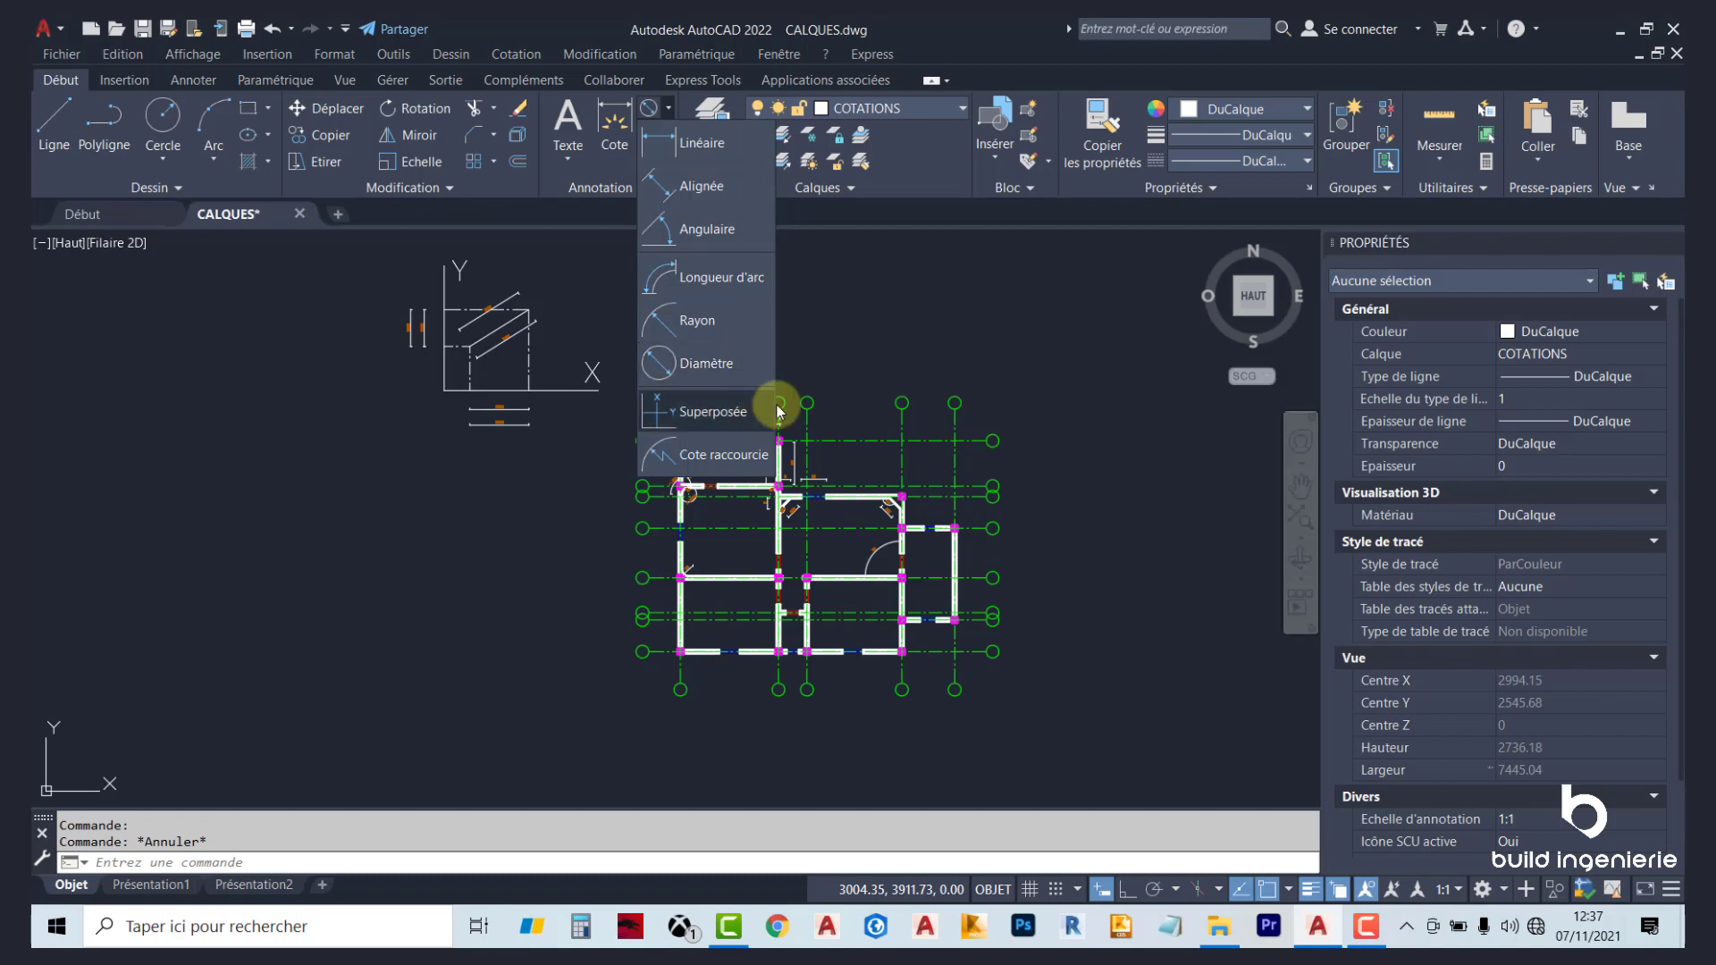
click(193, 79)
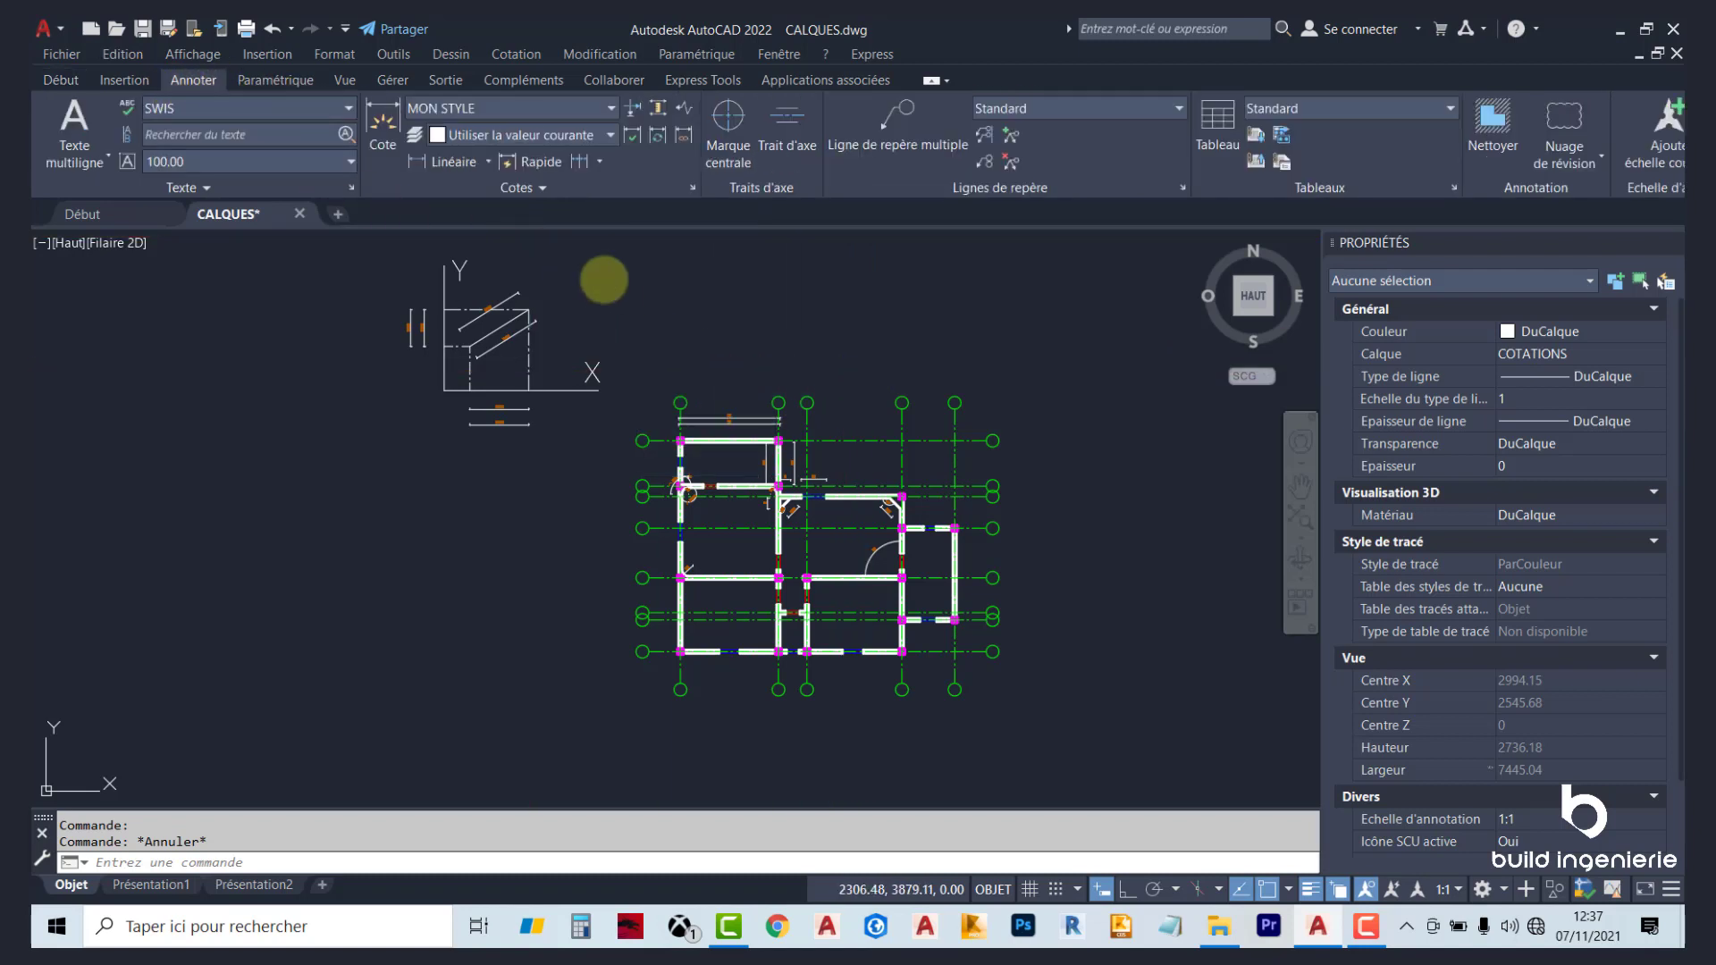
click(597, 165)
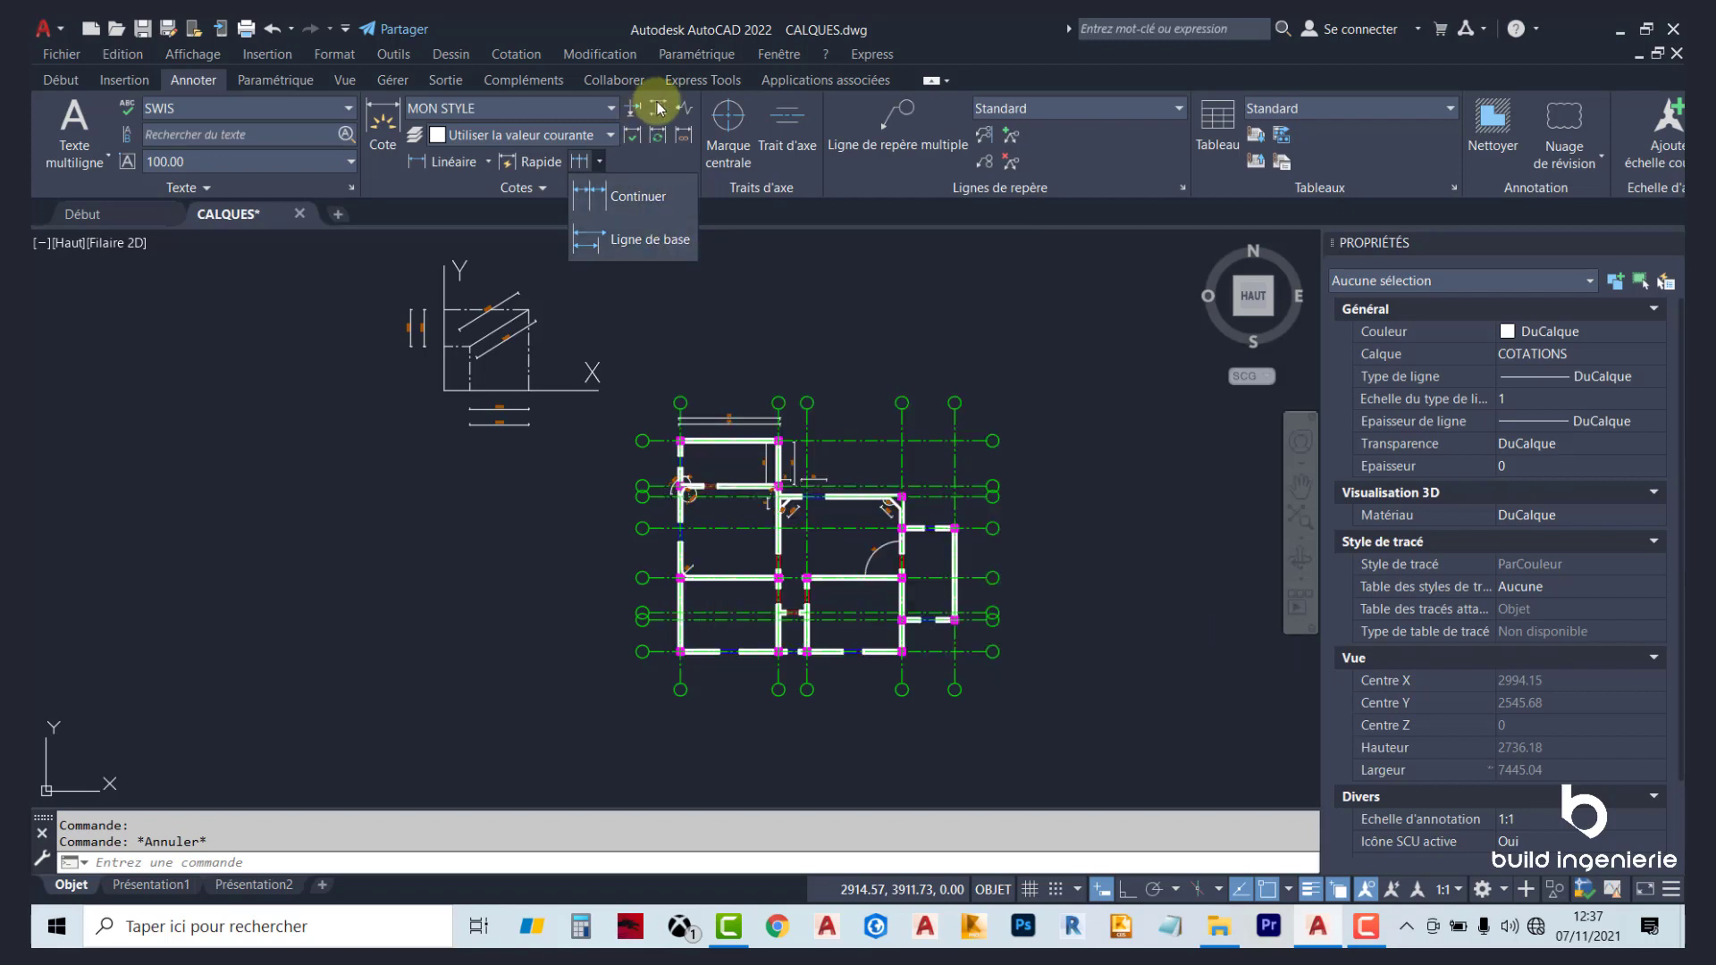
Erase the 15 sketch objects at the plan's upper left and zoom in on the floor plan.
drag(617, 456, 336, 263)
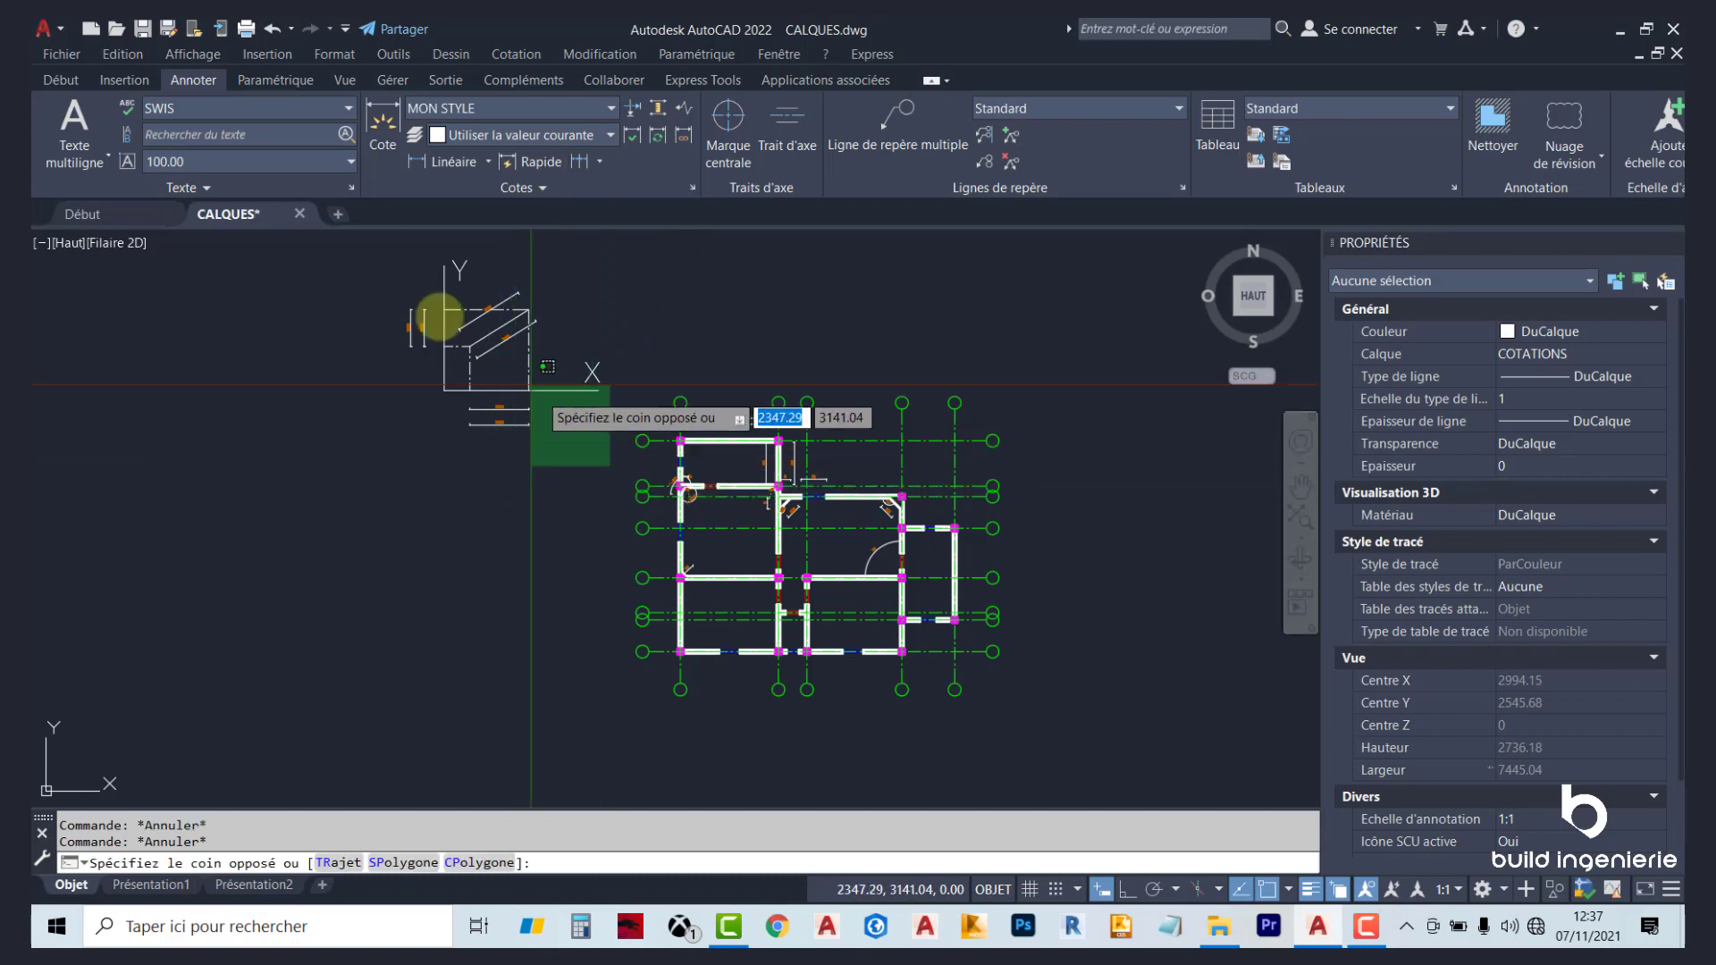
click(40, 82)
click(516, 108)
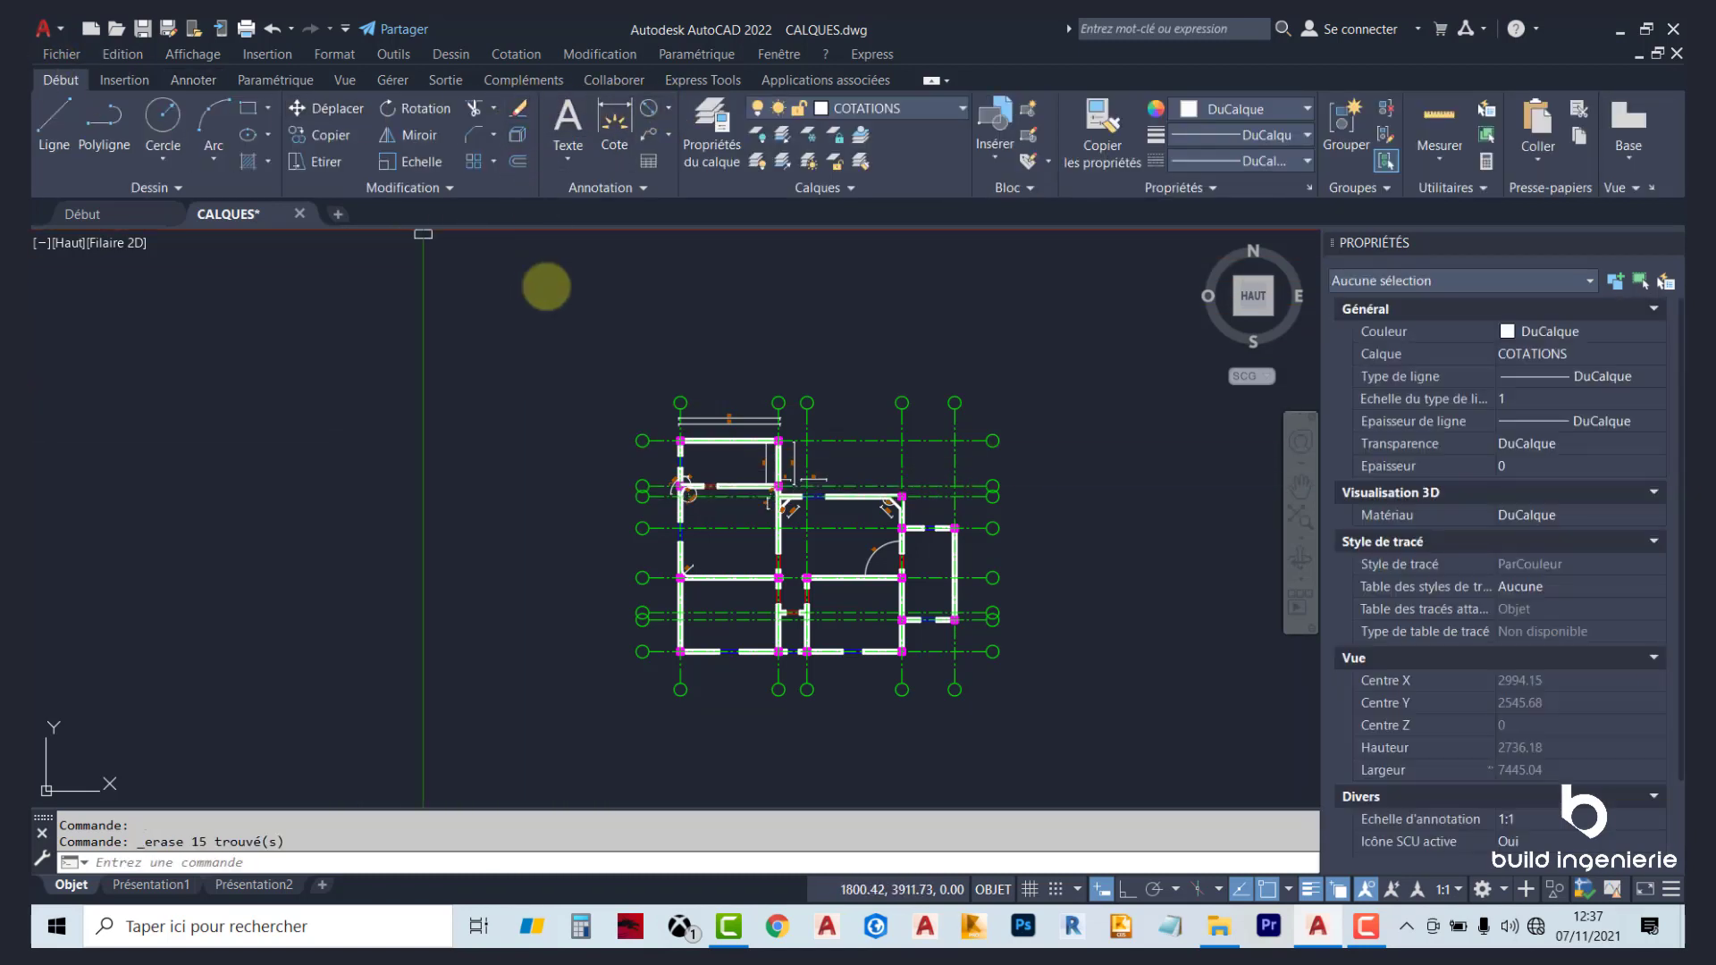
click(668, 108)
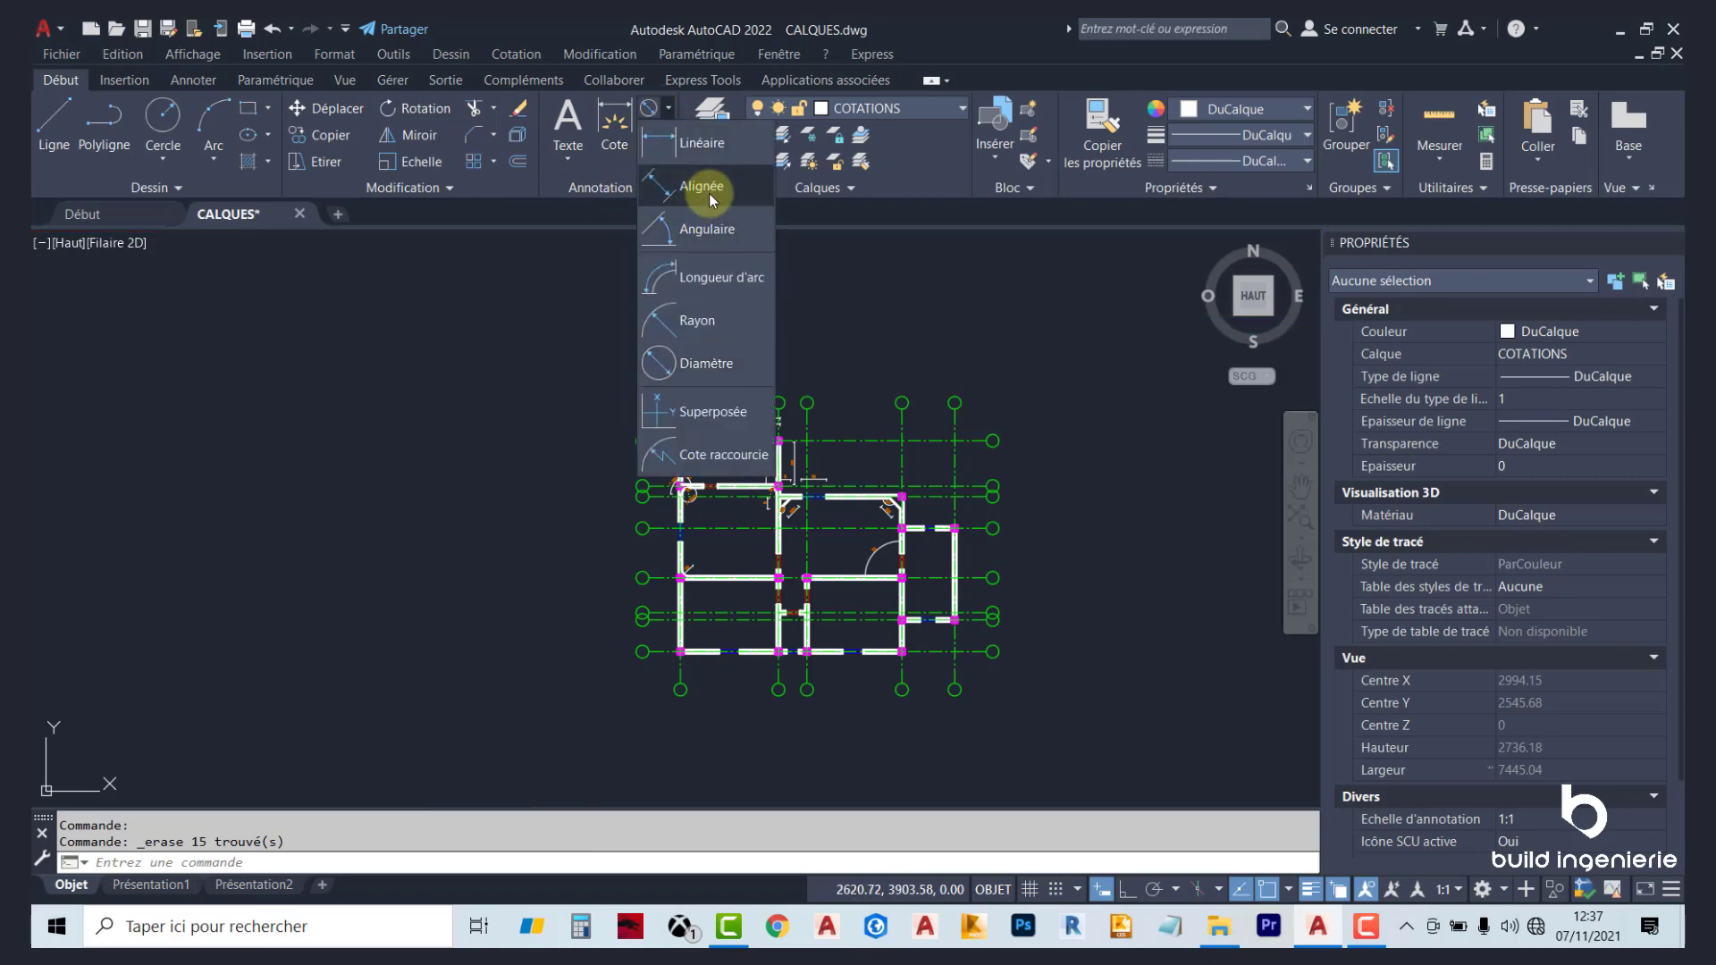
scroll(738, 505, up, 2)
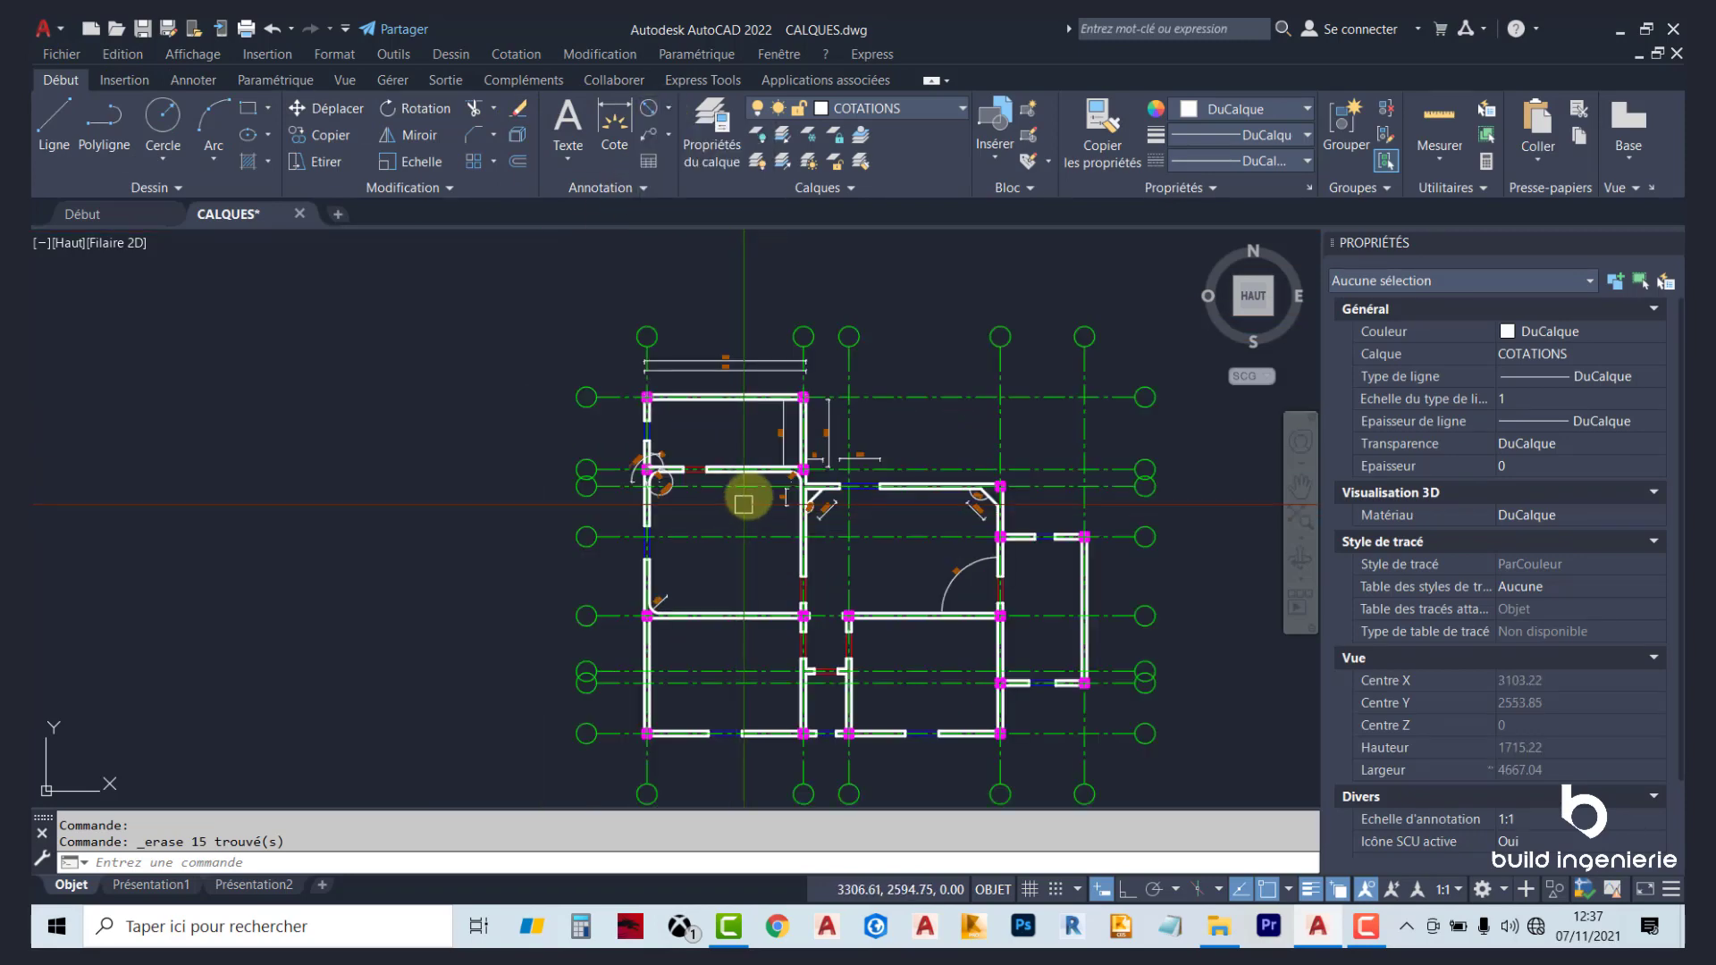
scroll(698, 412, up, 2)
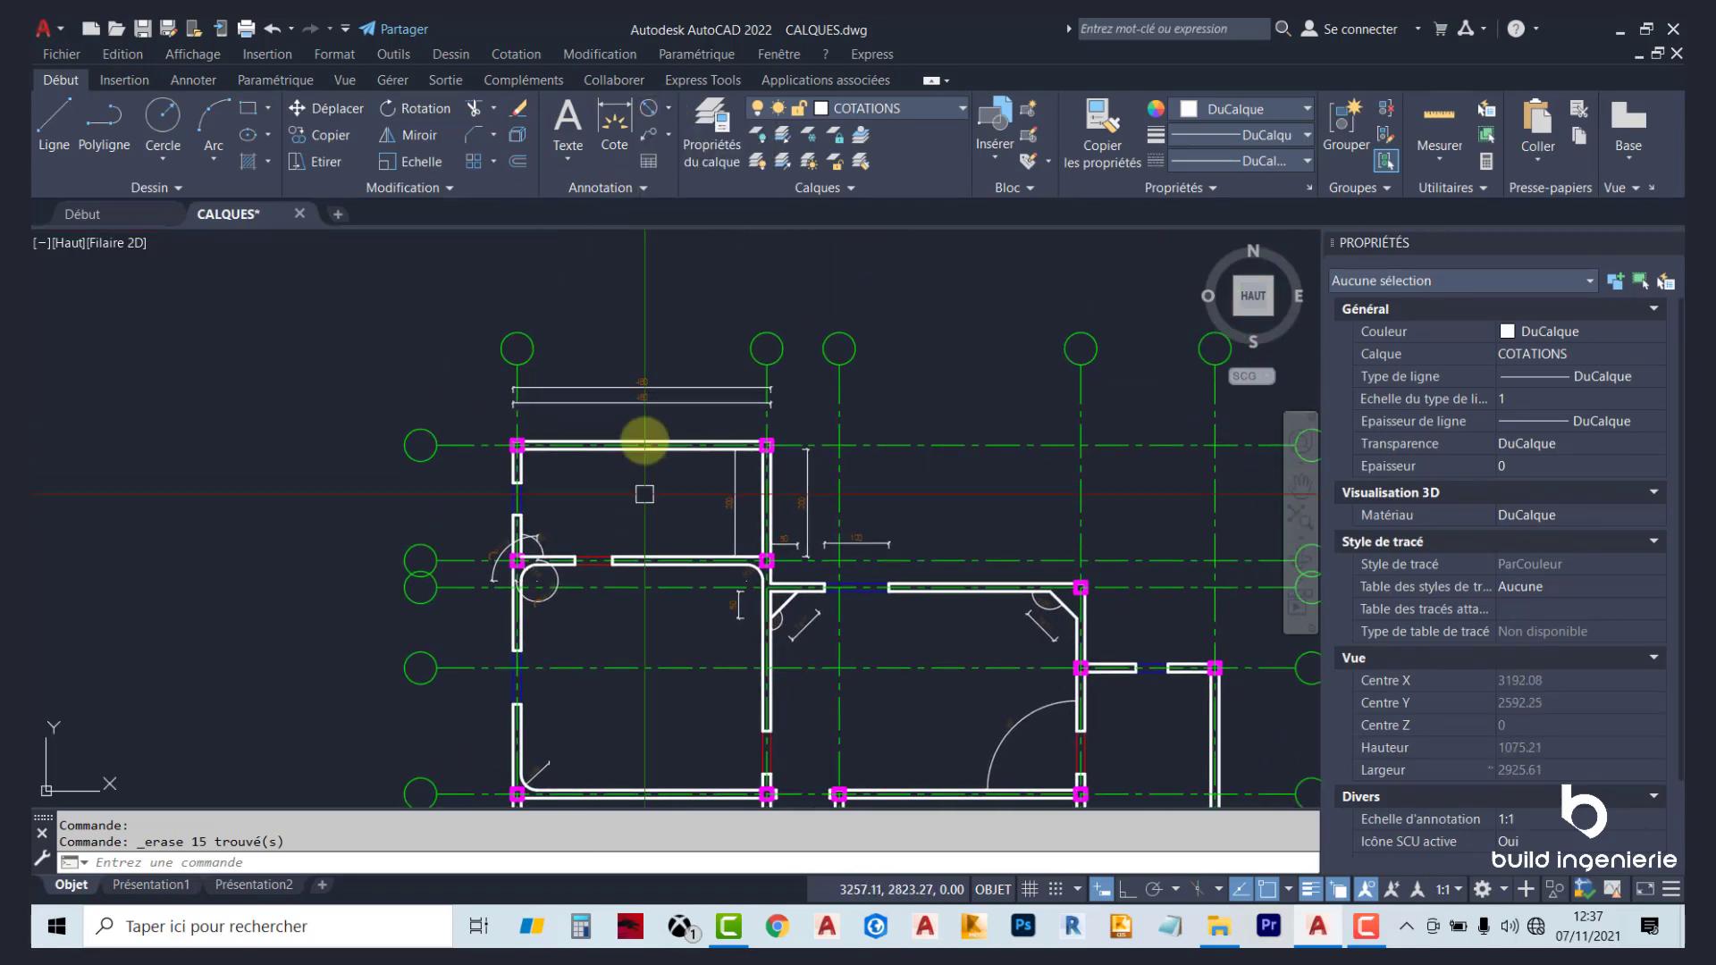
click(185, 79)
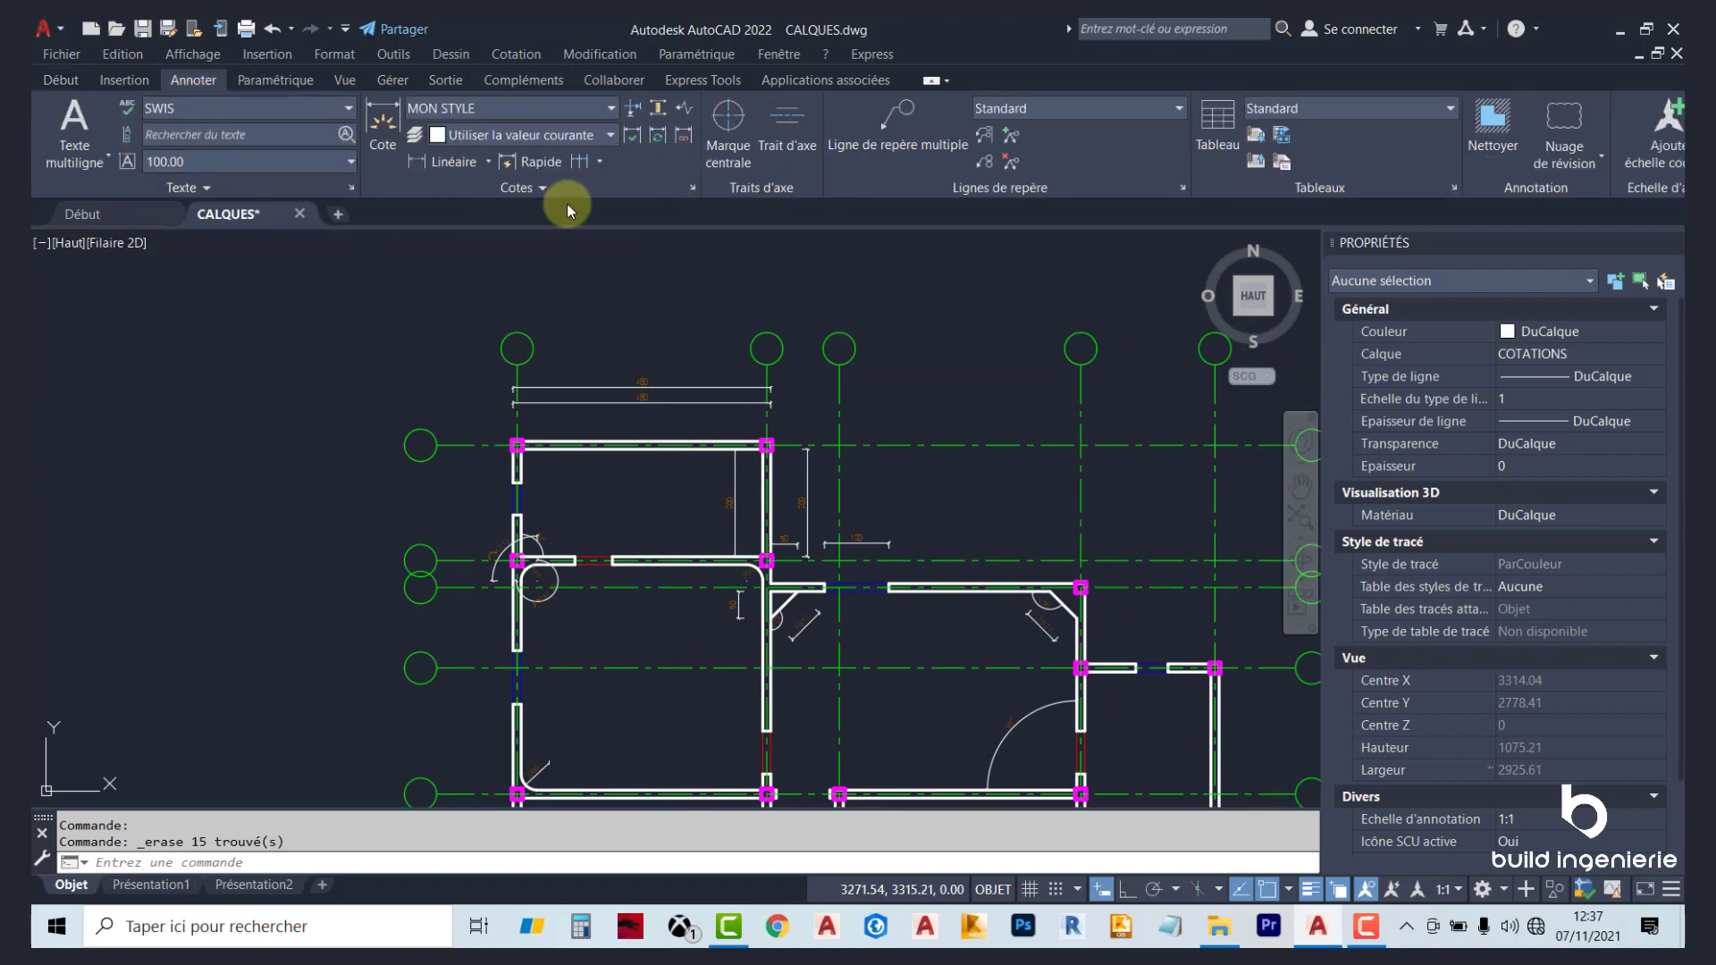
click(600, 161)
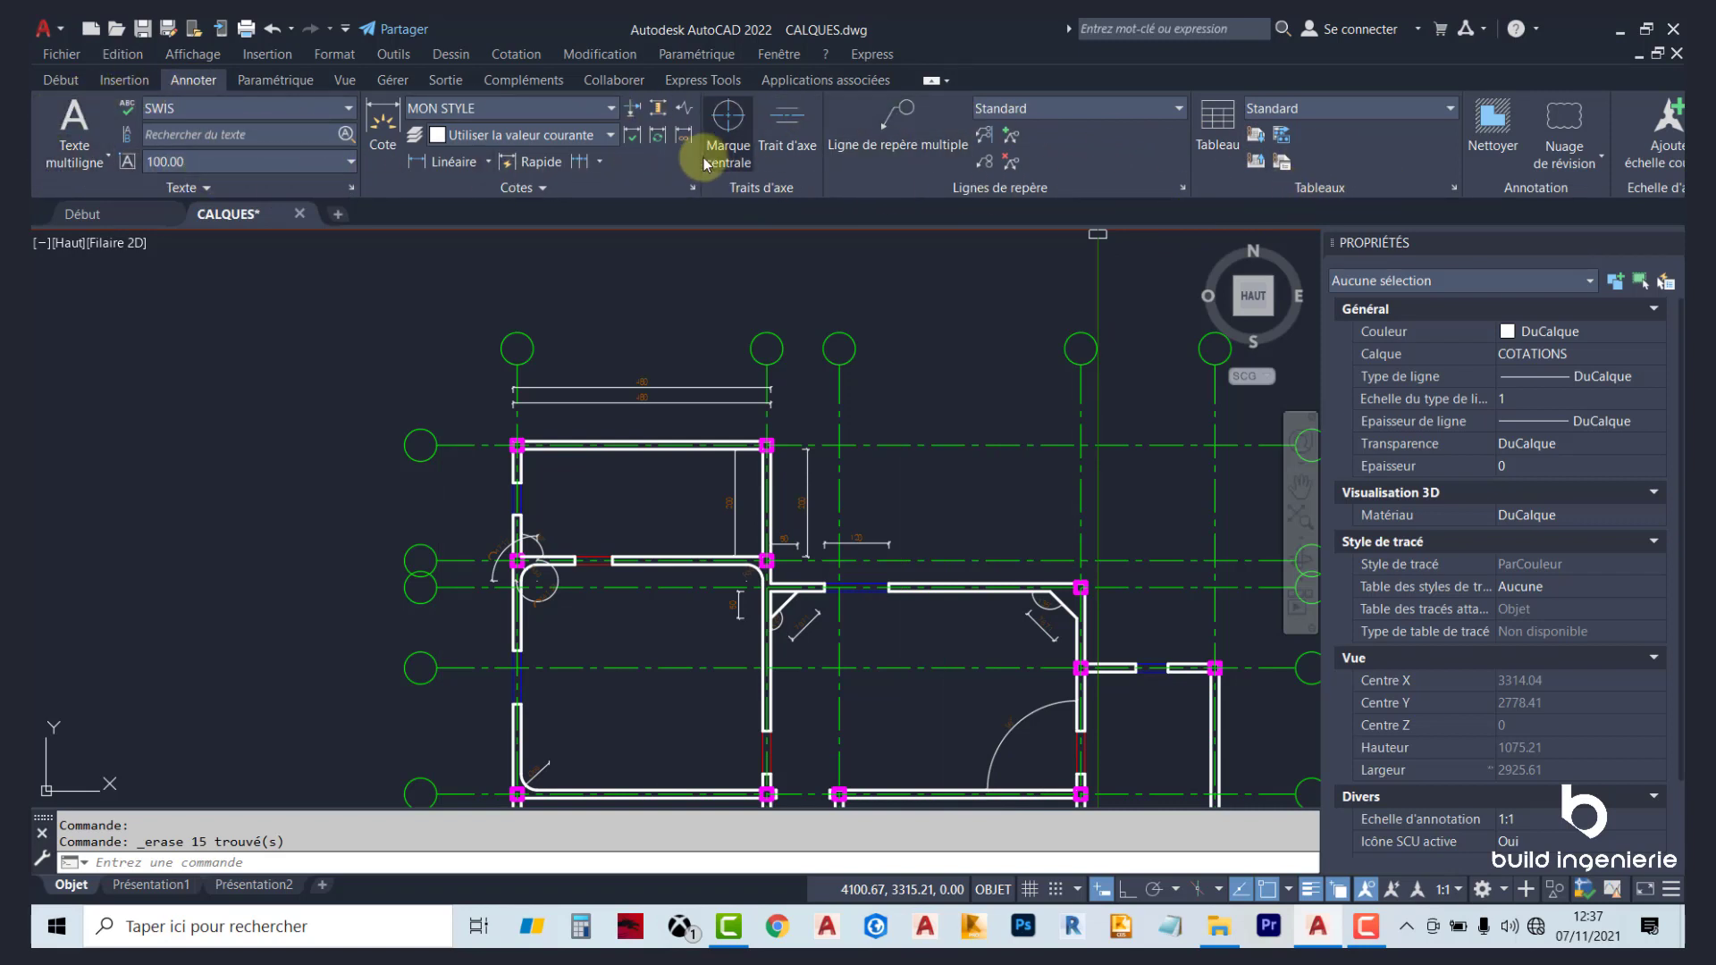
click(60, 80)
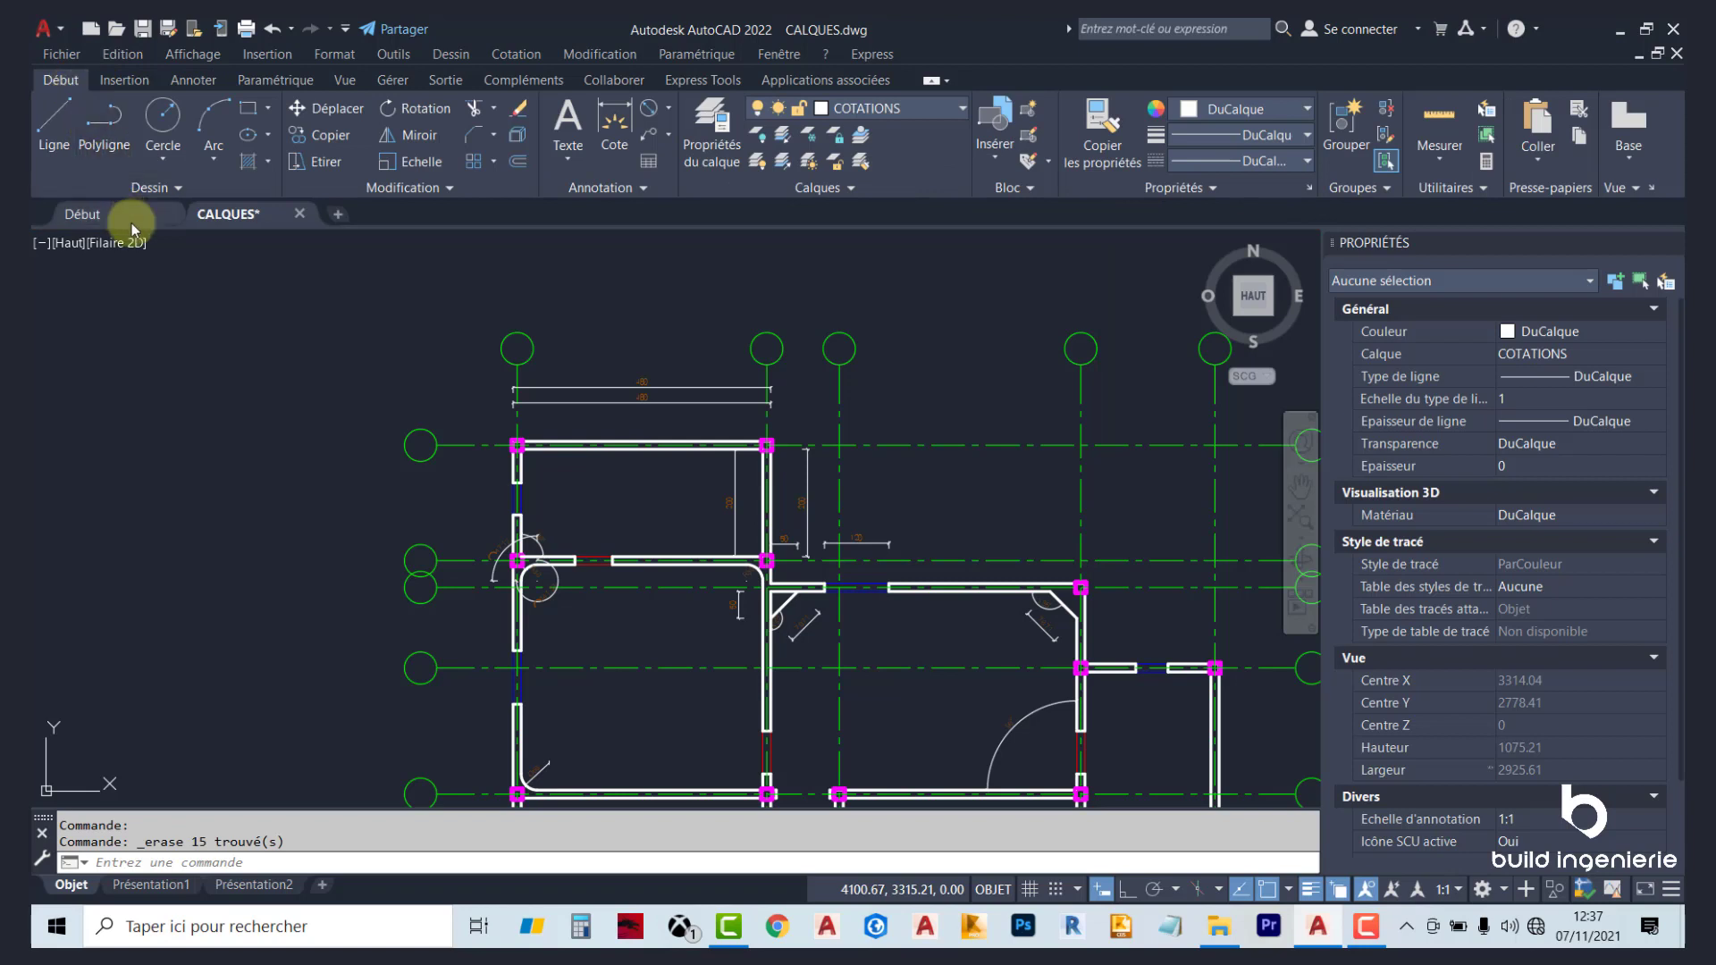
click(620, 190)
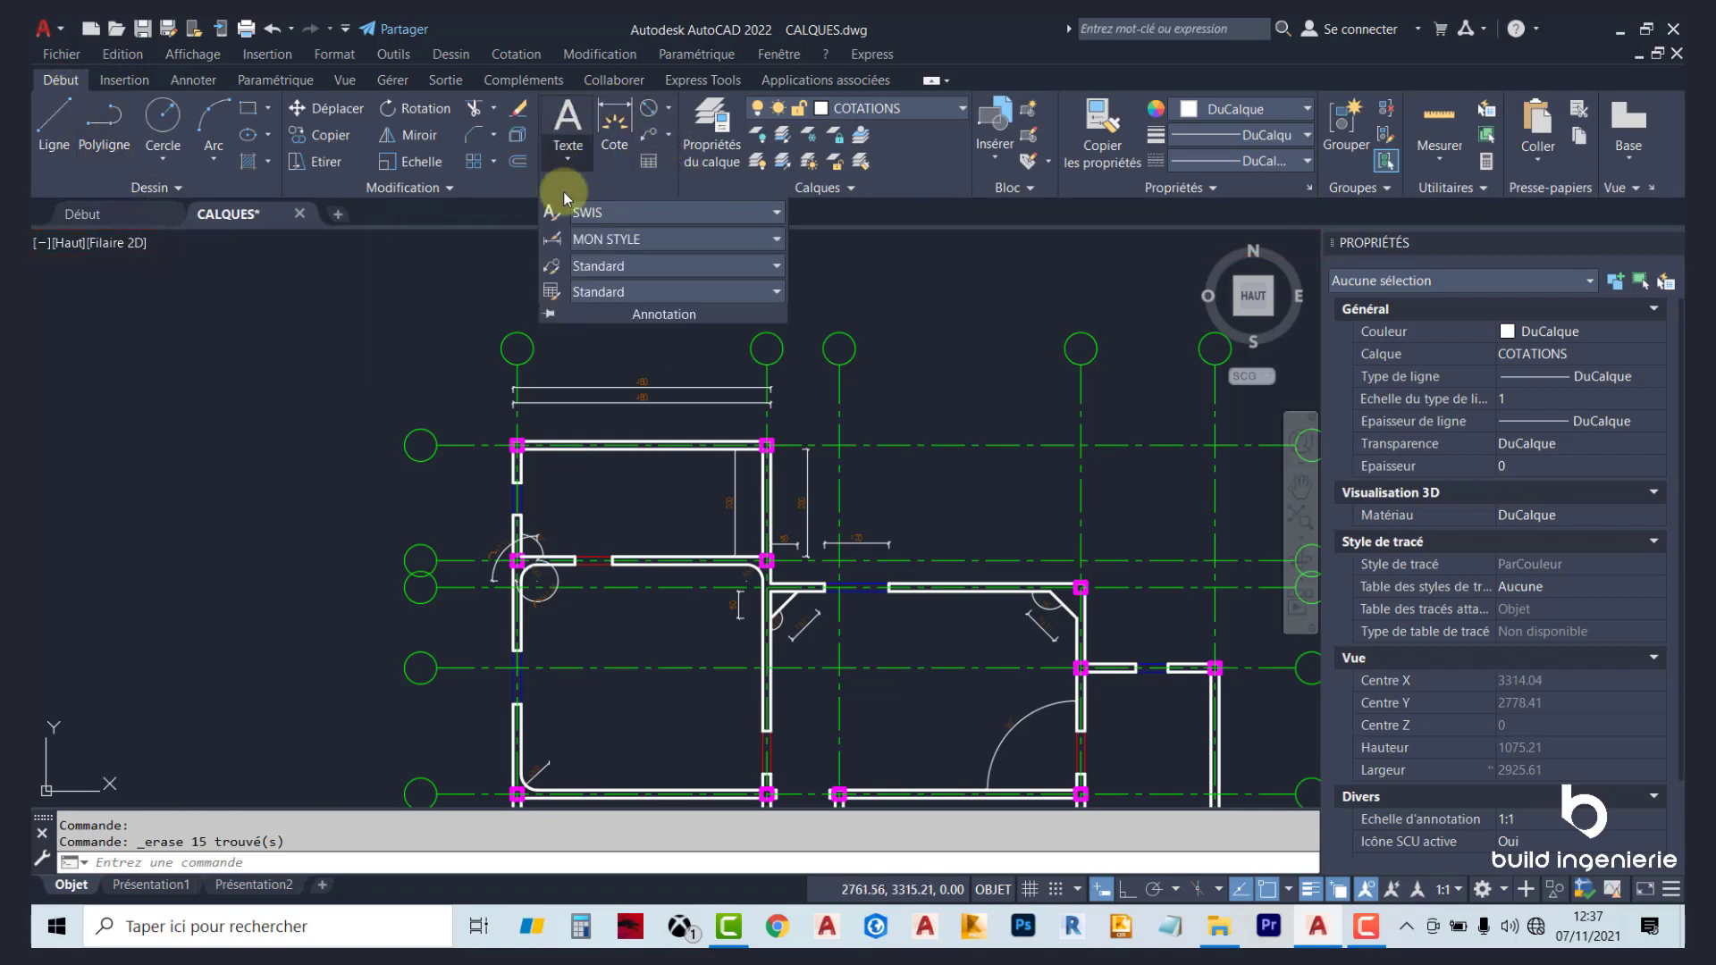
click(178, 89)
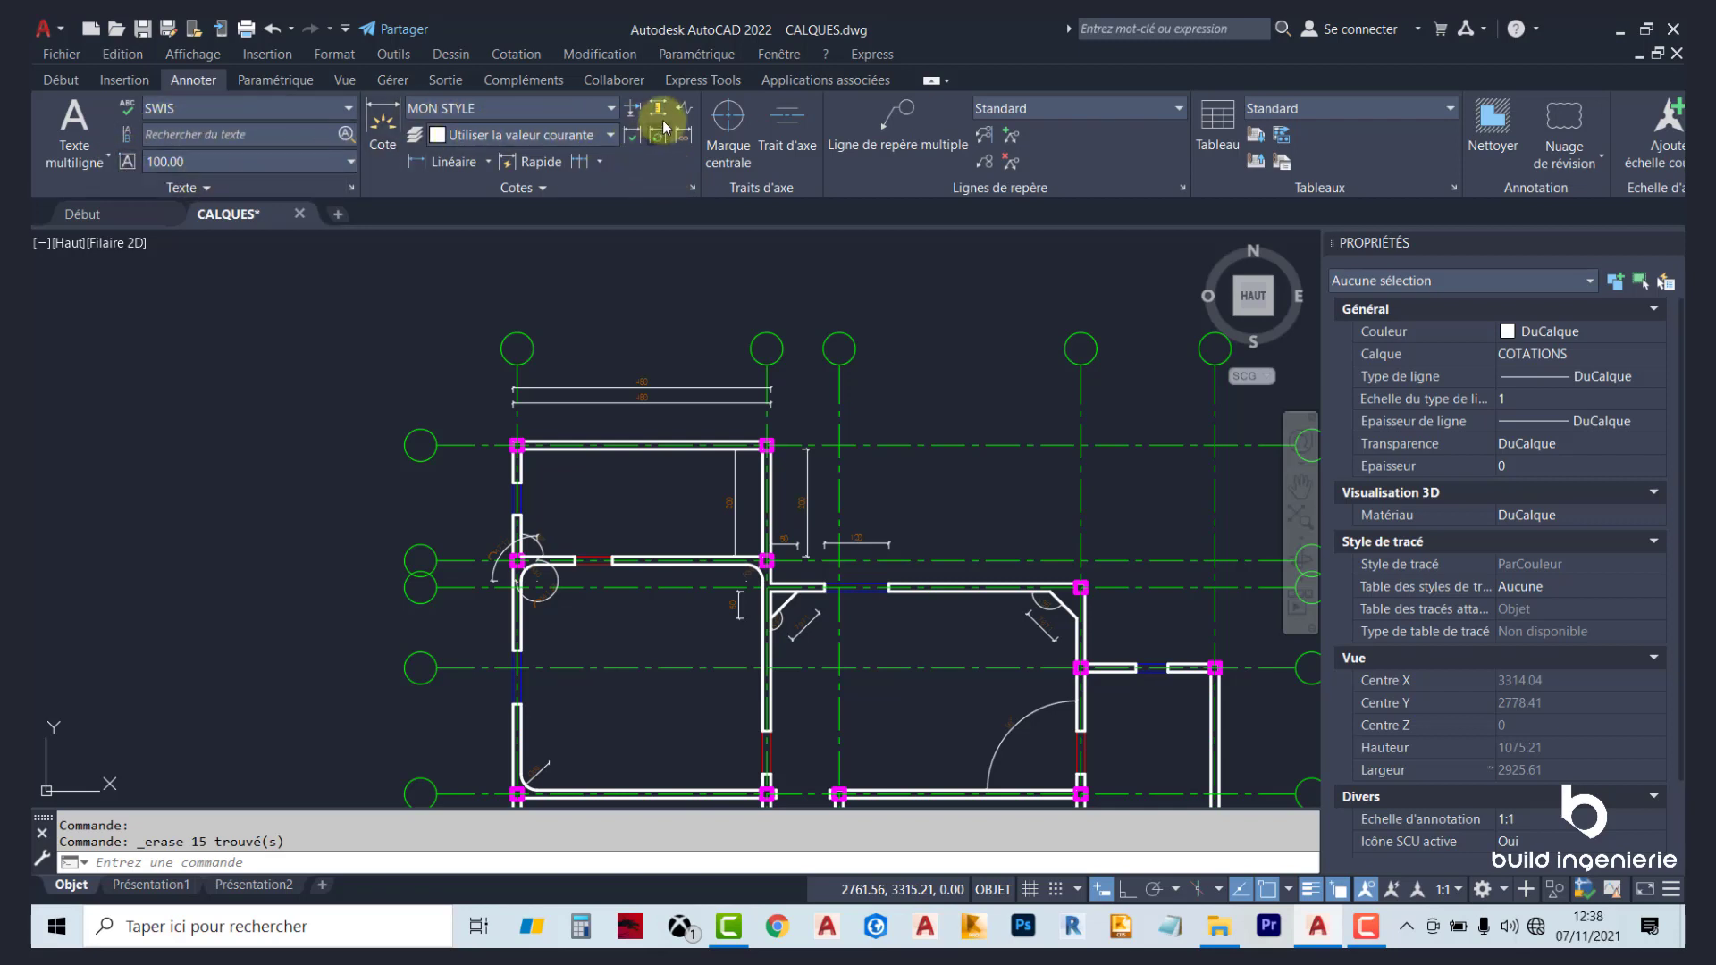
click(51, 79)
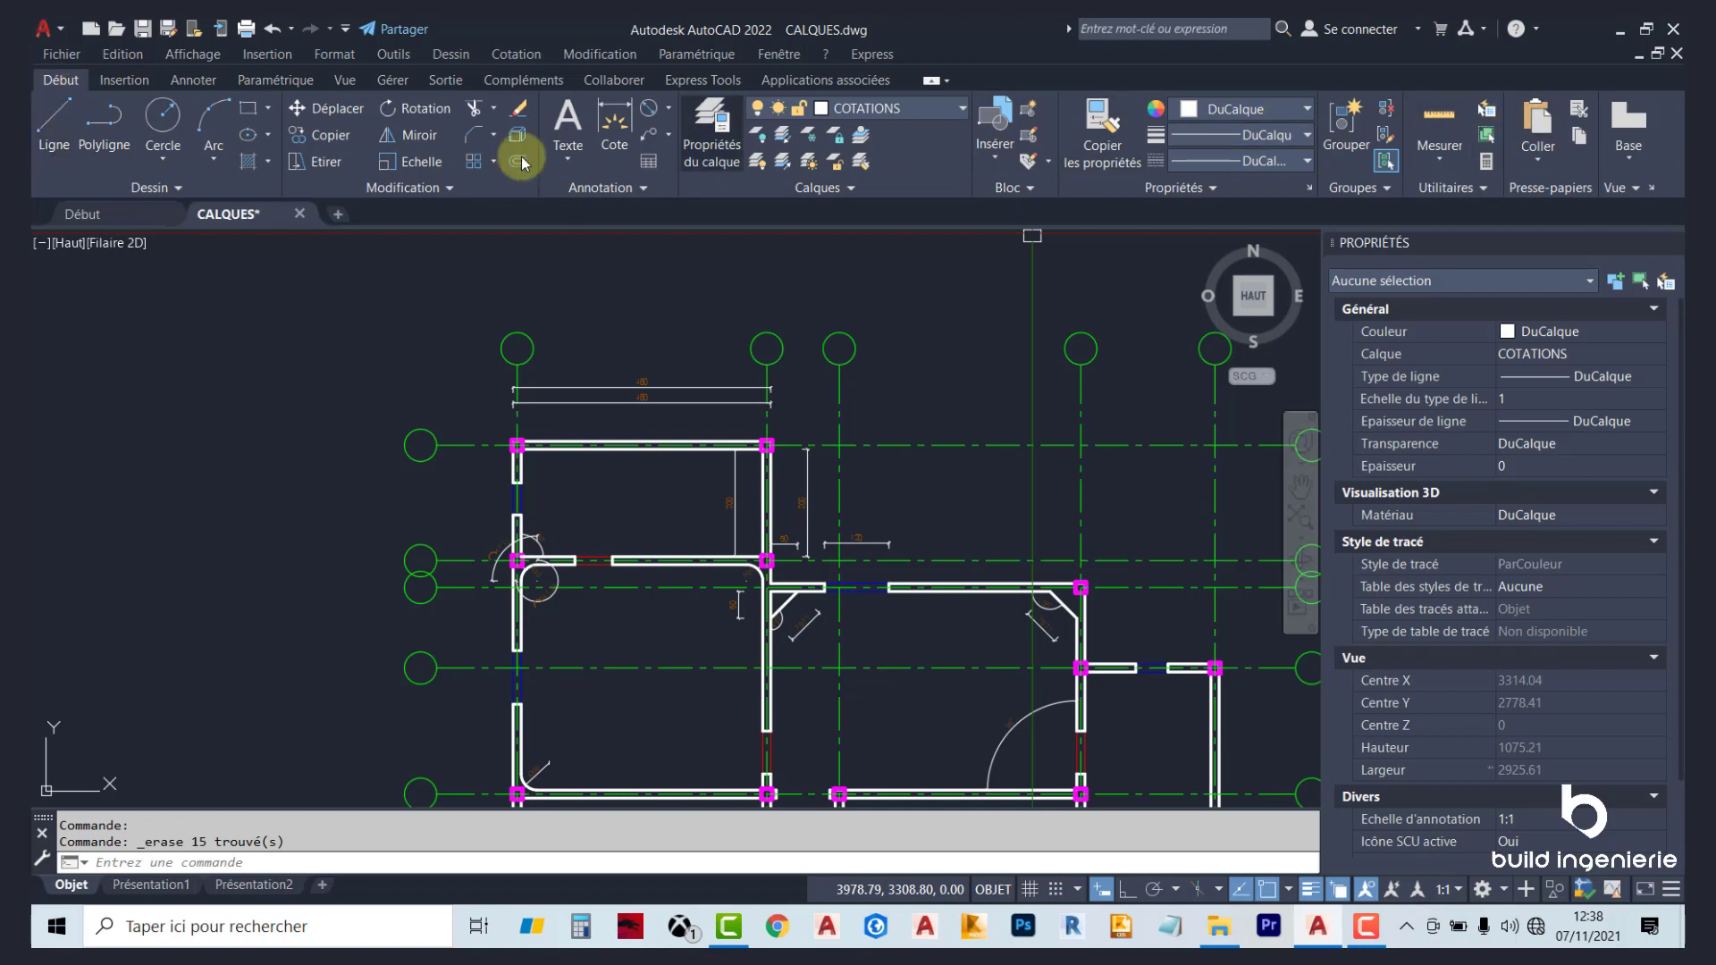
click(125, 81)
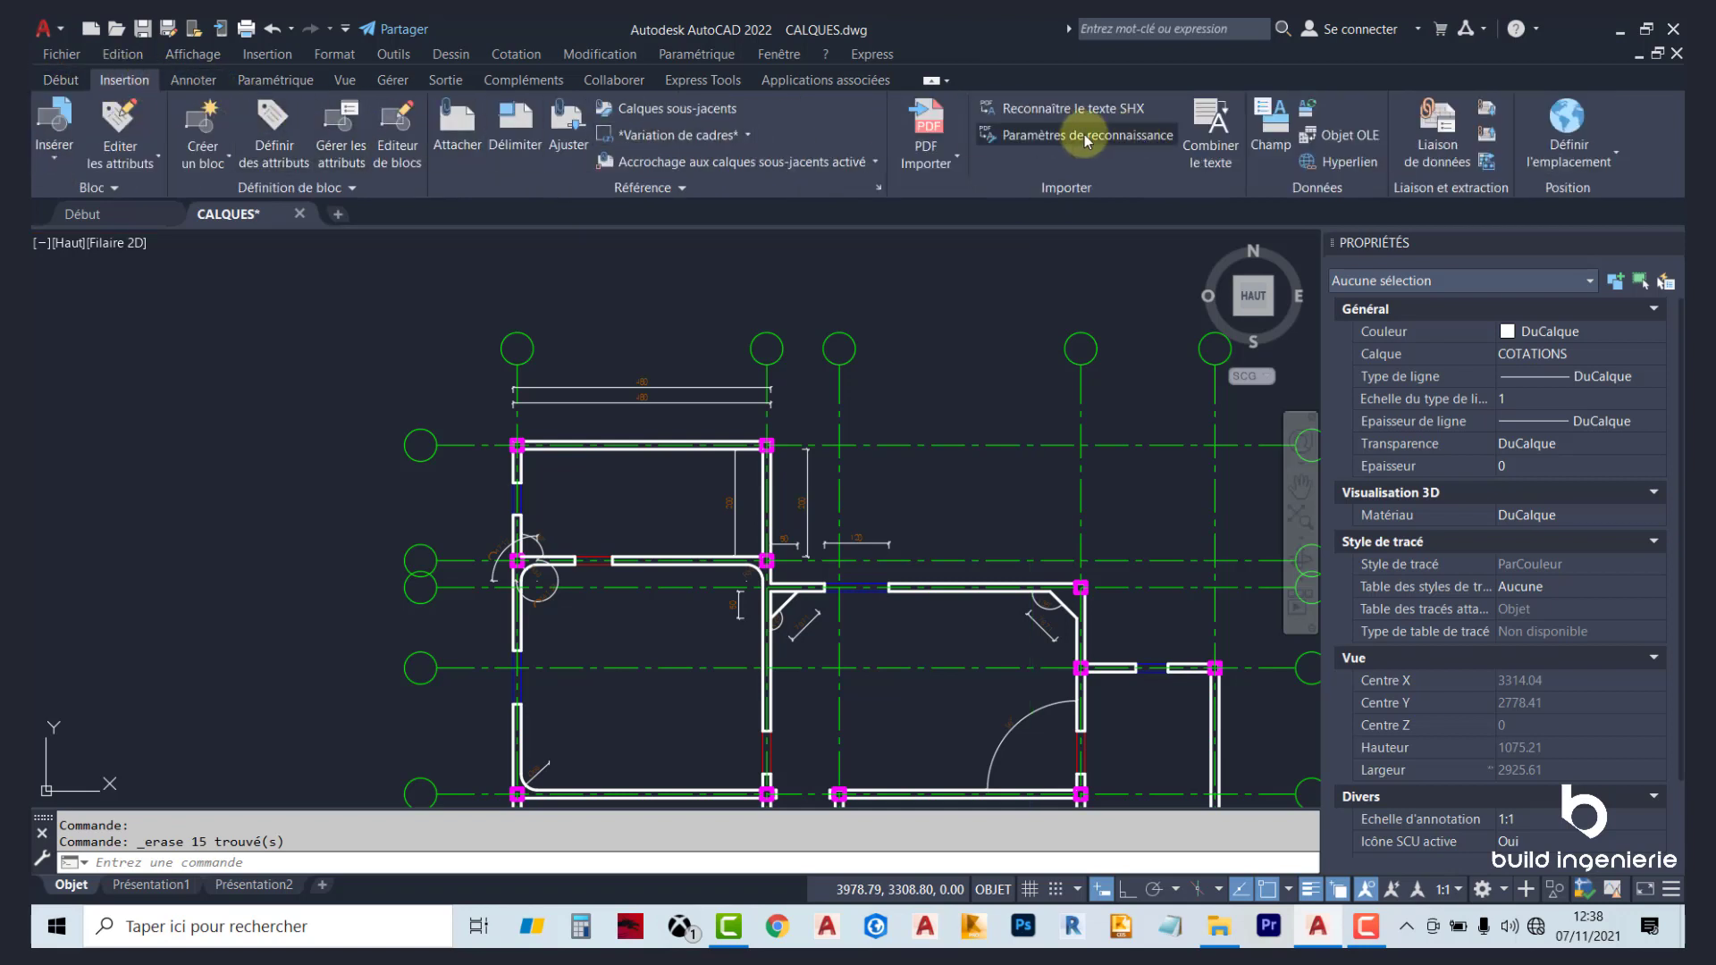
click(194, 80)
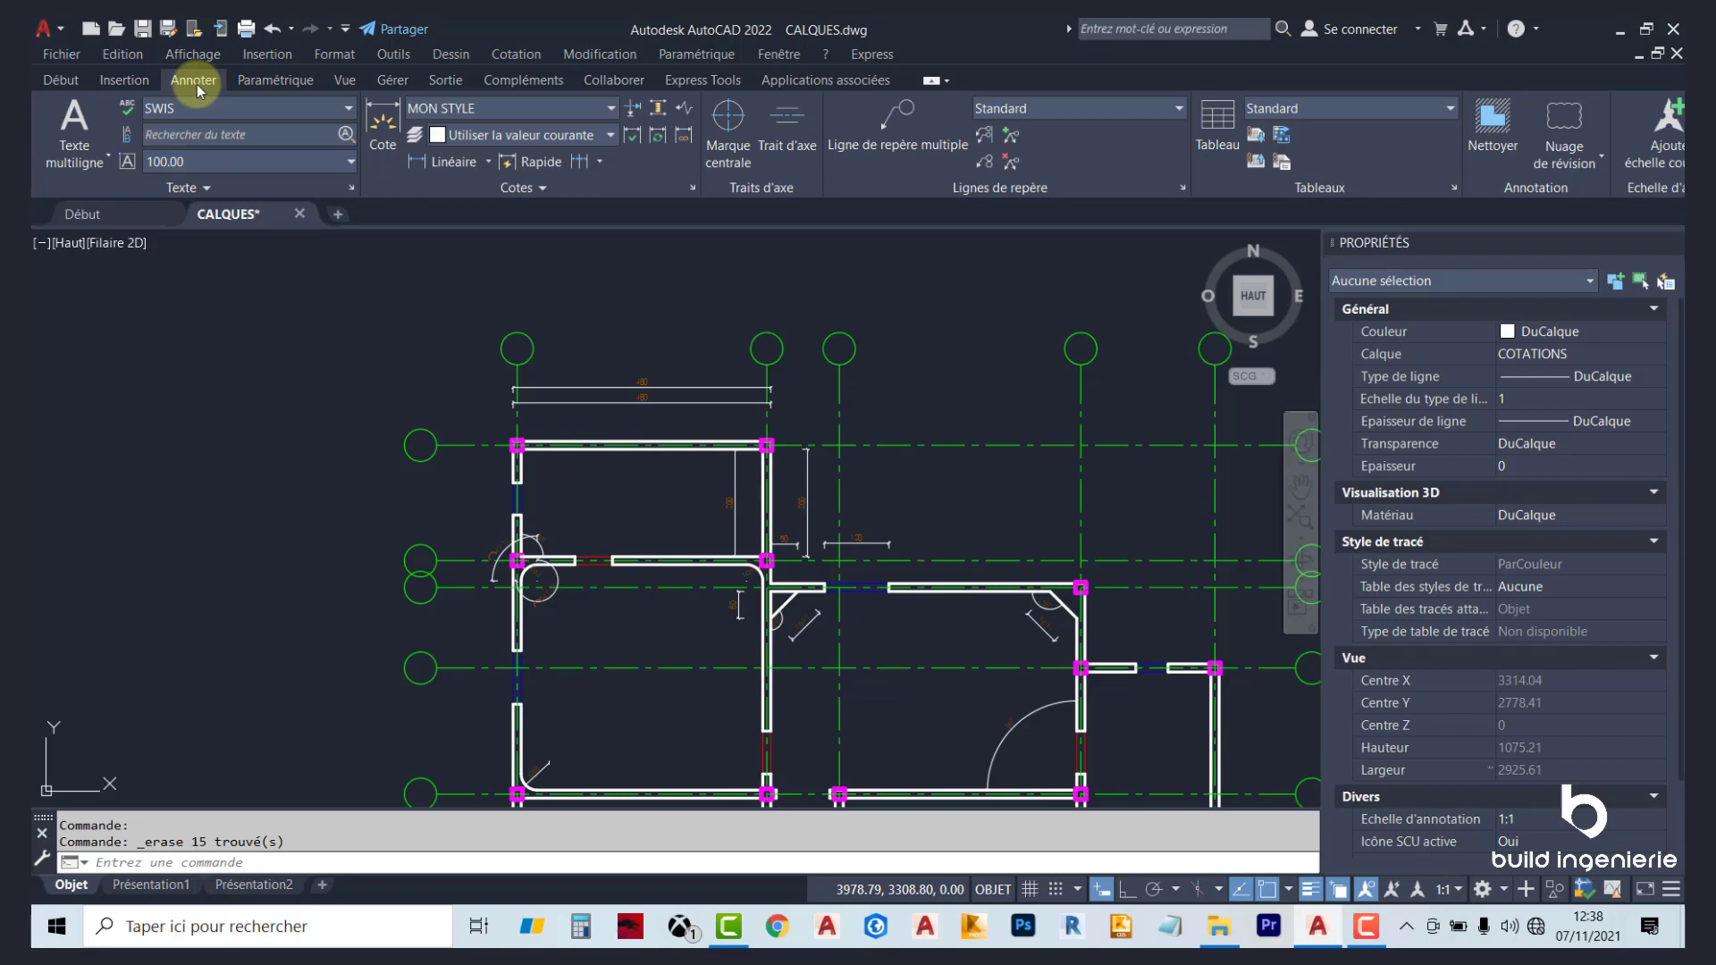
click(66, 83)
click(125, 80)
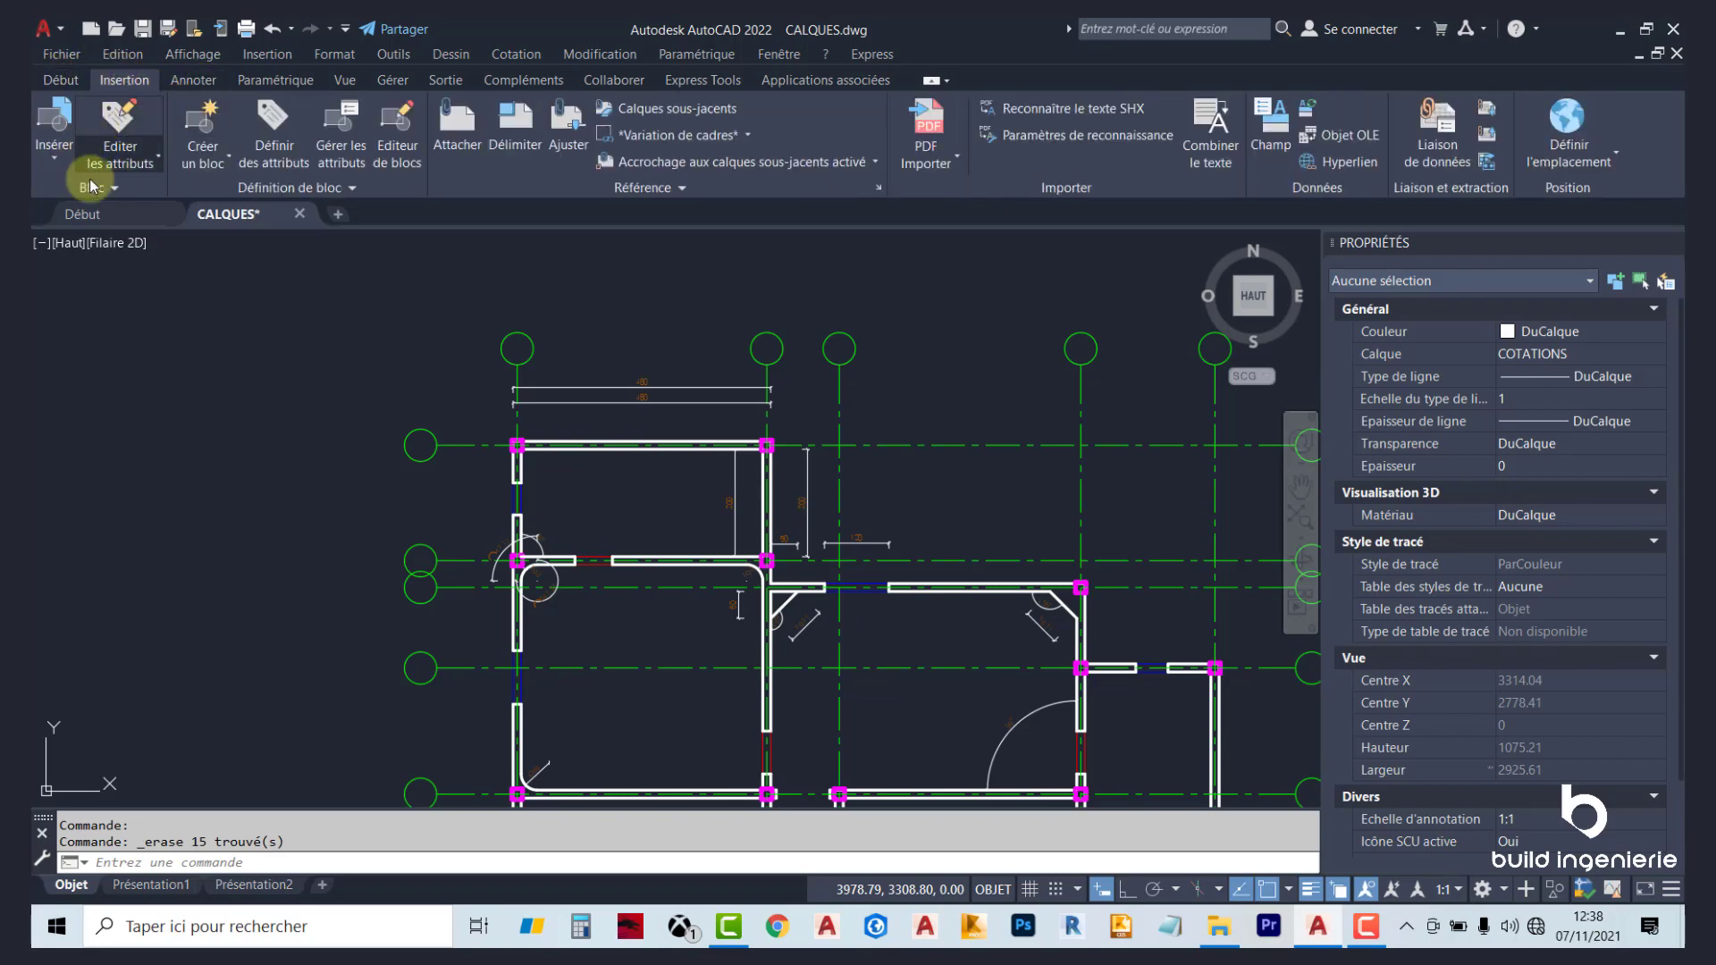
click(60, 80)
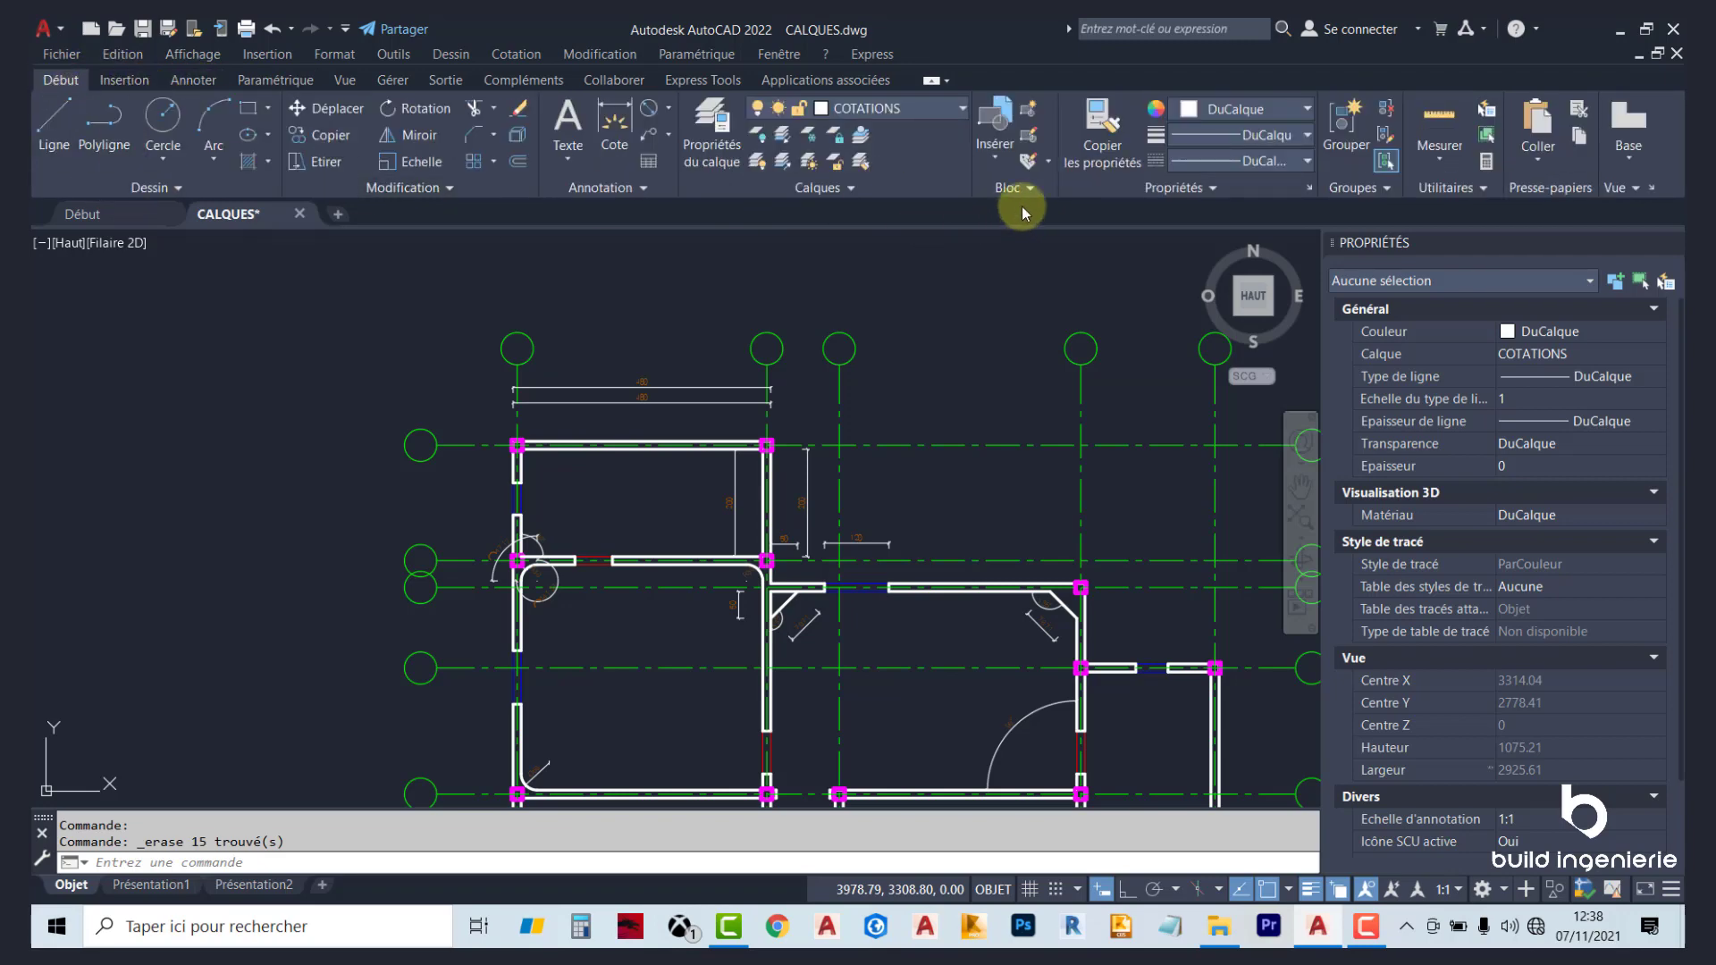
click(127, 78)
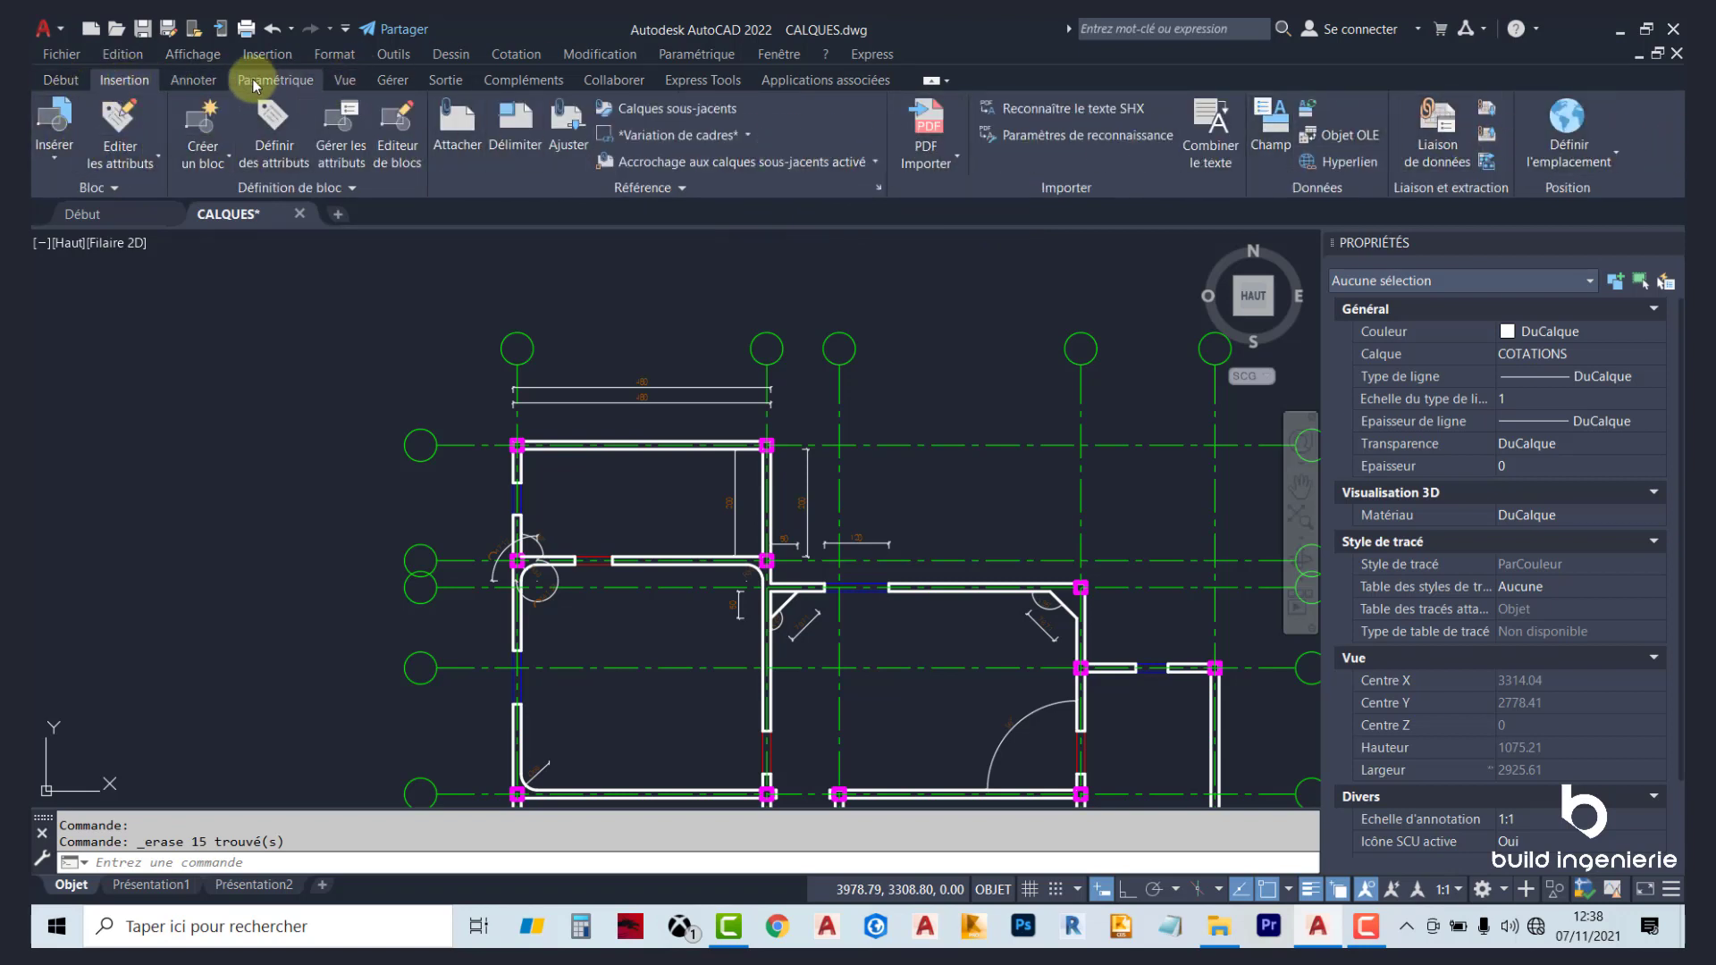
click(195, 80)
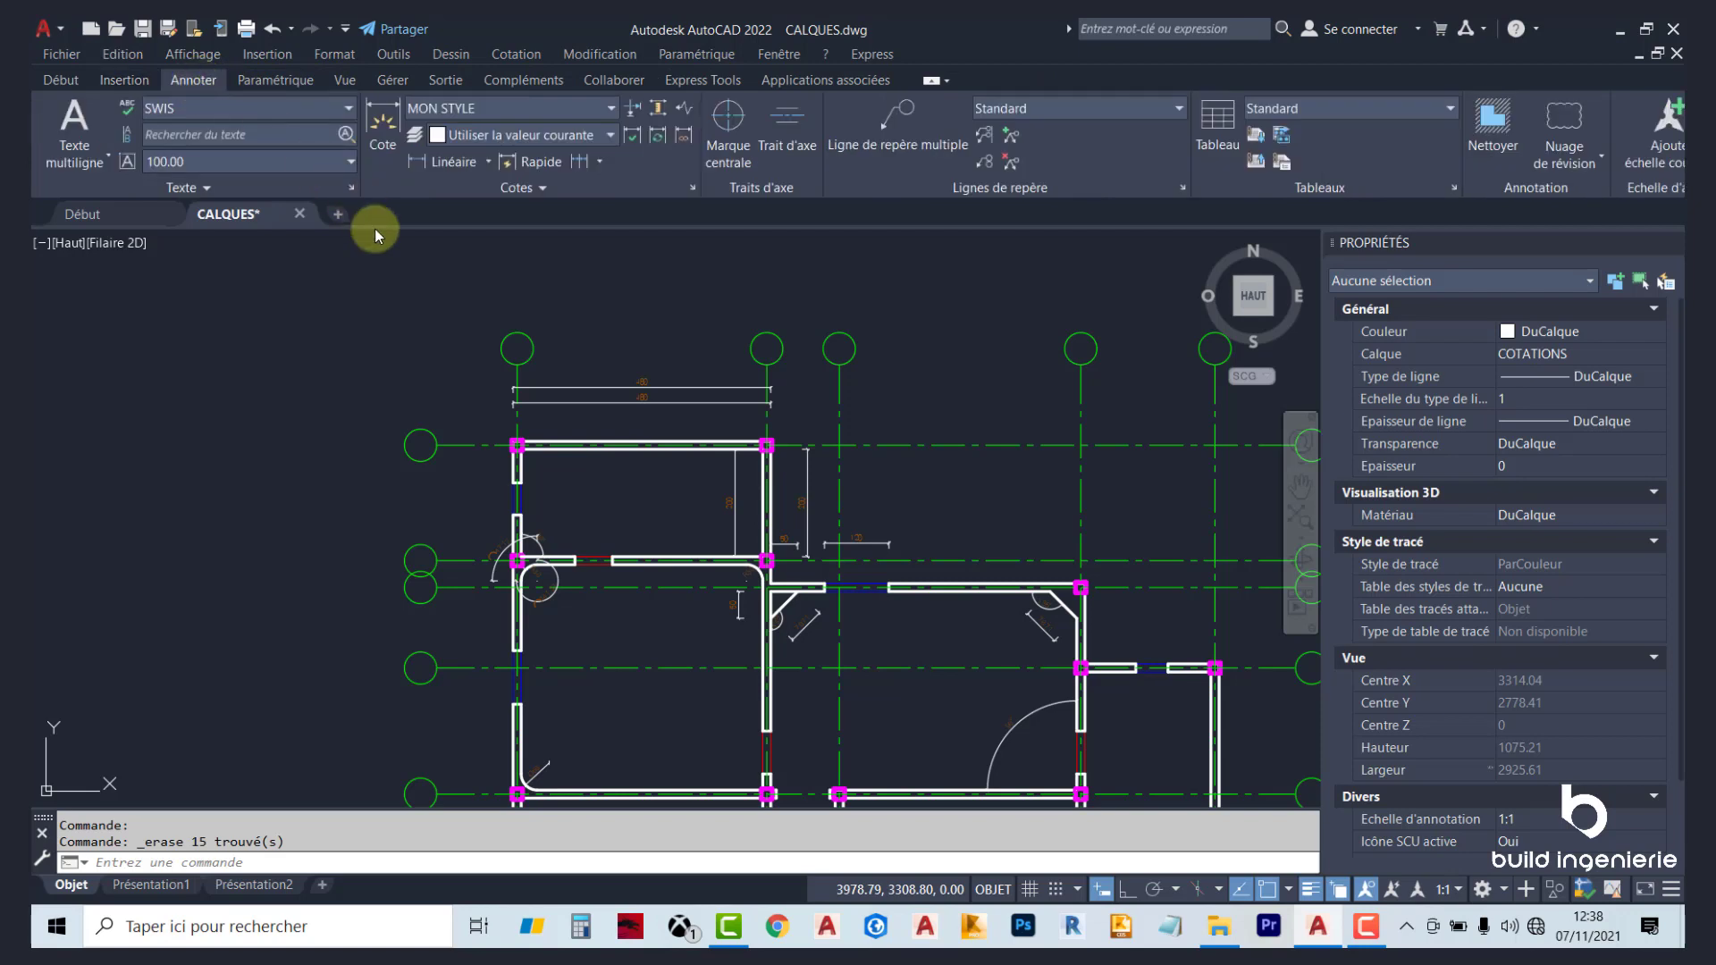
click(601, 161)
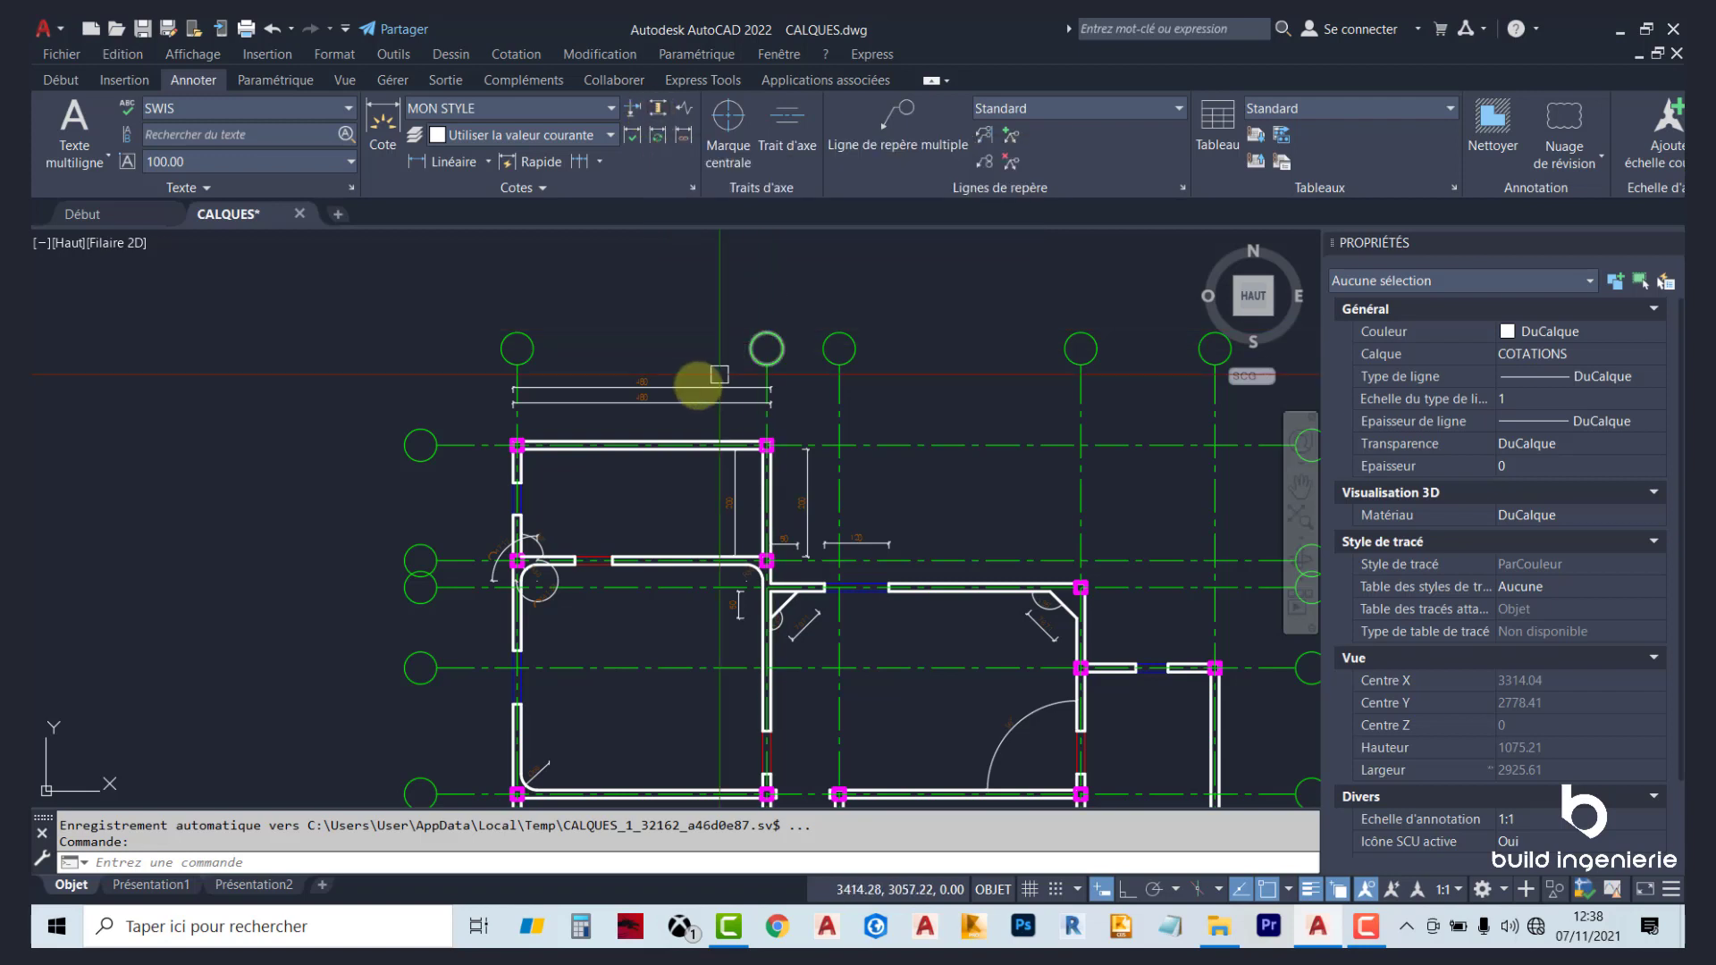
Window-select and delete the two 490 dimensions above the top wall.
scroll(697, 381, up, 2)
click(604, 163)
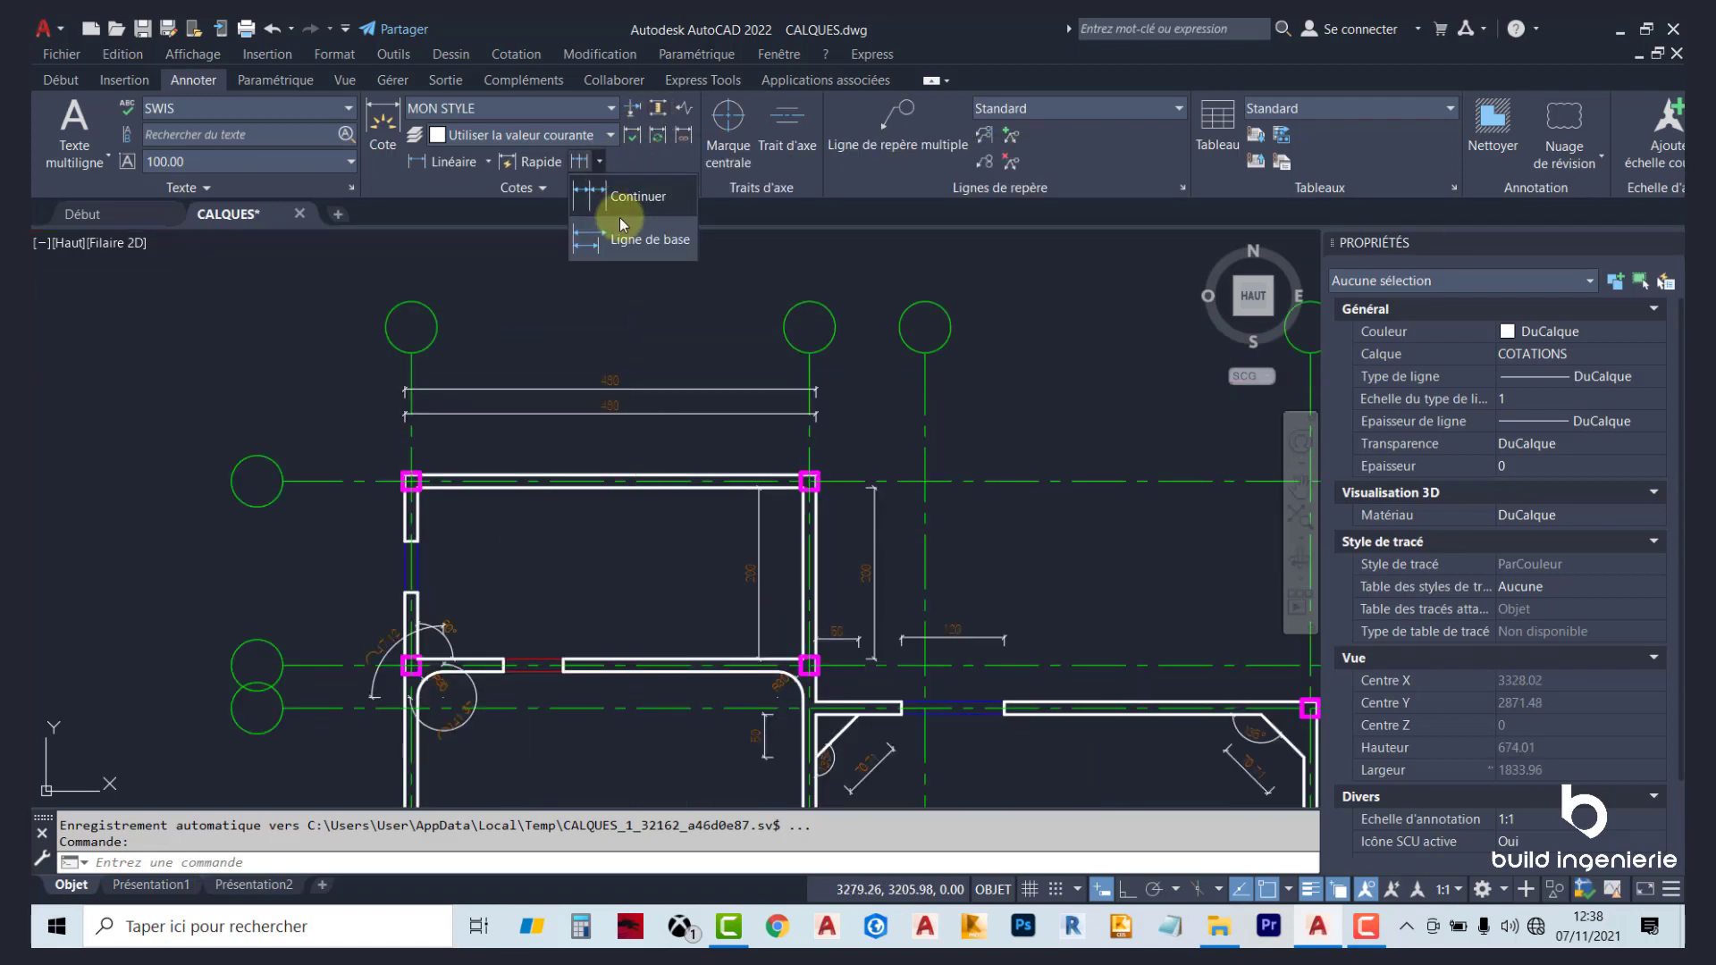
click(662, 241)
click(805, 429)
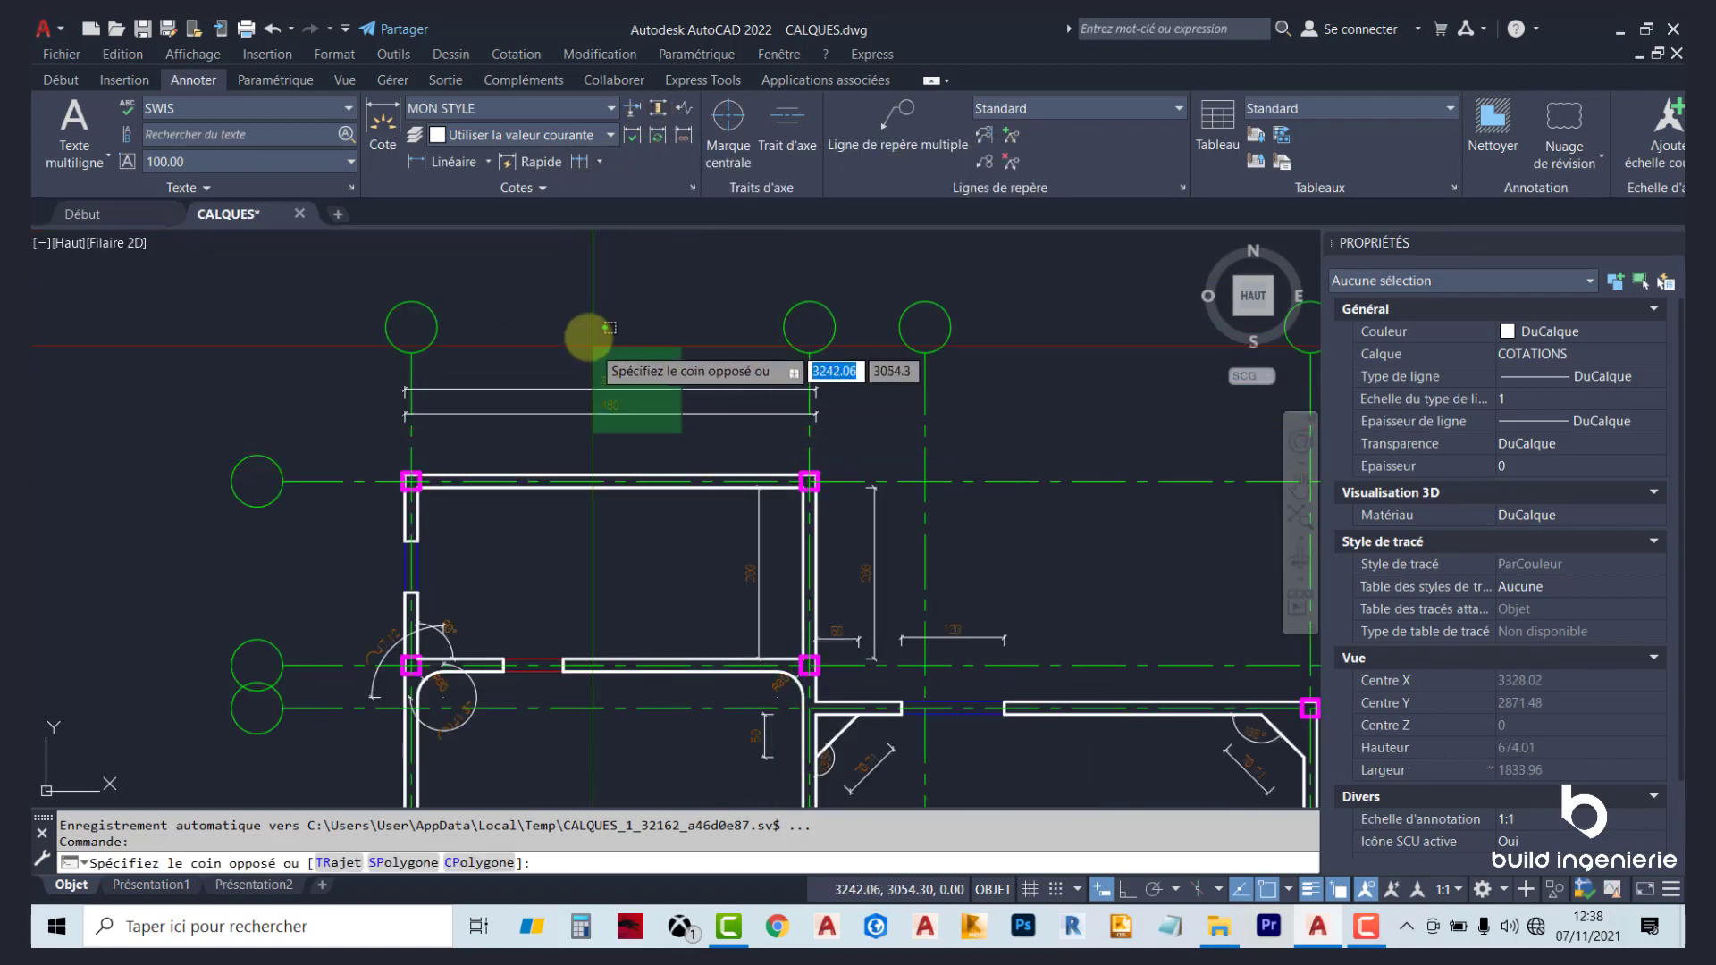
click(589, 337)
key(Delete)
Select five vertical axis lines, then clear the selection.
scroll(591, 420, down, 4)
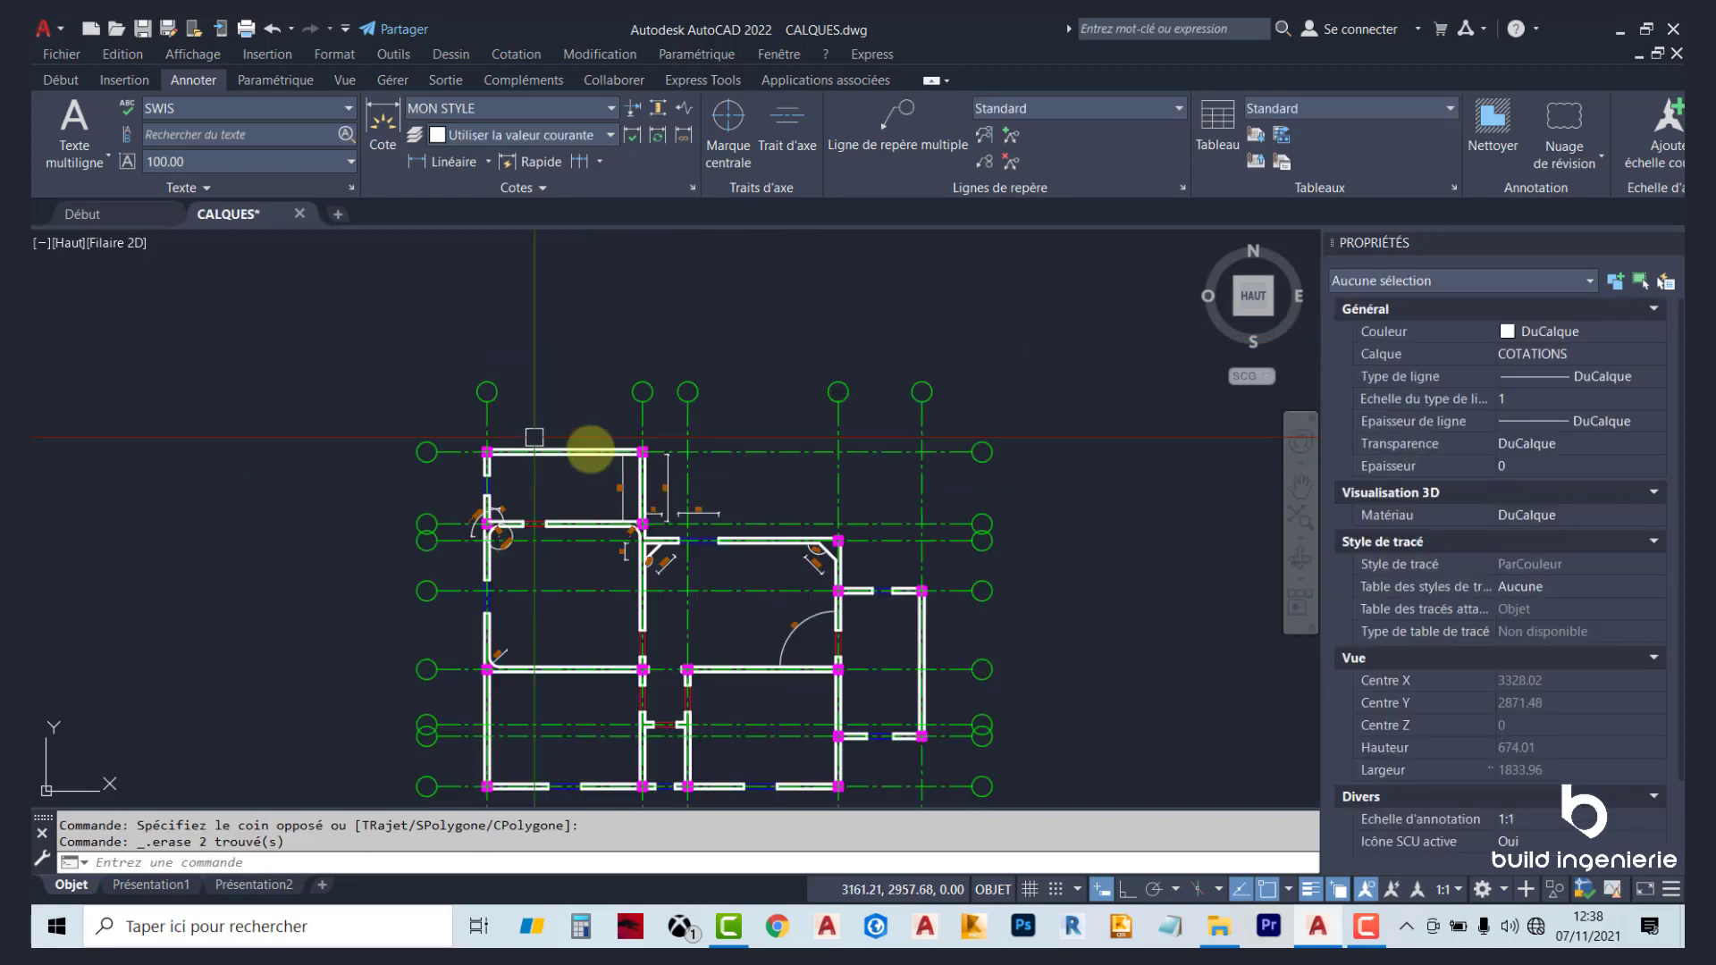
scroll(644, 433, up, 2)
click(380, 434)
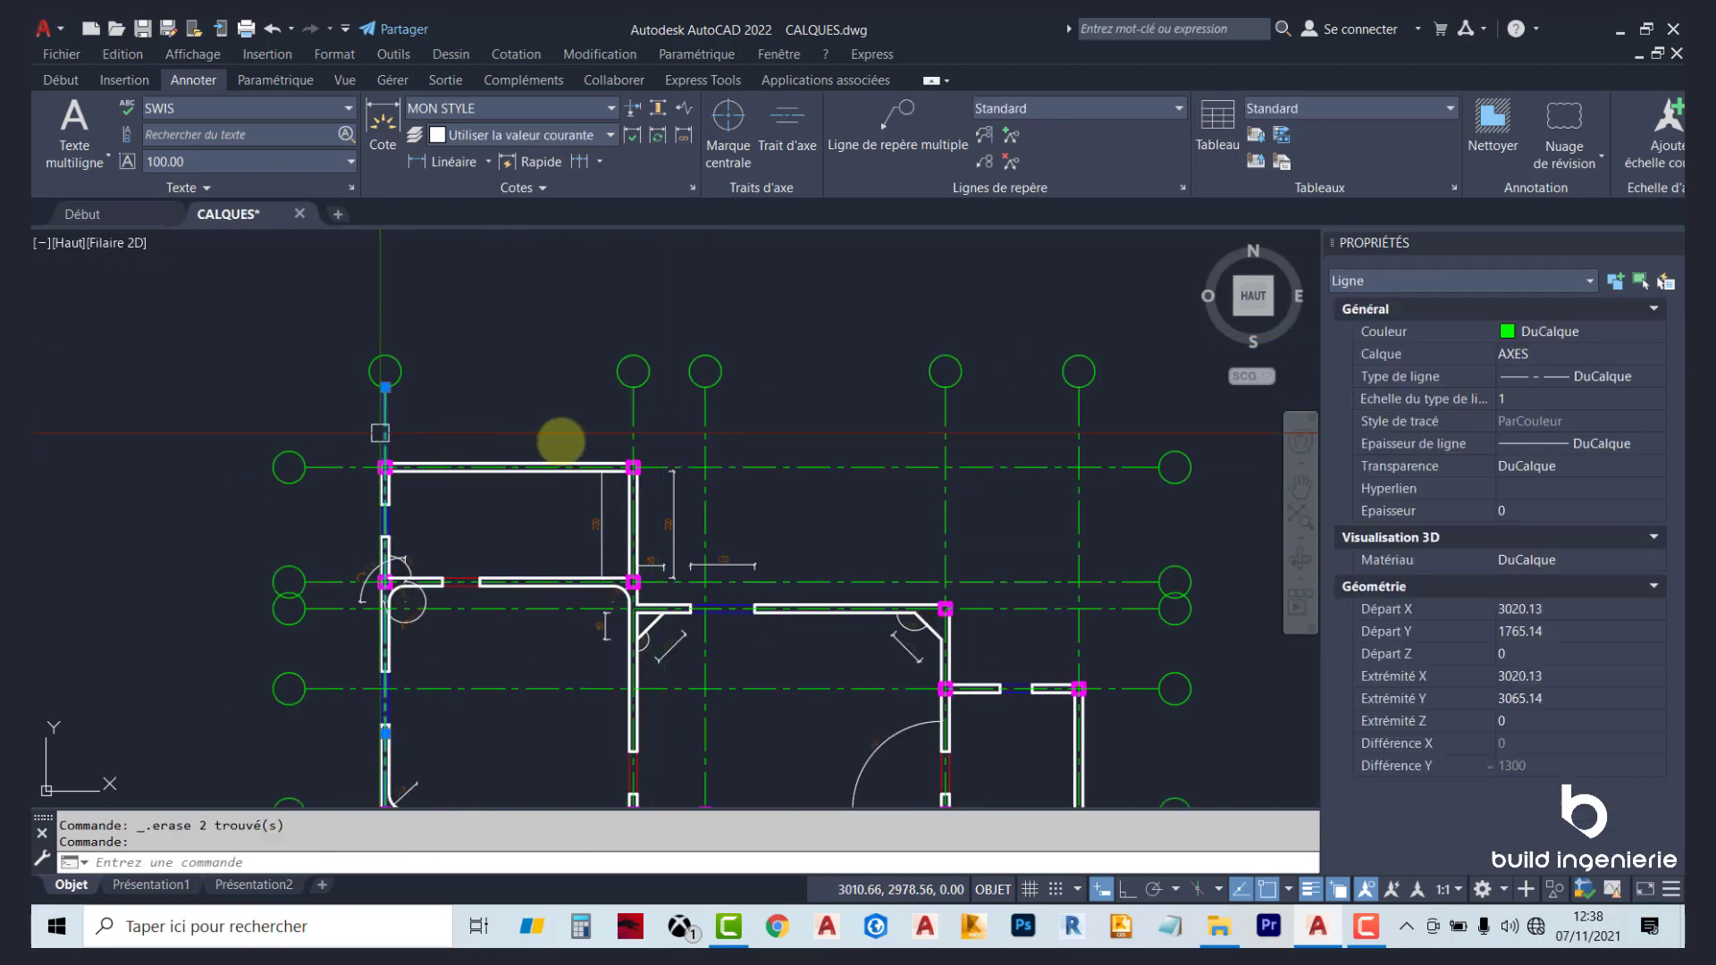
click(633, 436)
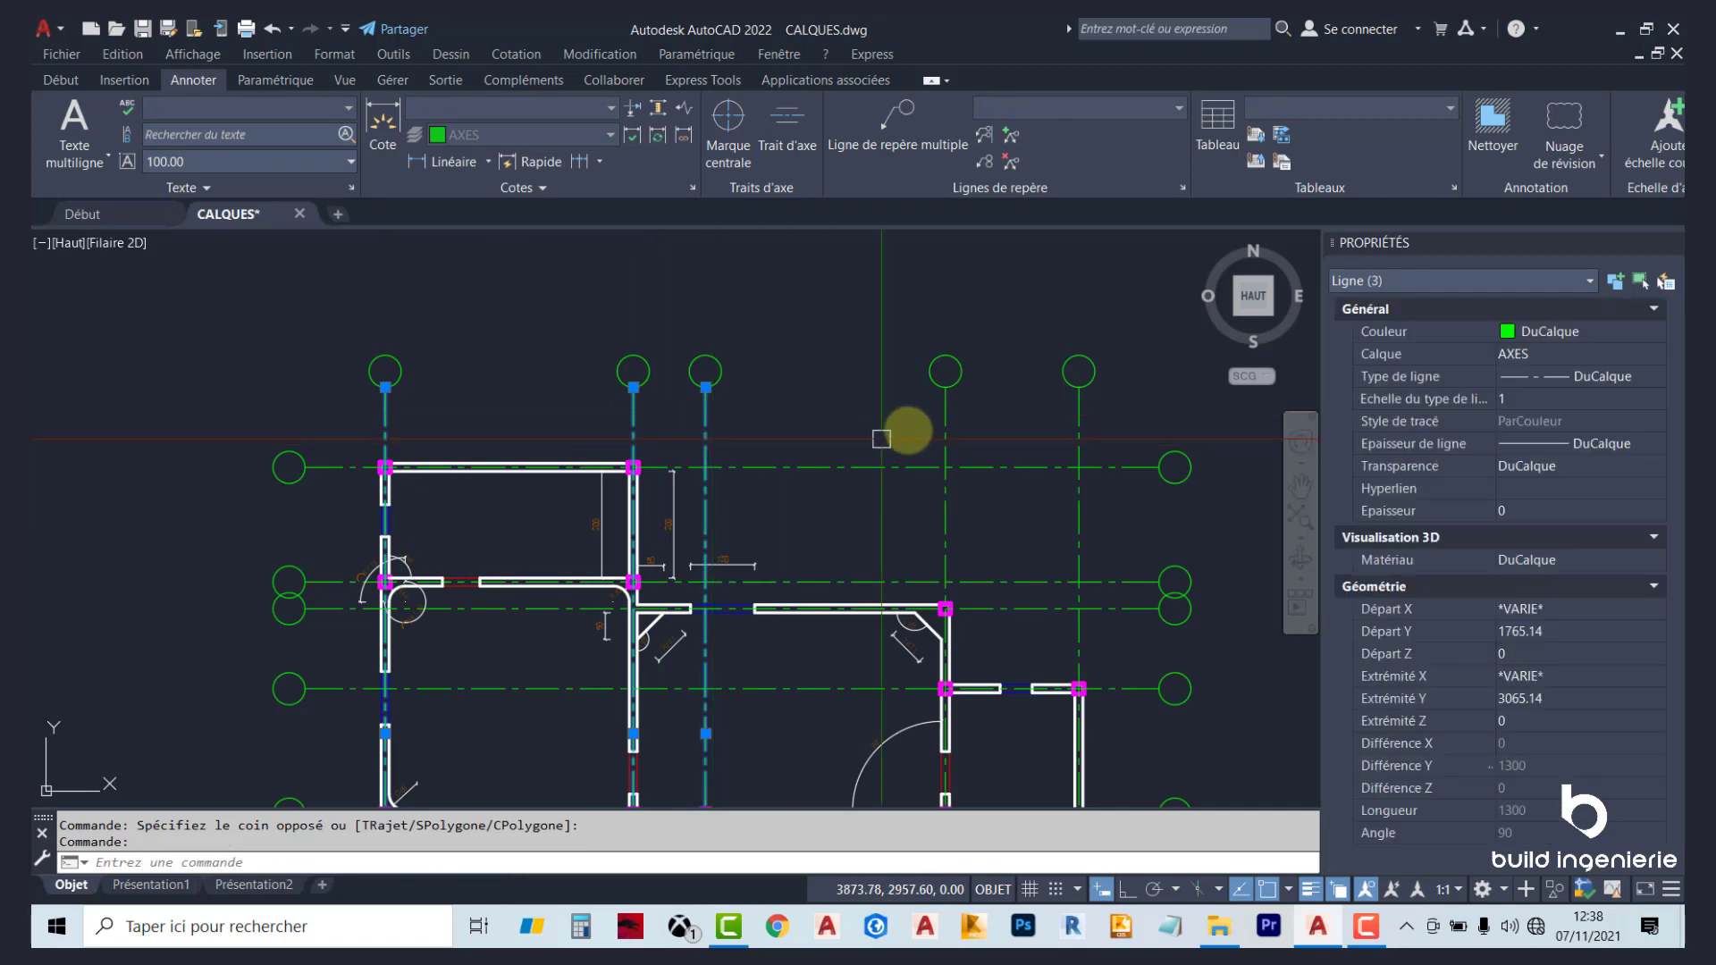
click(1084, 406)
click(945, 426)
key(Escape)
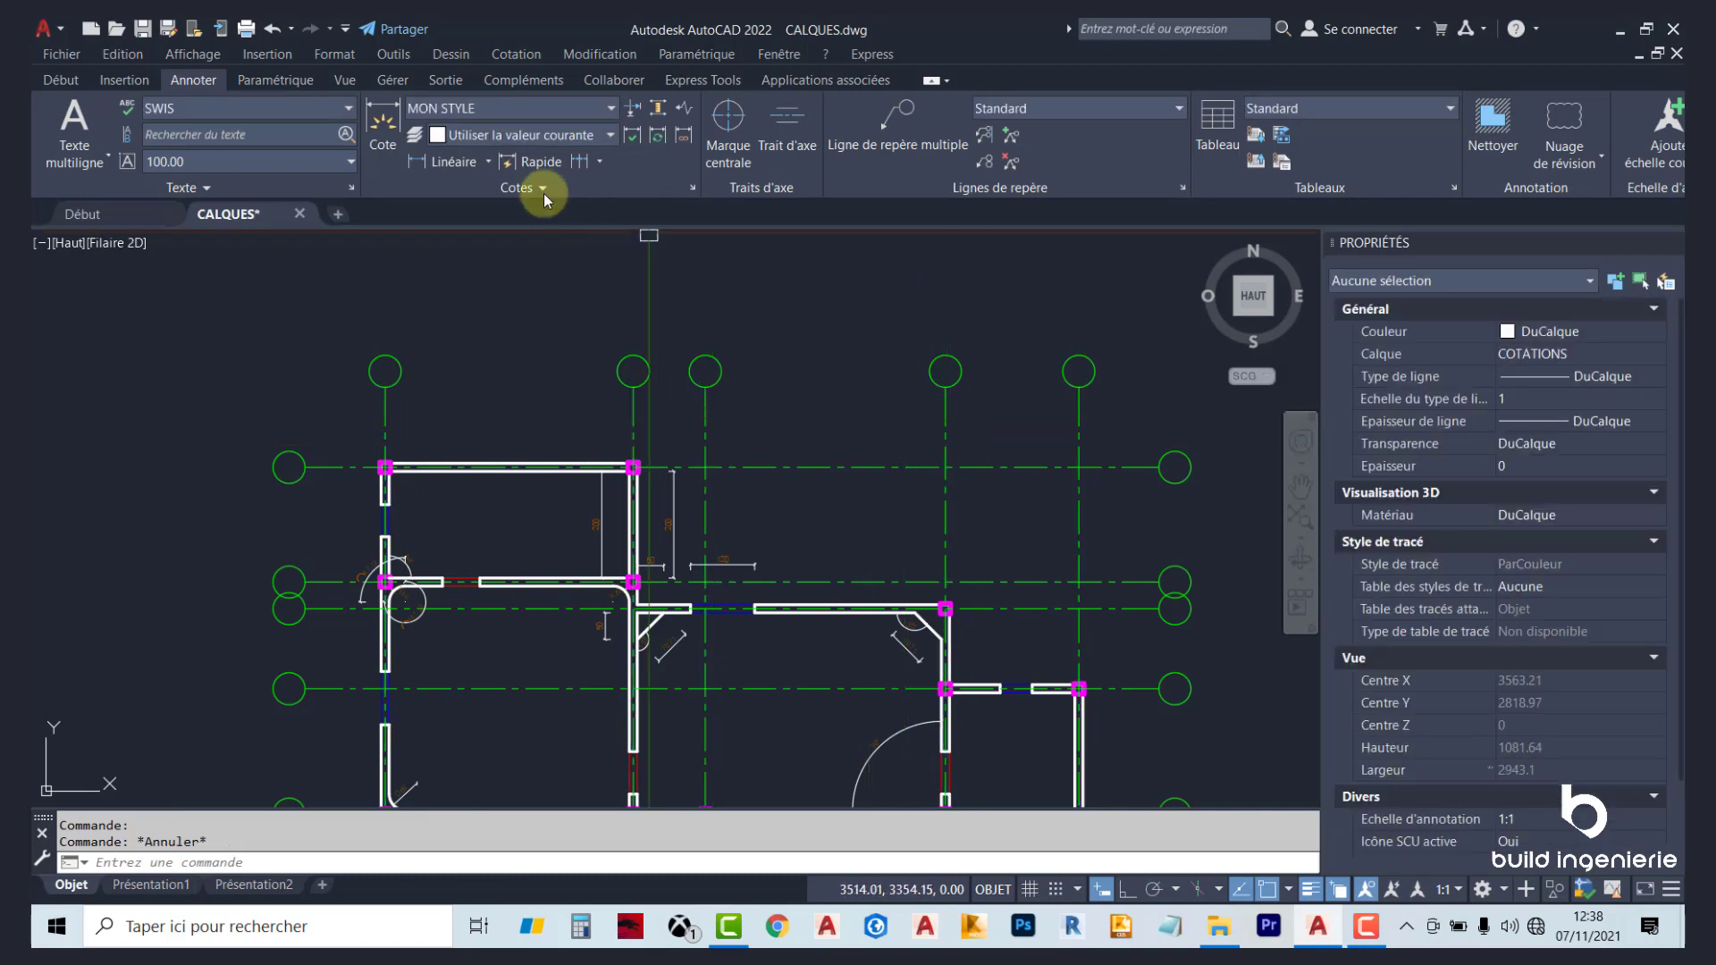
click(488, 164)
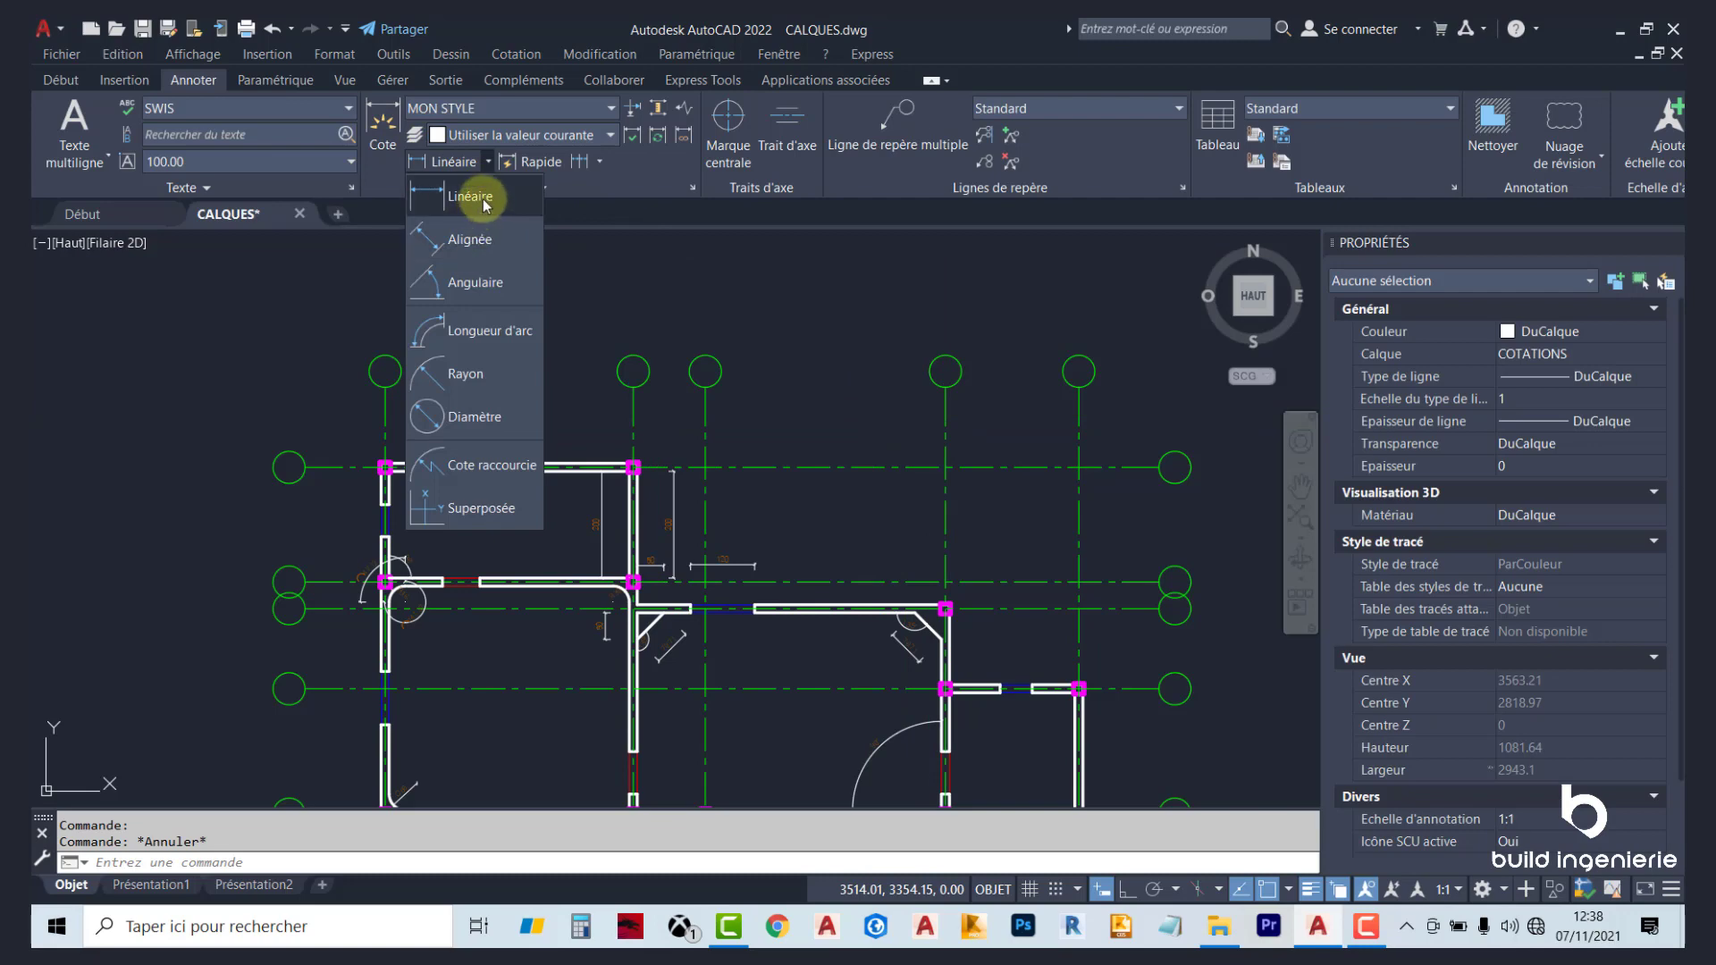
Place a 465 linear dimension between the first two vertical axes above the walls.
click(483, 198)
scroll(377, 447, up, 4)
scroll(449, 453, up, 3)
scroll(467, 395, up, 3)
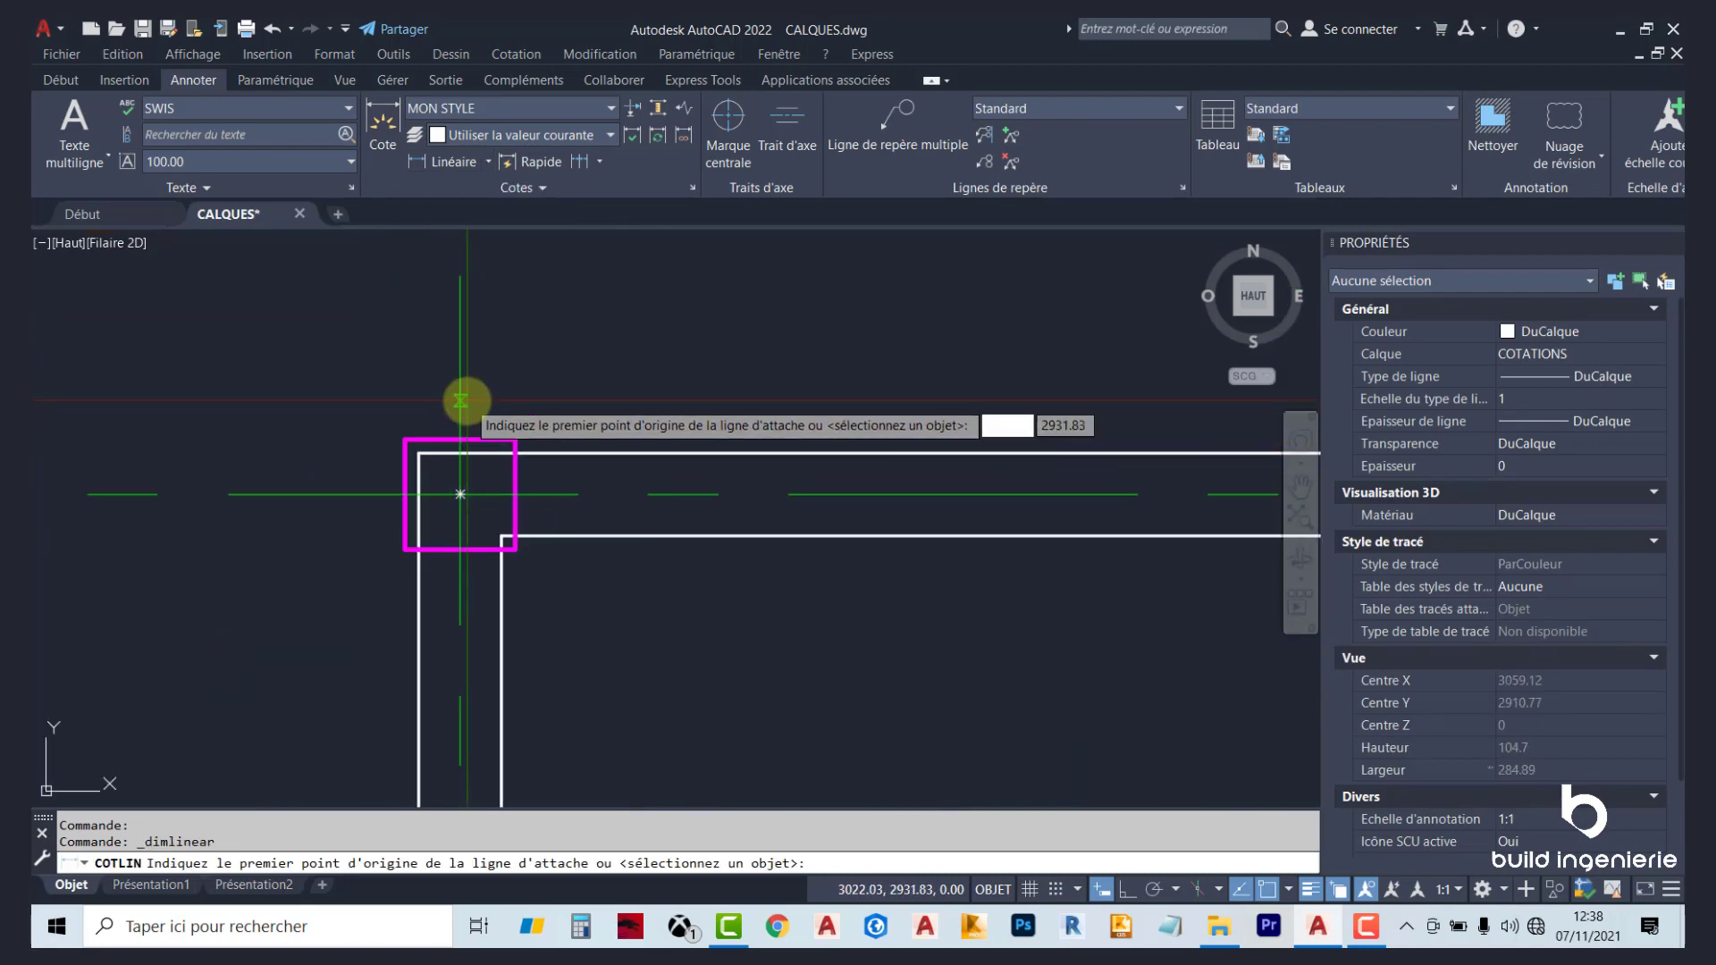
click(462, 375)
scroll(462, 376, down, 8)
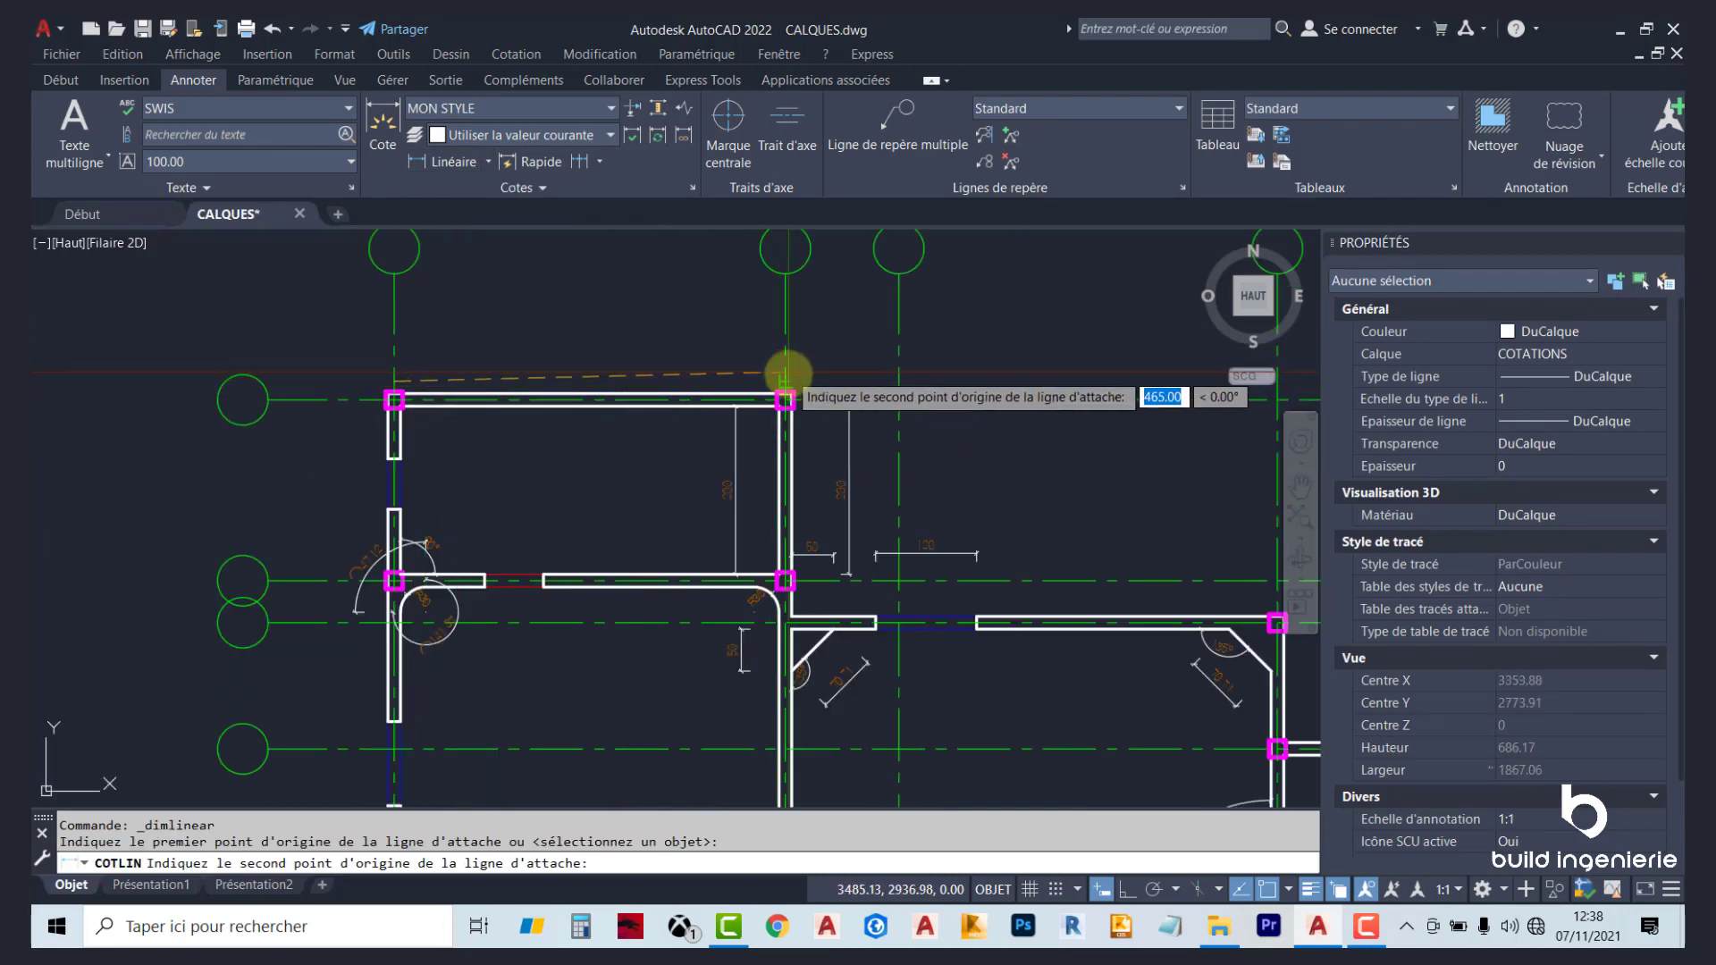
click(785, 400)
middle_drag(599, 140, 633, 358)
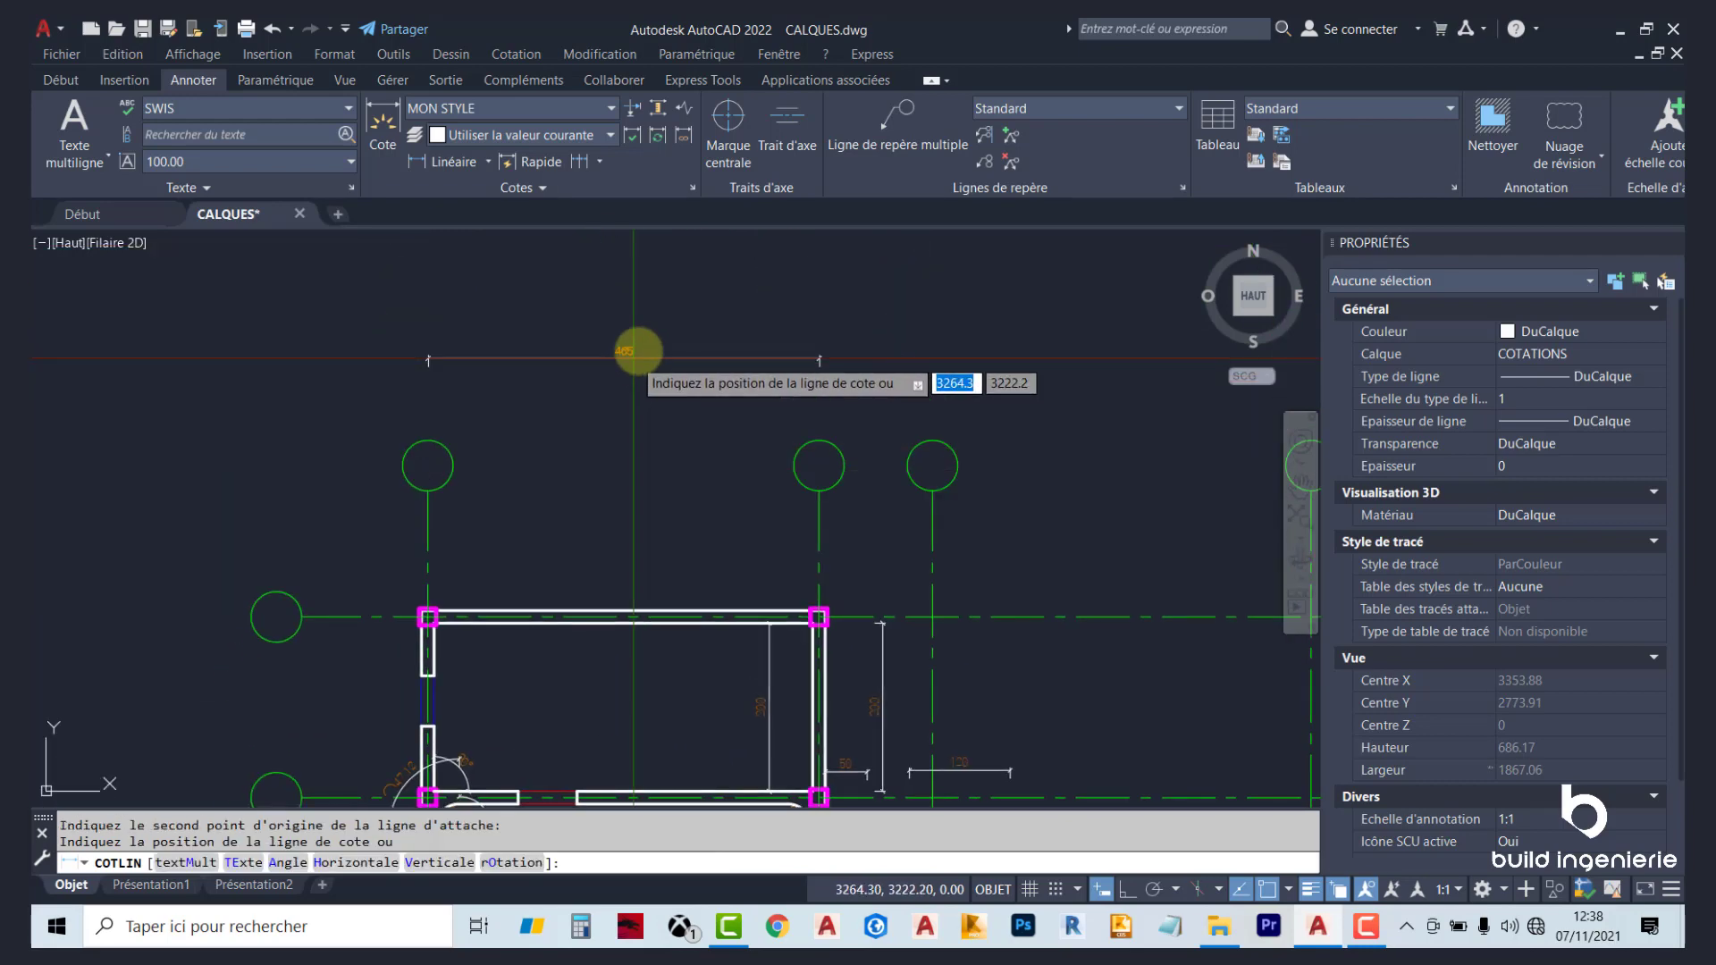
click(642, 384)
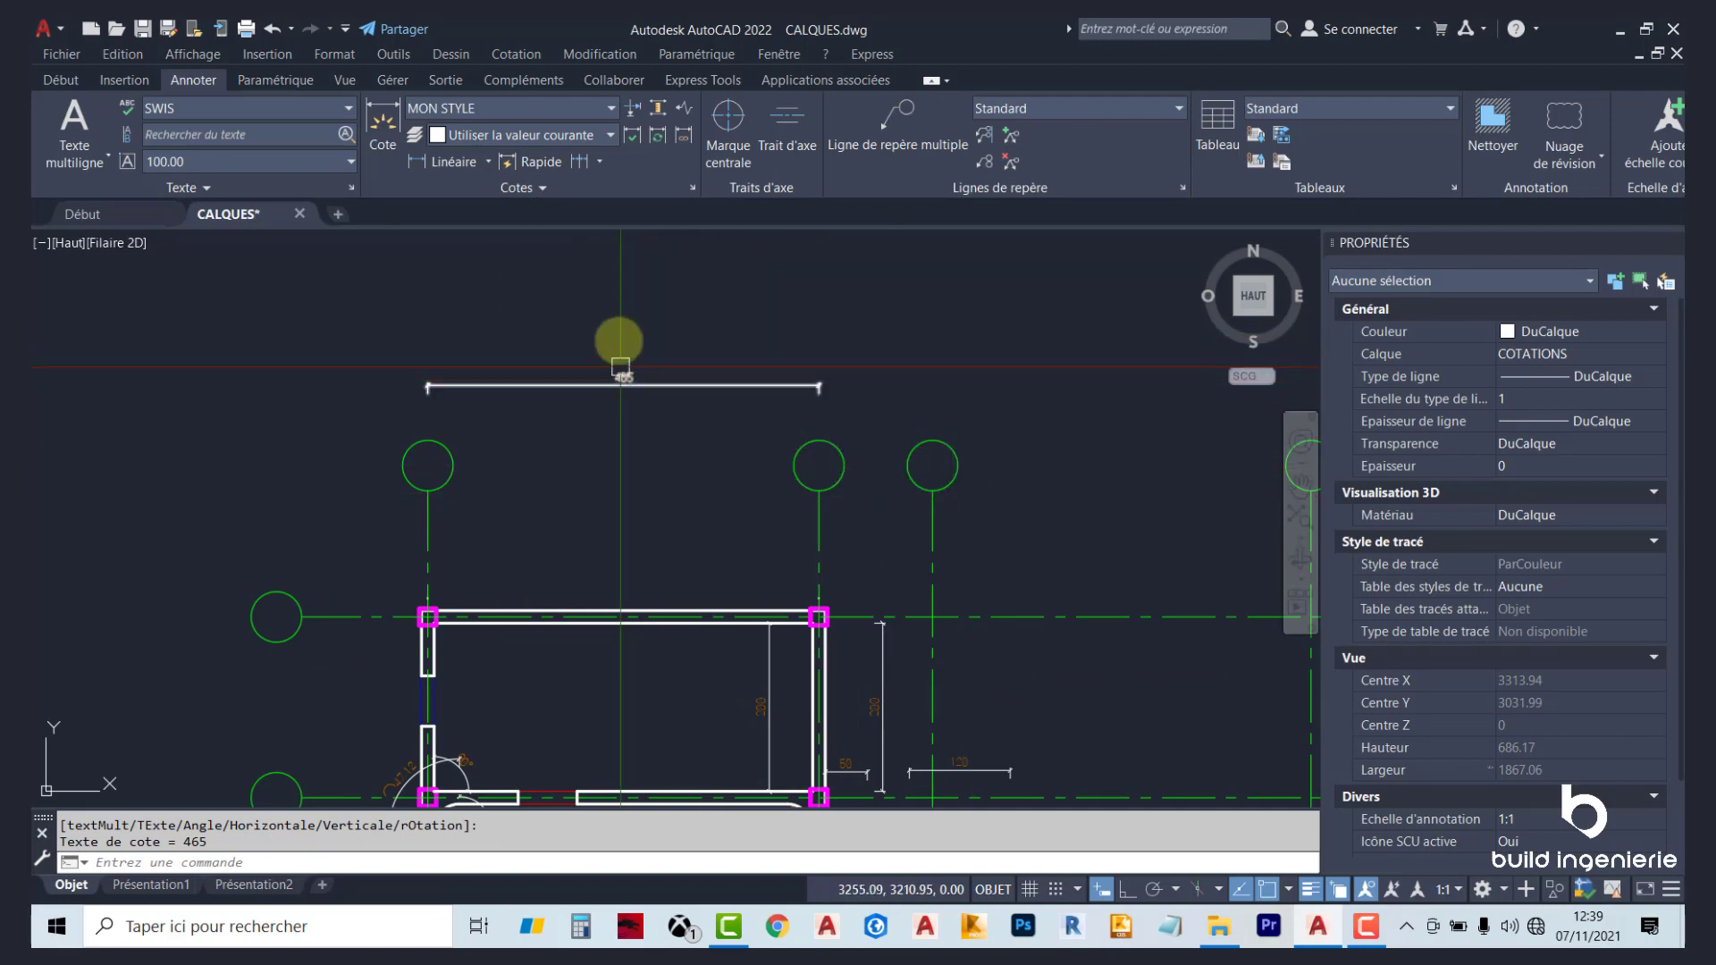
Add a separate 135 linear dimension between the next two axes beside the 465.
middle_drag(680, 380, 423, 361)
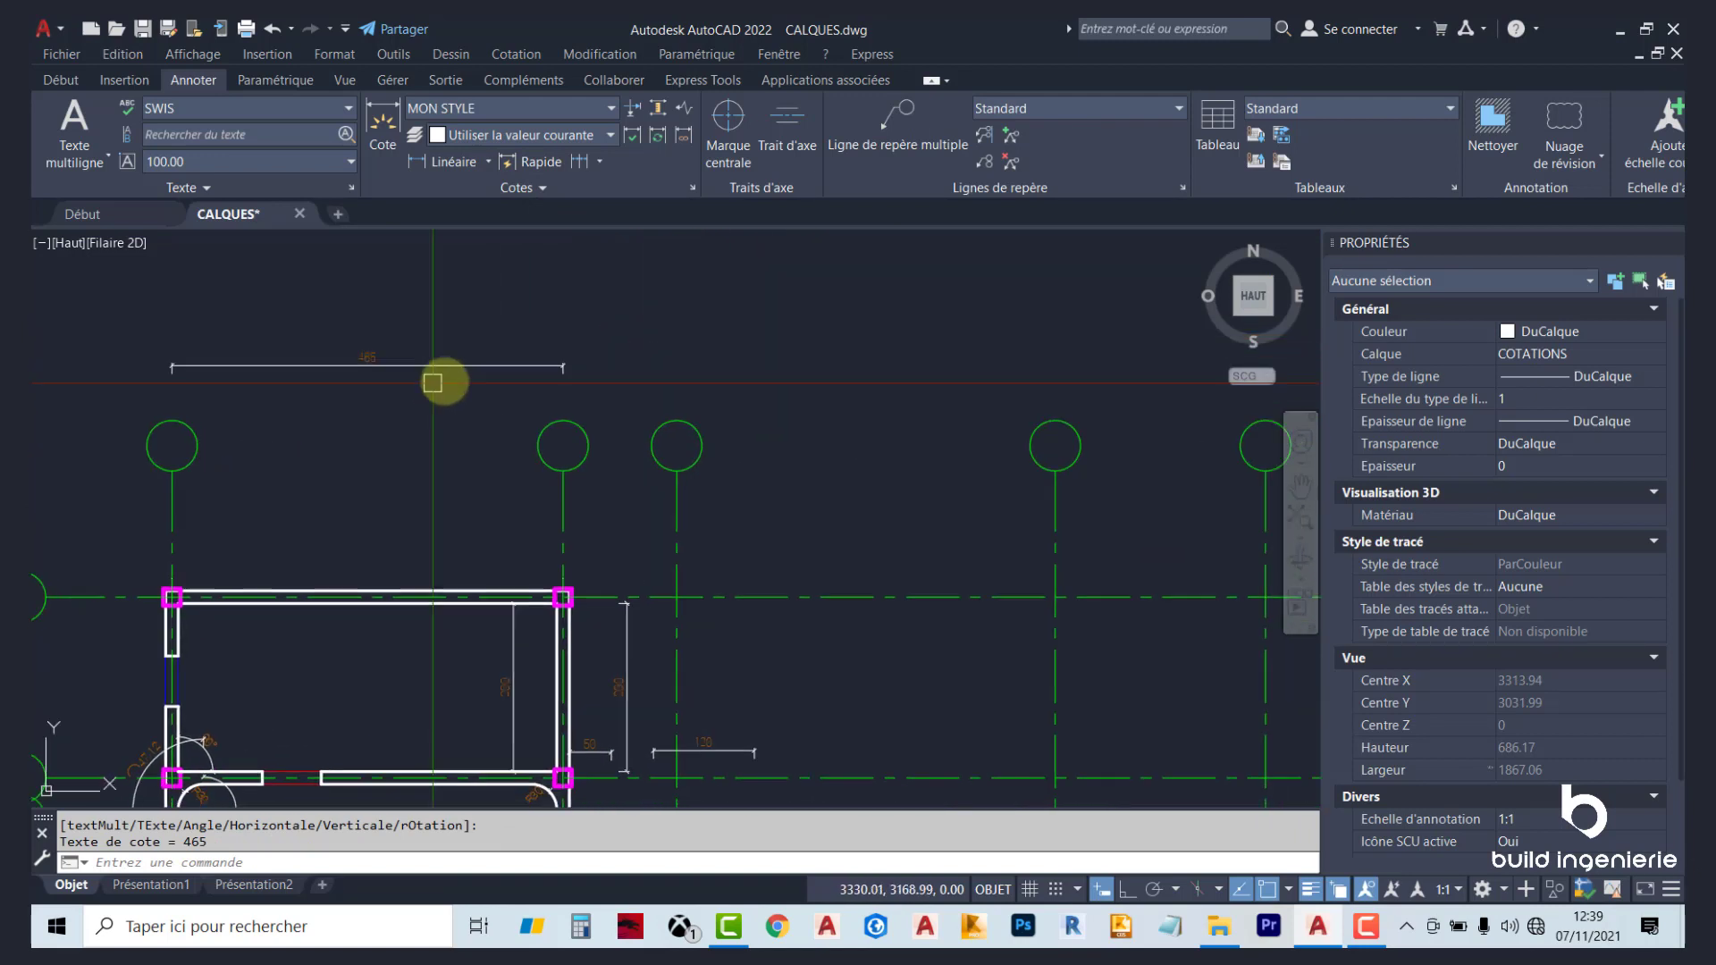
click(560, 506)
click(678, 493)
key(Escape)
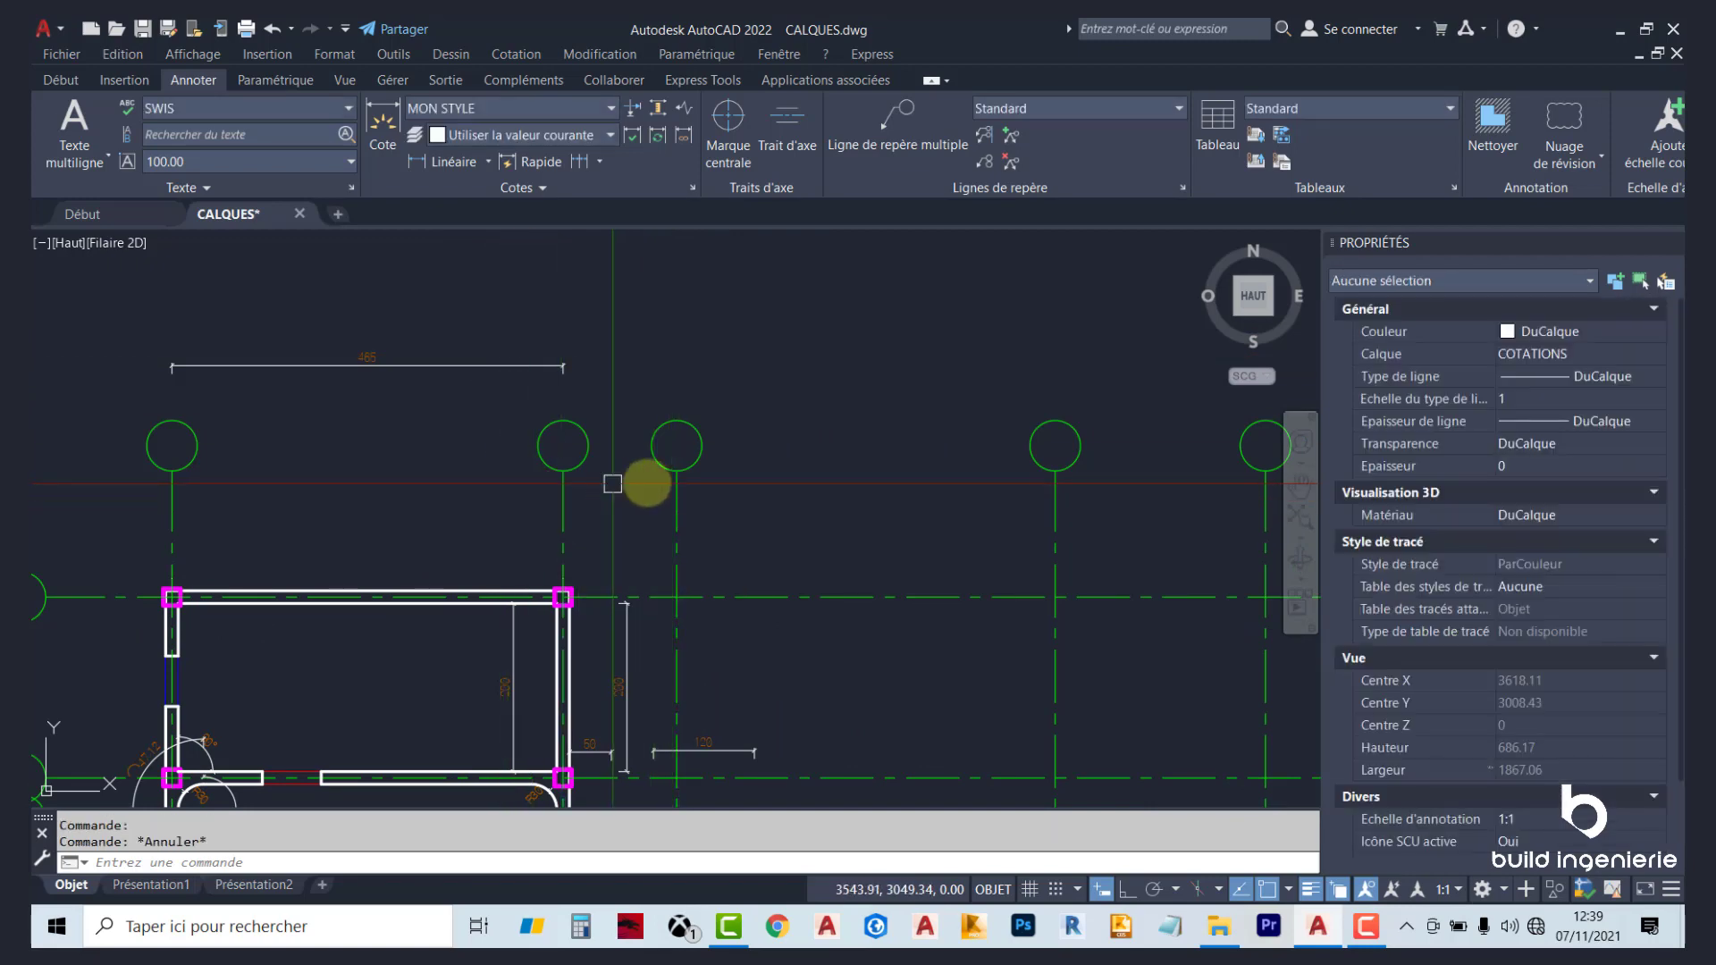
scroll(992, 479, down, 2)
scroll(739, 429, up, 2)
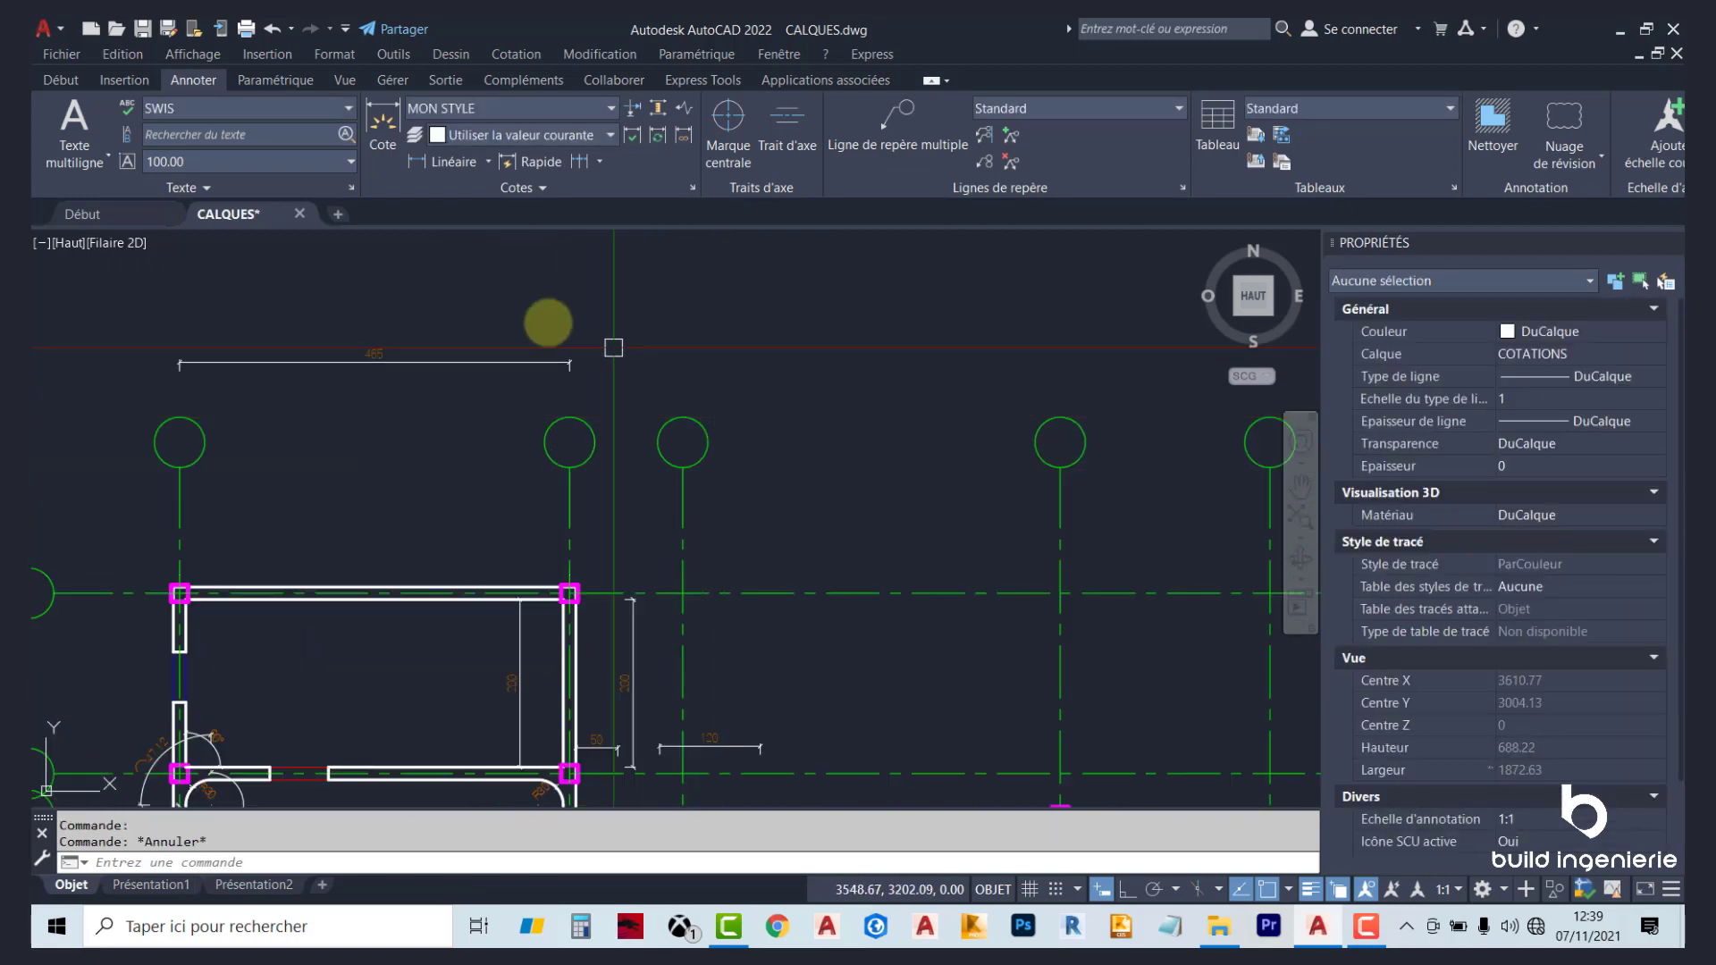
click(457, 163)
click(569, 467)
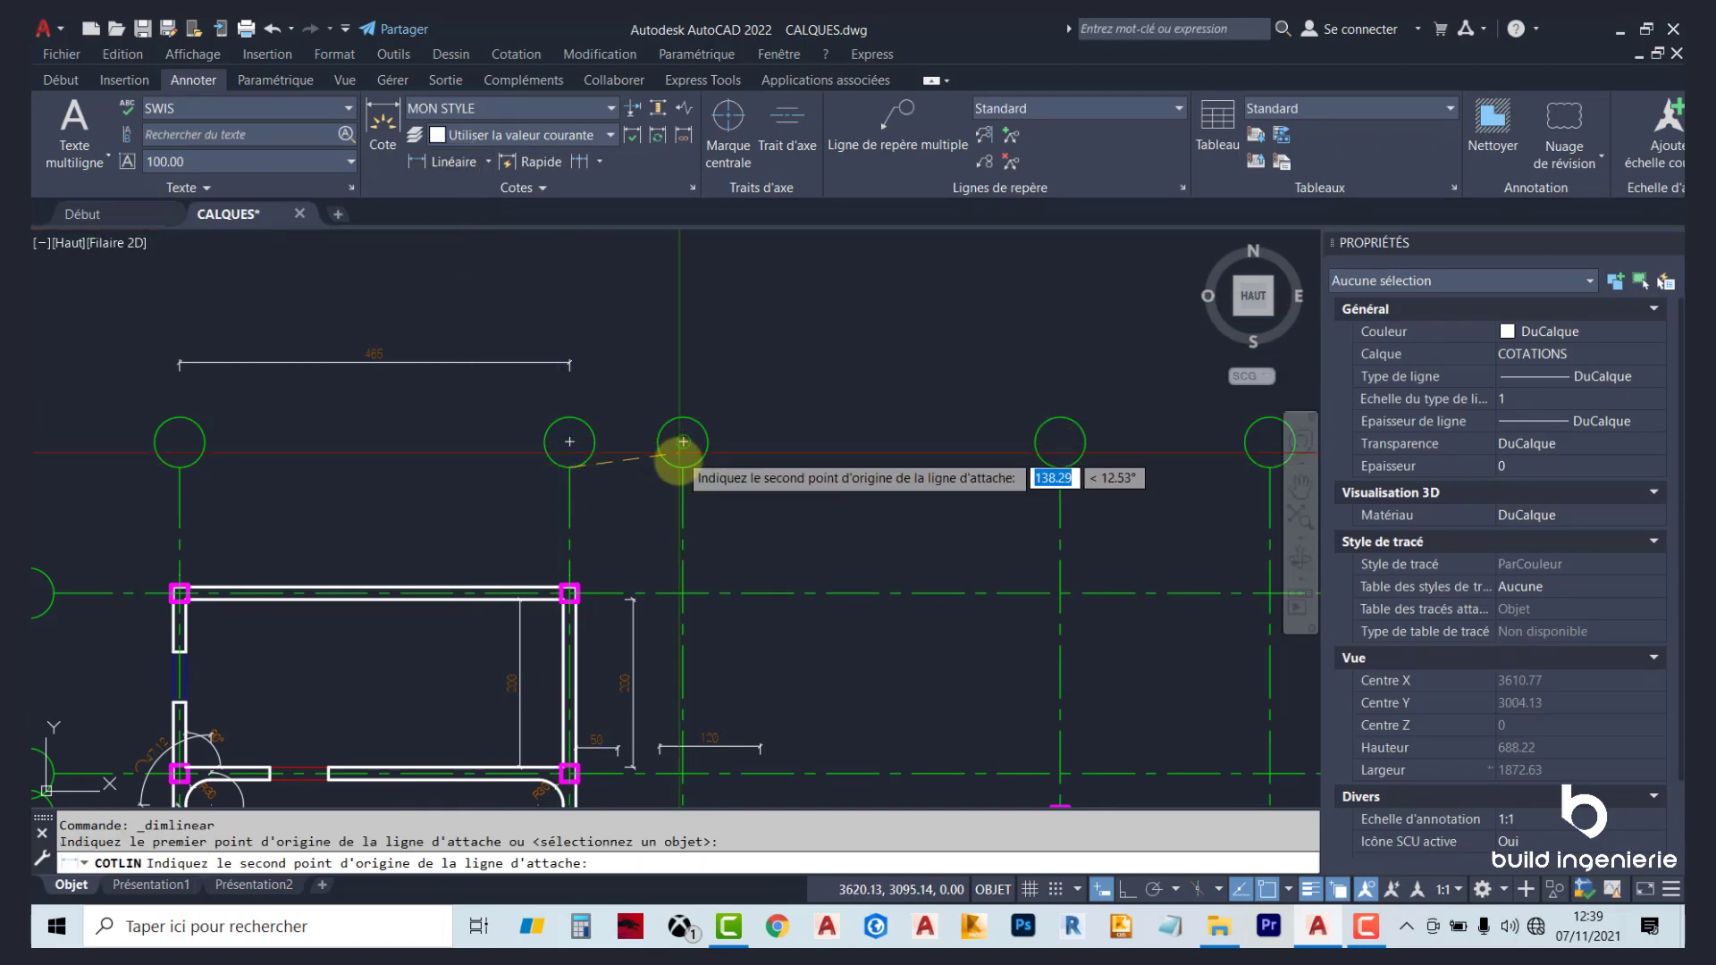
click(682, 466)
scroll(555, 345, up, 2)
scroll(658, 432, up, 2)
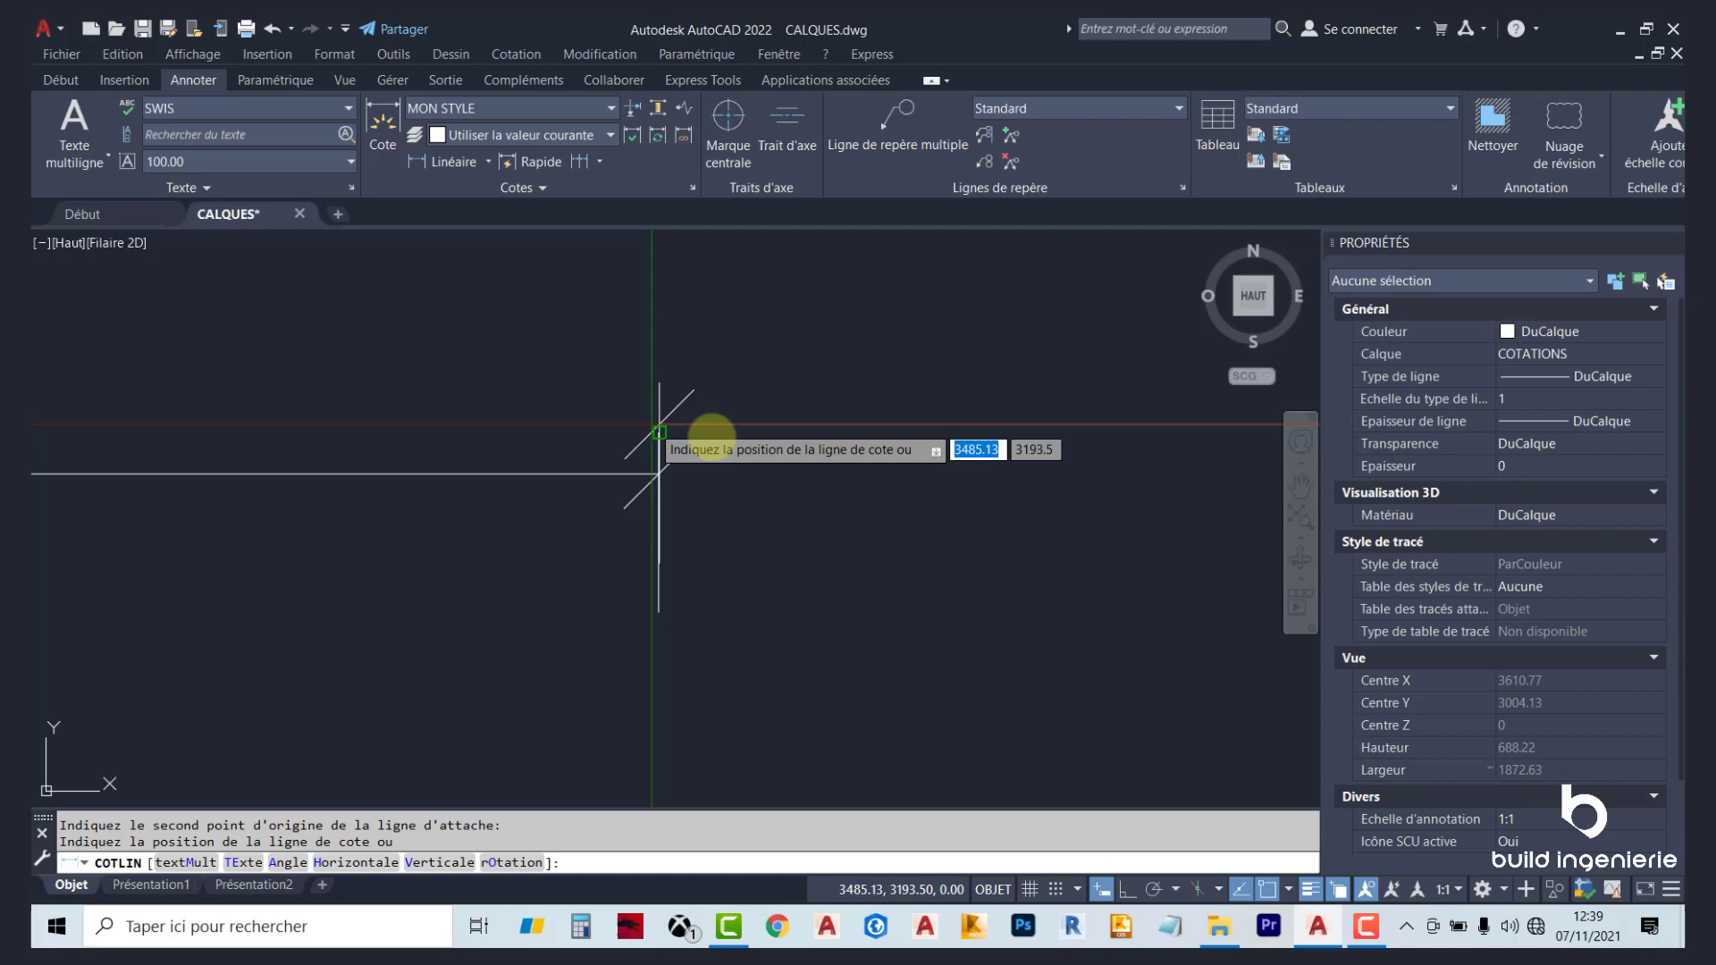
click(659, 474)
Add a 450 linear dimension across the following axes.
scroll(238, 563, down, 3)
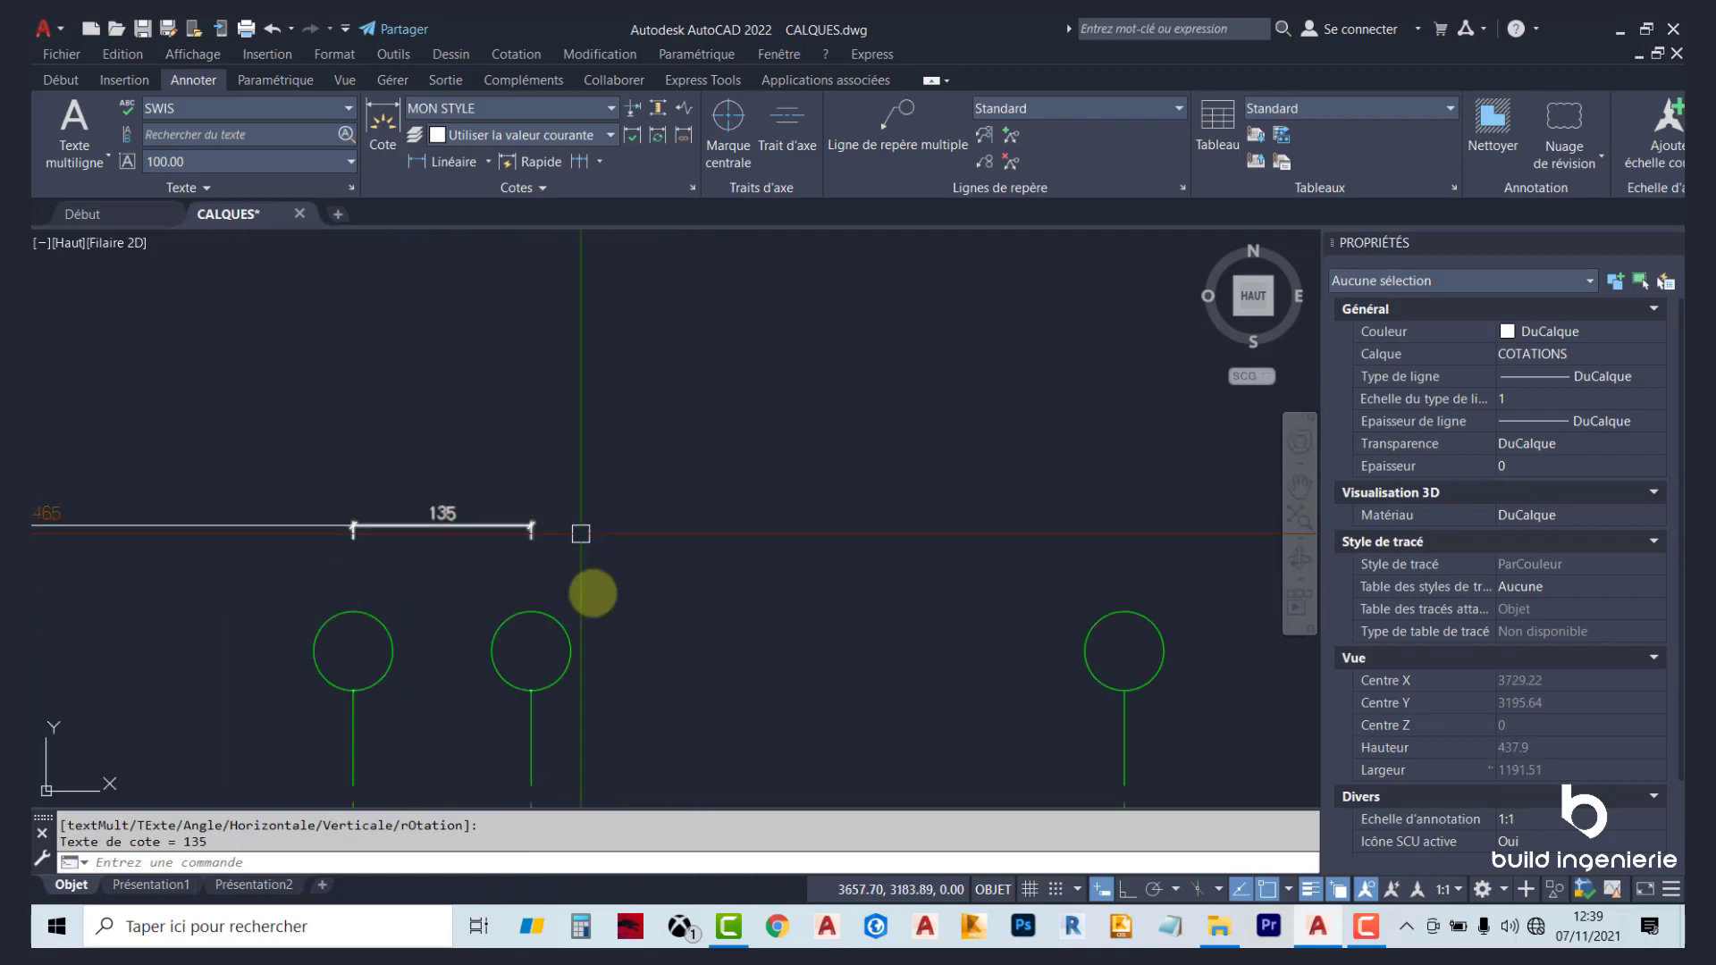
key(Return)
click(595, 466)
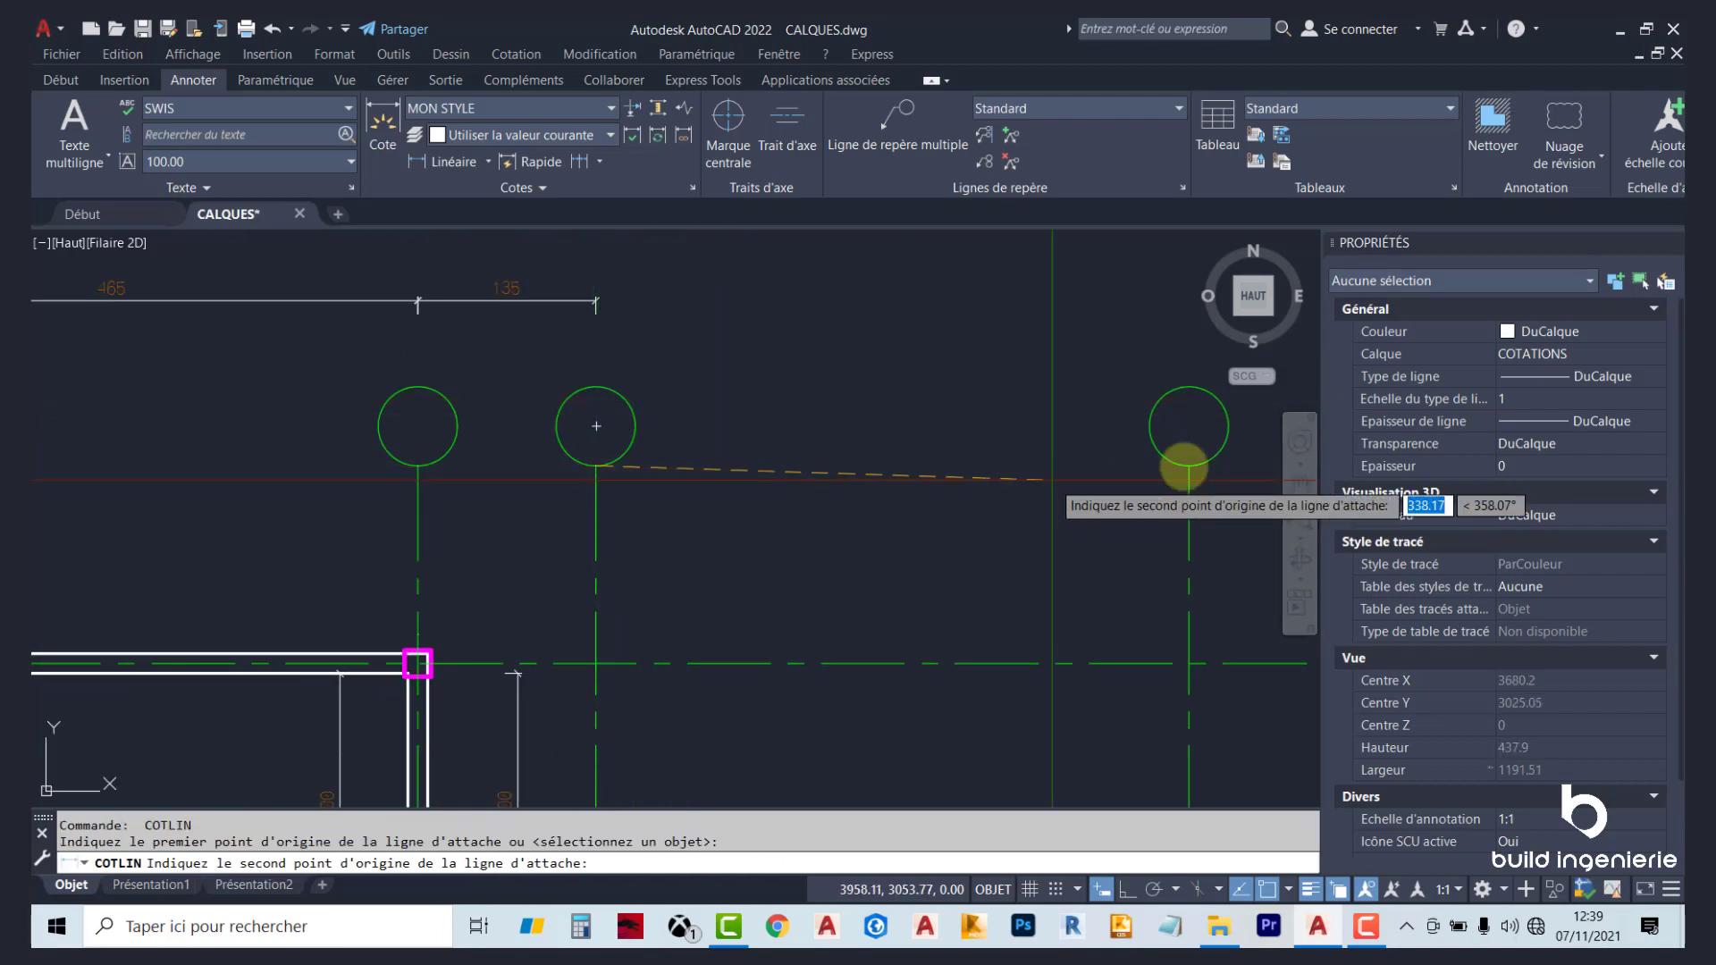
click(1189, 467)
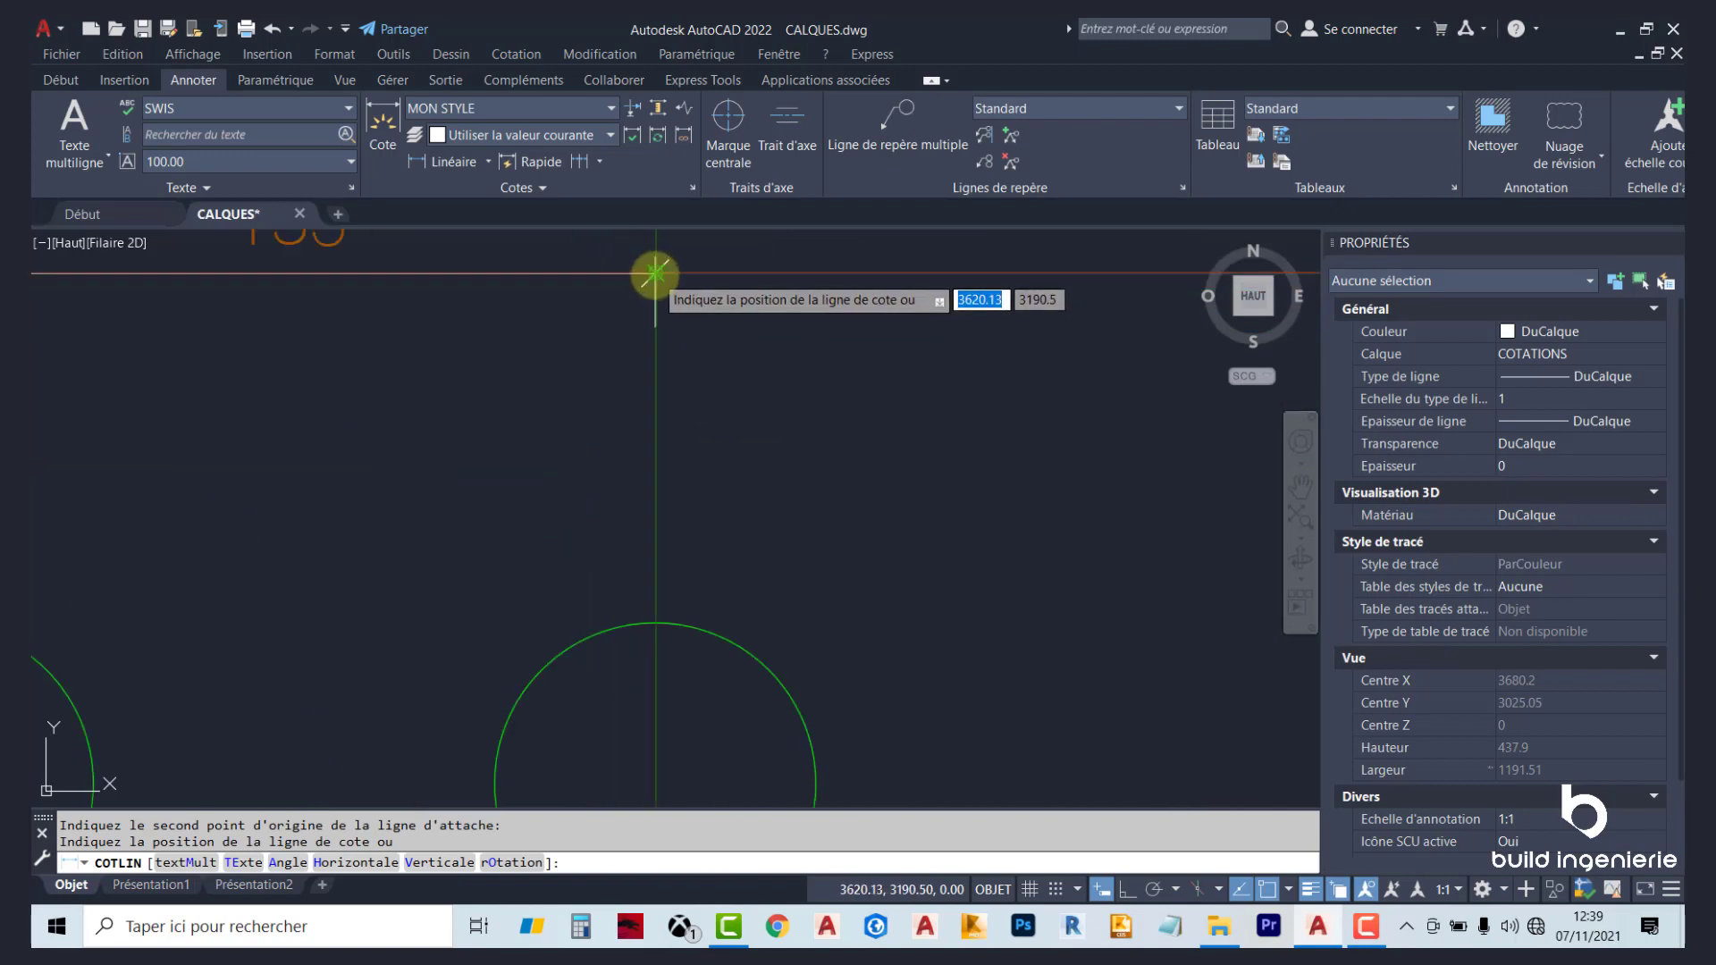
click(659, 273)
Add a 250 linear dimension between the next pair of axes.
scroll(814, 521, down, 2)
middle_drag(815, 521, 416, 470)
key(Return)
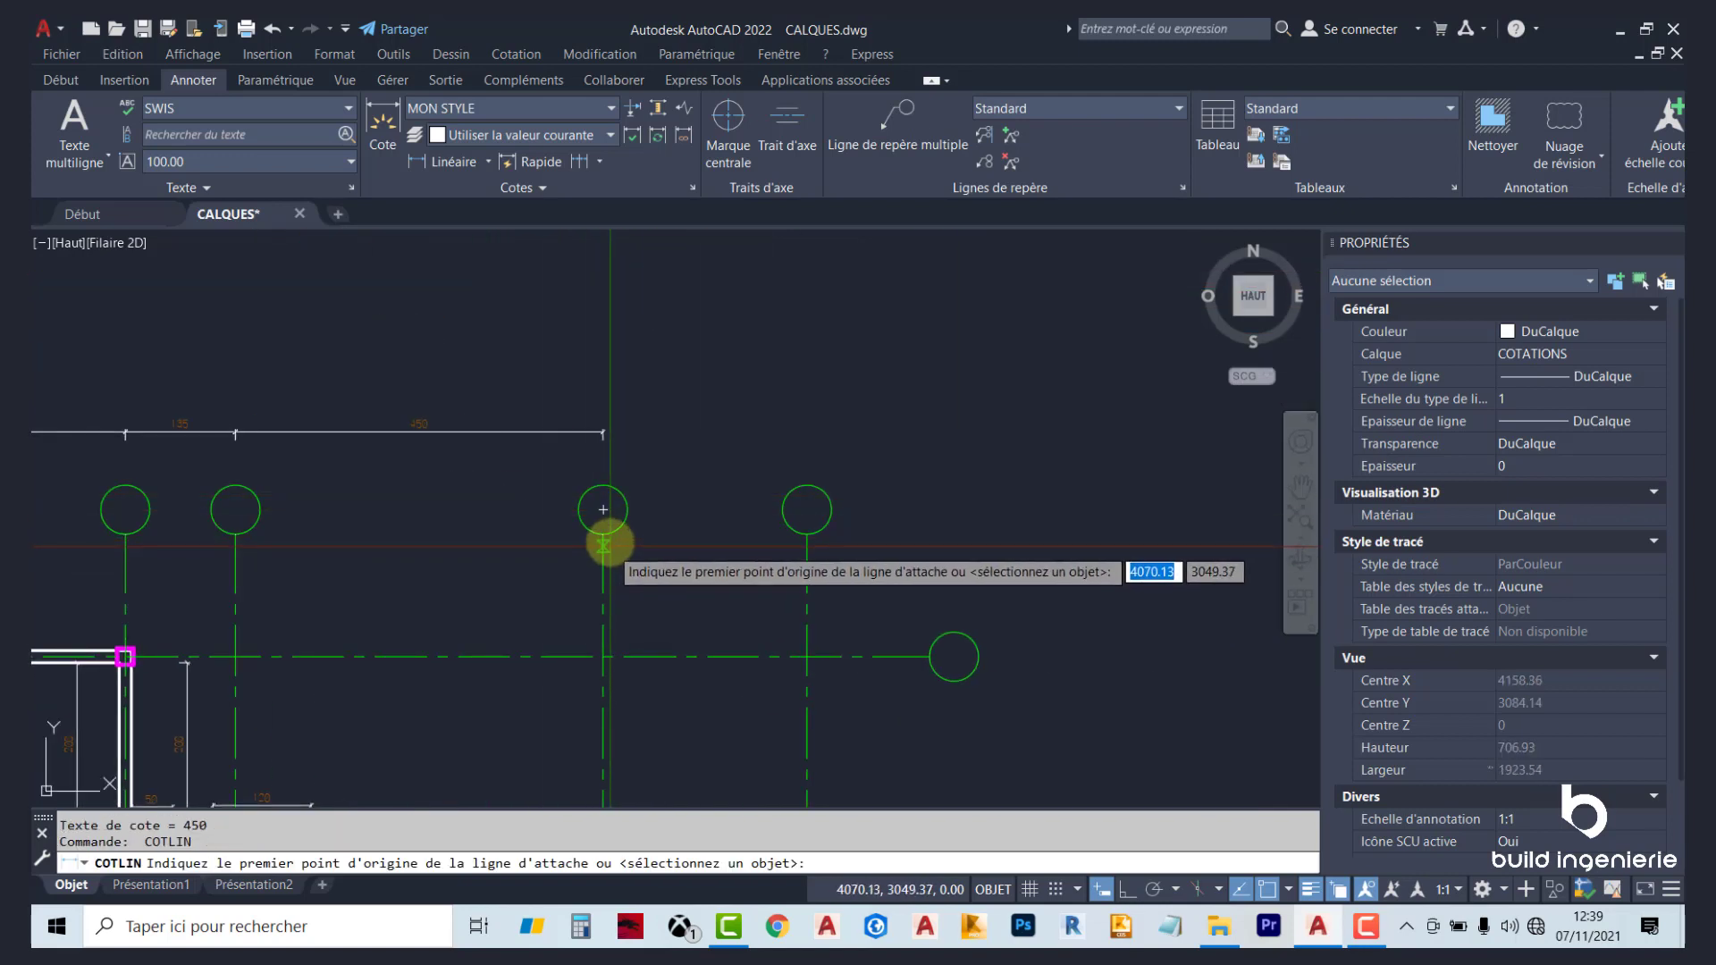
click(604, 533)
click(807, 534)
scroll(632, 429, up, 3)
scroll(556, 421, up, 3)
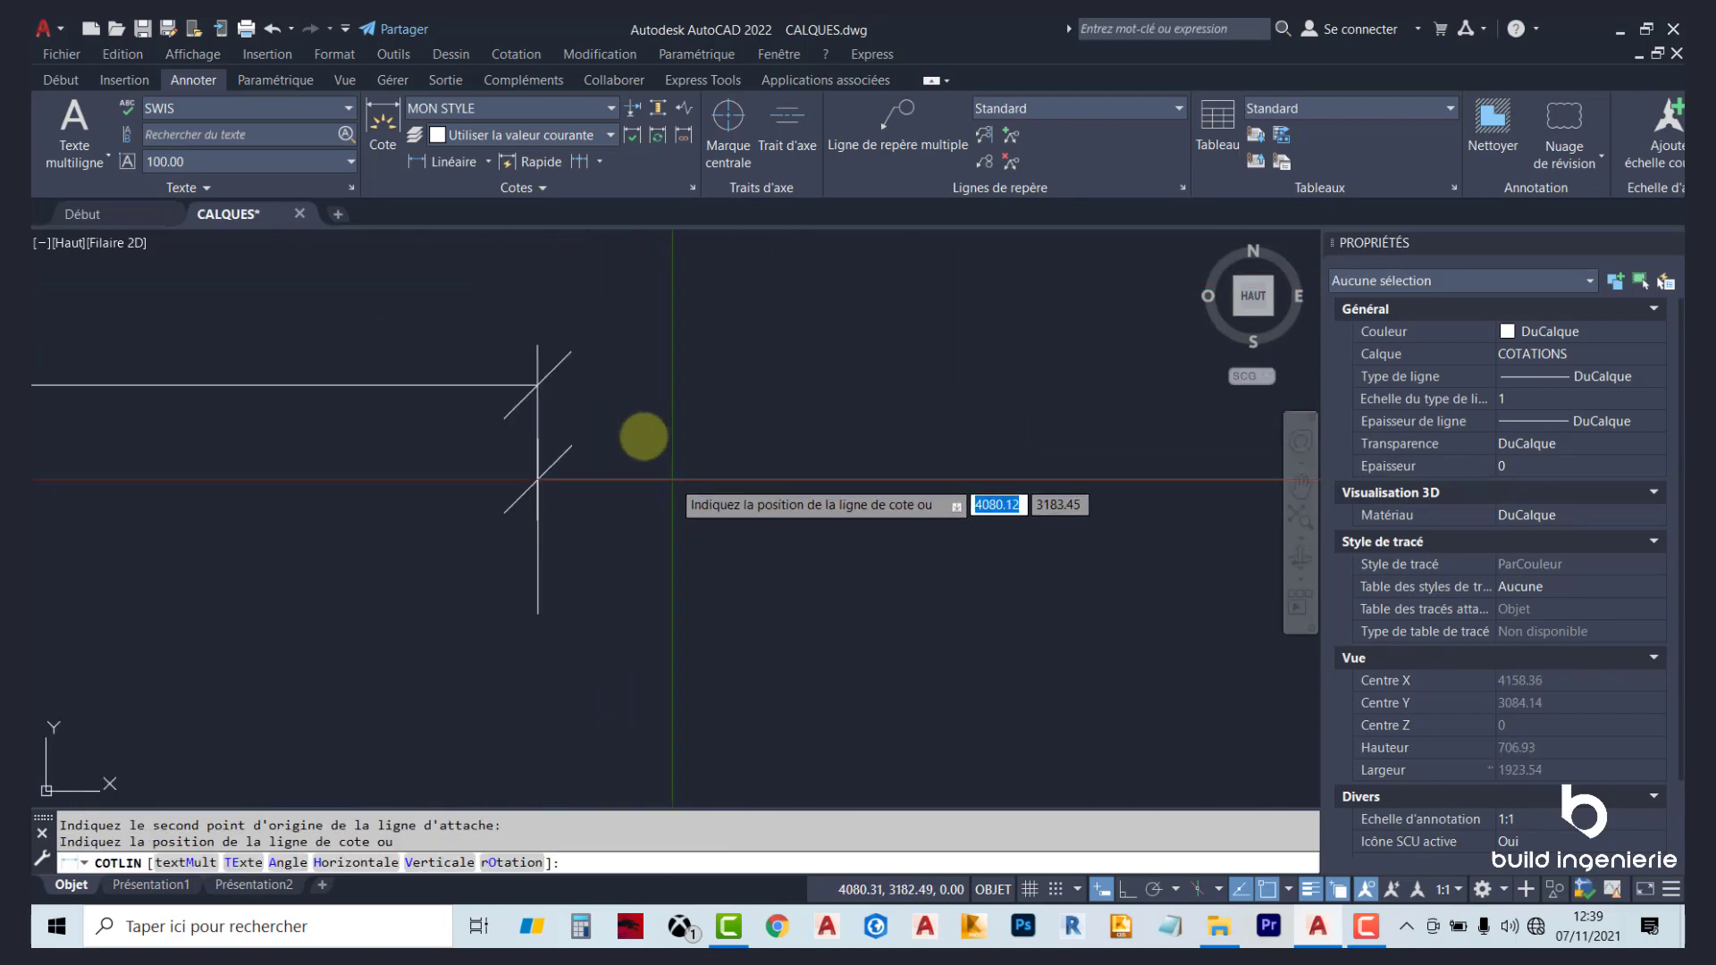
click(536, 383)
Undo the 135, 450 and 250 dimensions, keeping only the 465.
scroll(969, 498, down, 3)
scroll(888, 525, down, 1)
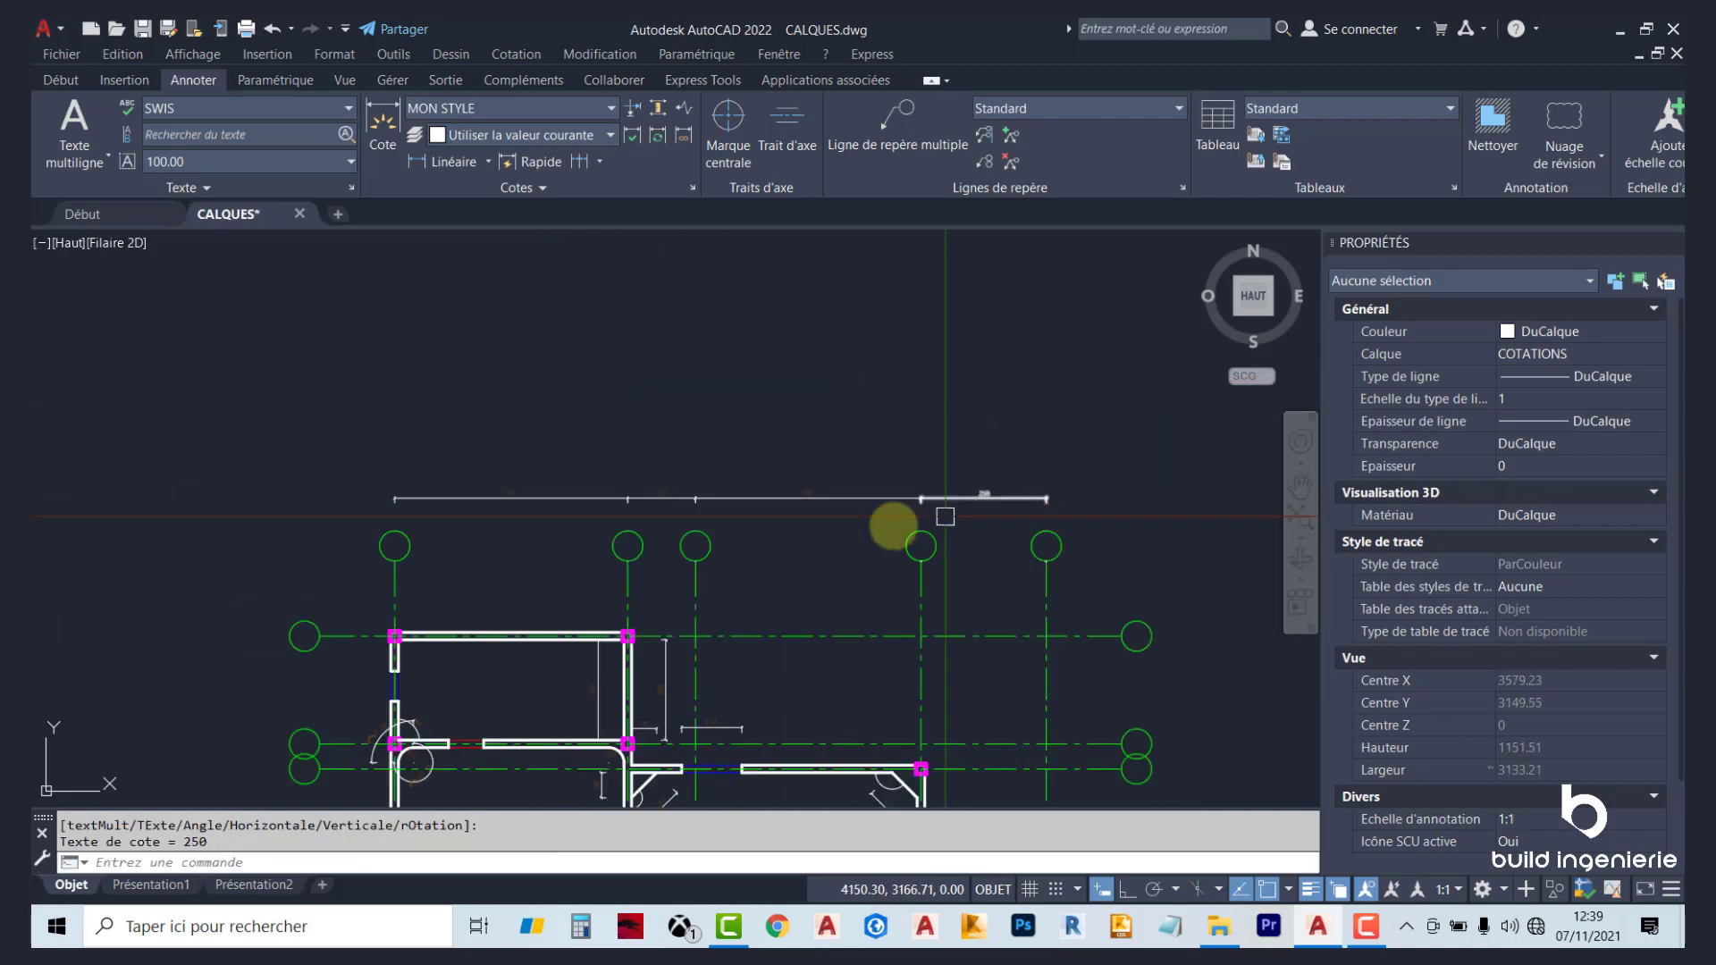
mouse_move(813, 525)
middle_down()
mouse_move(751, 523)
mouse_move(704, 451)
middle_up()
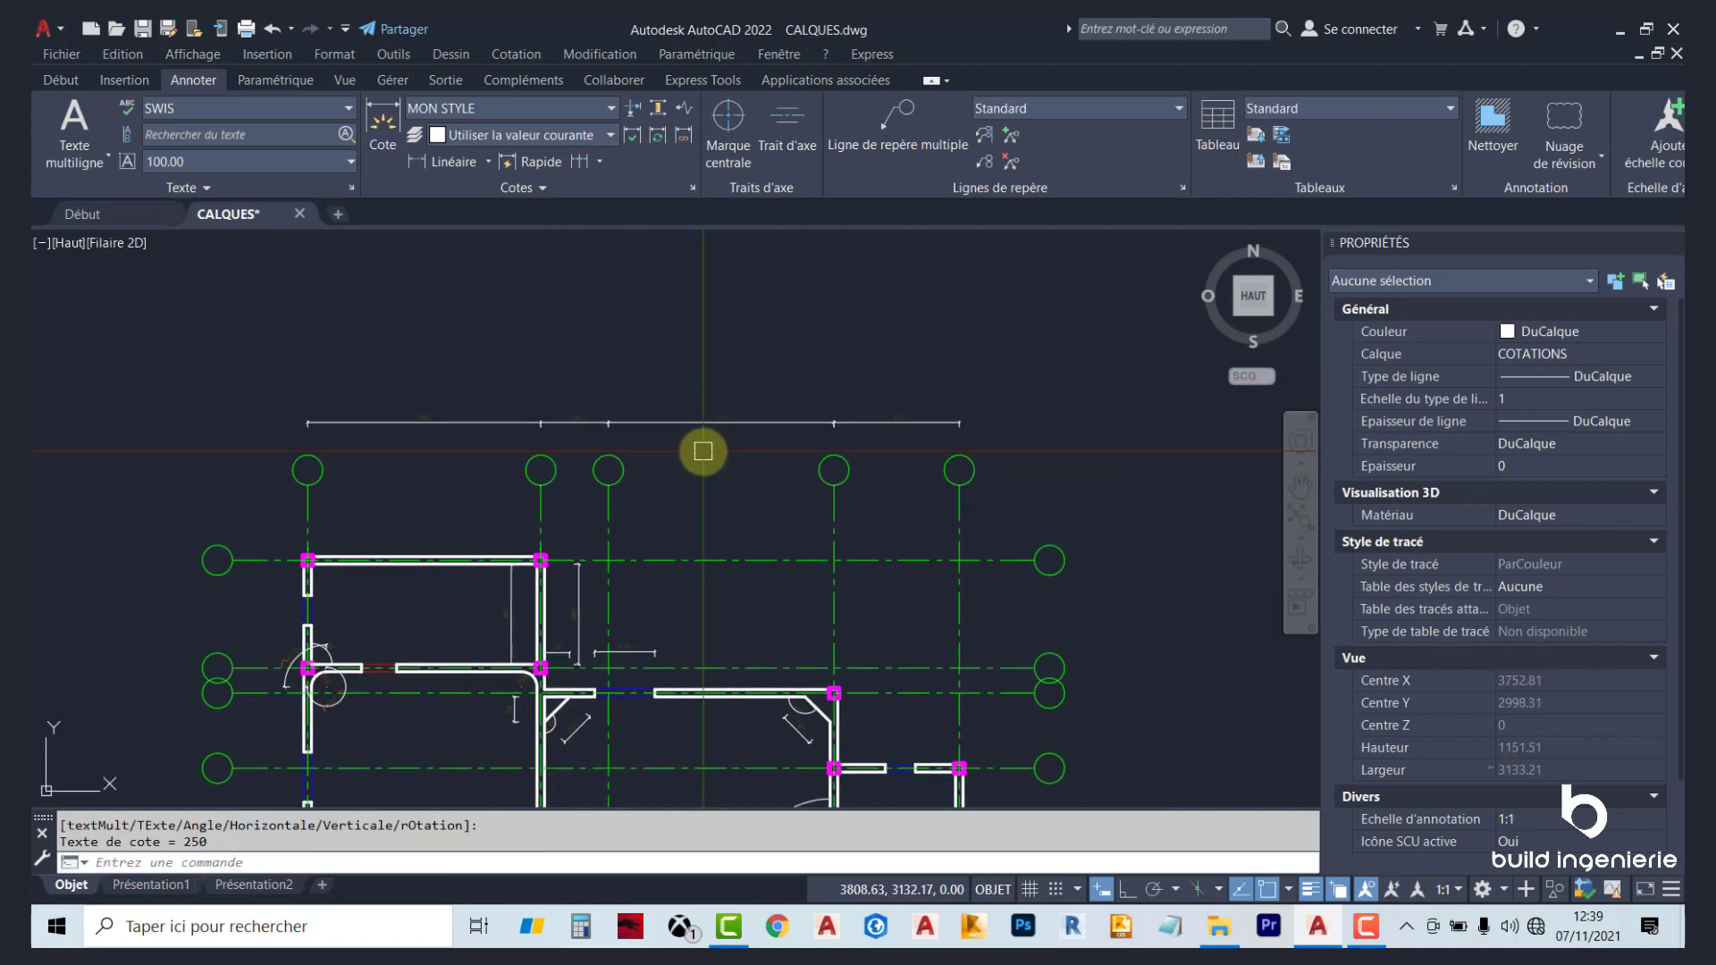
scroll(704, 451, up, 5)
scroll(703, 452, down, 4)
key(Return)
scroll(703, 451, up, 3)
scroll(704, 451, down, 2)
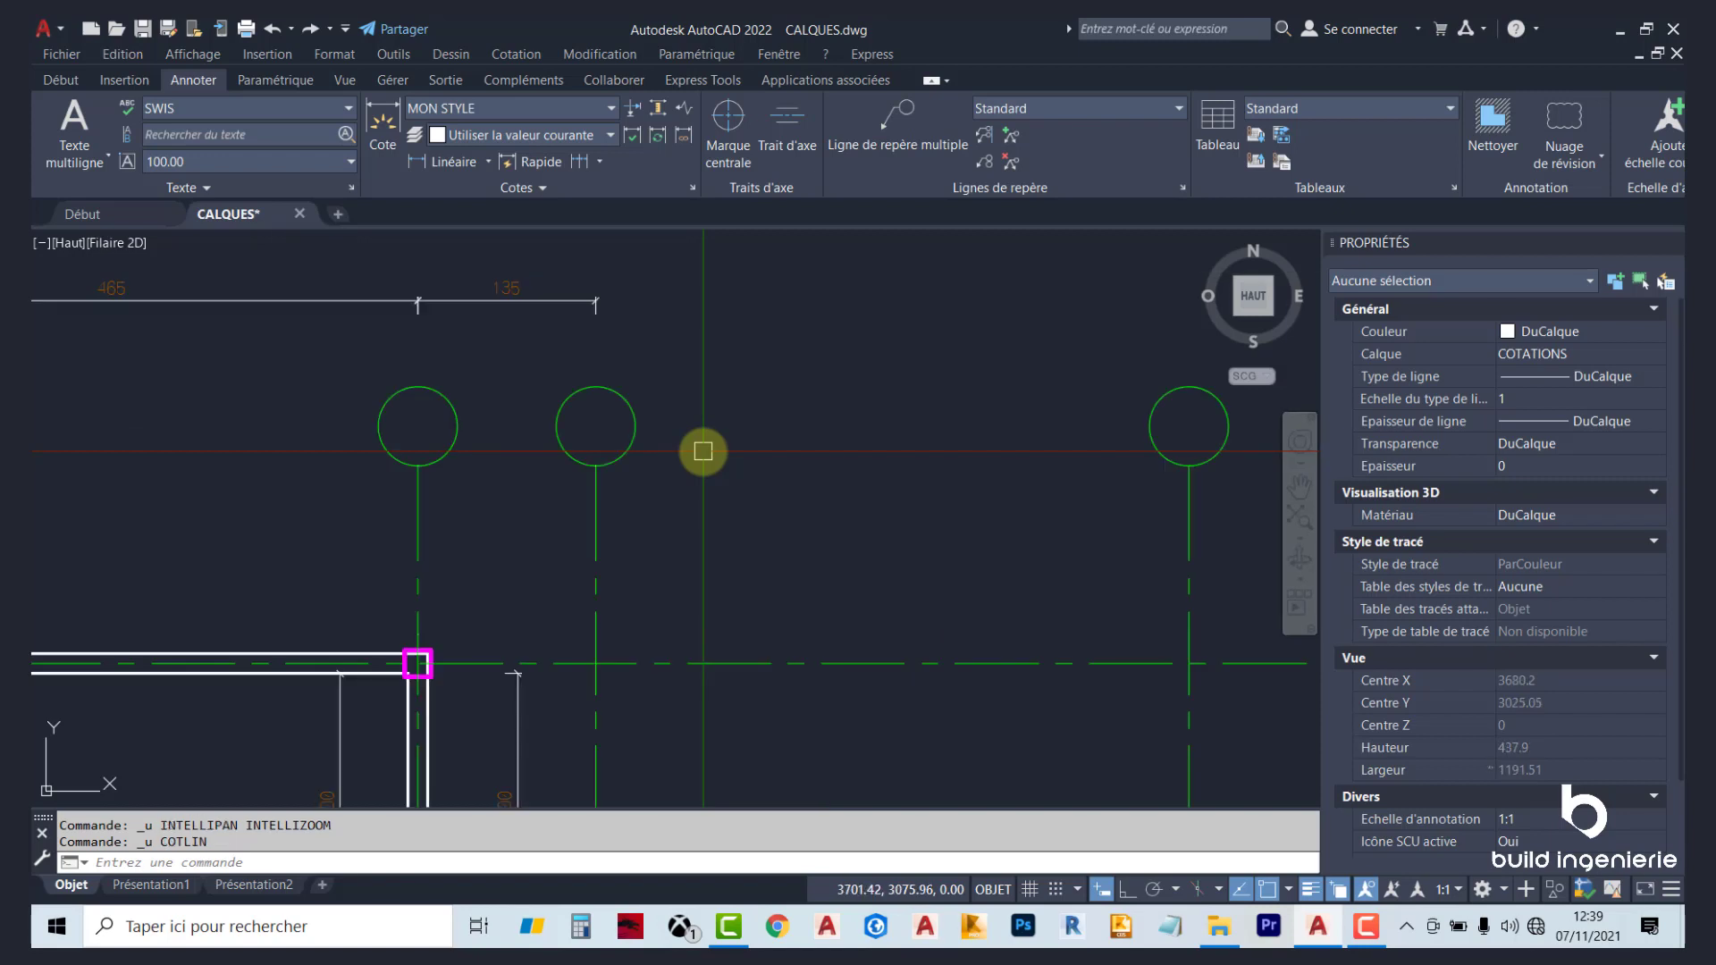
scroll(704, 452, up, 2)
scroll(704, 452, down, 3)
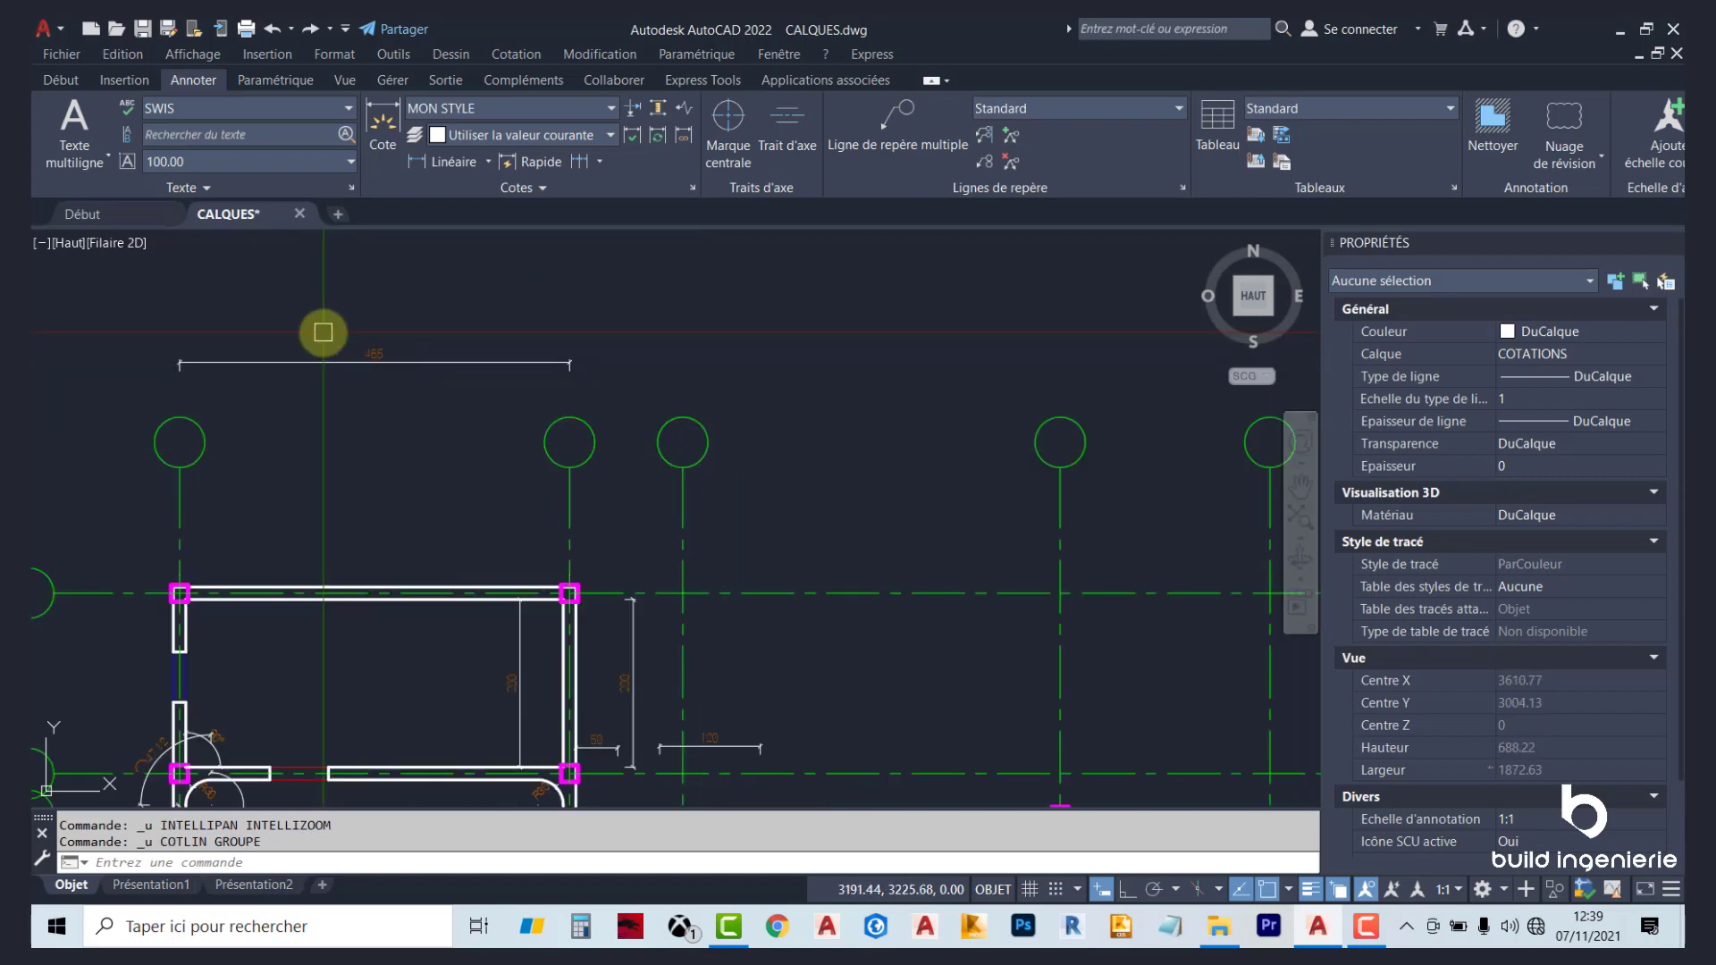
scroll(349, 344, up, 6)
scroll(575, 380, down, 4)
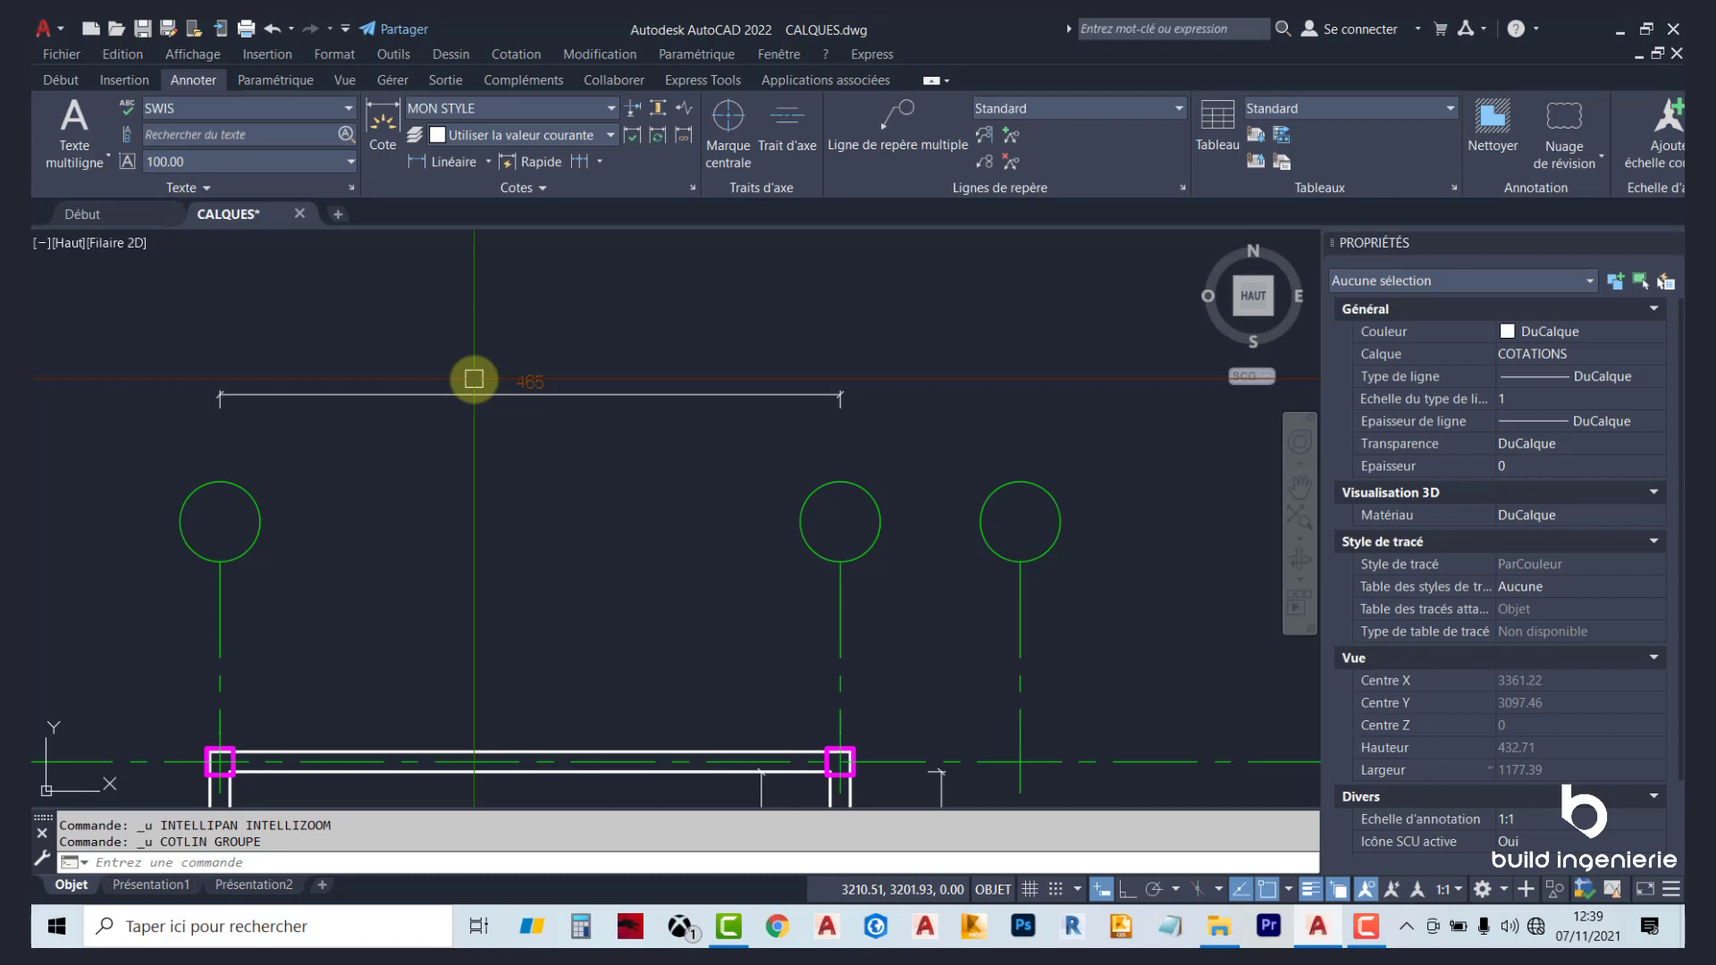
Continue from the 465 dimension with 135, 450 and 250 along the top axes.
click(599, 161)
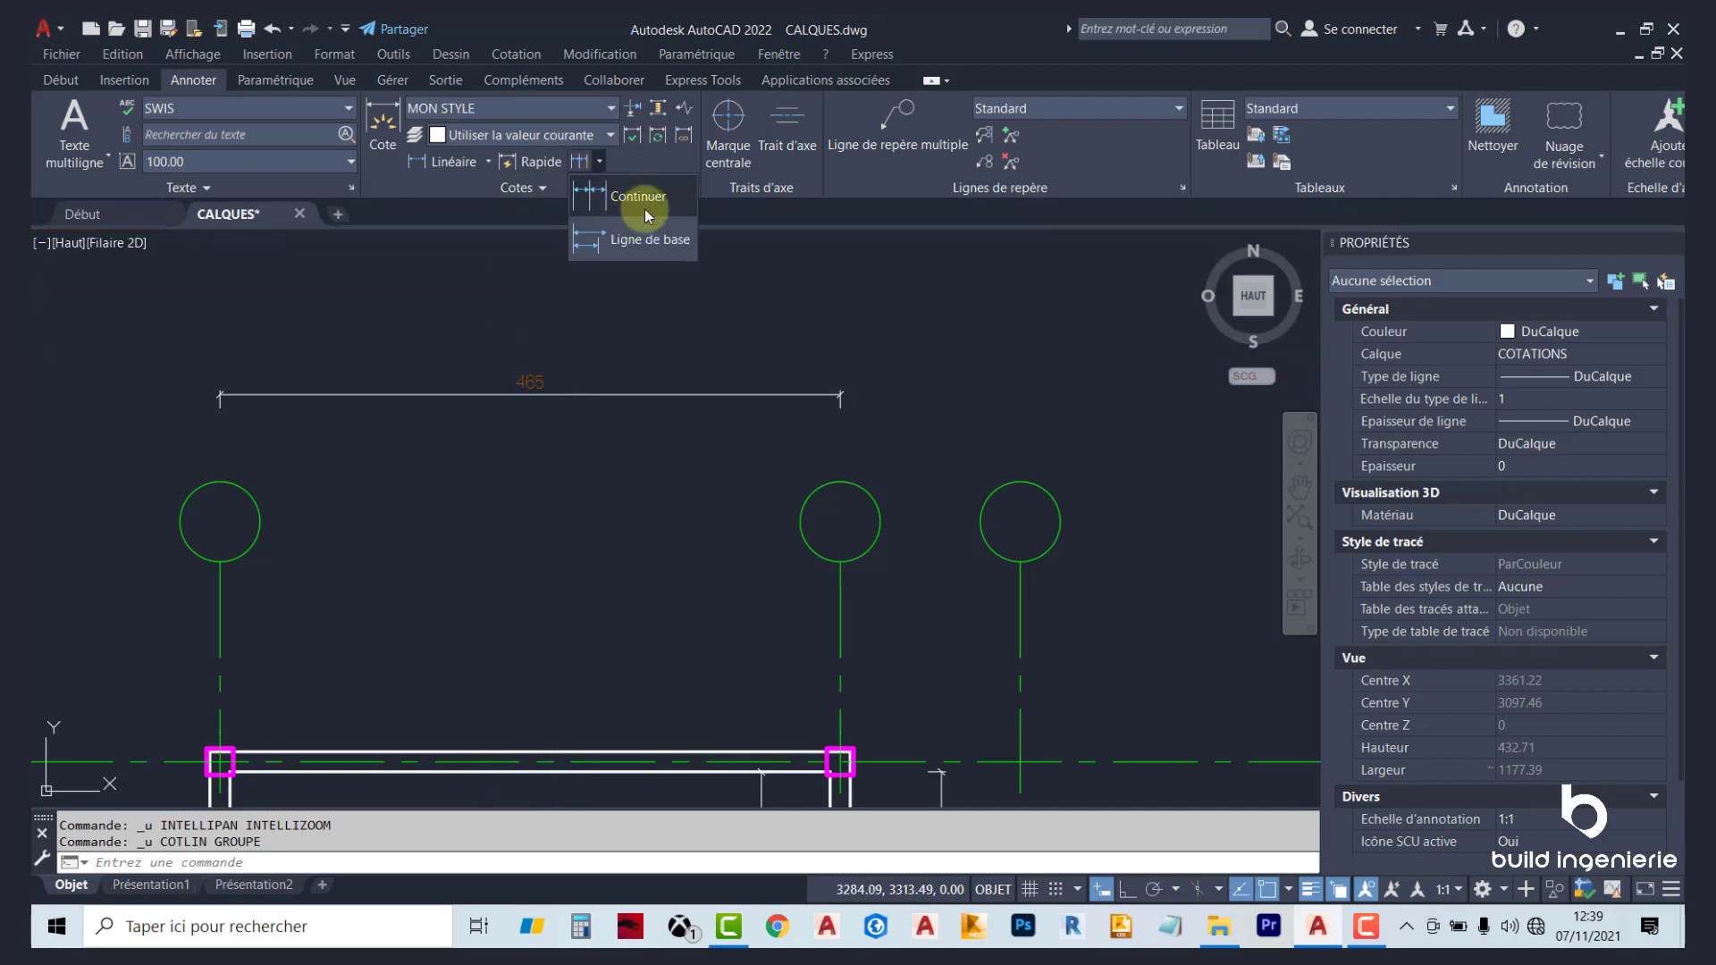
click(652, 205)
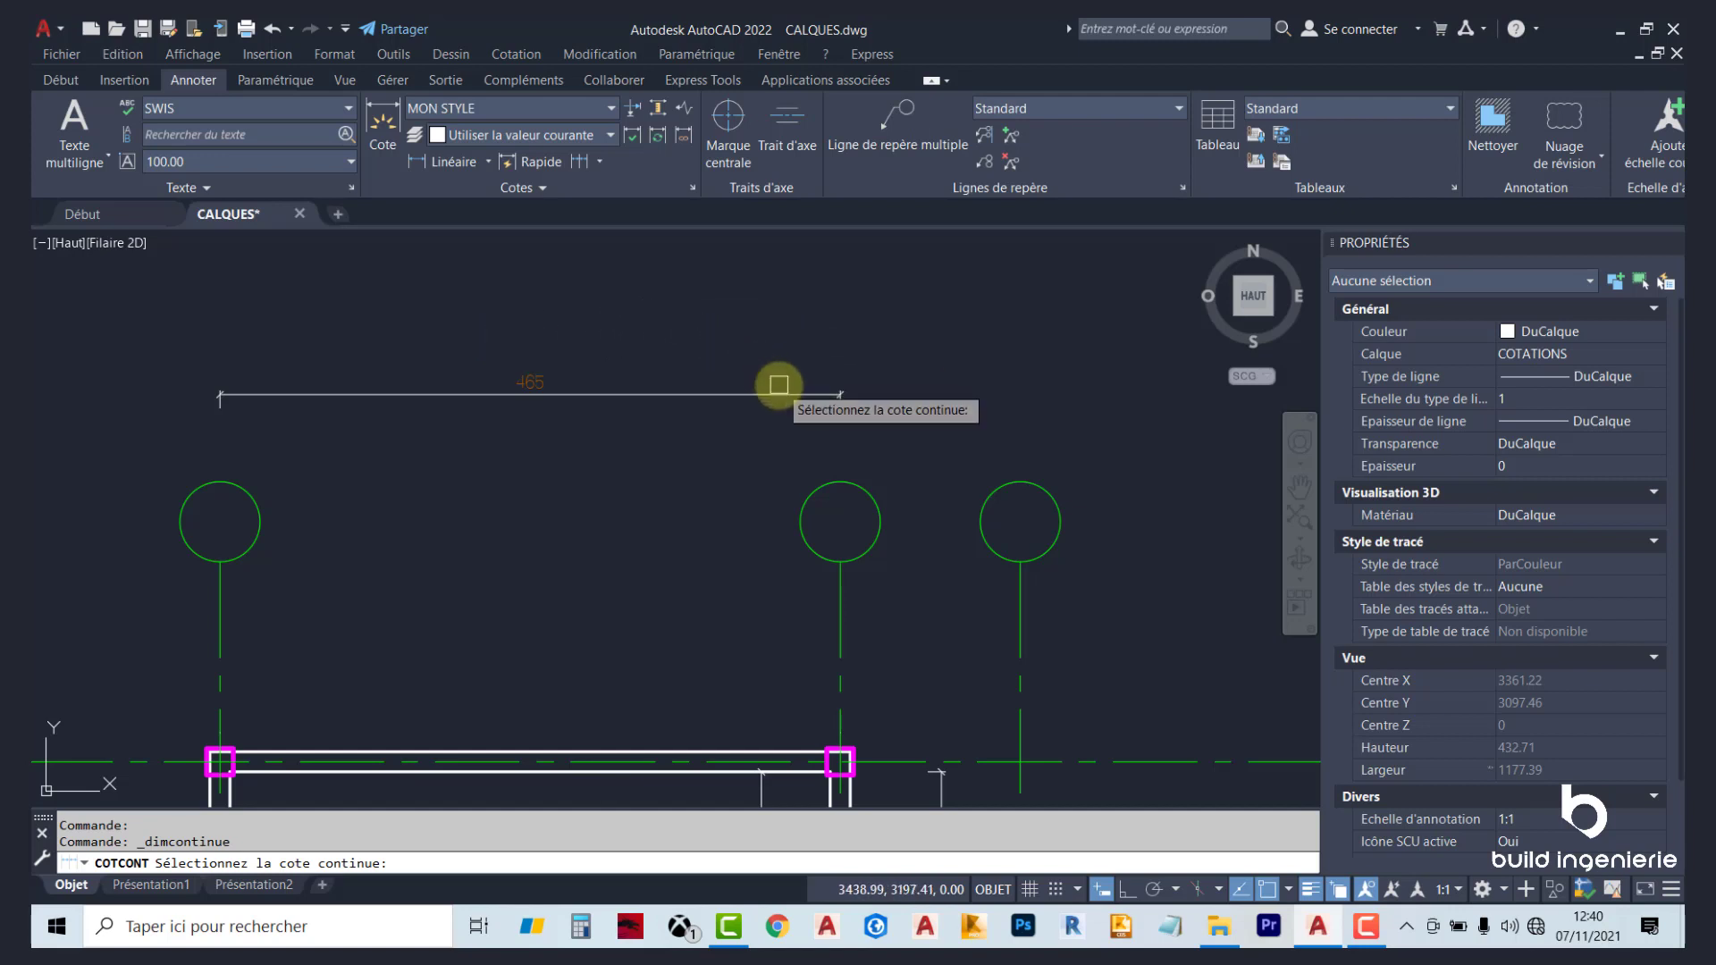
click(778, 394)
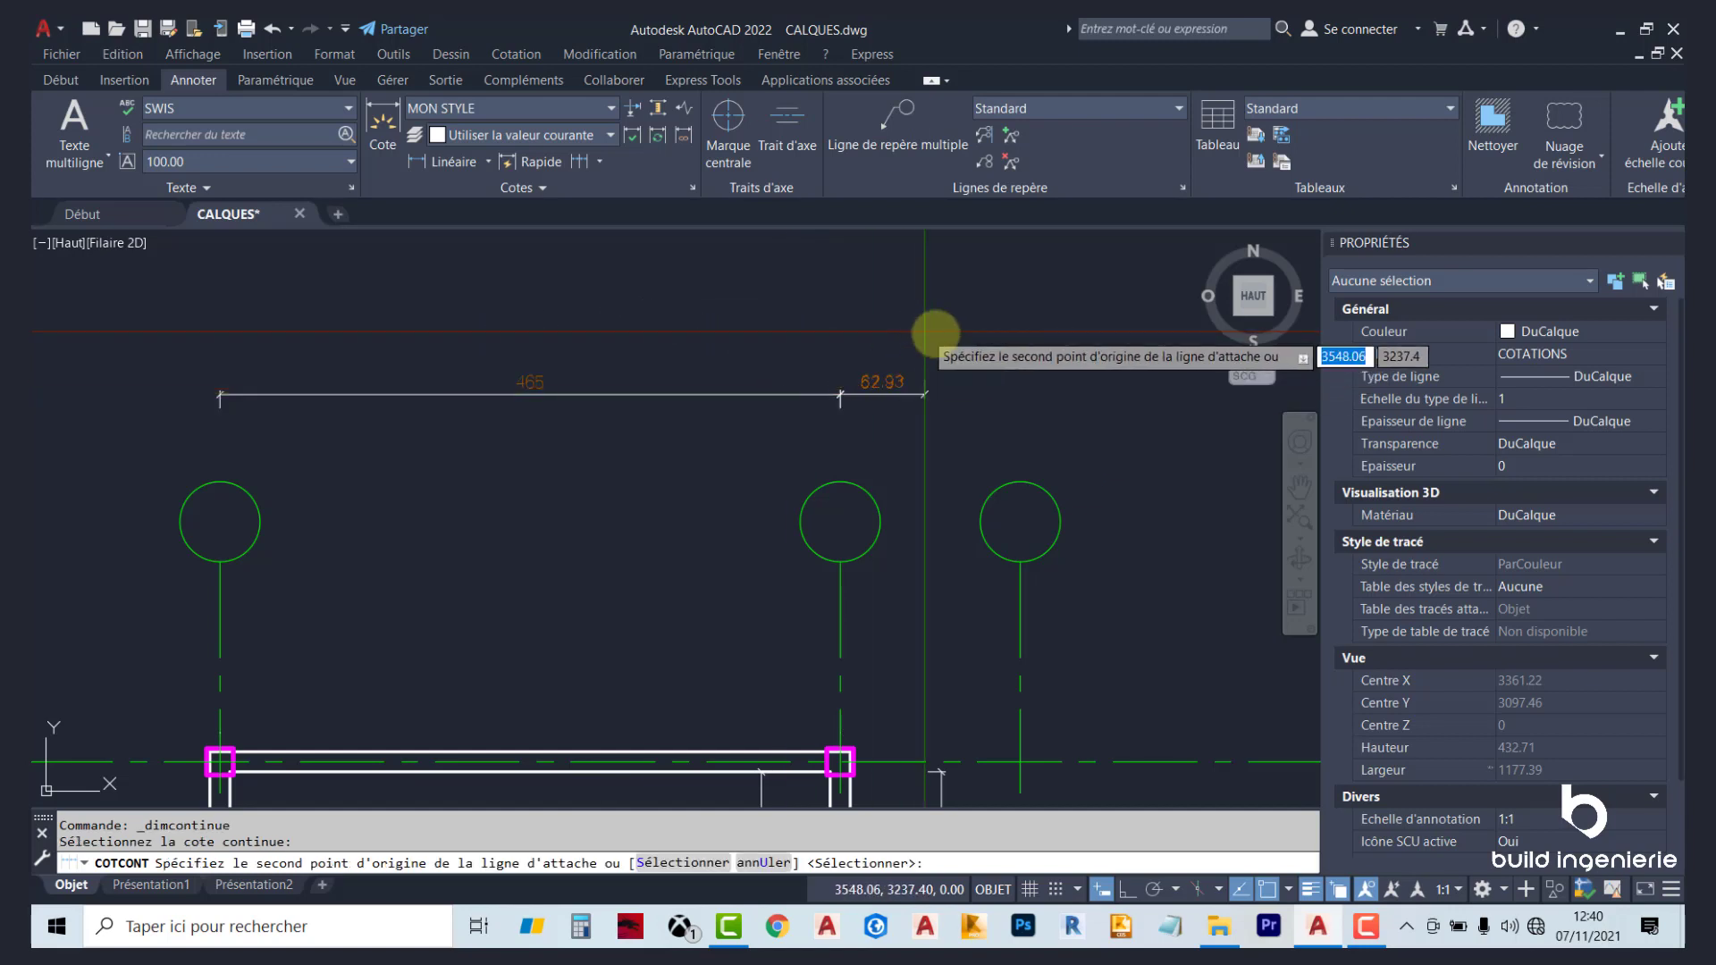
click(1021, 561)
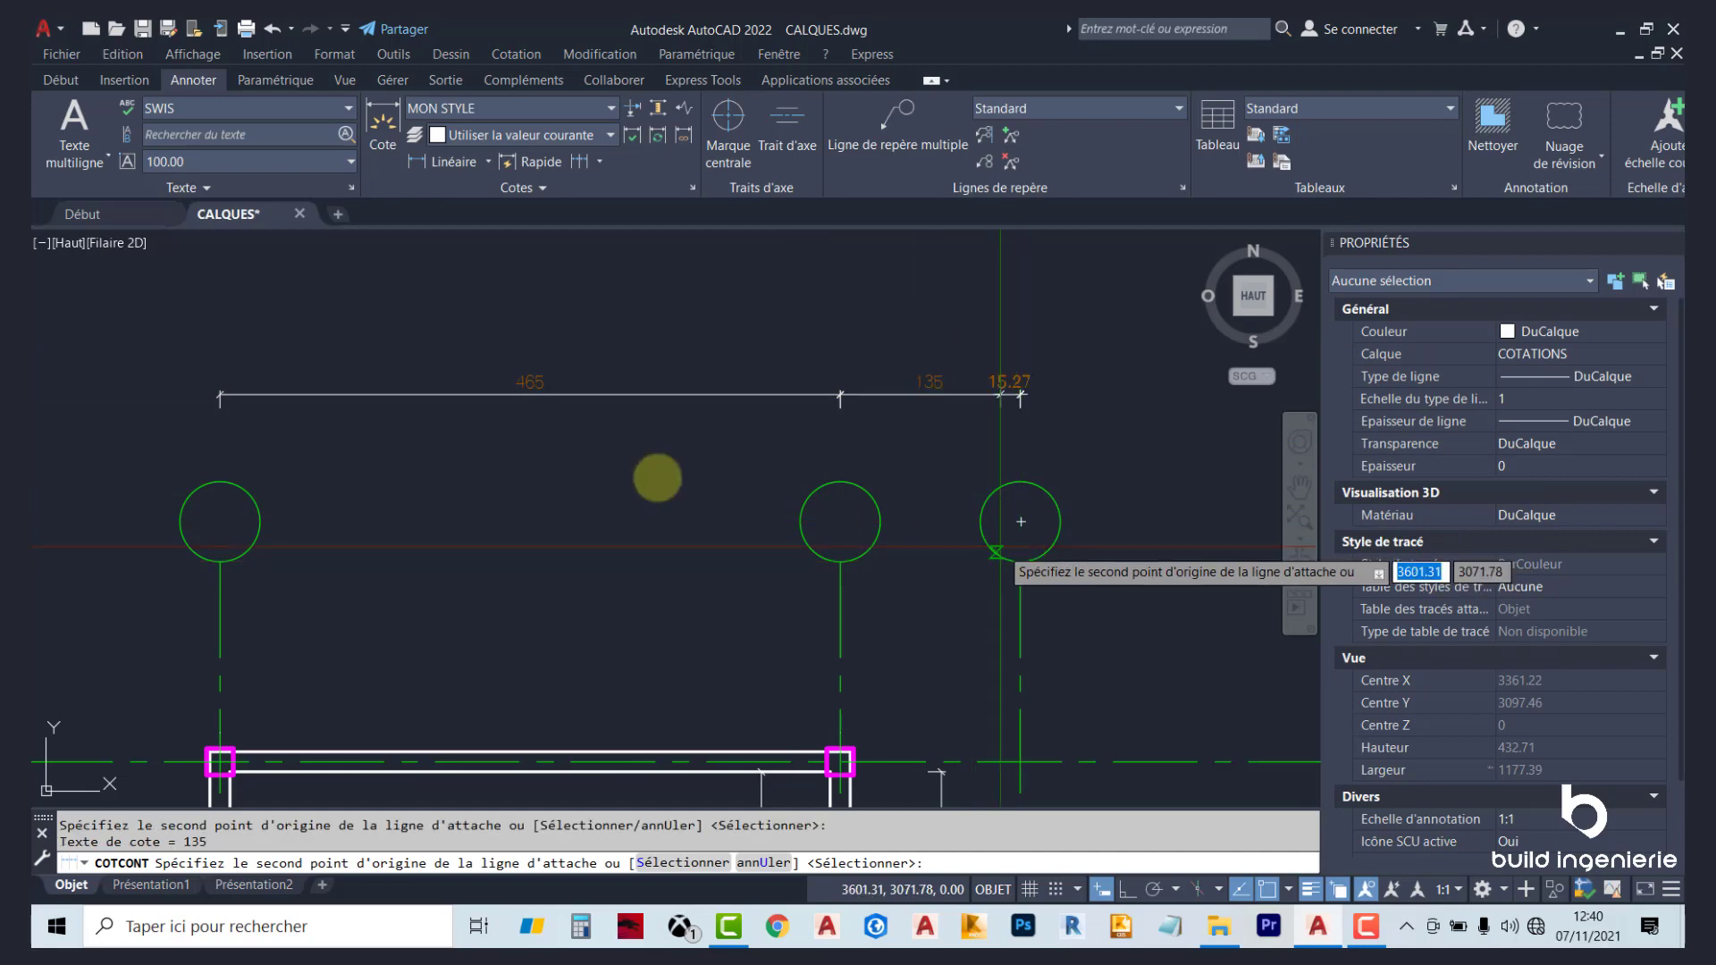
scroll(885, 536, down, 4)
scroll(843, 487, up, 3)
click(834, 453)
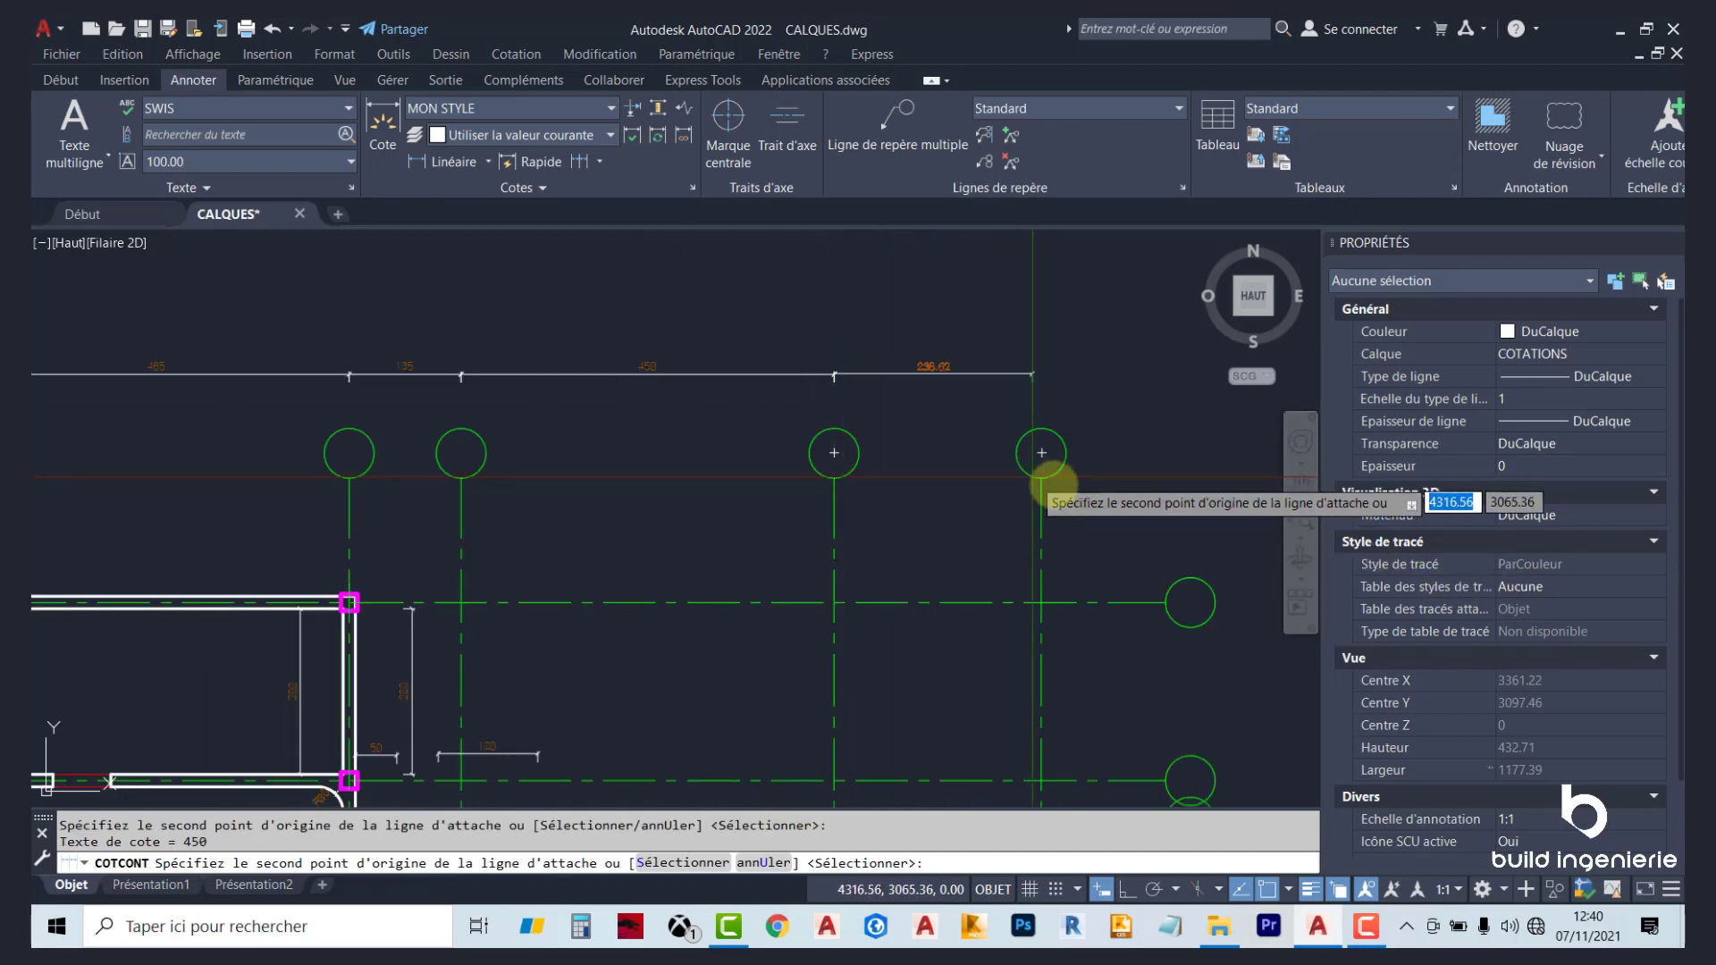
click(1041, 453)
key(Escape)
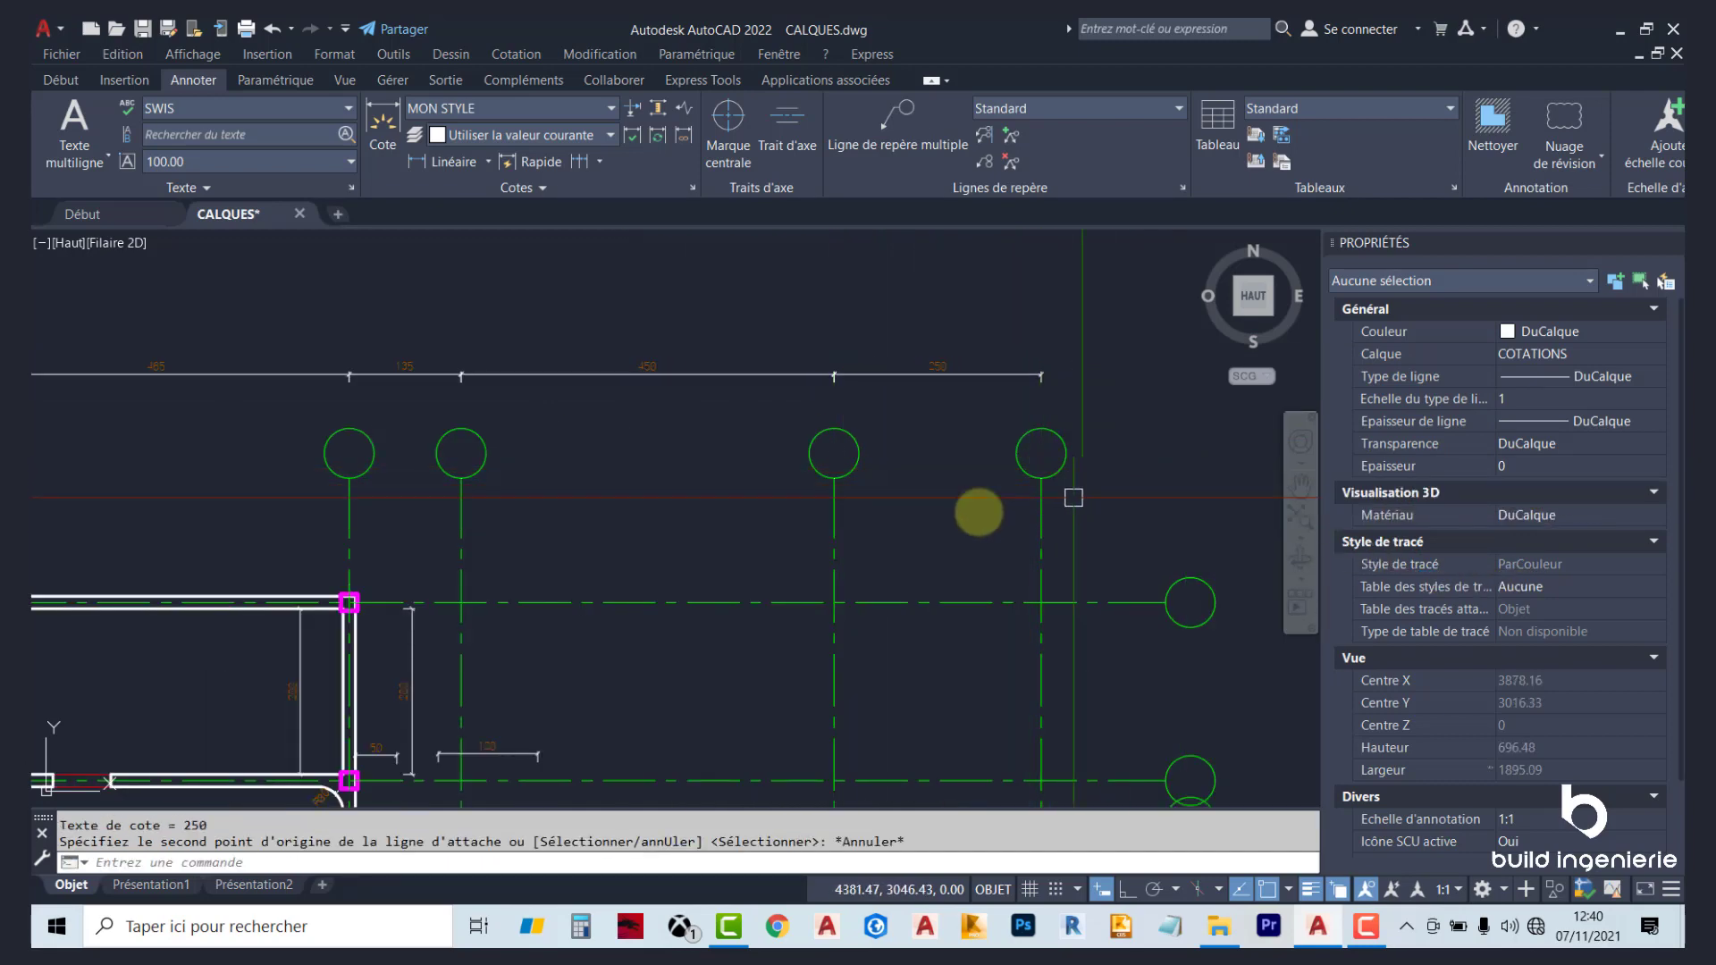
Crossing-select and erase the 465, 135, 450 and 250 dimensions above the plan.
middle_drag(274, 410, 556, 430)
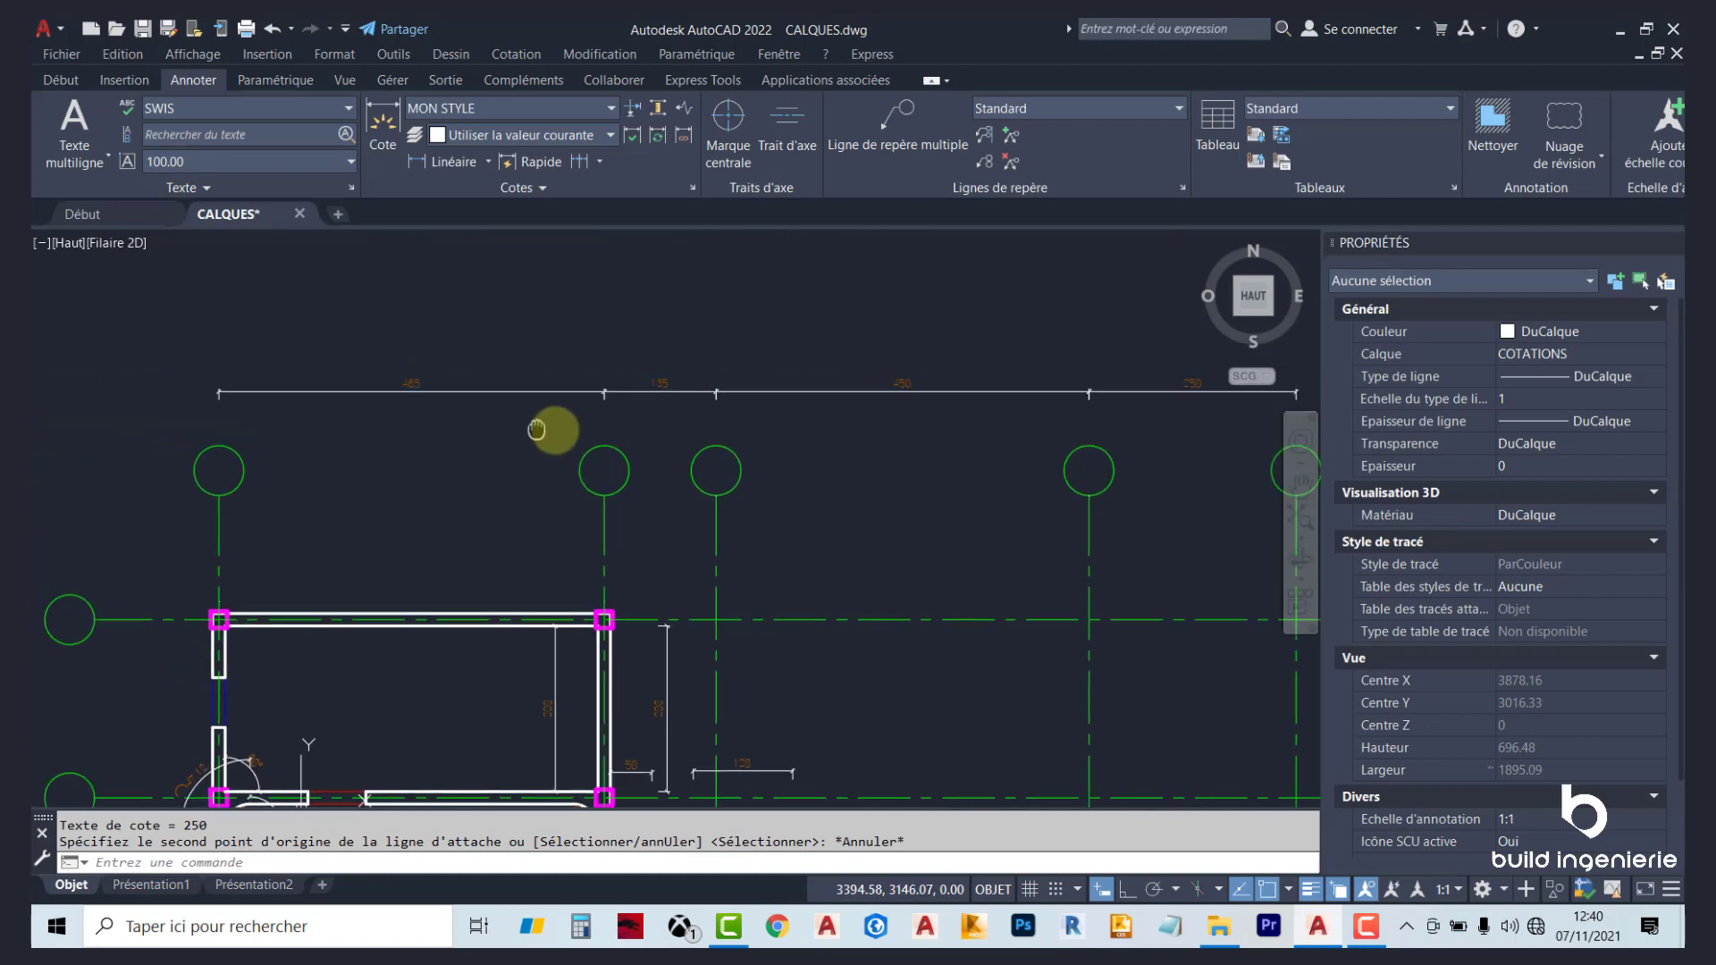
click(480, 399)
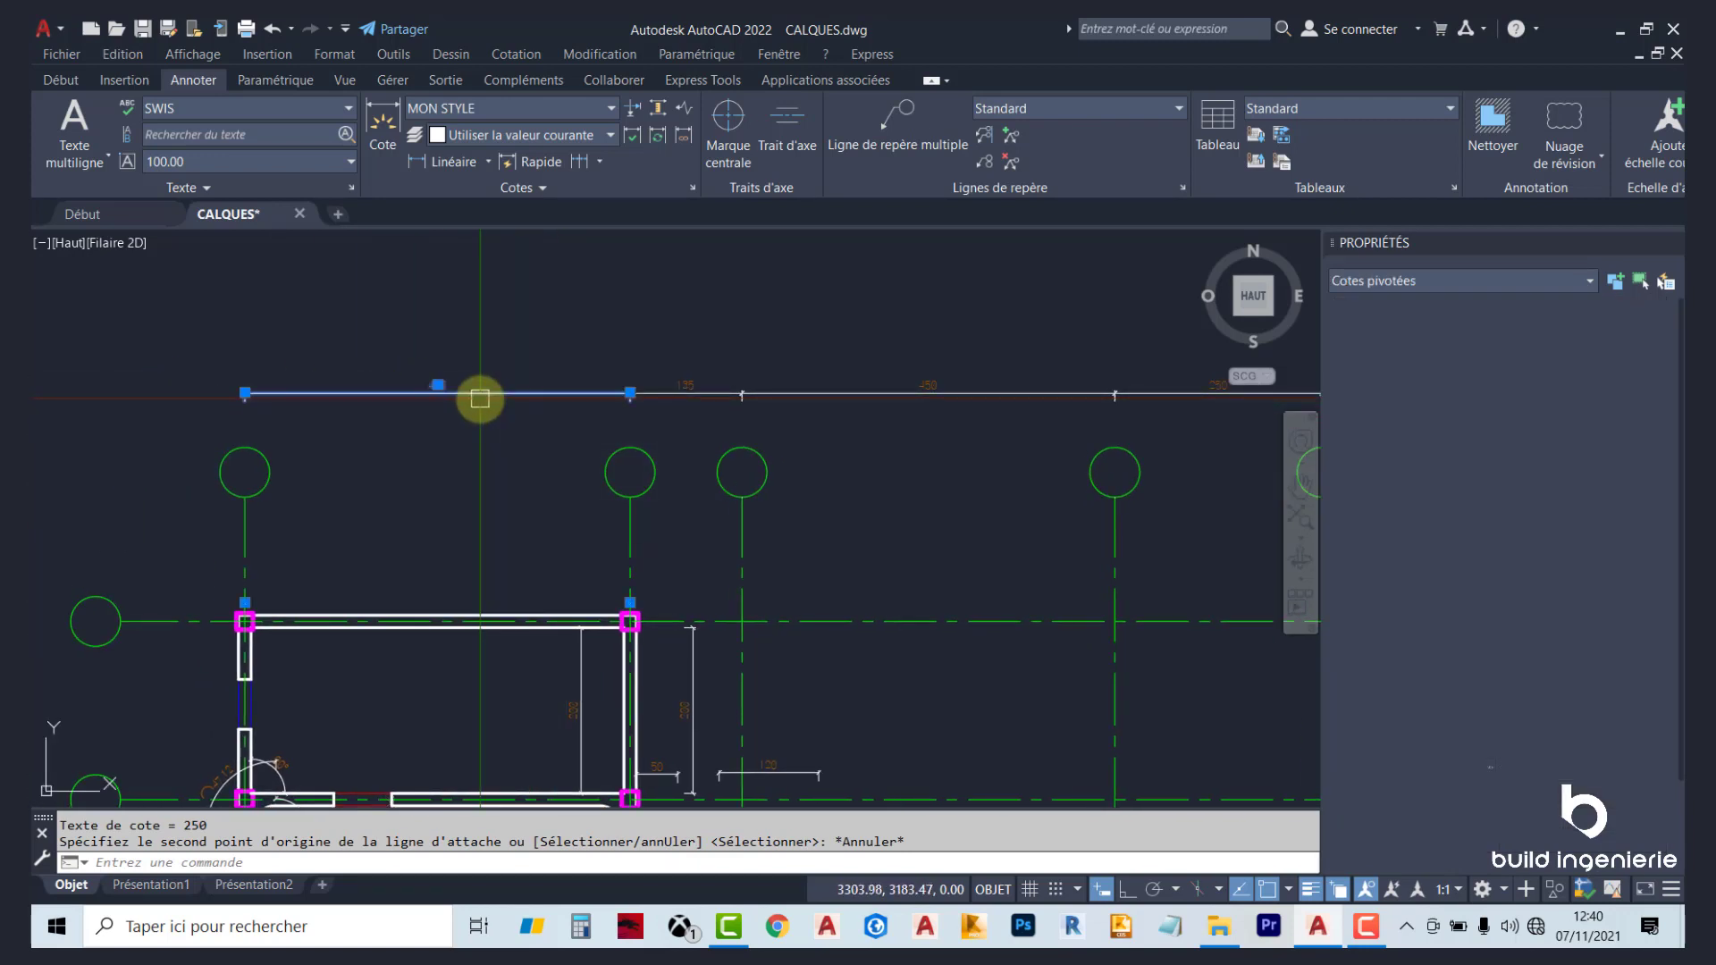
key(Escape)
middle_drag(737, 467, 521, 456)
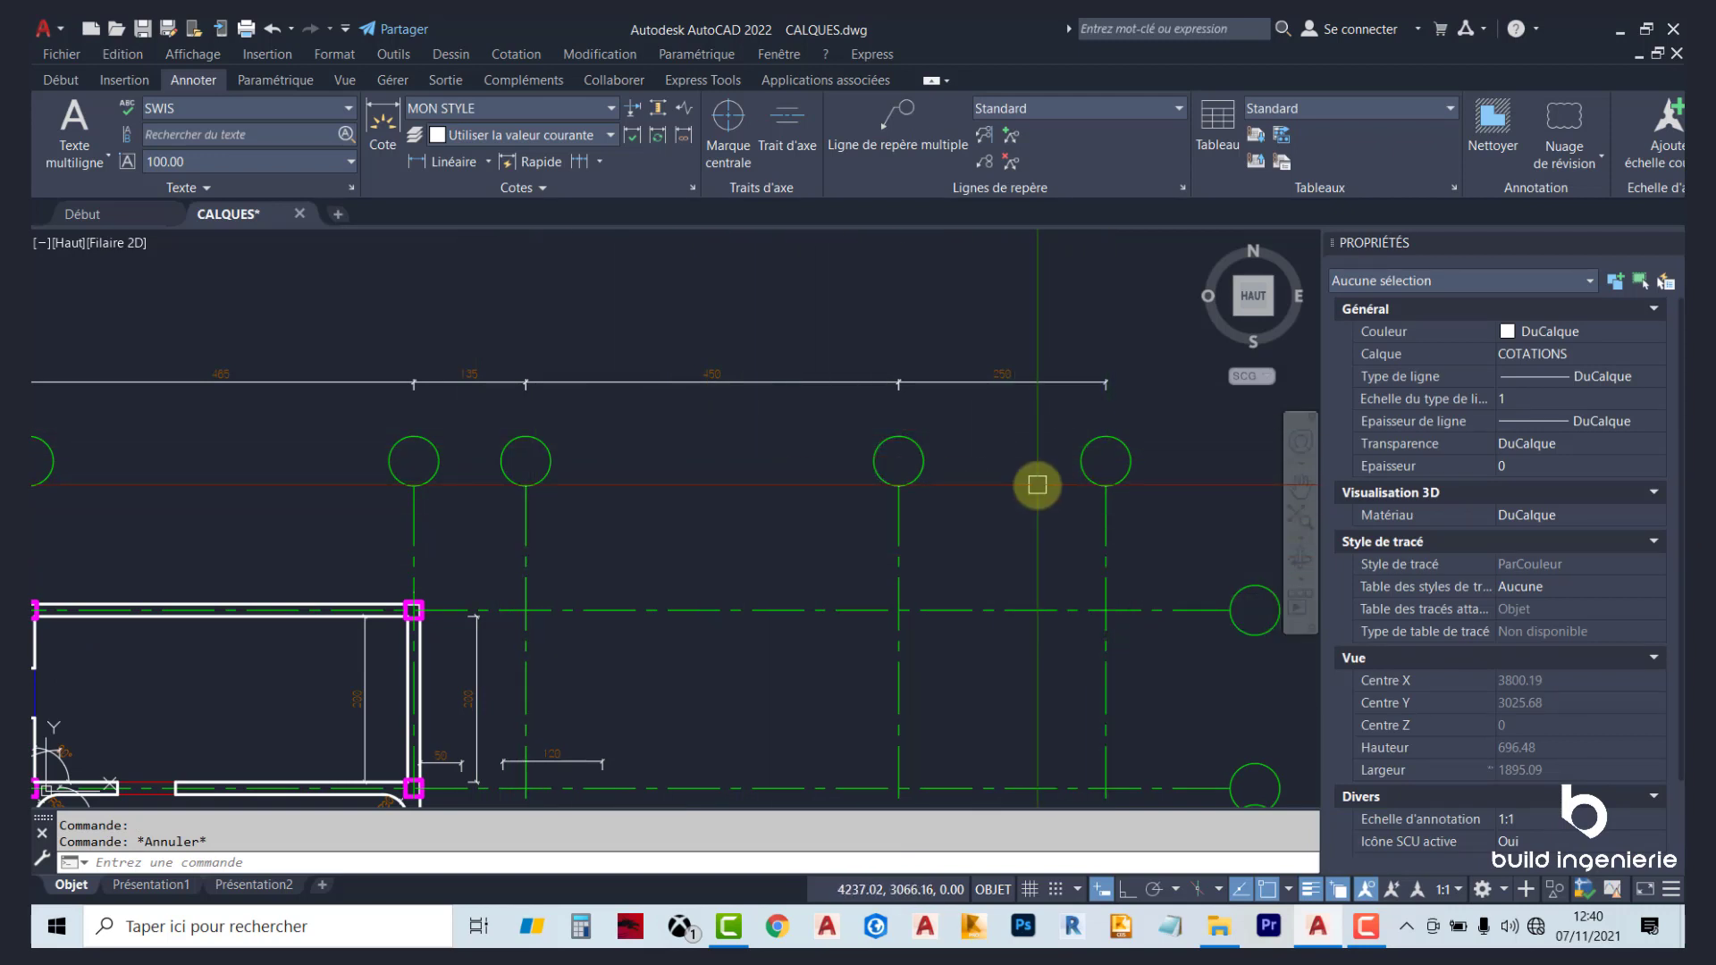
click(986, 407)
click(332, 307)
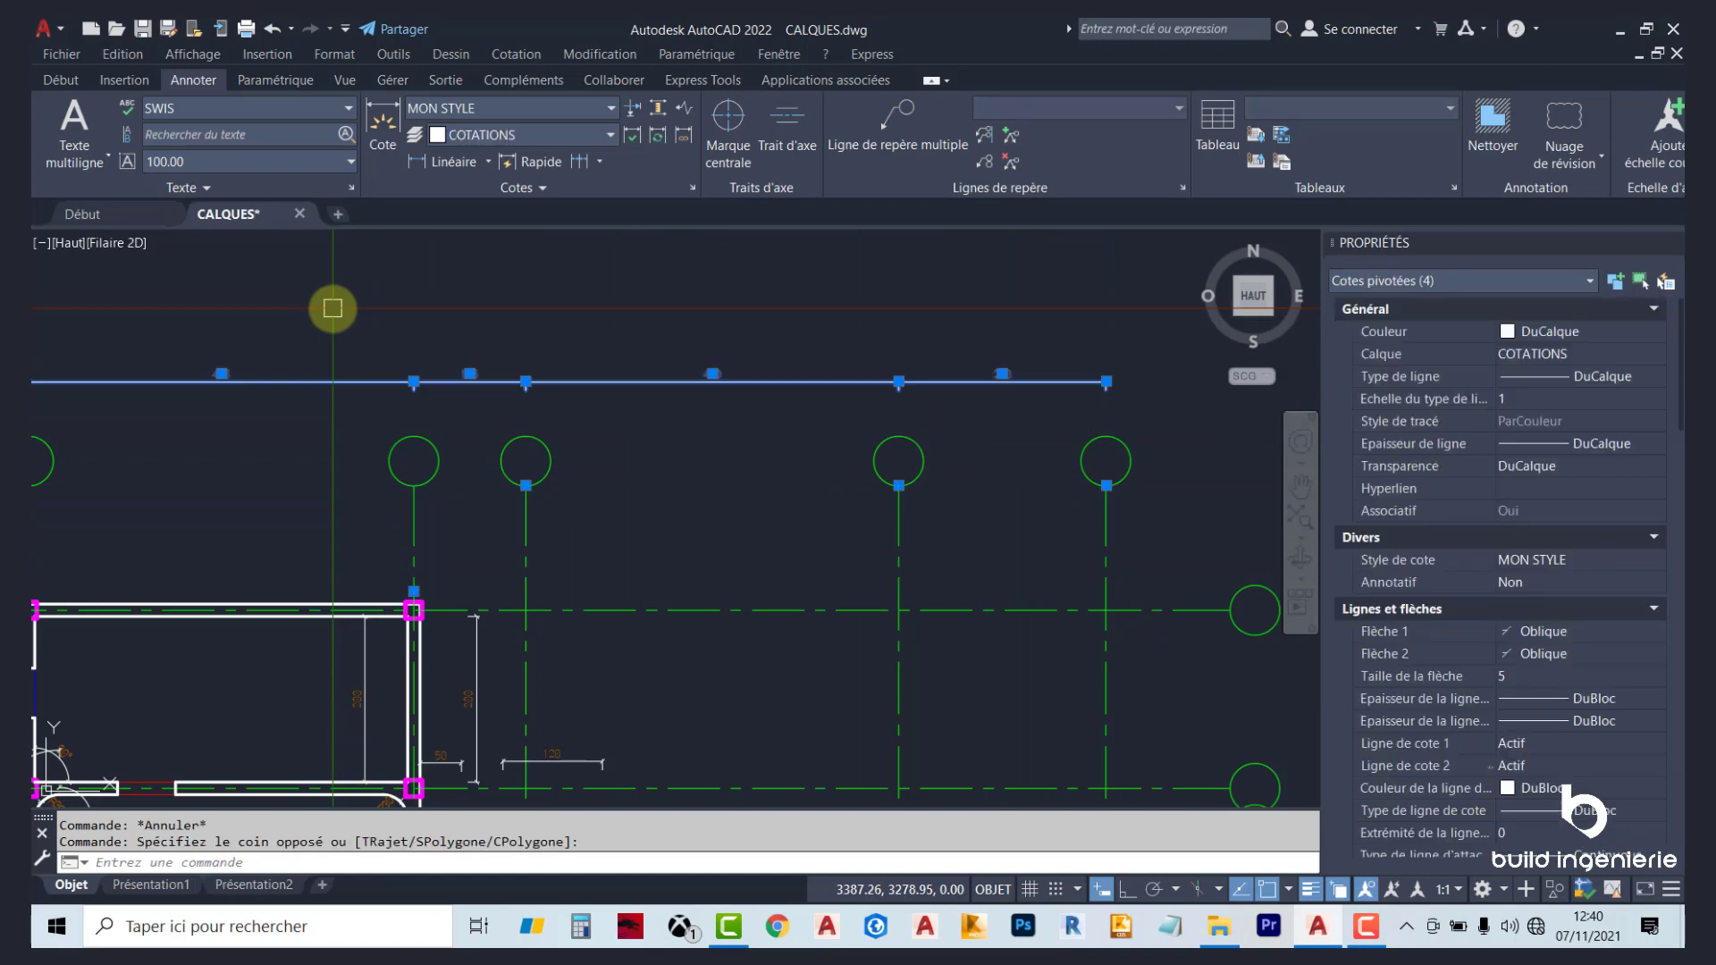
key(Delete)
middle_drag(505, 322, 689, 339)
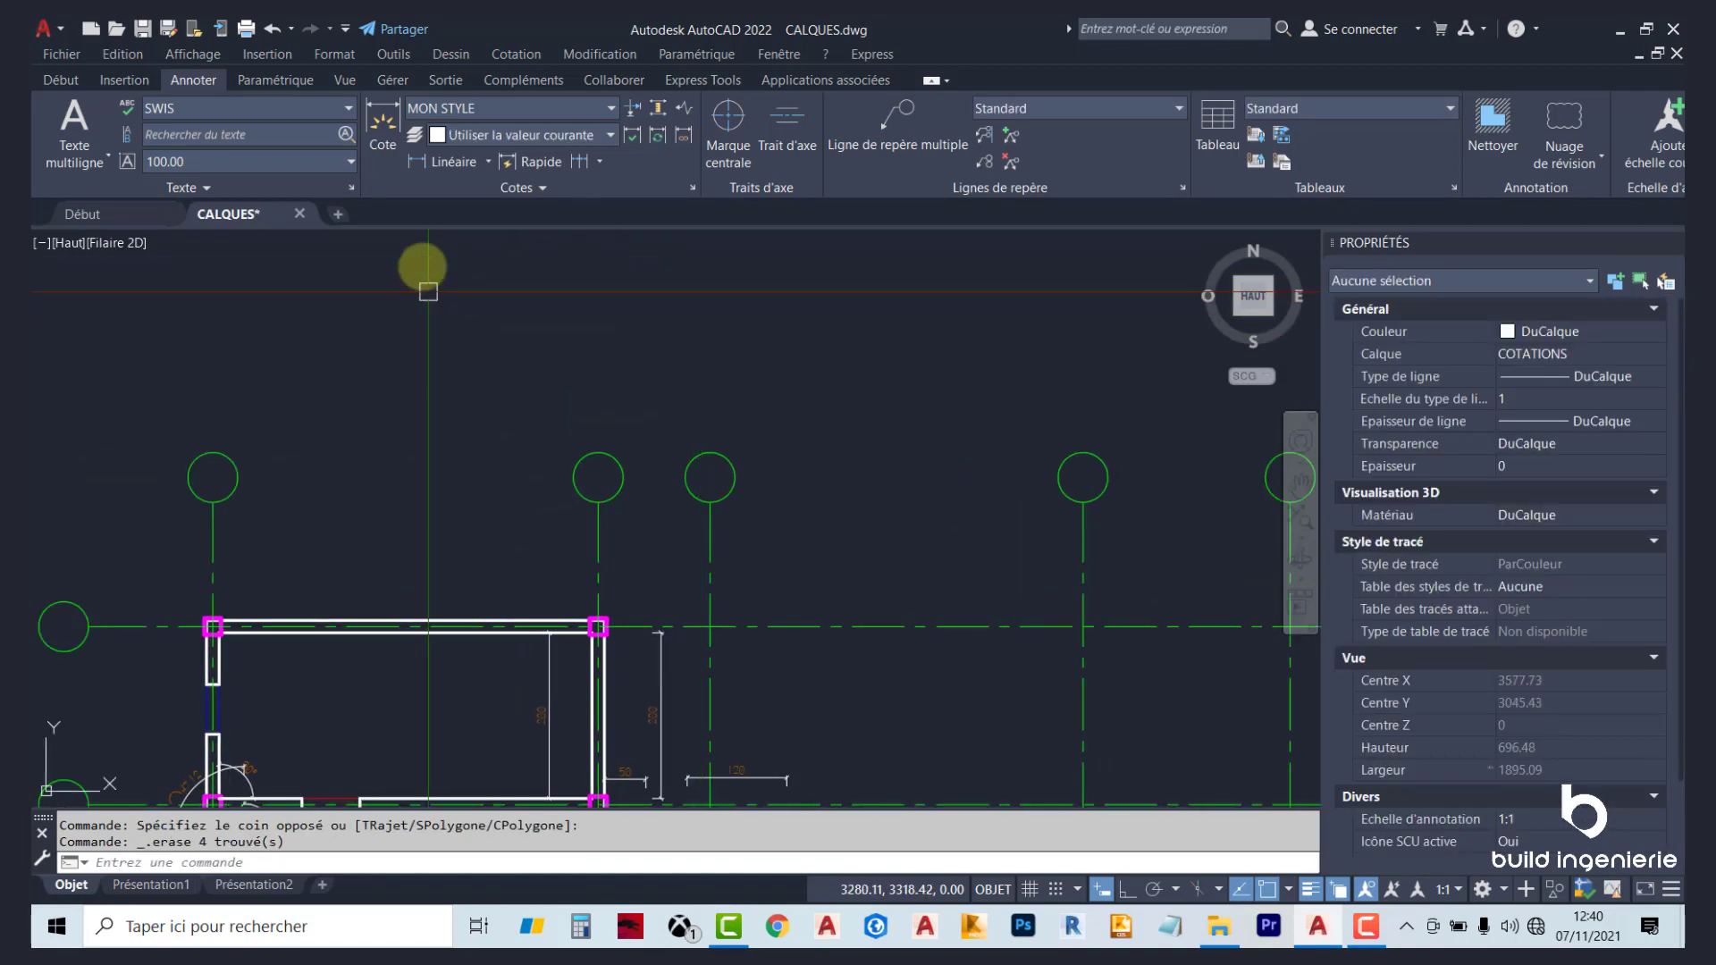
Dimension 150 vertically between two horizontal axes, placed on the plan's left side.
click(449, 165)
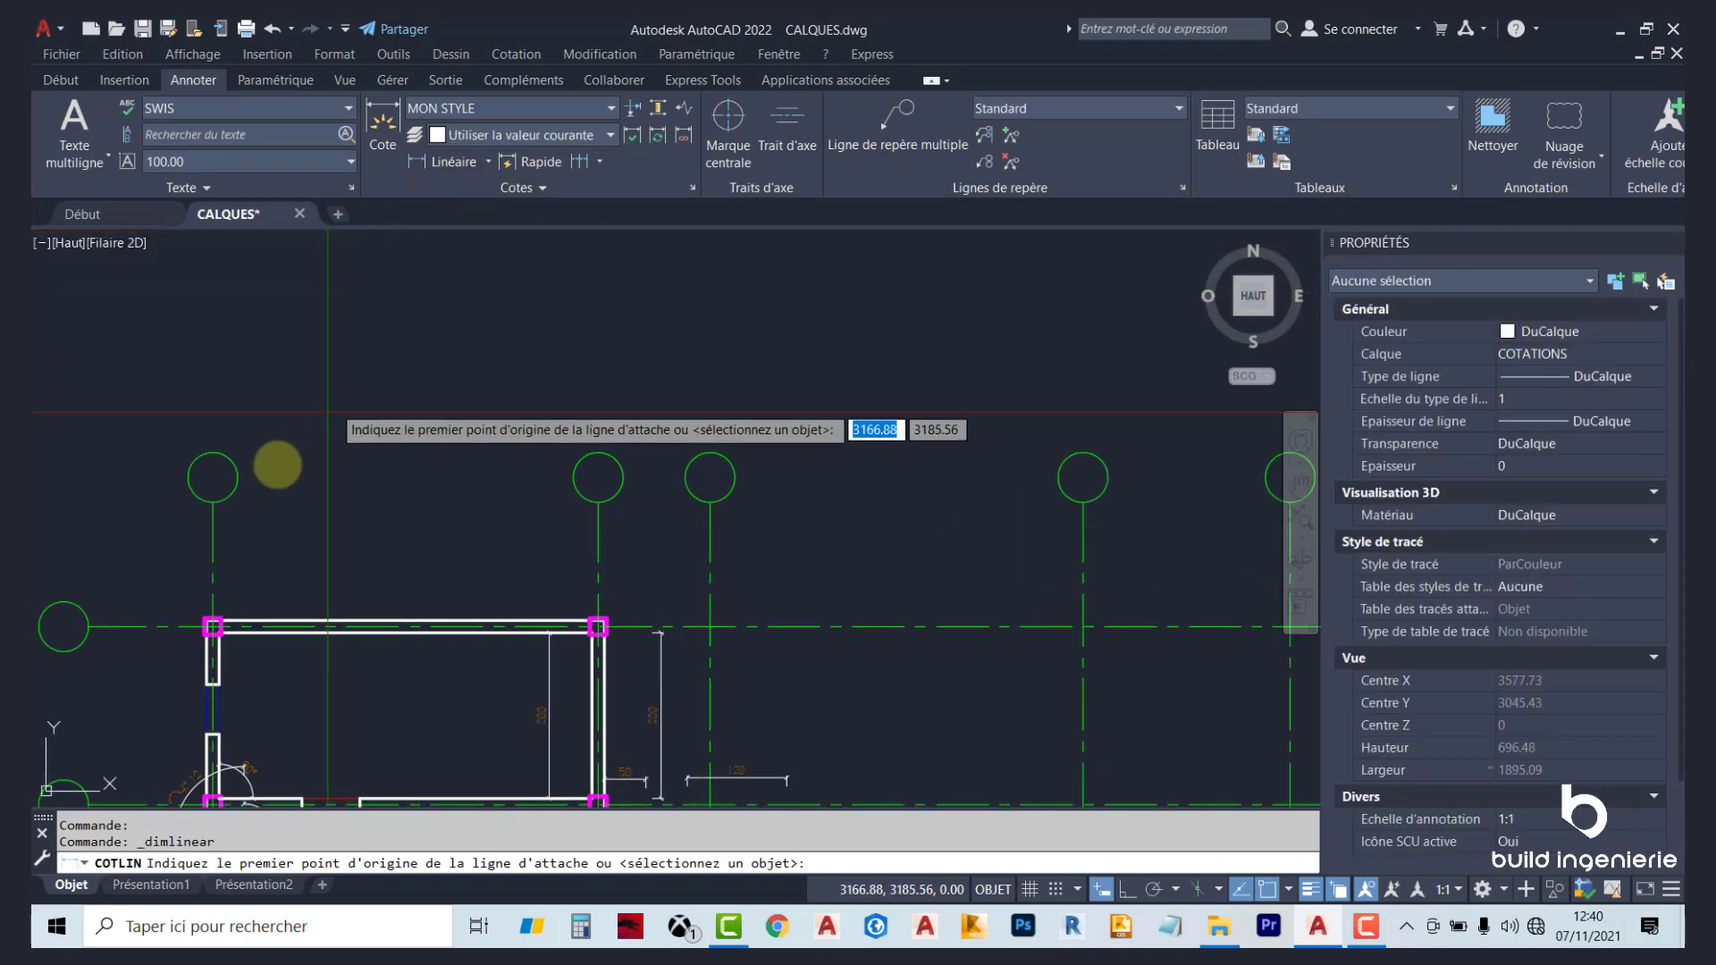
click(213, 502)
key(Escape)
scroll(689, 391, down, 2)
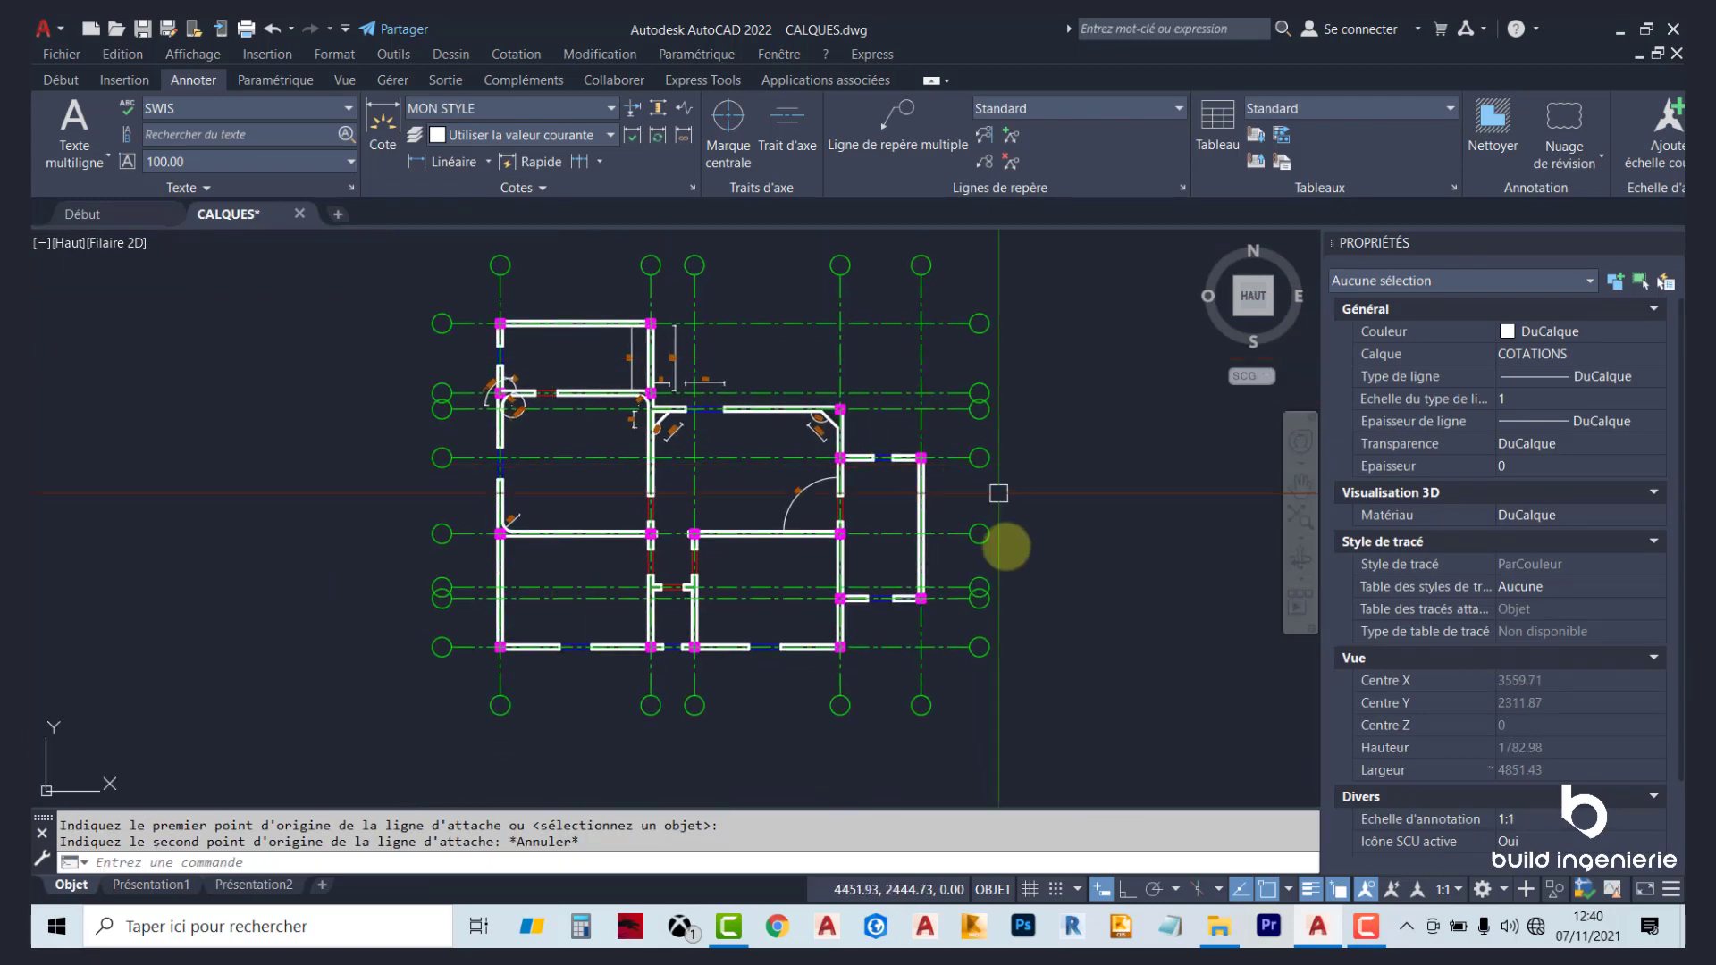
scroll(1004, 611, up, 4)
scroll(1005, 611, down, 3)
scroll(777, 548, up, 4)
key(Return)
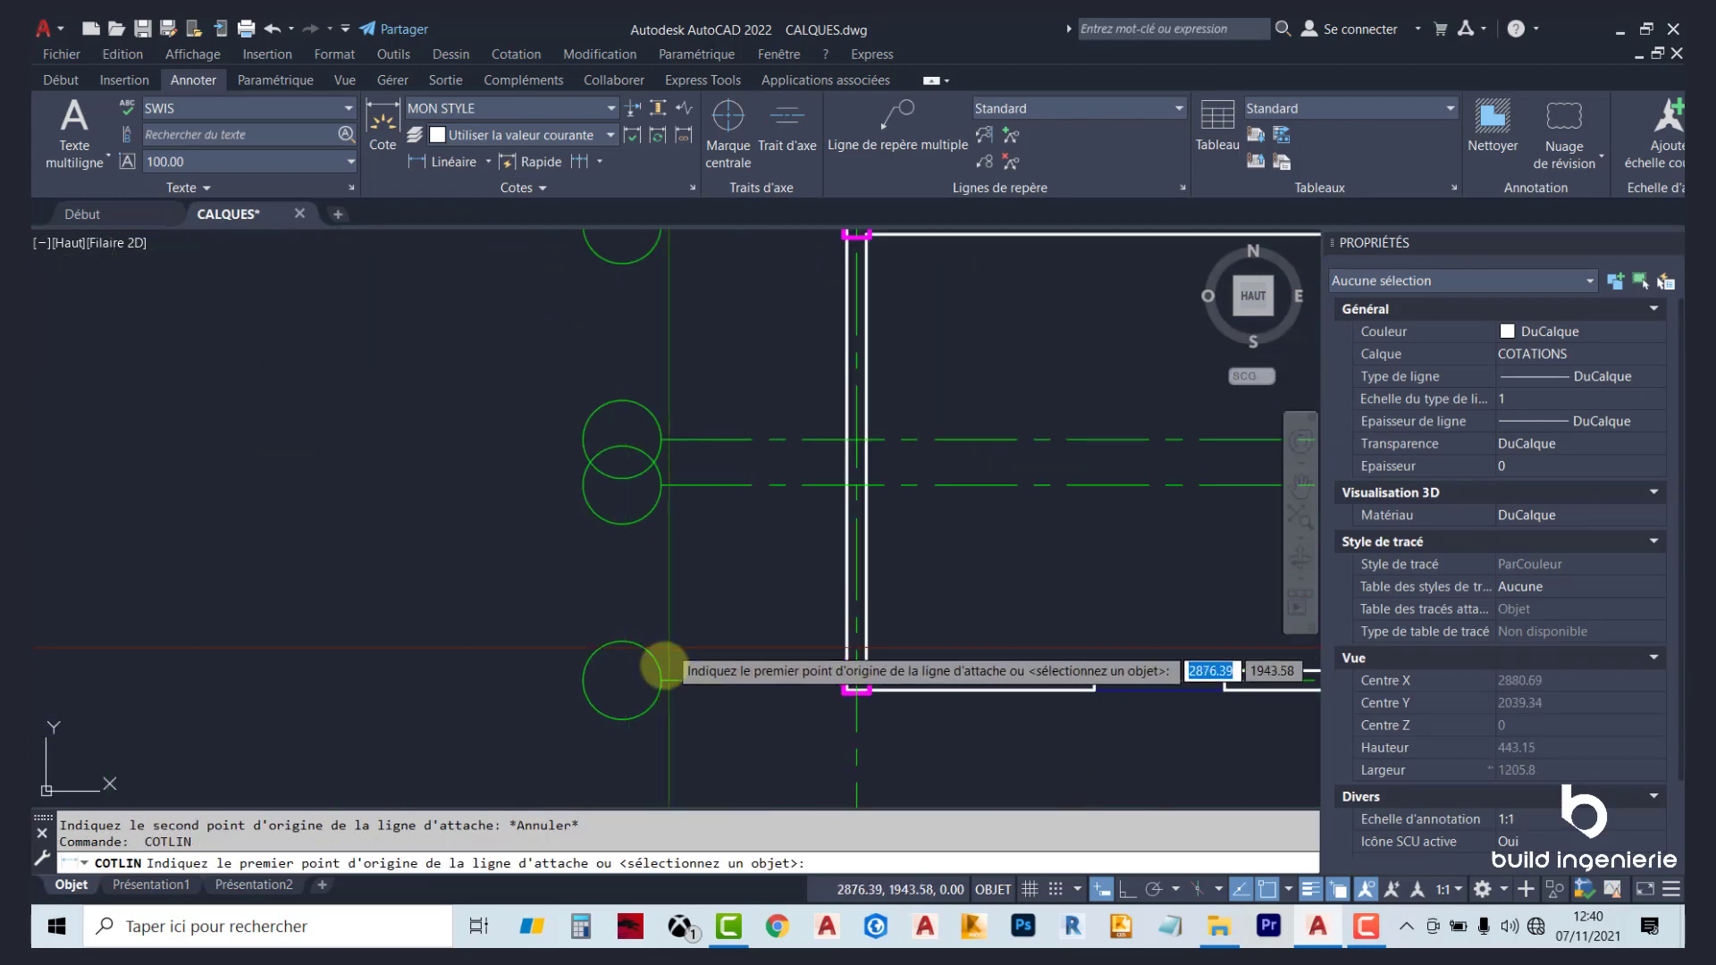
click(662, 671)
click(661, 485)
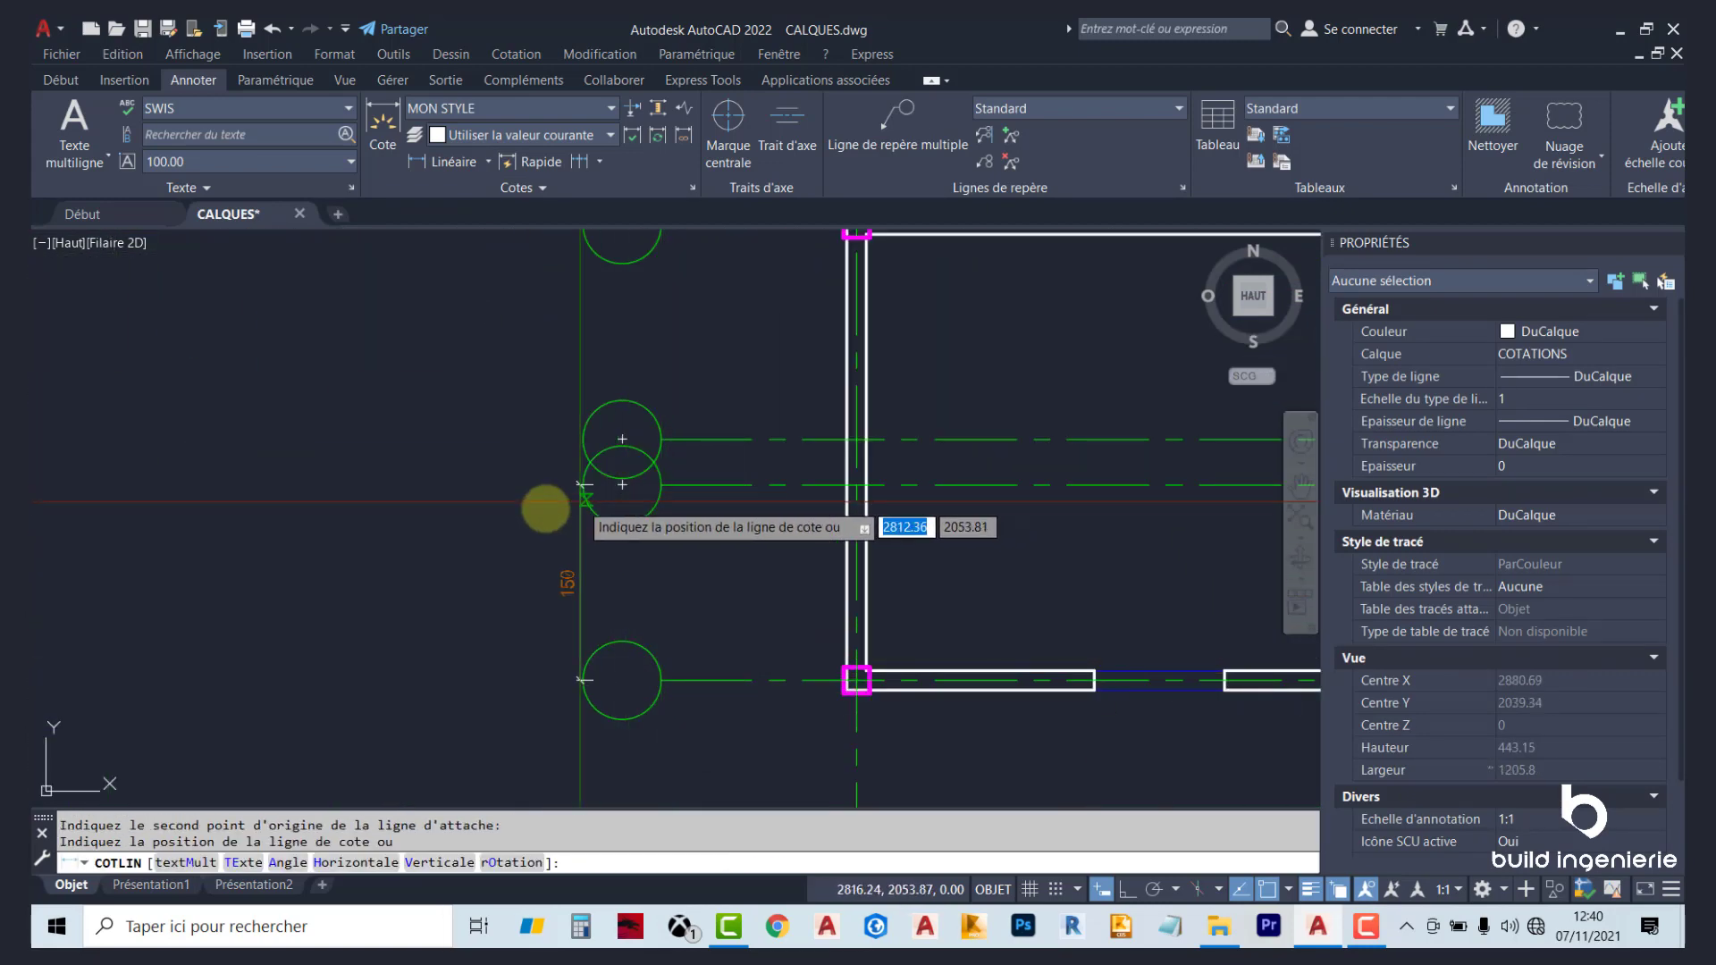
click(437, 523)
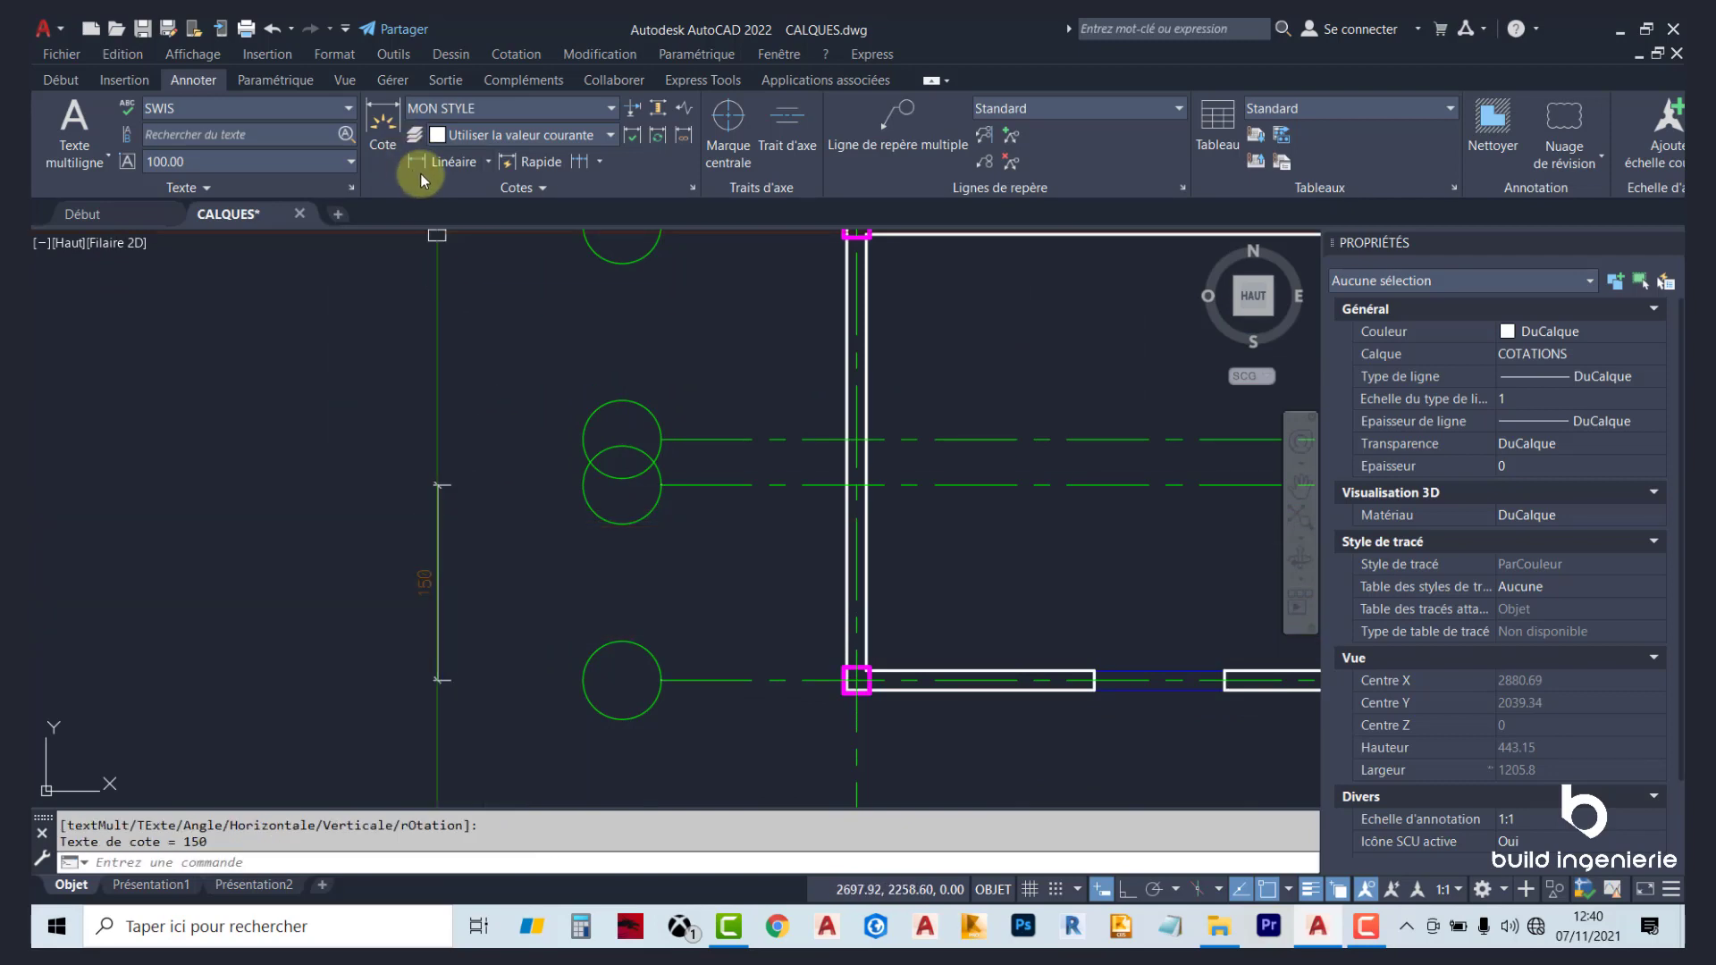
scroll(563, 306, down, 2)
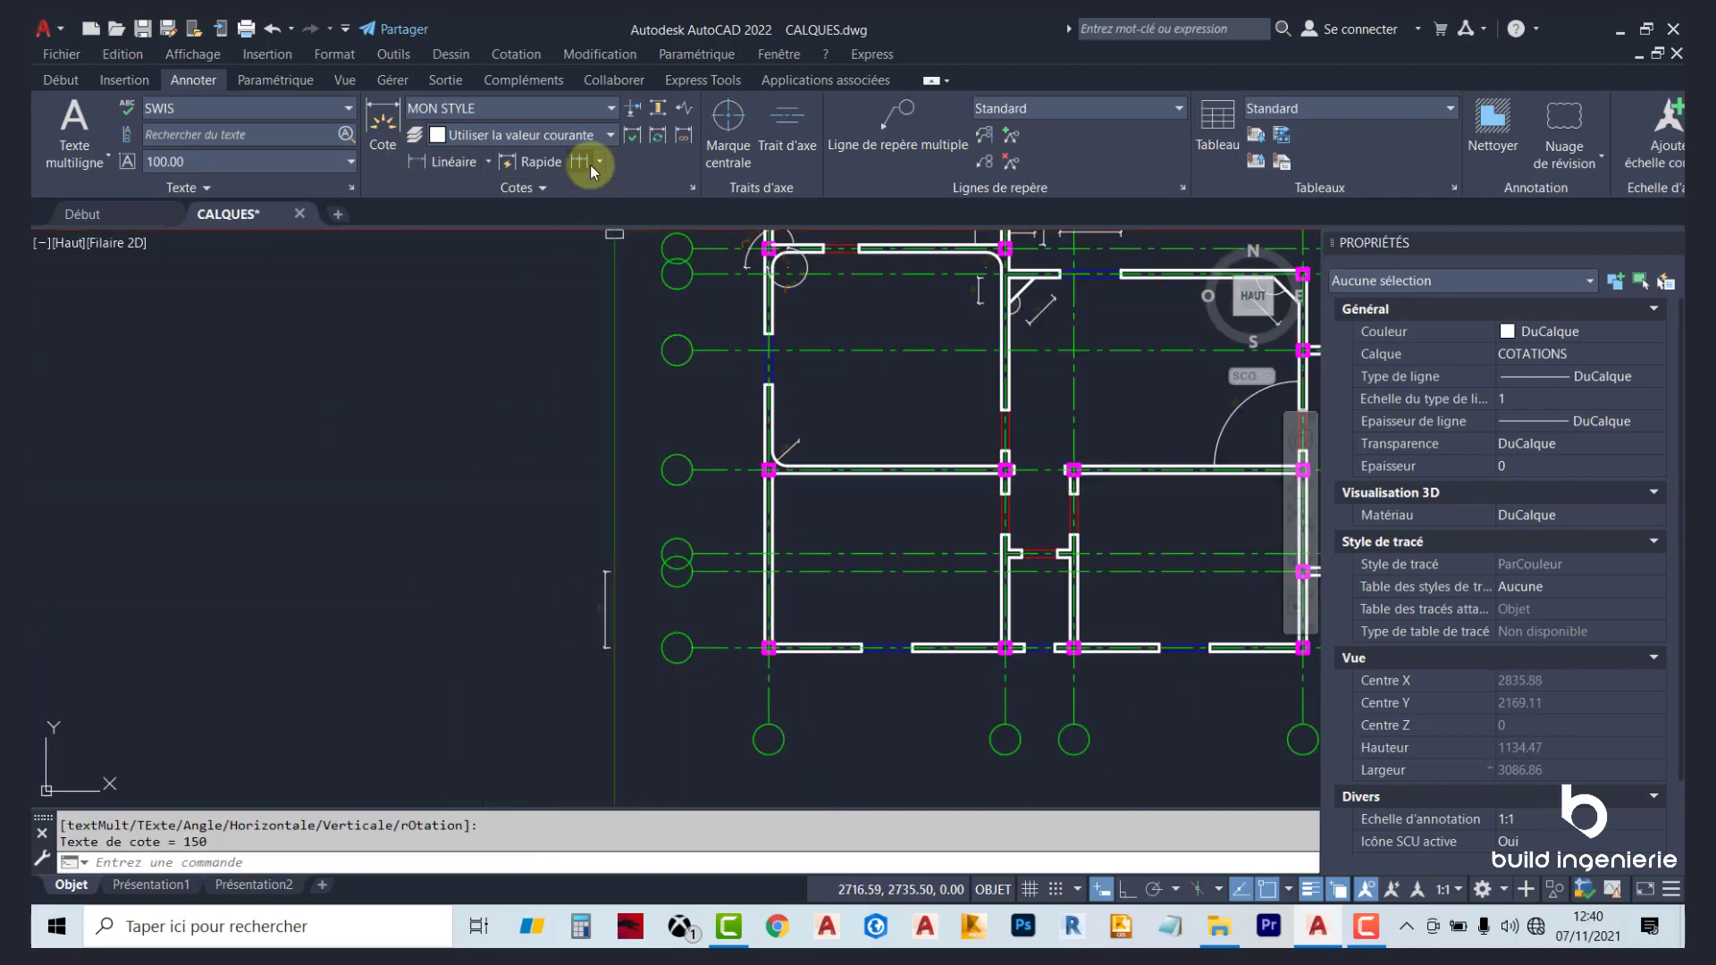
Continue the left vertical chain from the 150 with 35 and 165 dimensions.
click(636, 198)
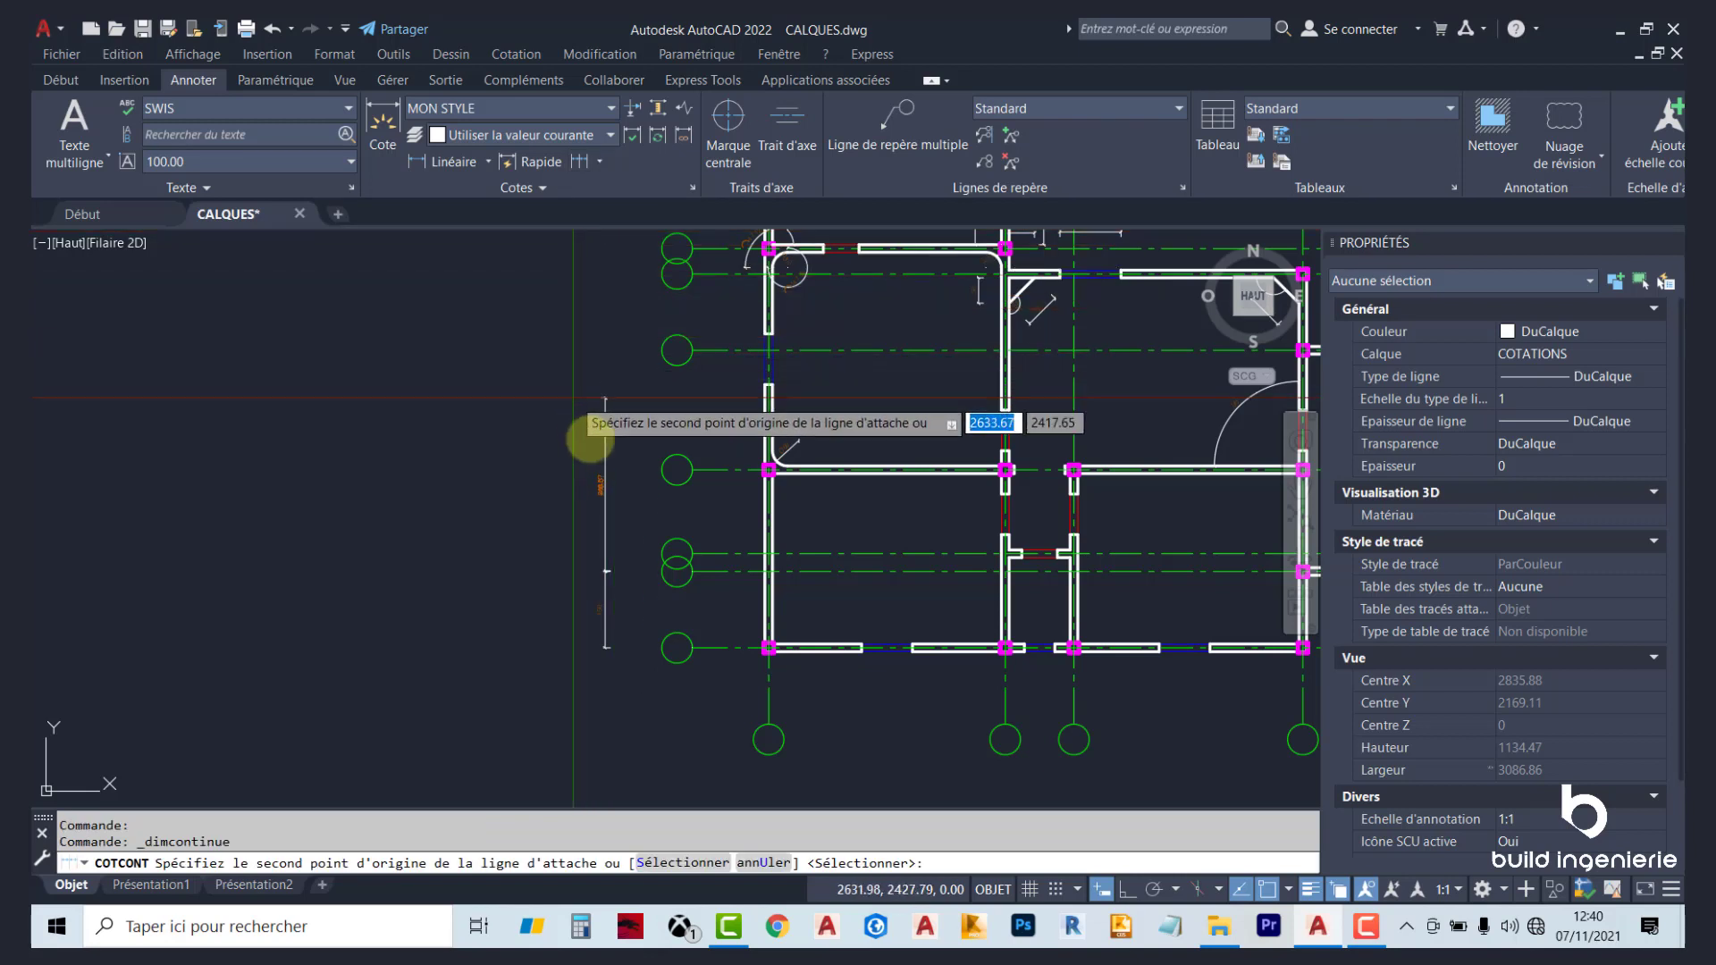
scroll(599, 482, up, 3)
scroll(626, 536, up, 2)
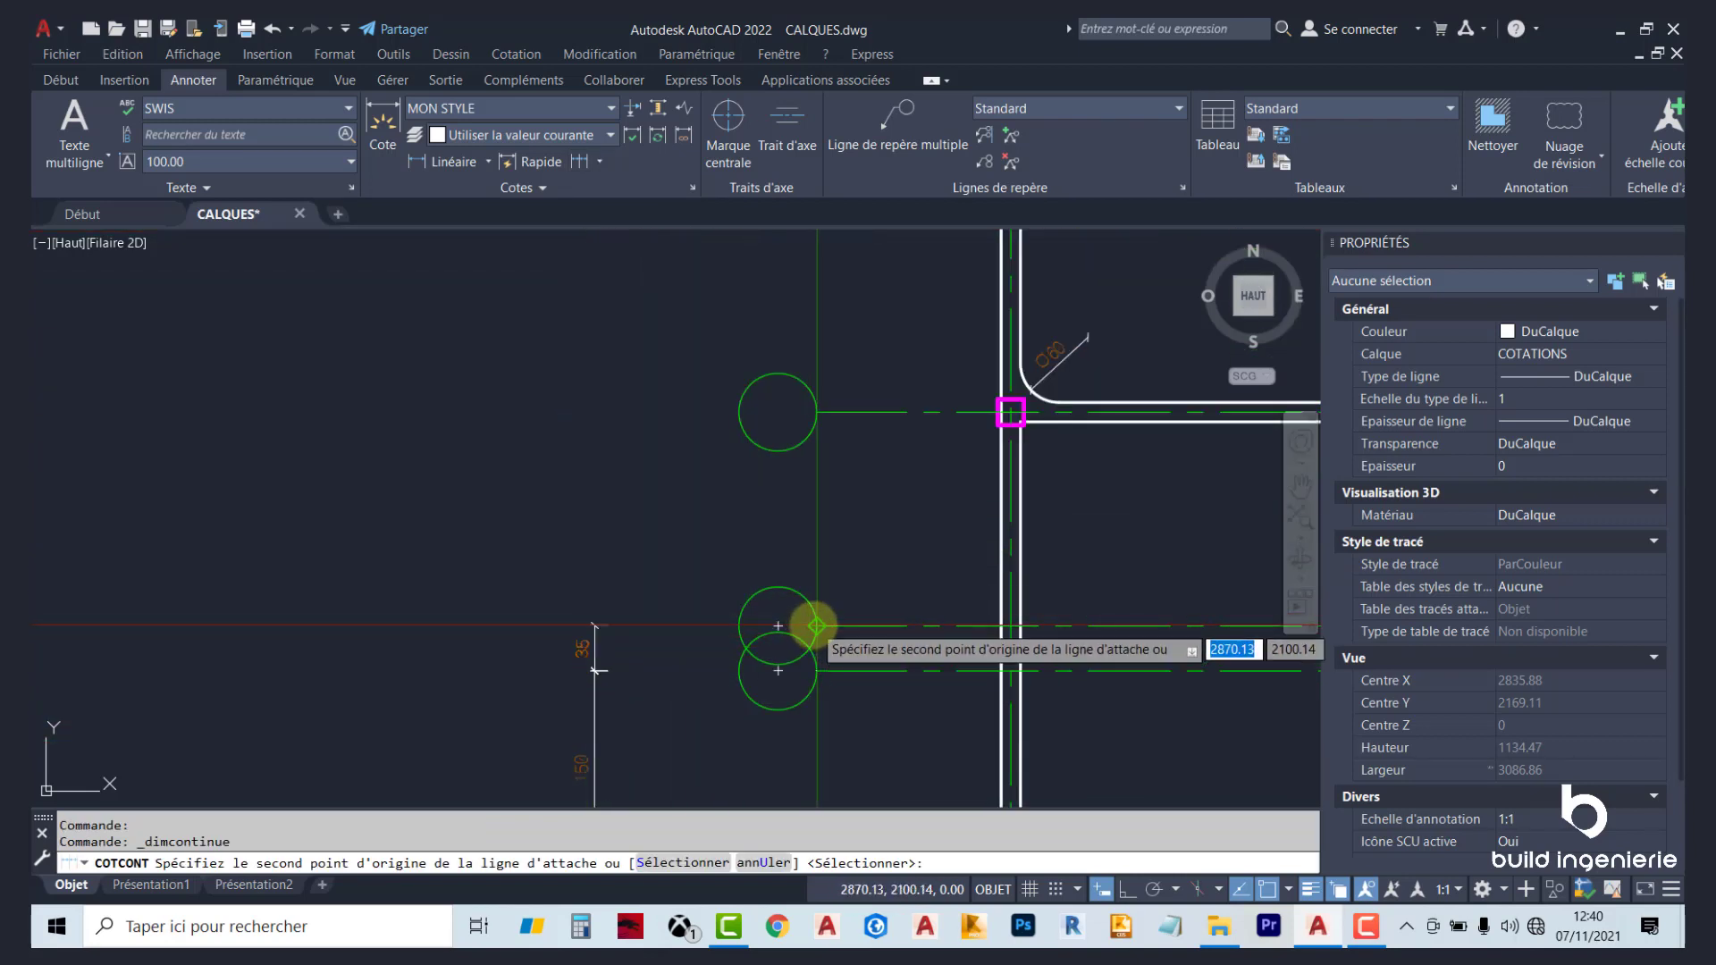
click(816, 666)
click(816, 412)
scroll(787, 416, down, 2)
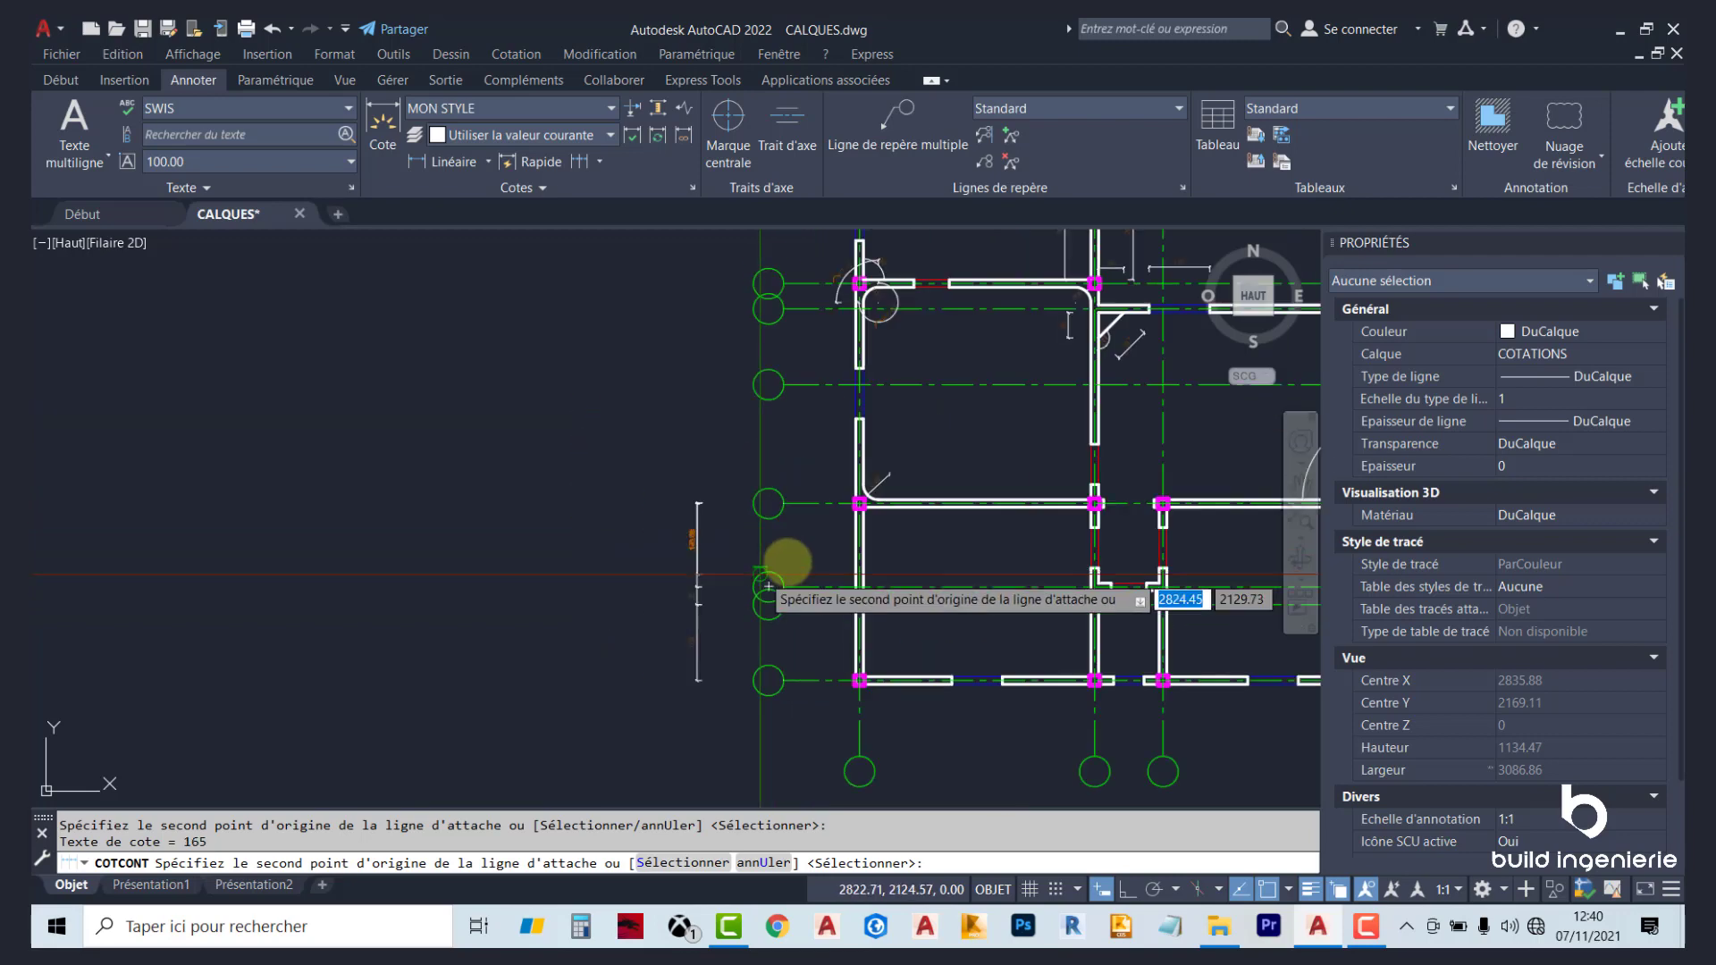
scroll(786, 295, up, 4)
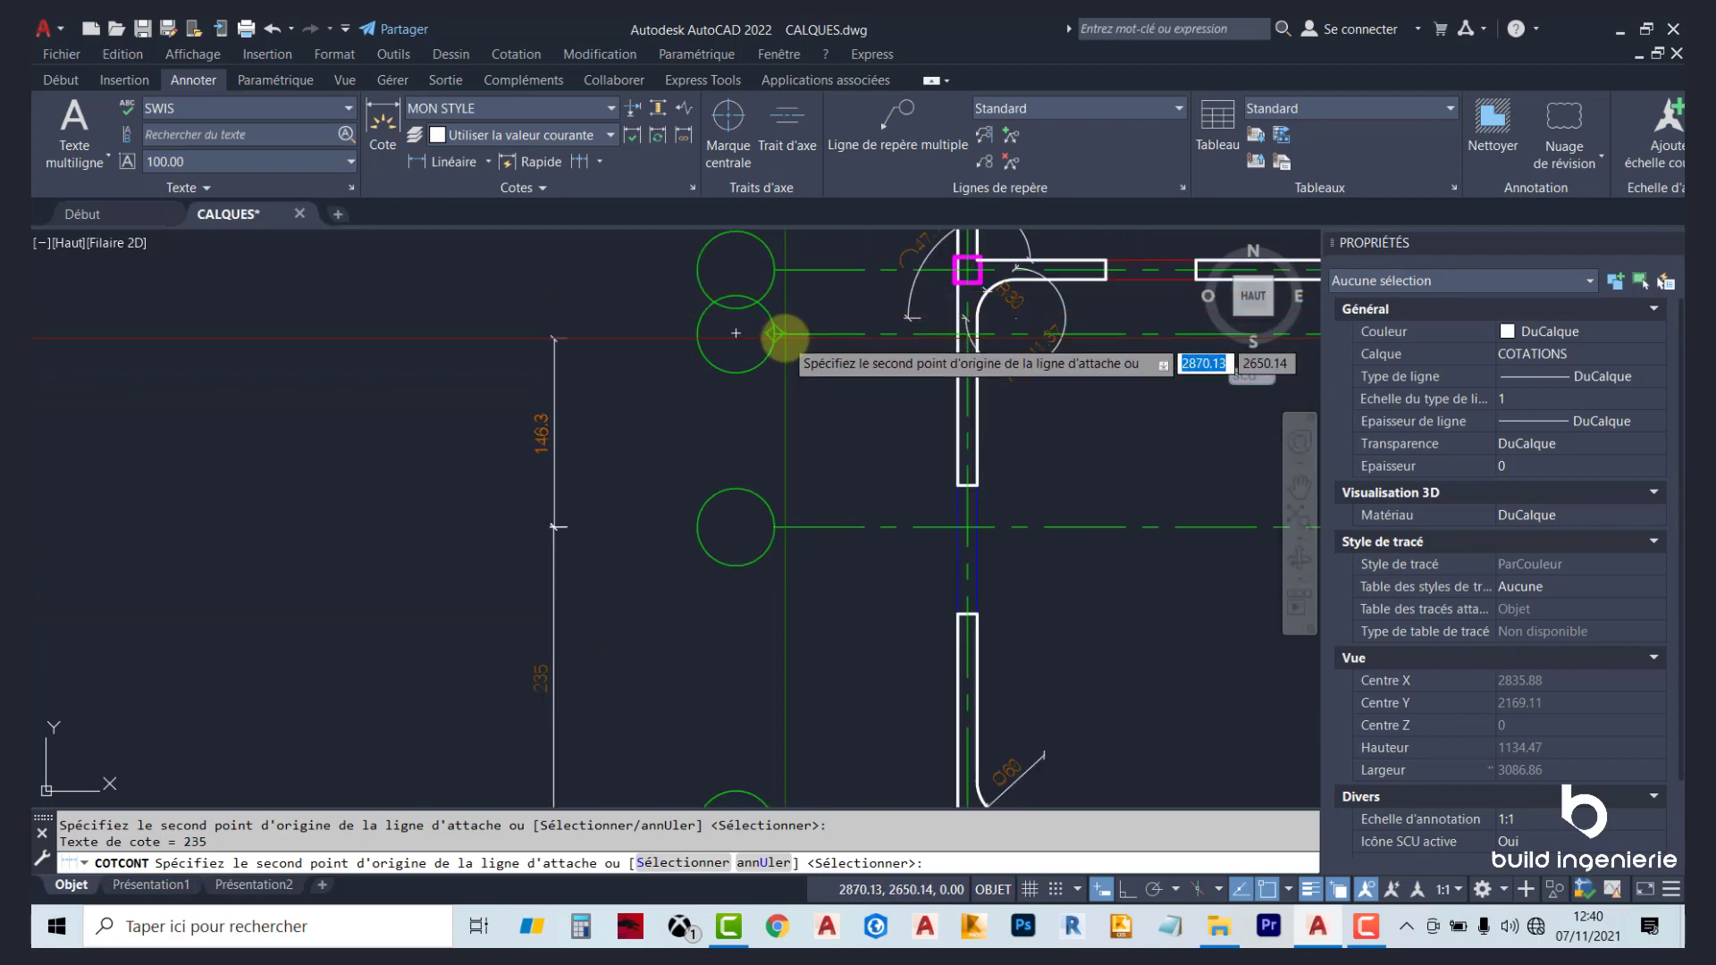
Finish the left chain with 150, 50 and 215 dimensions up to the top grid line.
click(786, 332)
click(785, 268)
scroll(785, 268, down, 2)
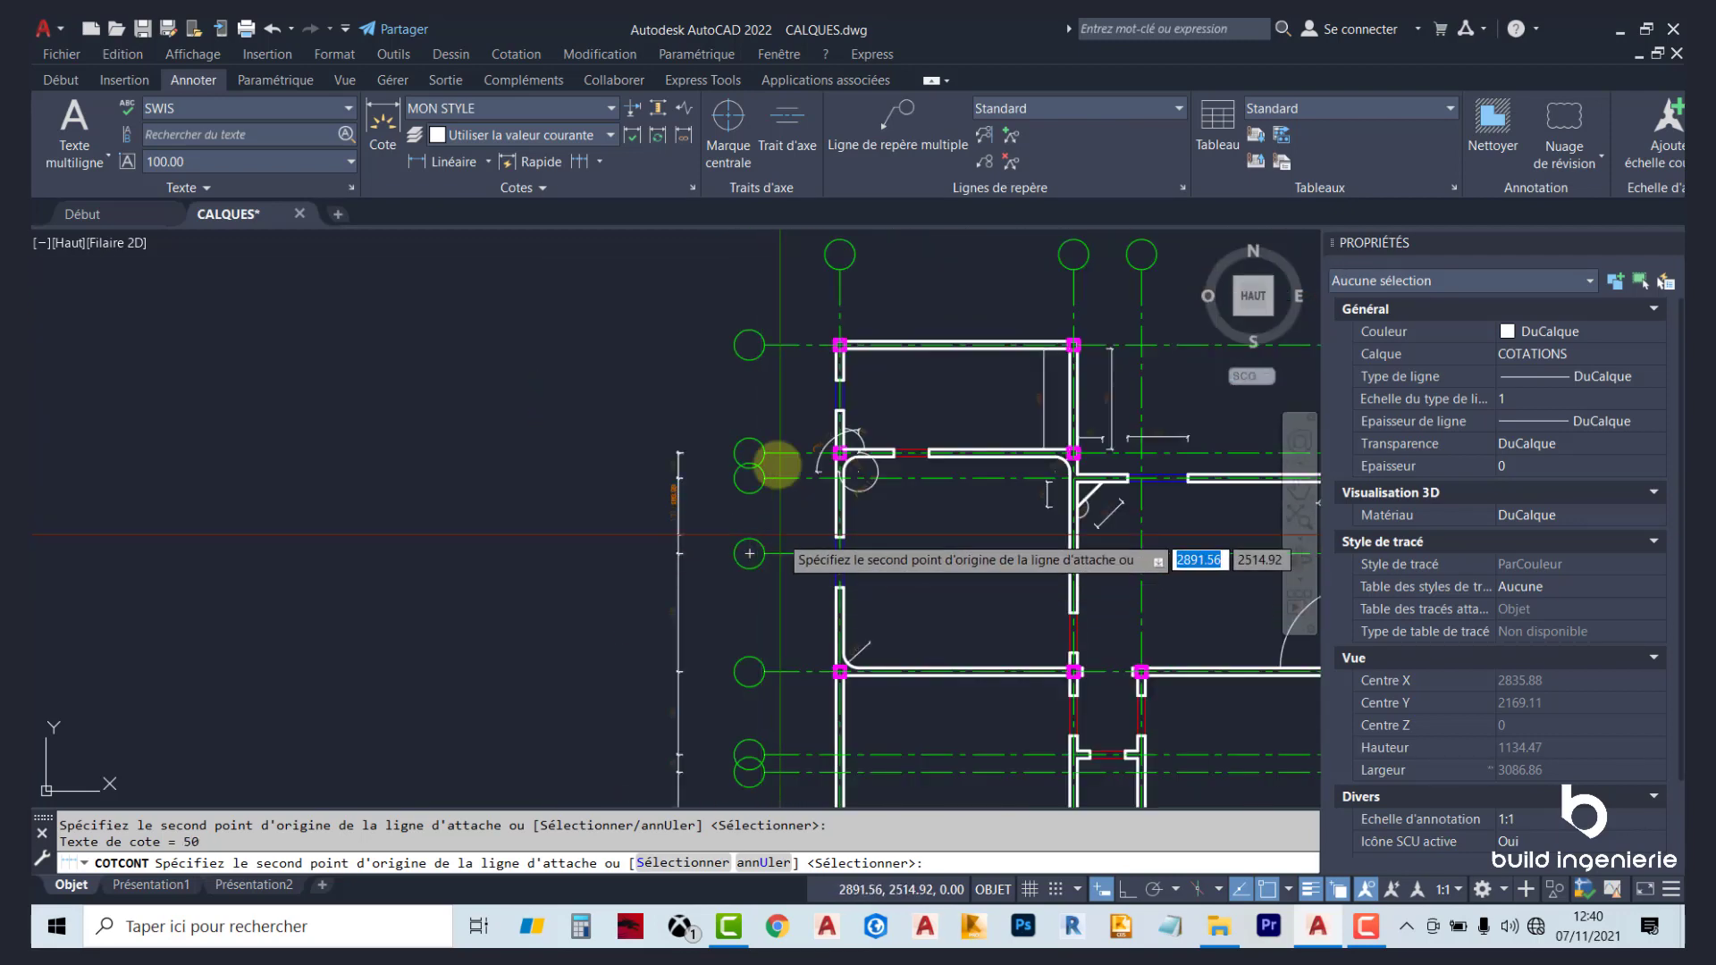
scroll(770, 331, up, 2)
click(763, 330)
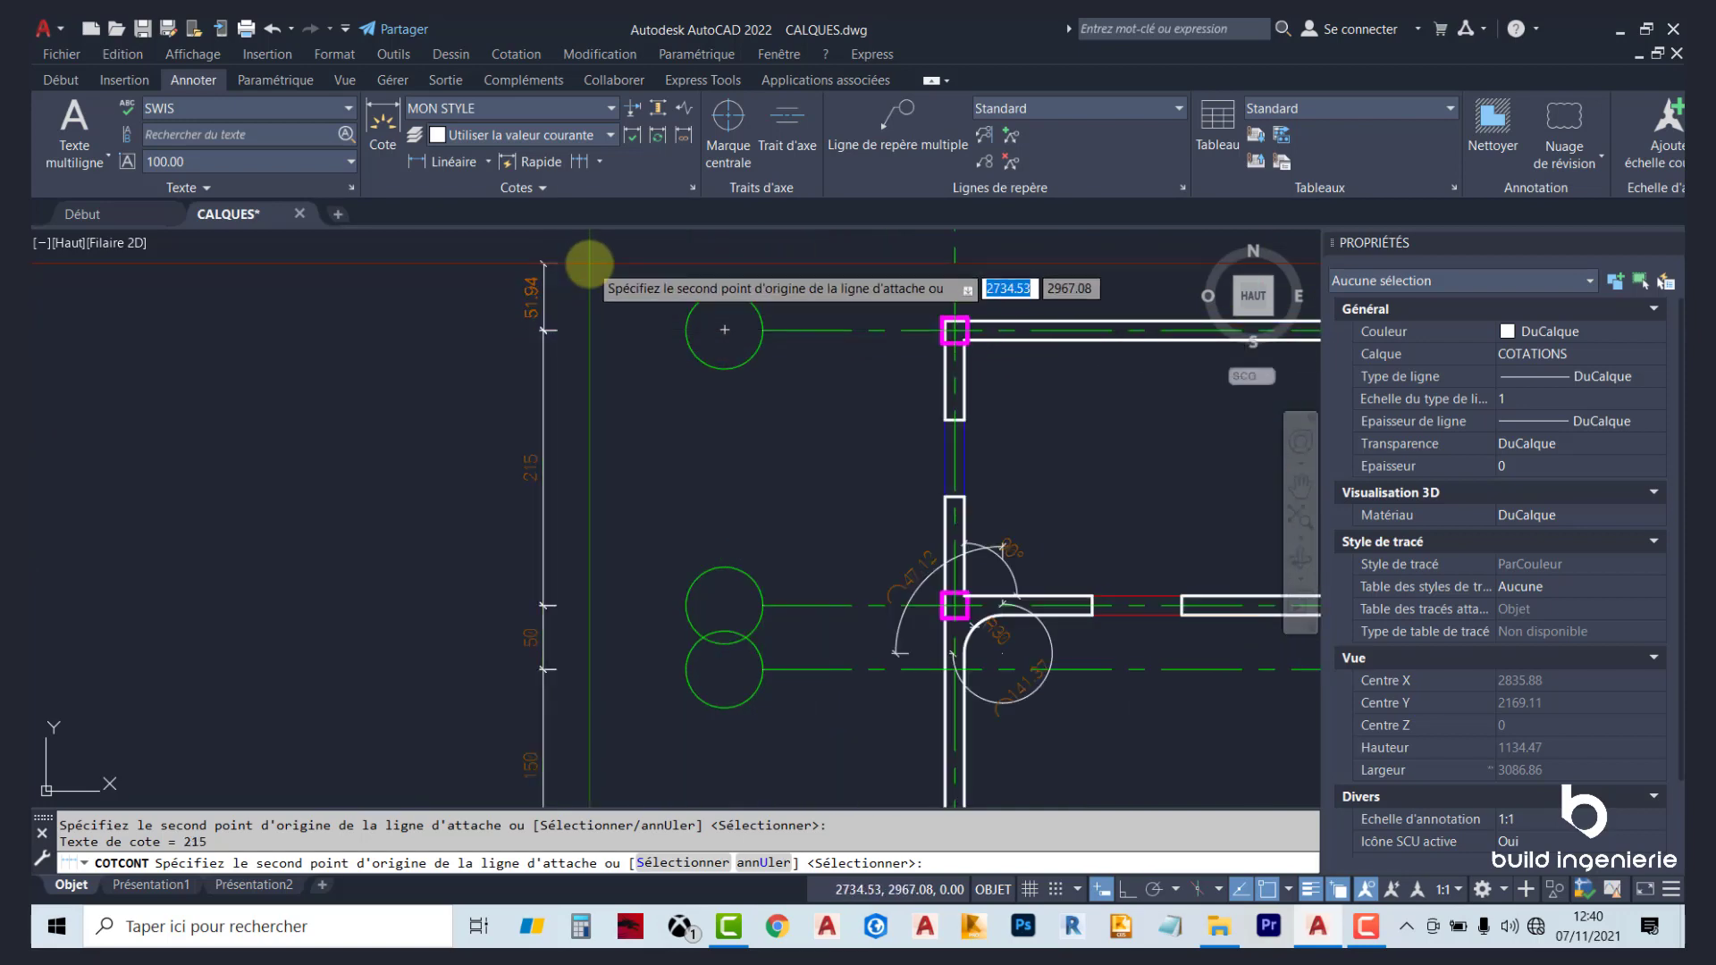
key(Escape)
scroll(771, 517, down, 5)
scroll(755, 500, up, 4)
scroll(715, 447, down, 2)
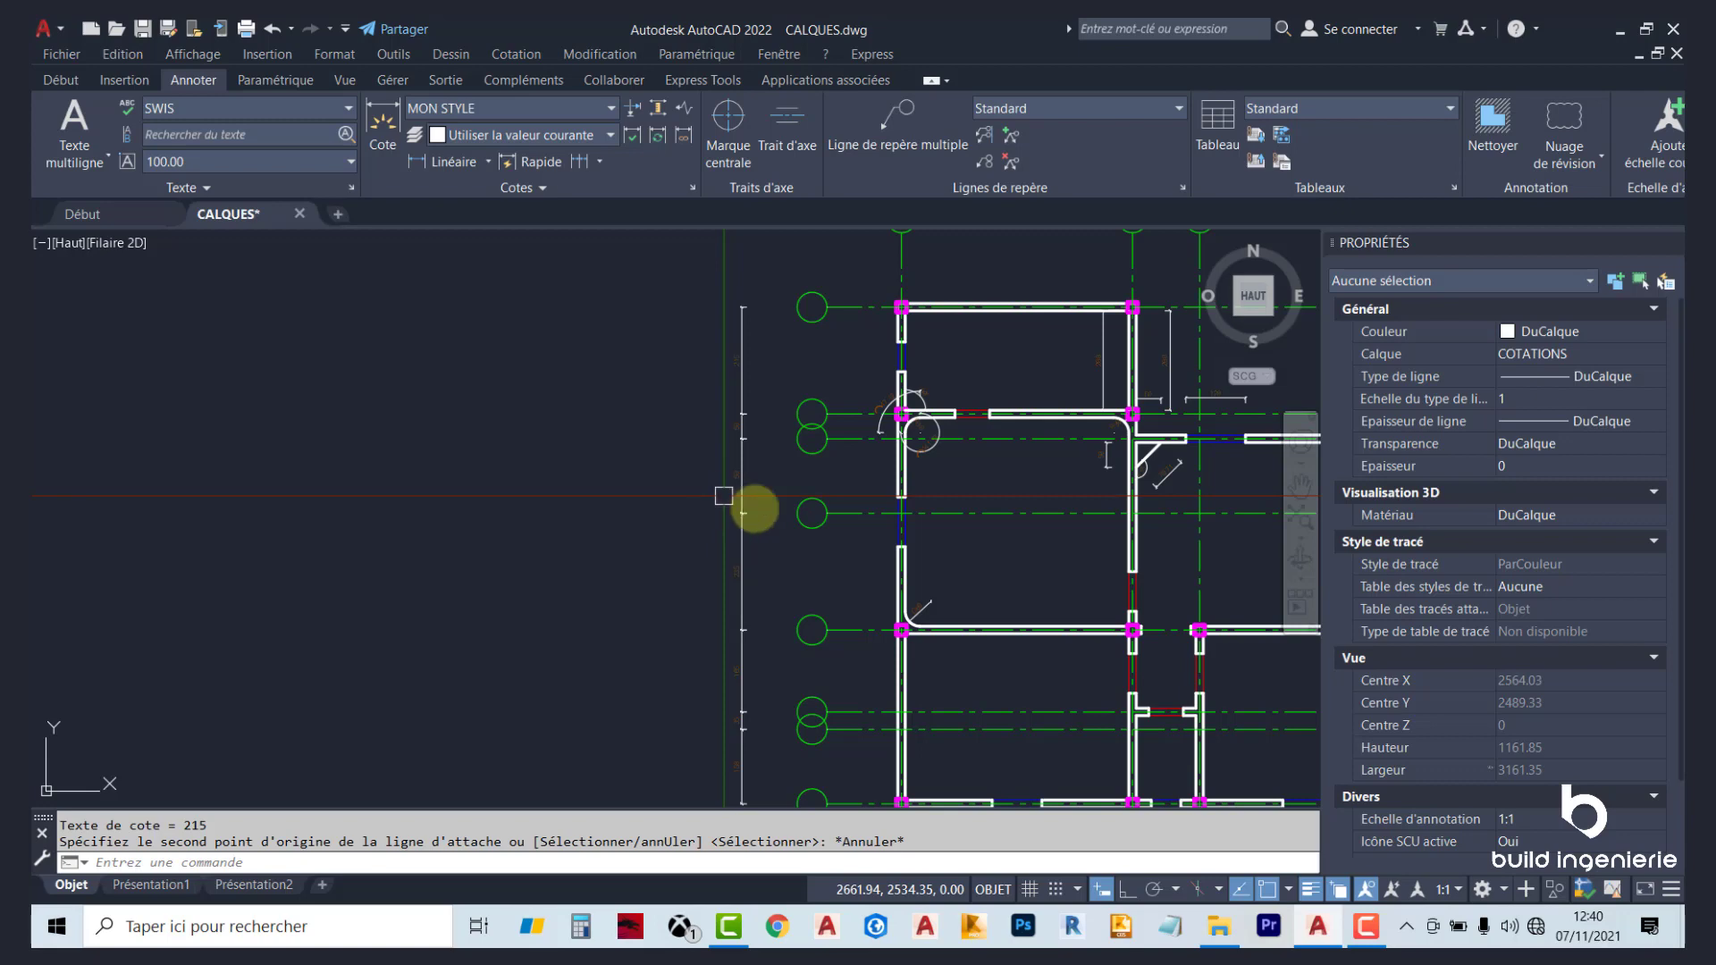
Zoom to the upper-right wall junction and erase the horizontal 120 dimension there.
middle_drag(724, 496, 402, 468)
middle_drag(816, 510, 609, 445)
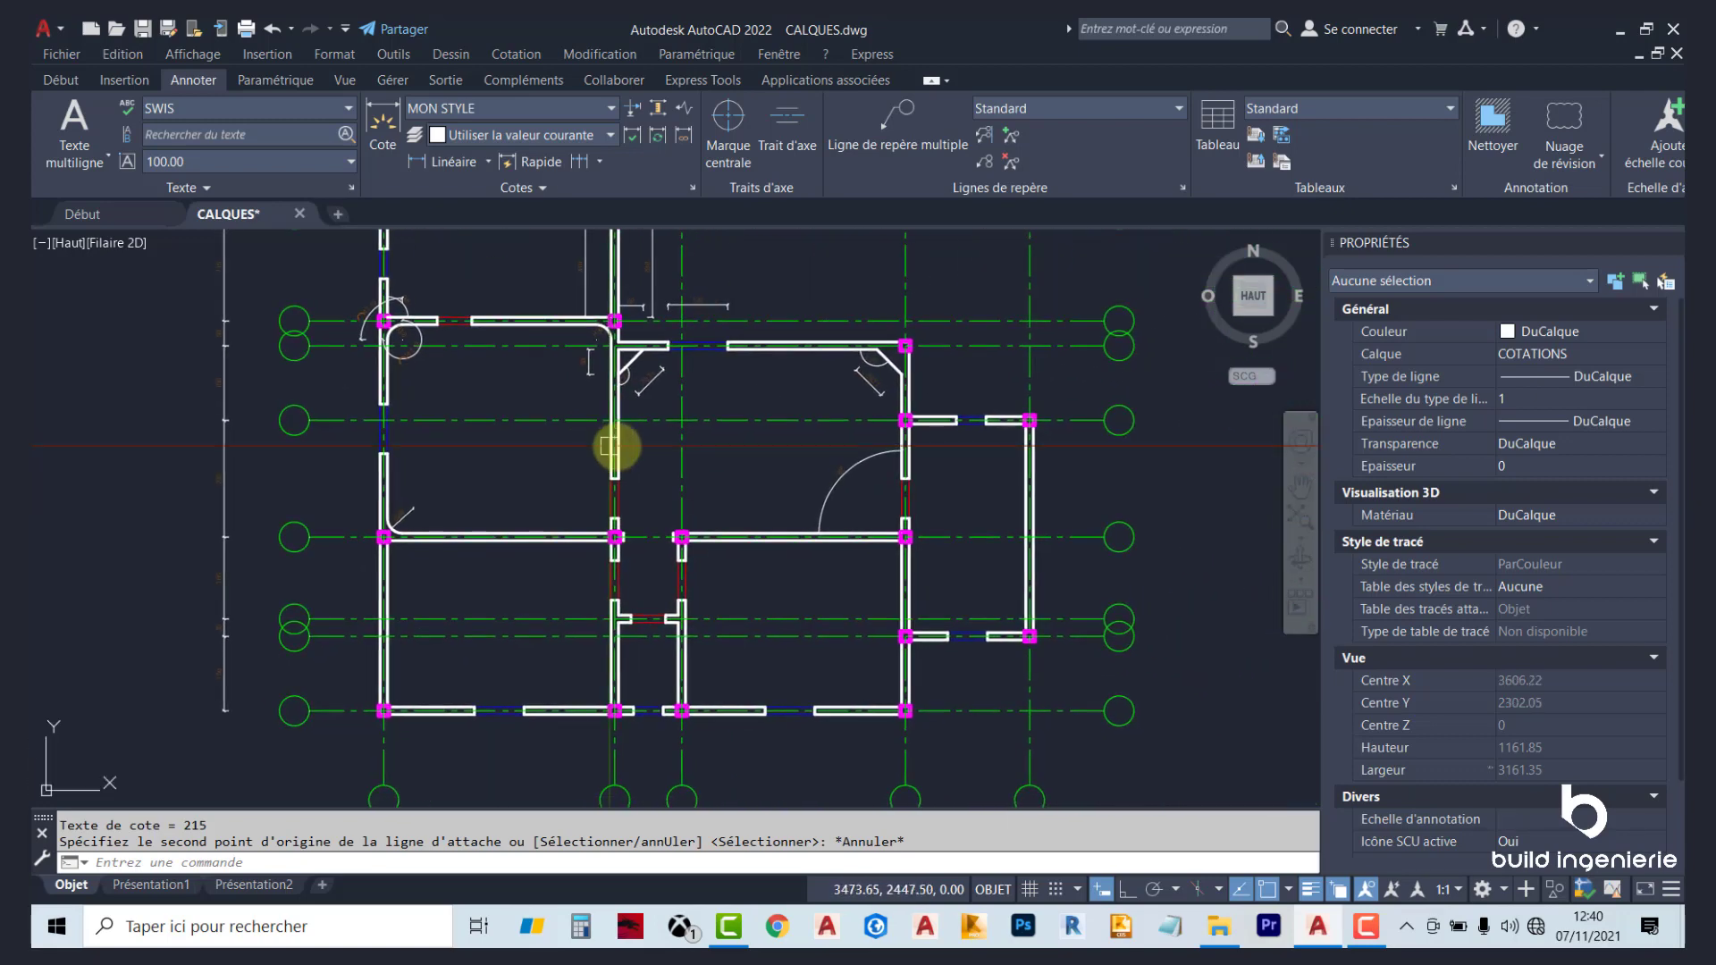
scroll(670, 357, up, 4)
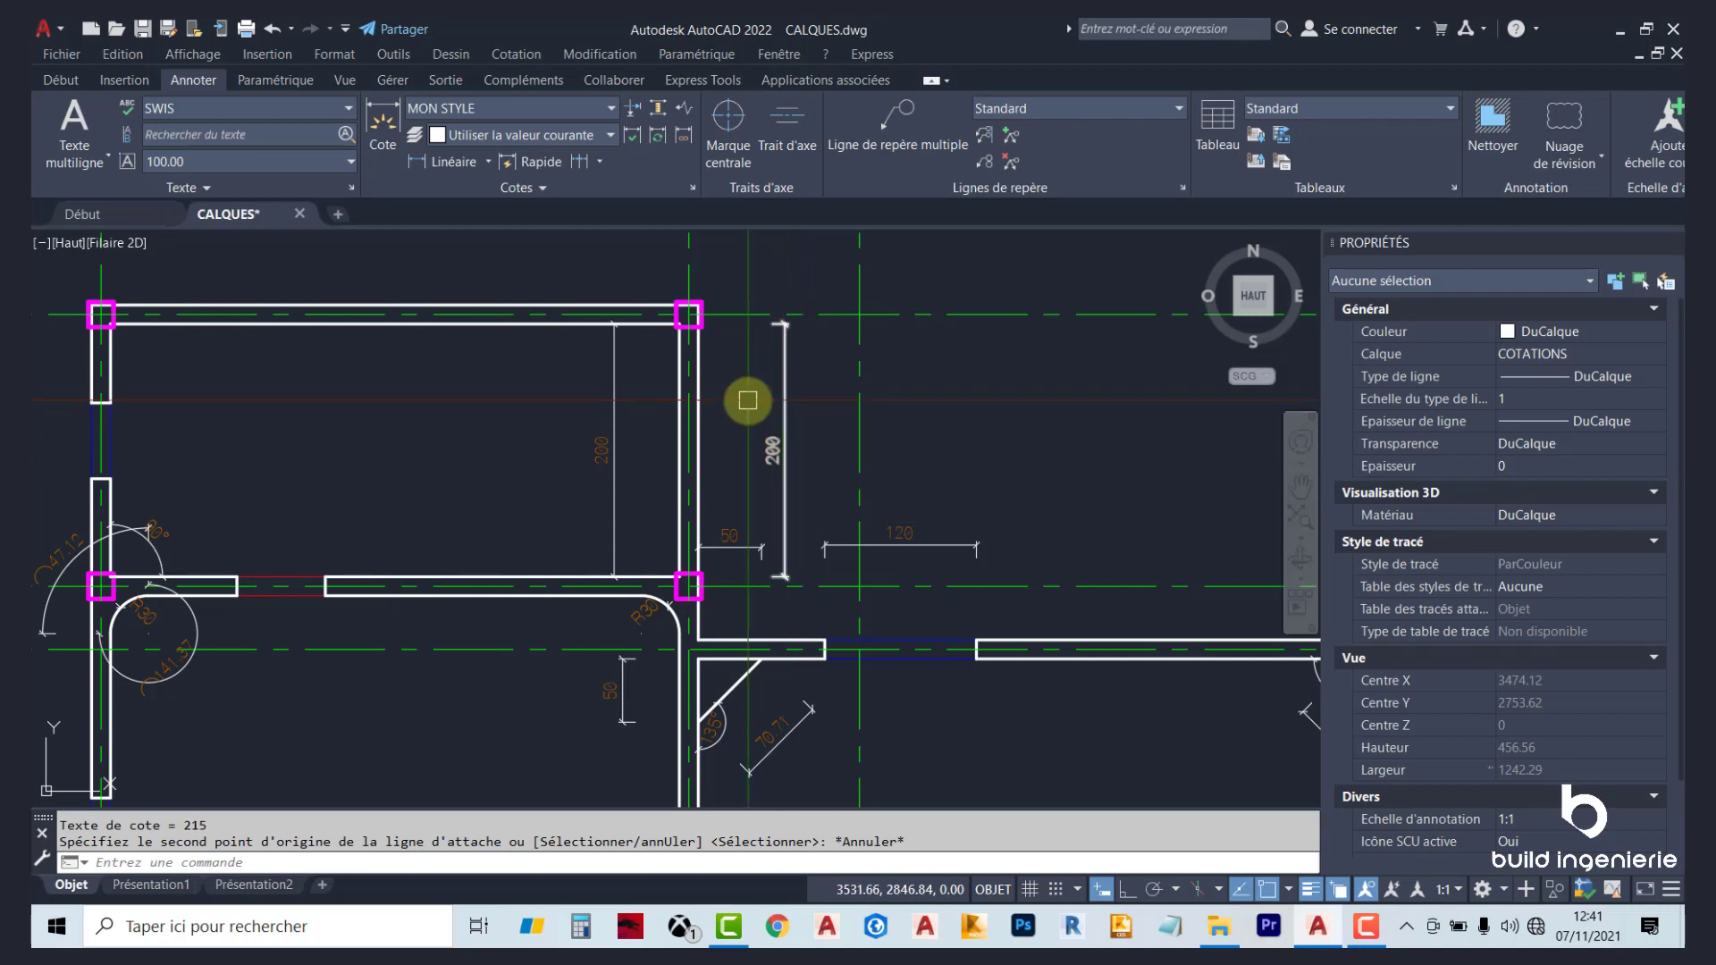
scroll(744, 429, up, 2)
scroll(706, 625, up, 1)
scroll(688, 590, down, 1)
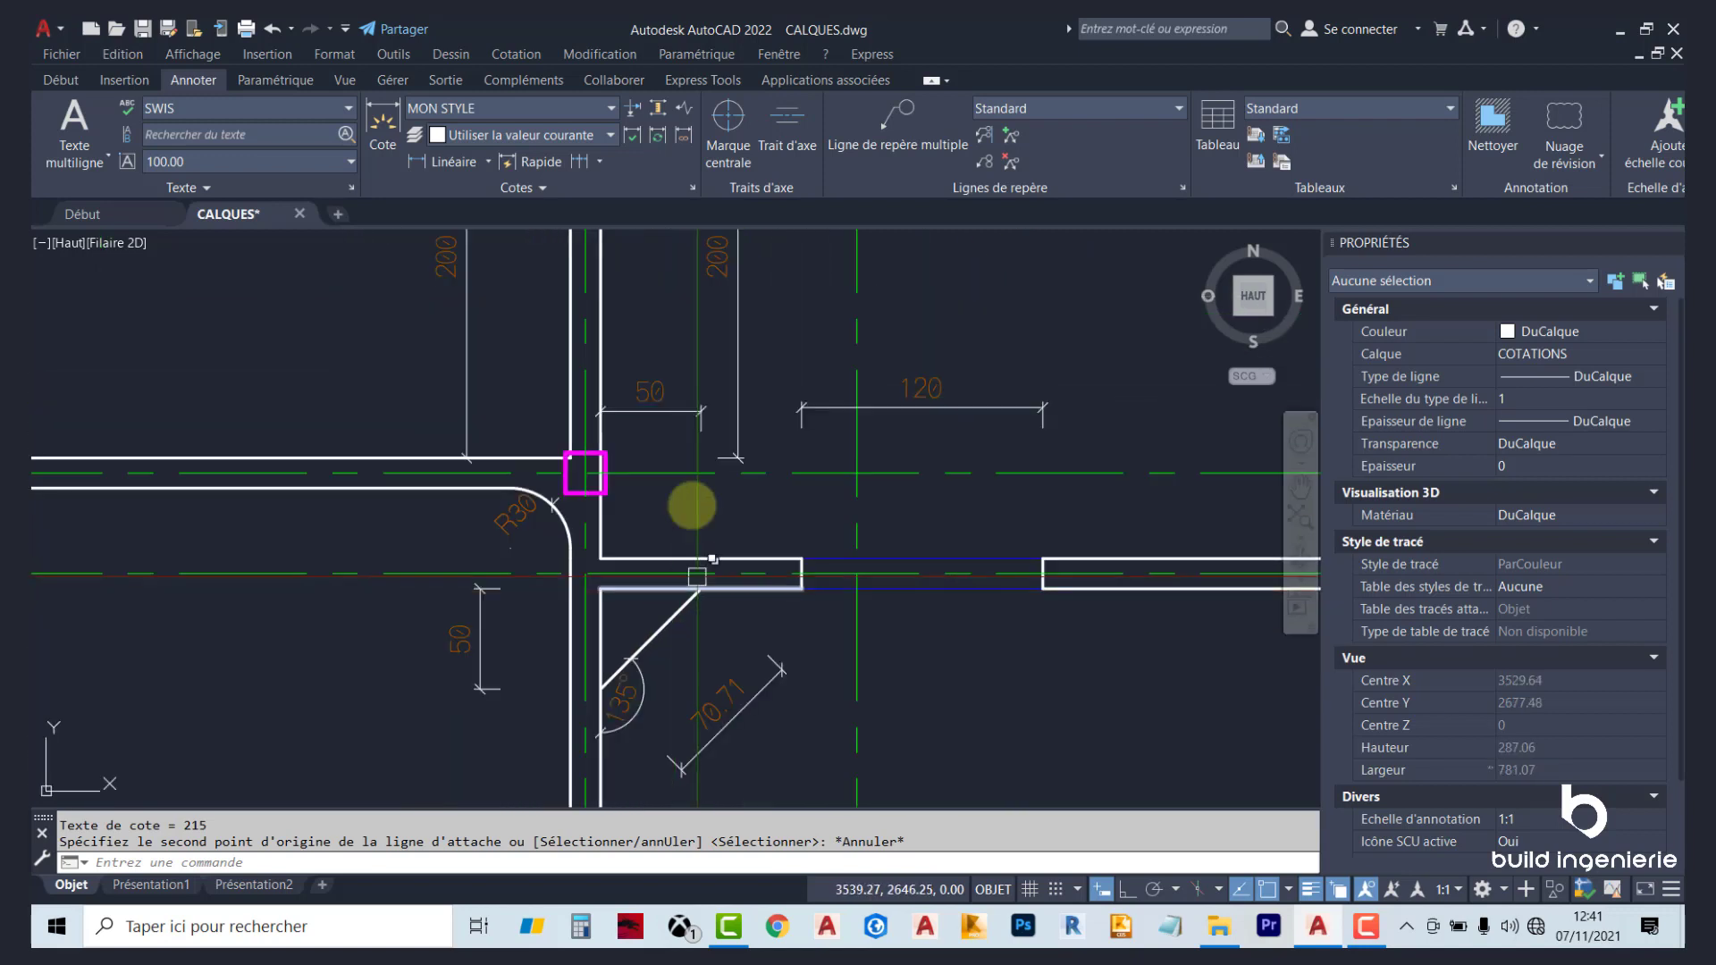
click(912, 412)
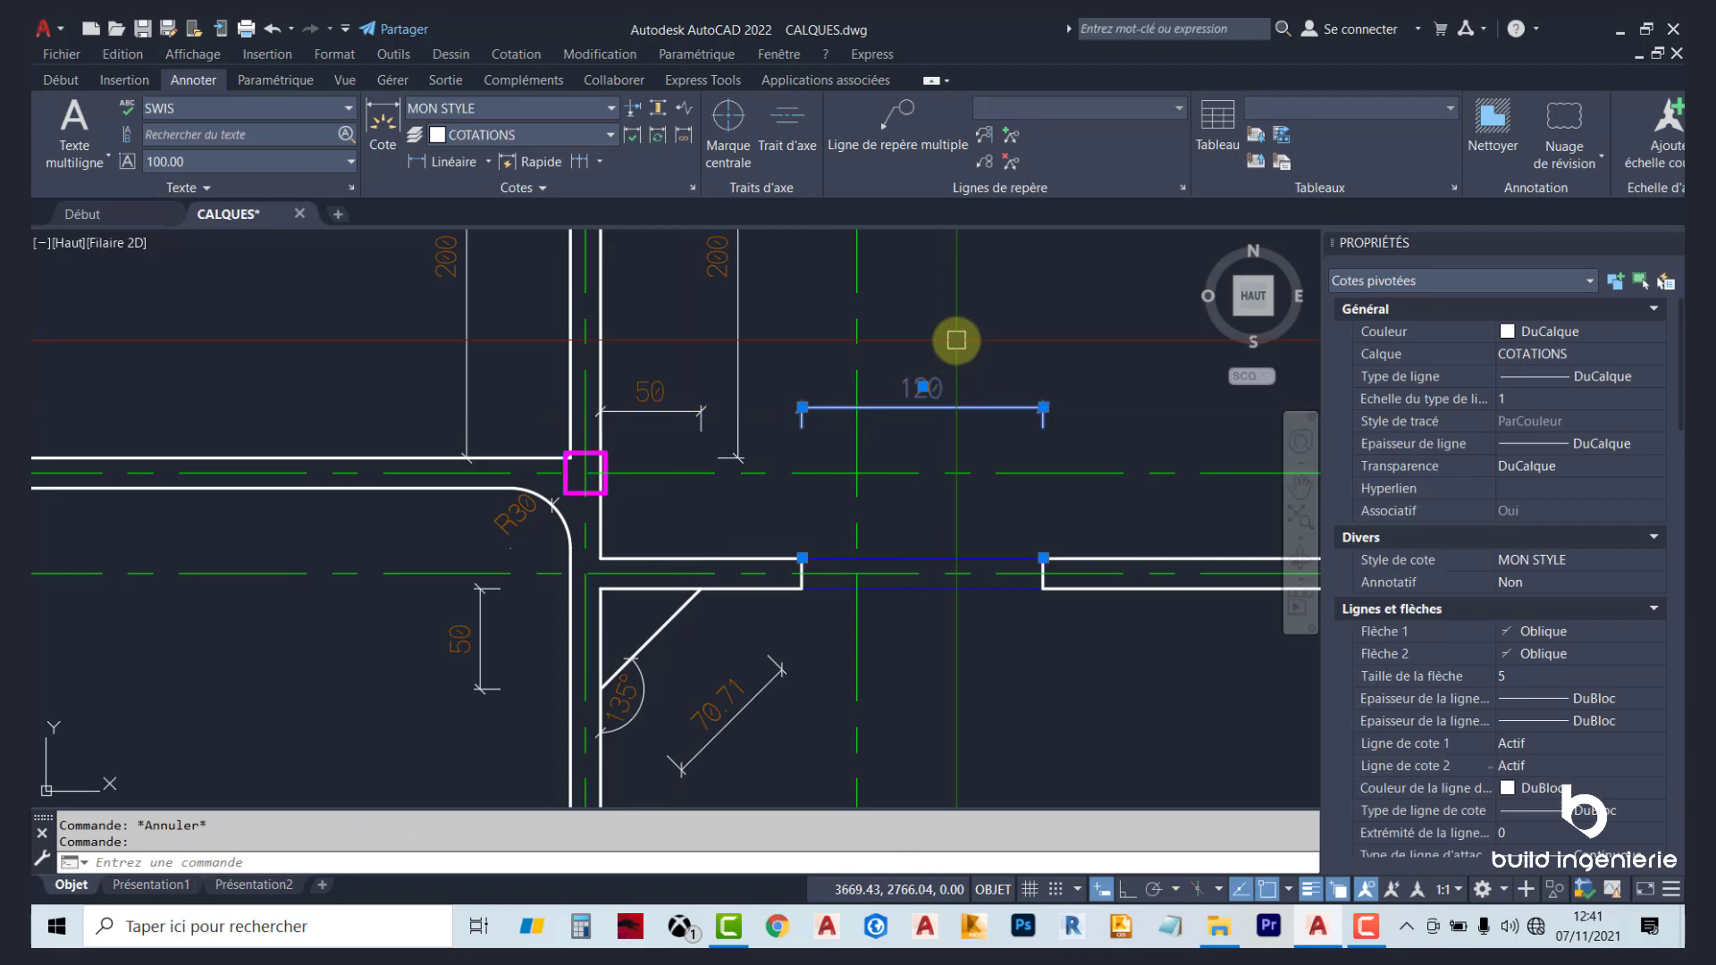
key(Delete)
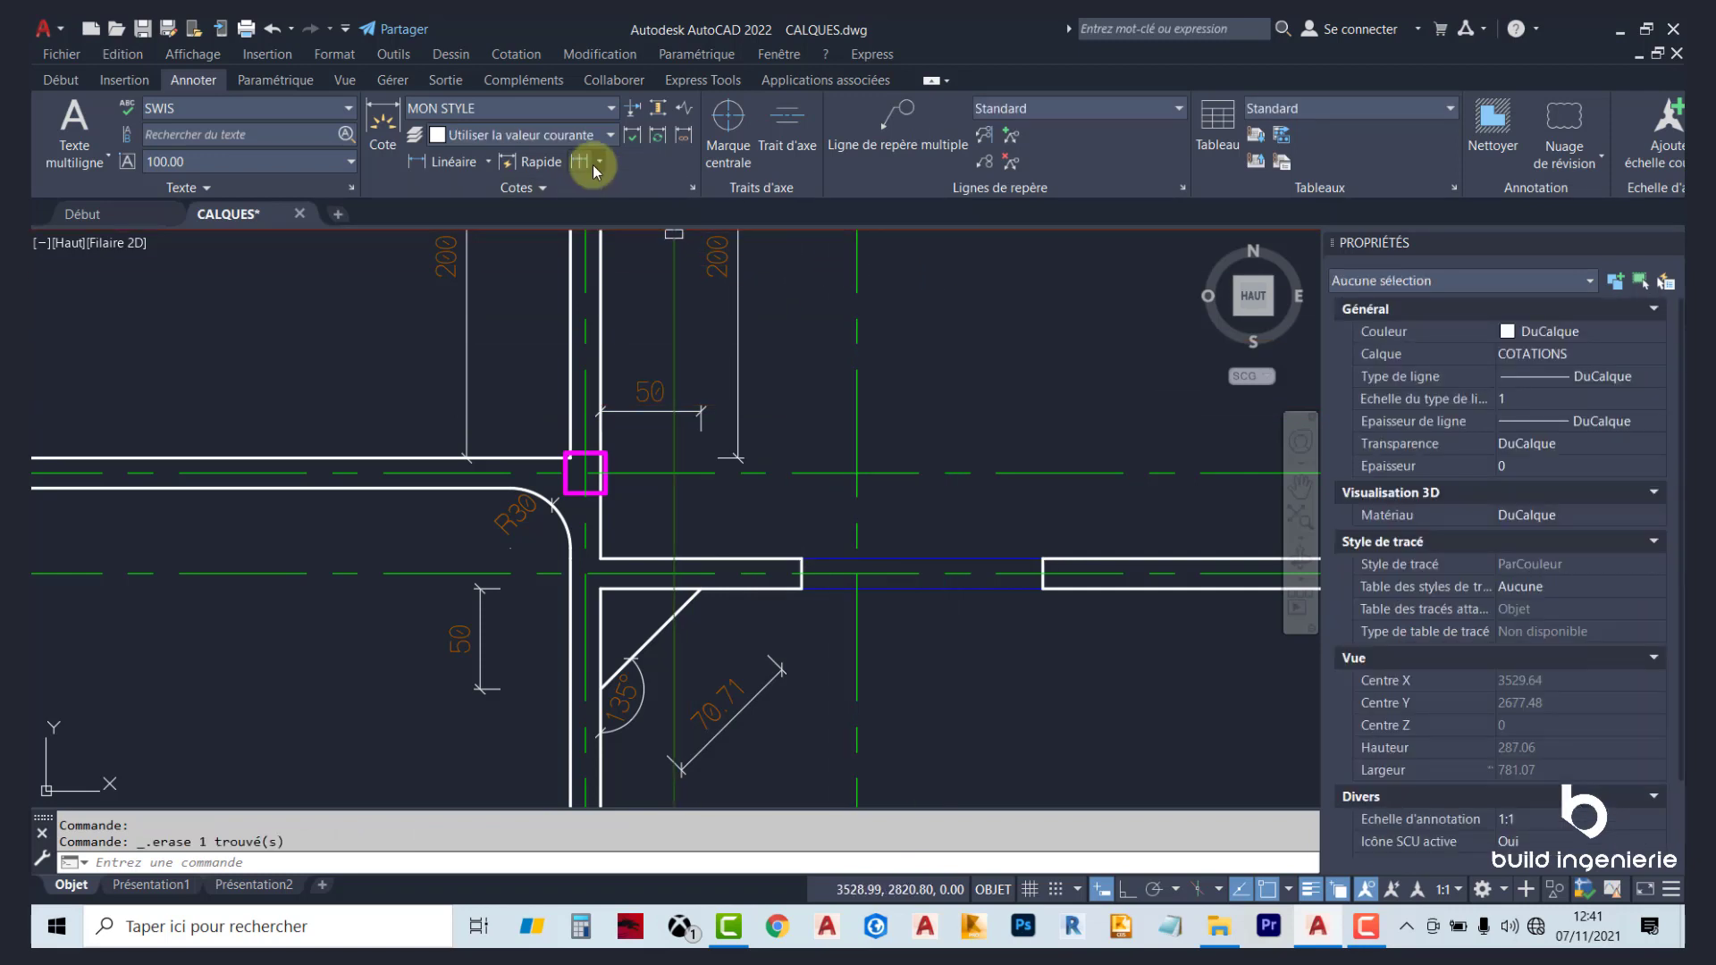
Begin a continued dimension chain from the existing 50 dimension using the Select option.
click(579, 160)
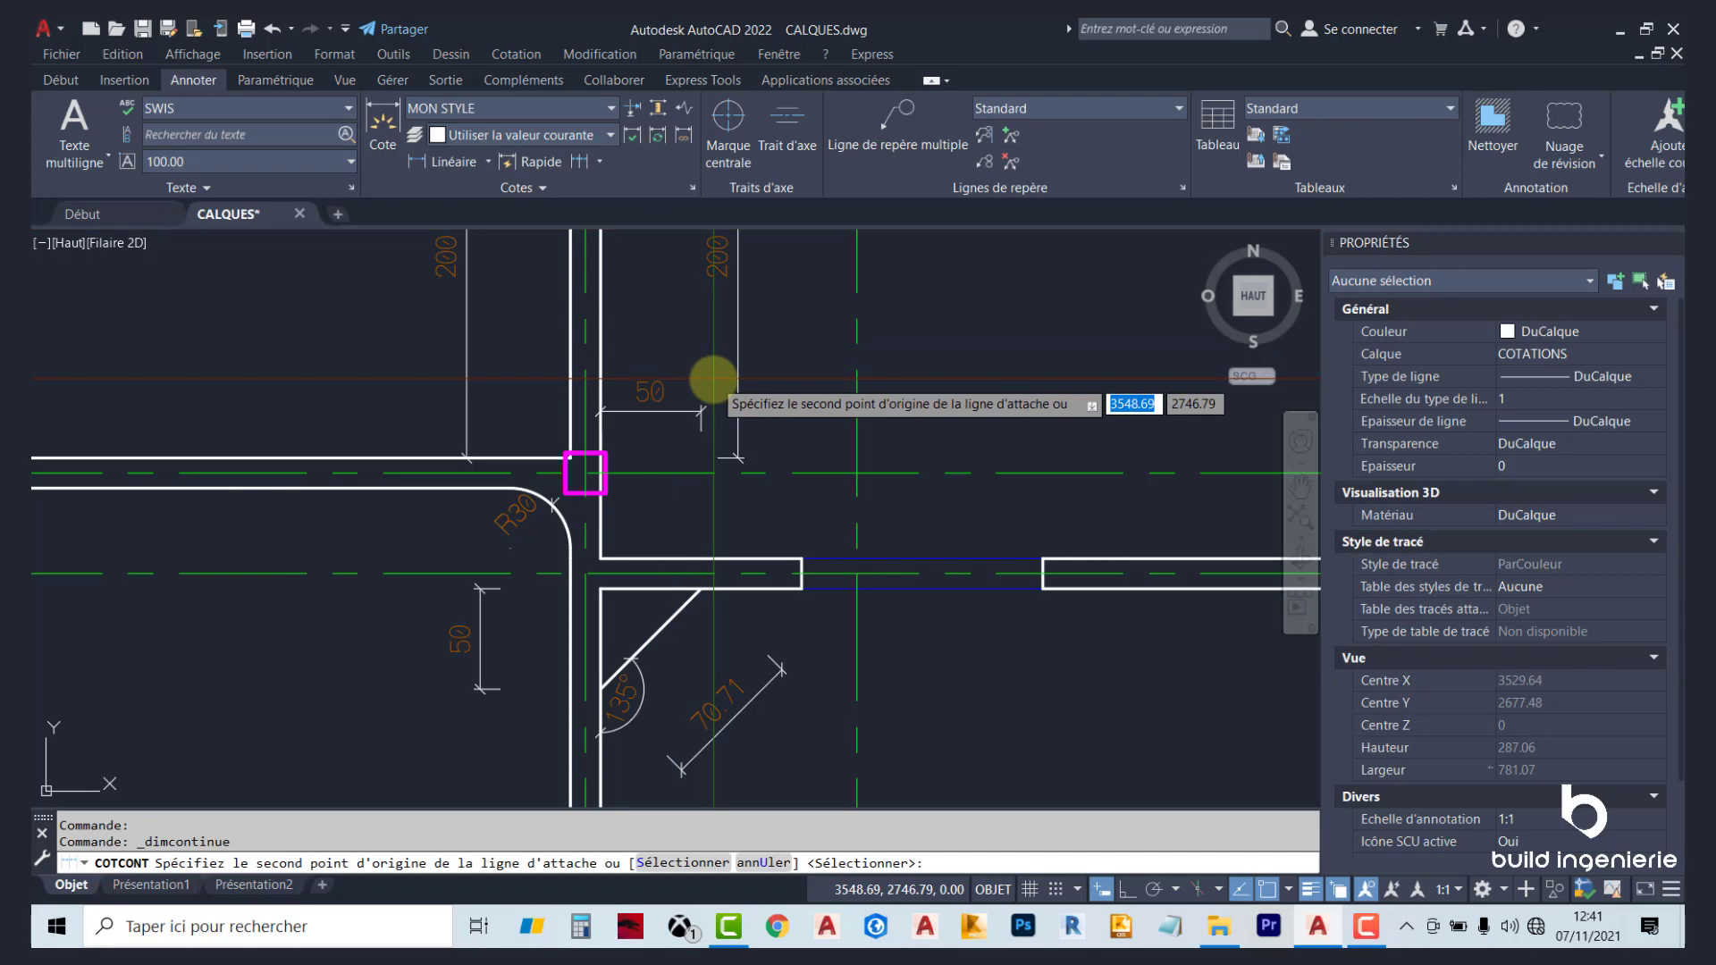
scroll(693, 375, down, 3)
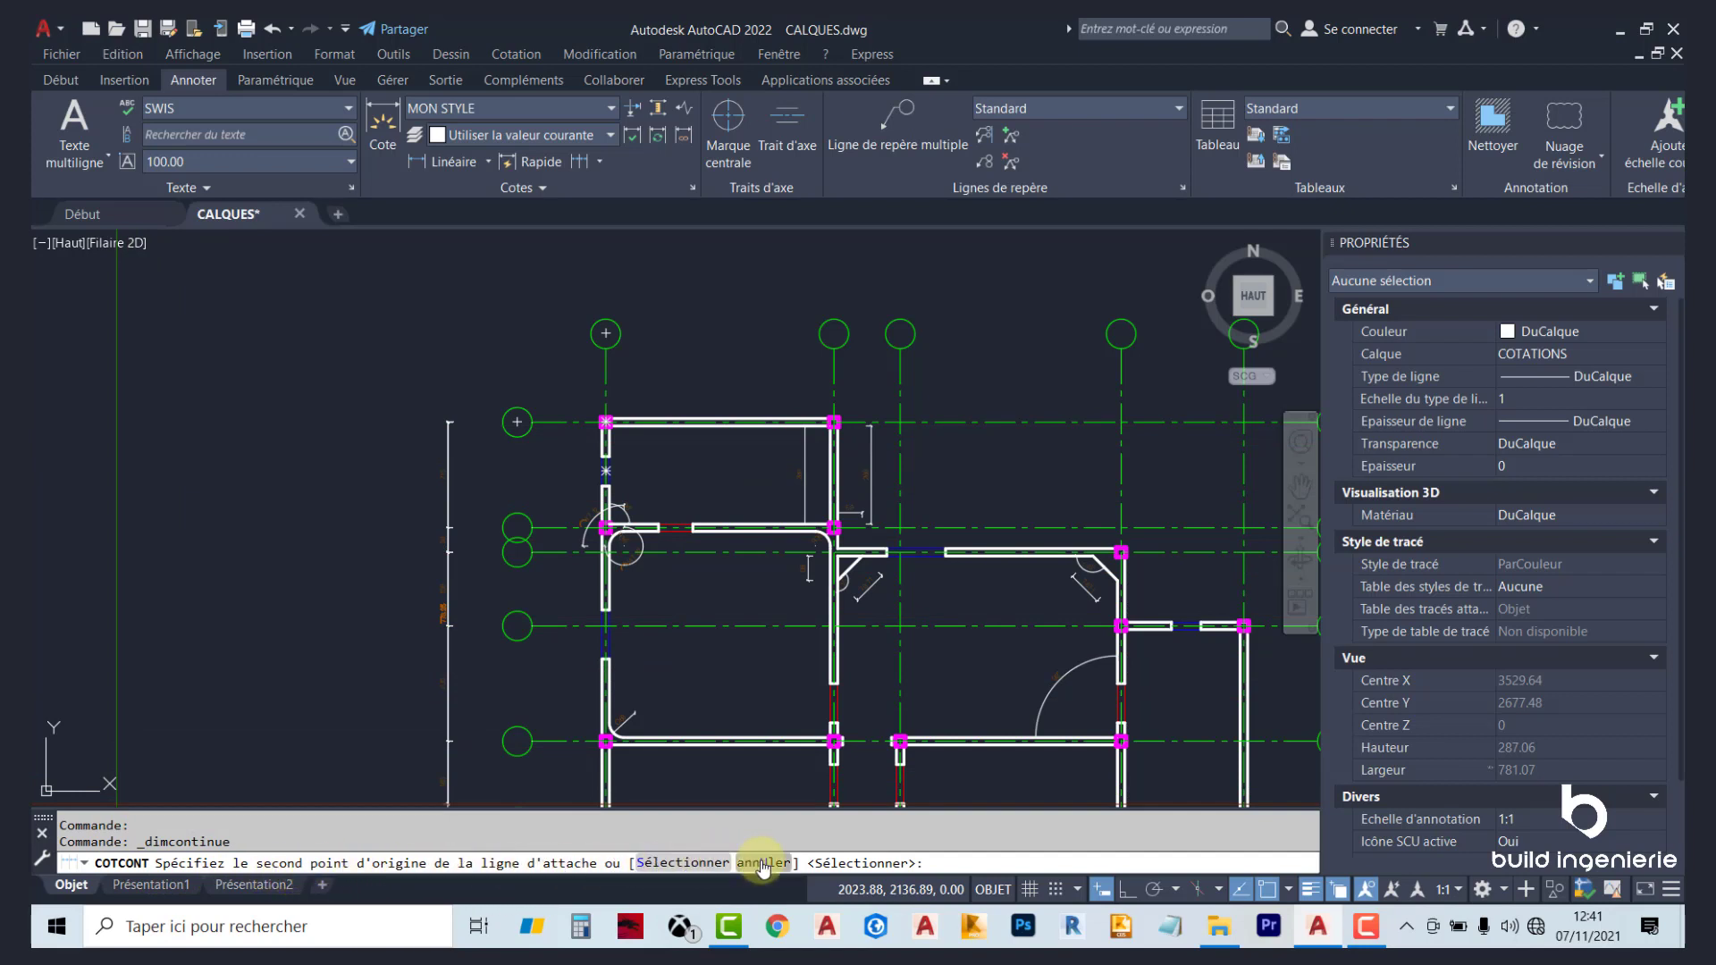
text(S)
key(Return)
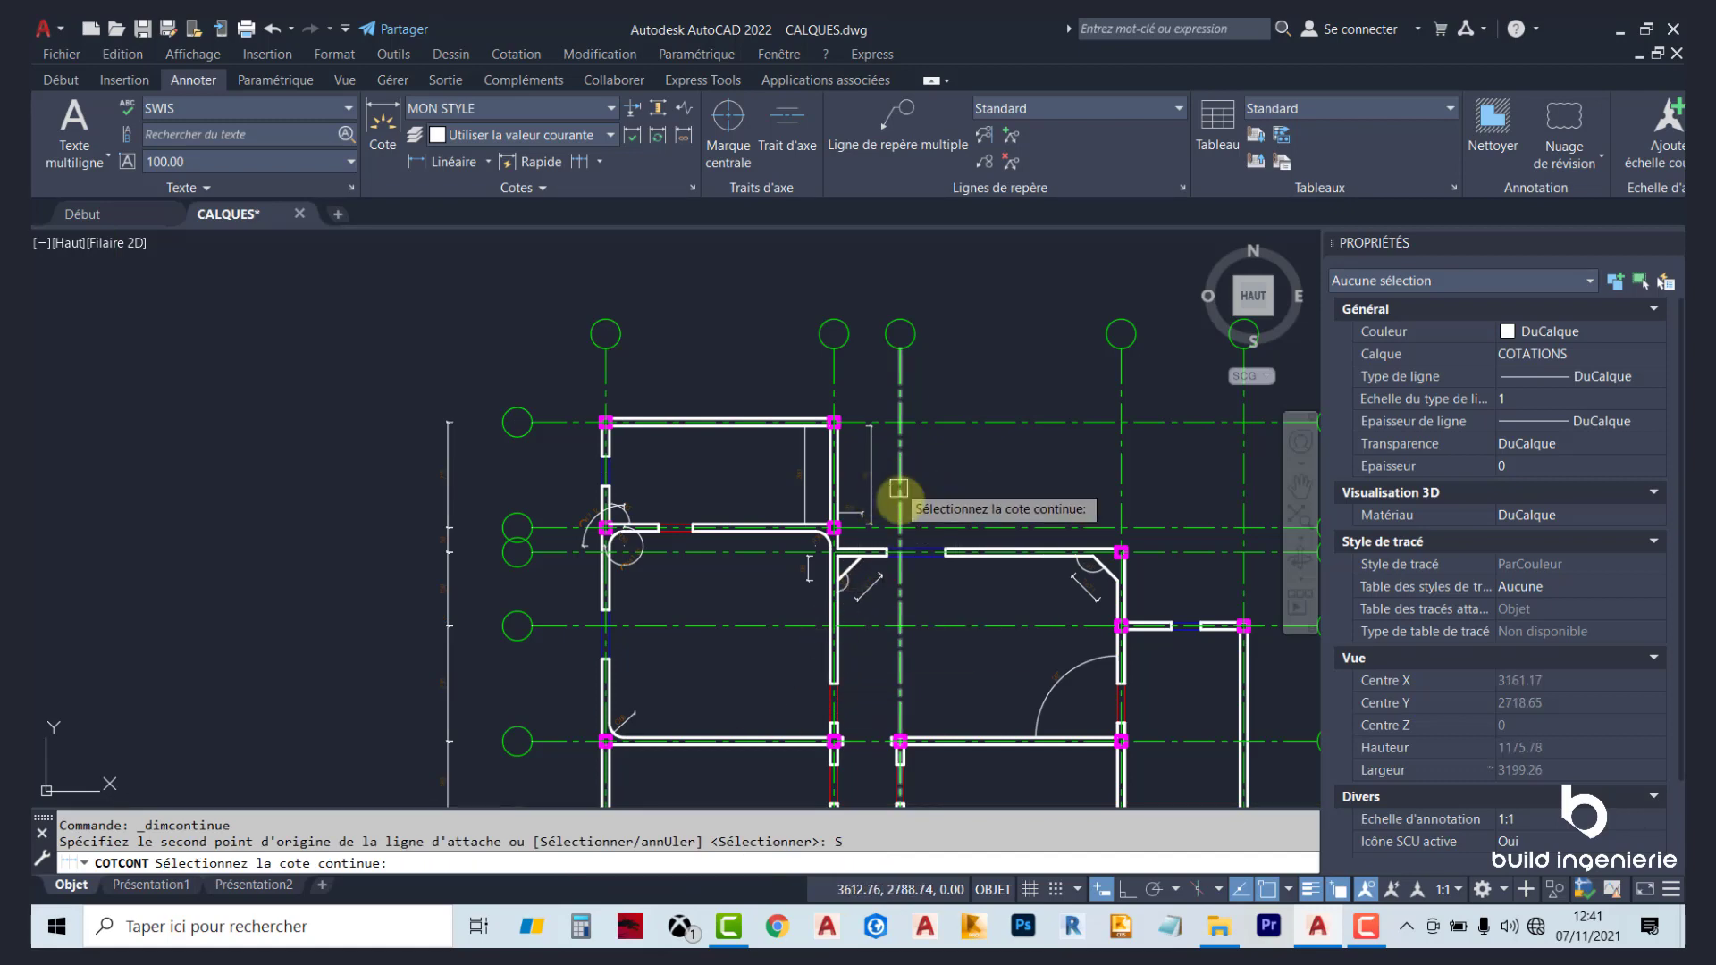
scroll(889, 515, up, 2)
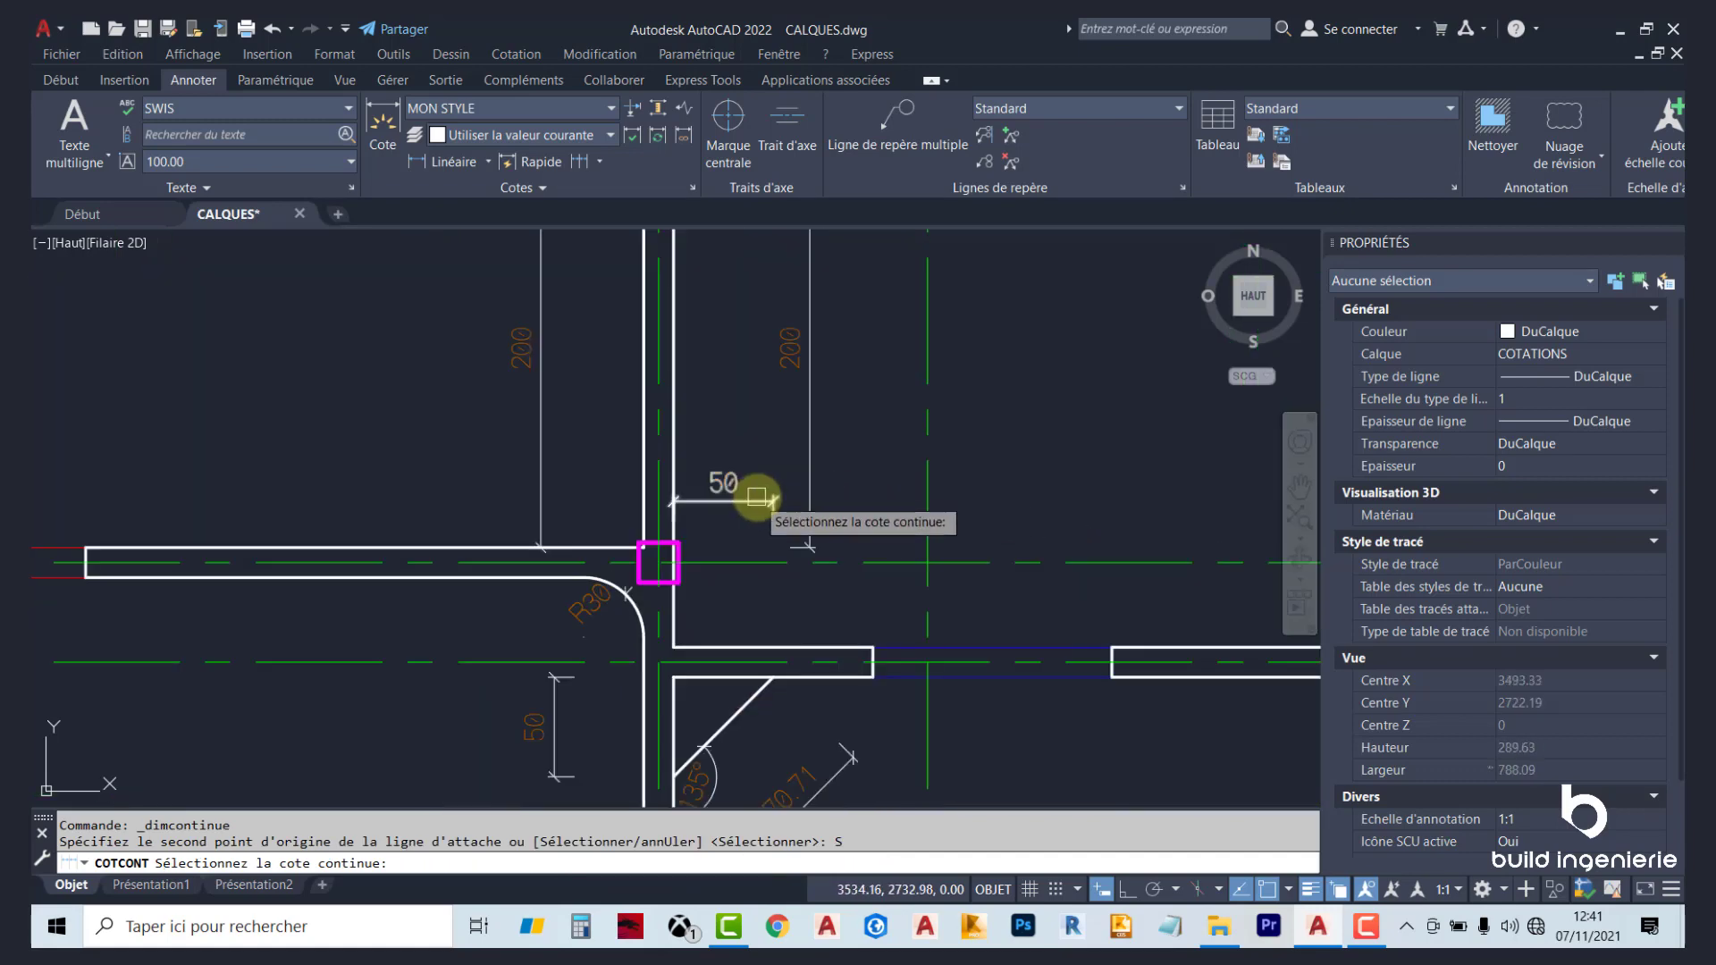
click(756, 497)
Continue the horizontal row with 50, 120, 300, 50 and 15 dimensions, then finish.
click(873, 657)
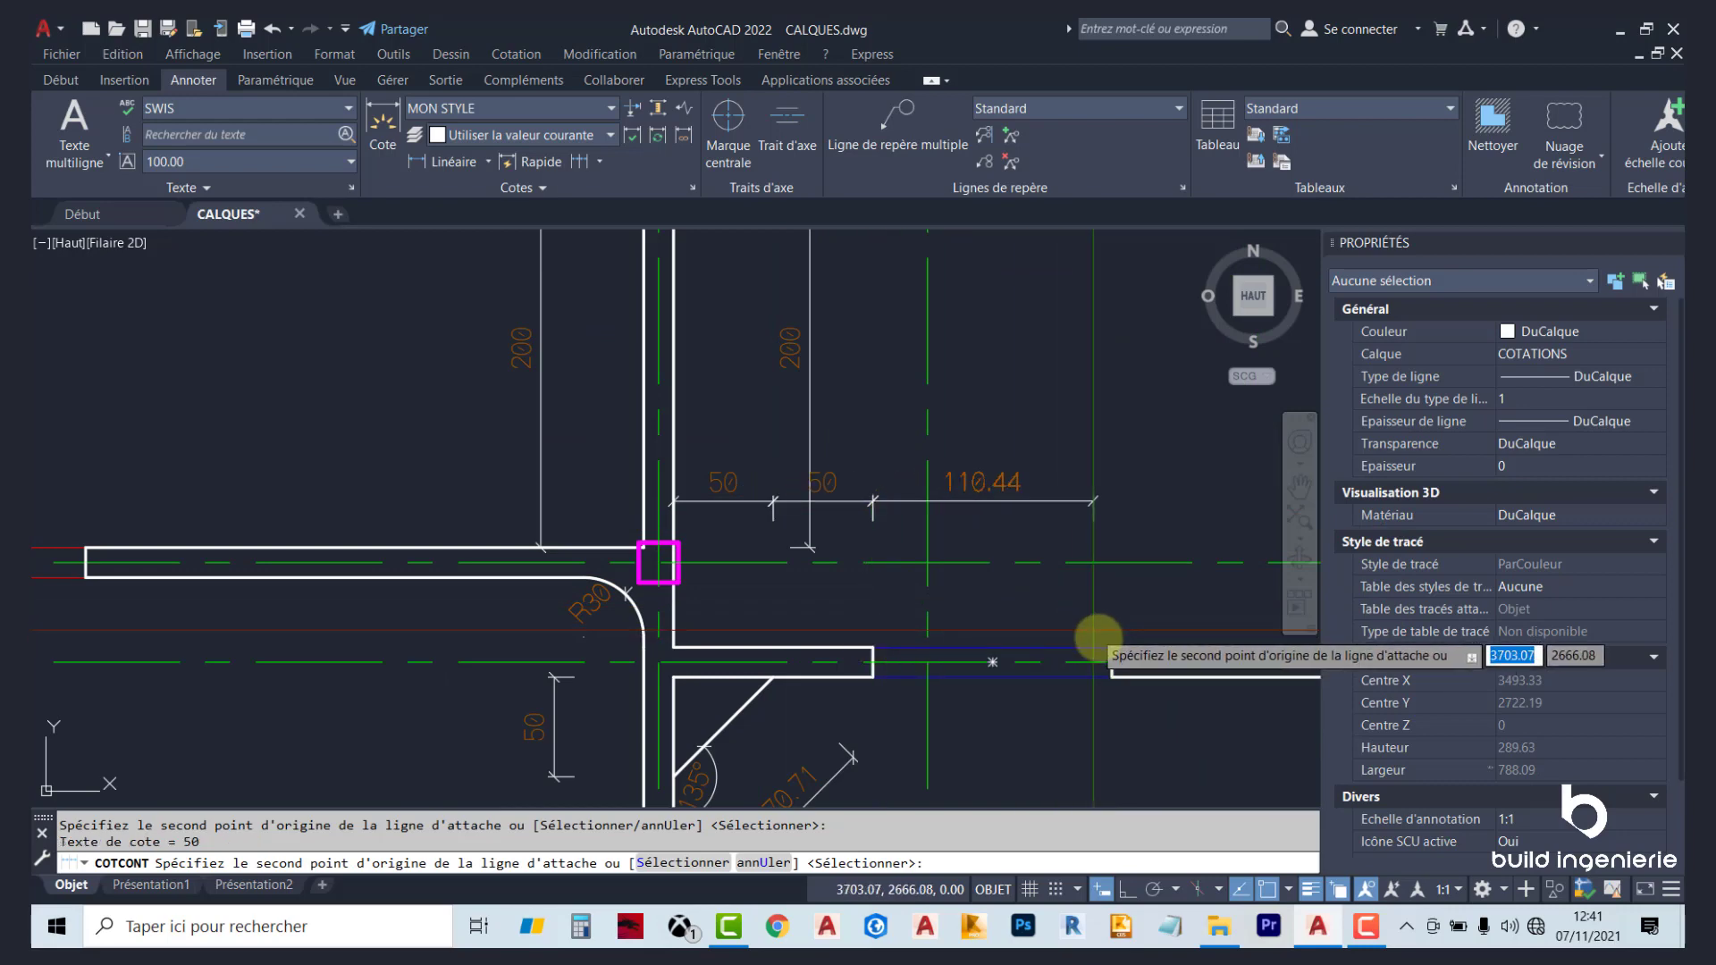
click(1111, 652)
scroll(671, 559, down, 2)
scroll(719, 531, up, 4)
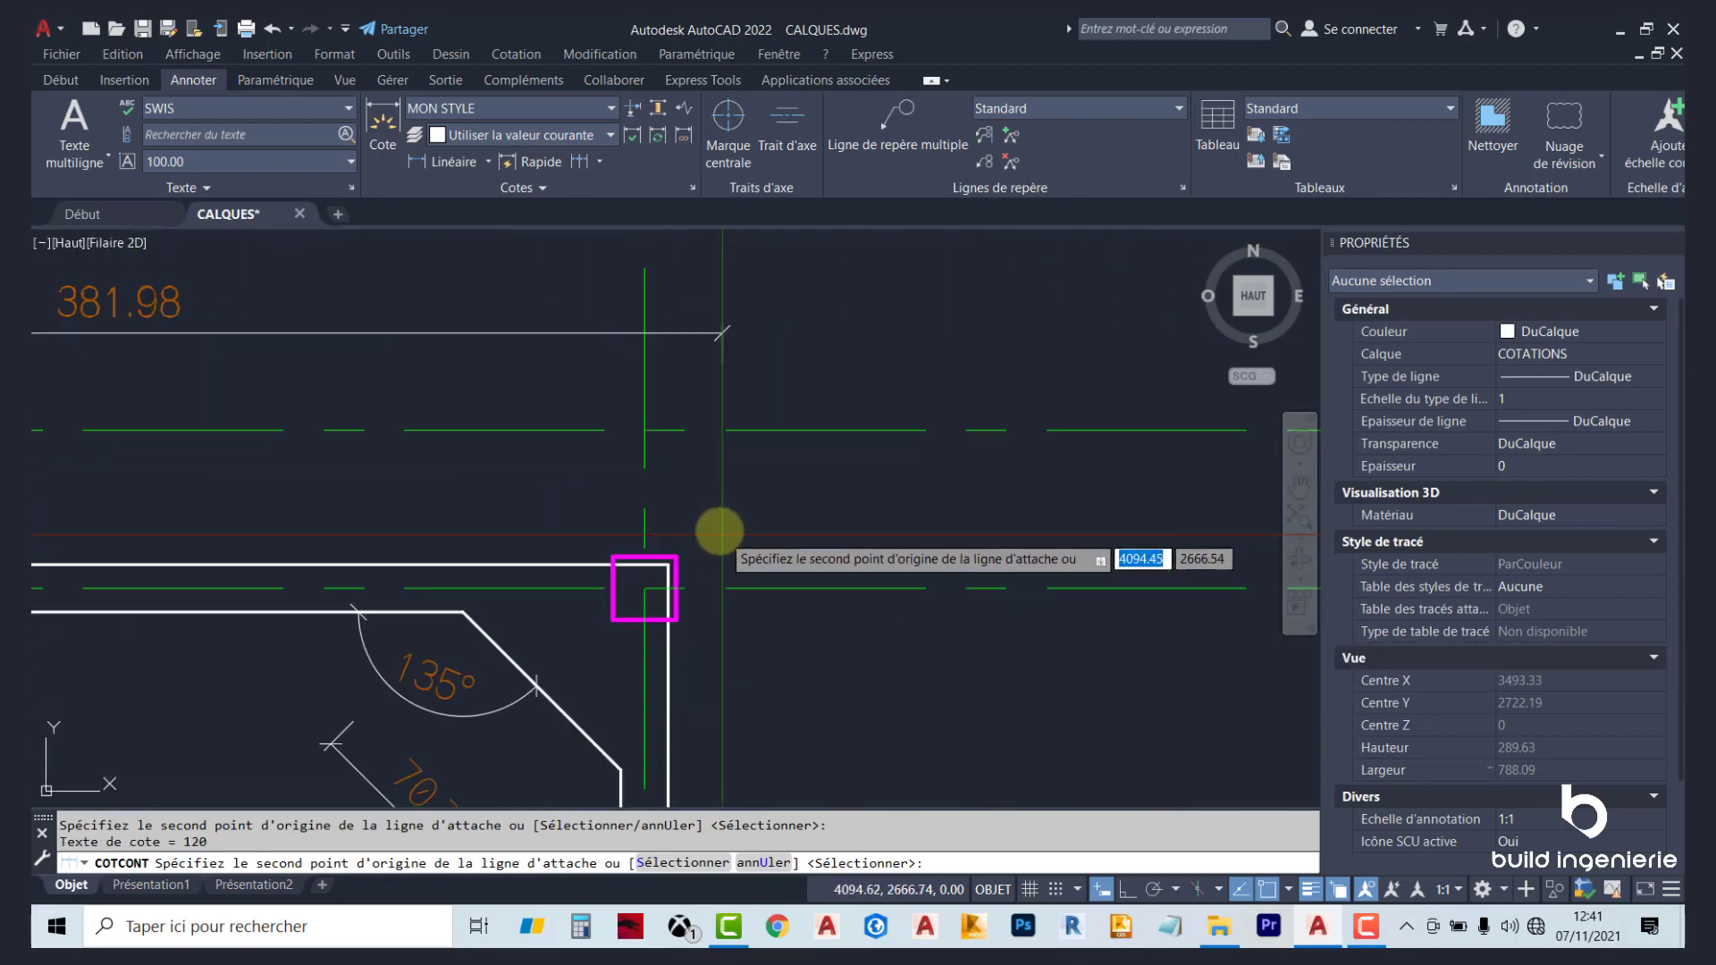
click(462, 613)
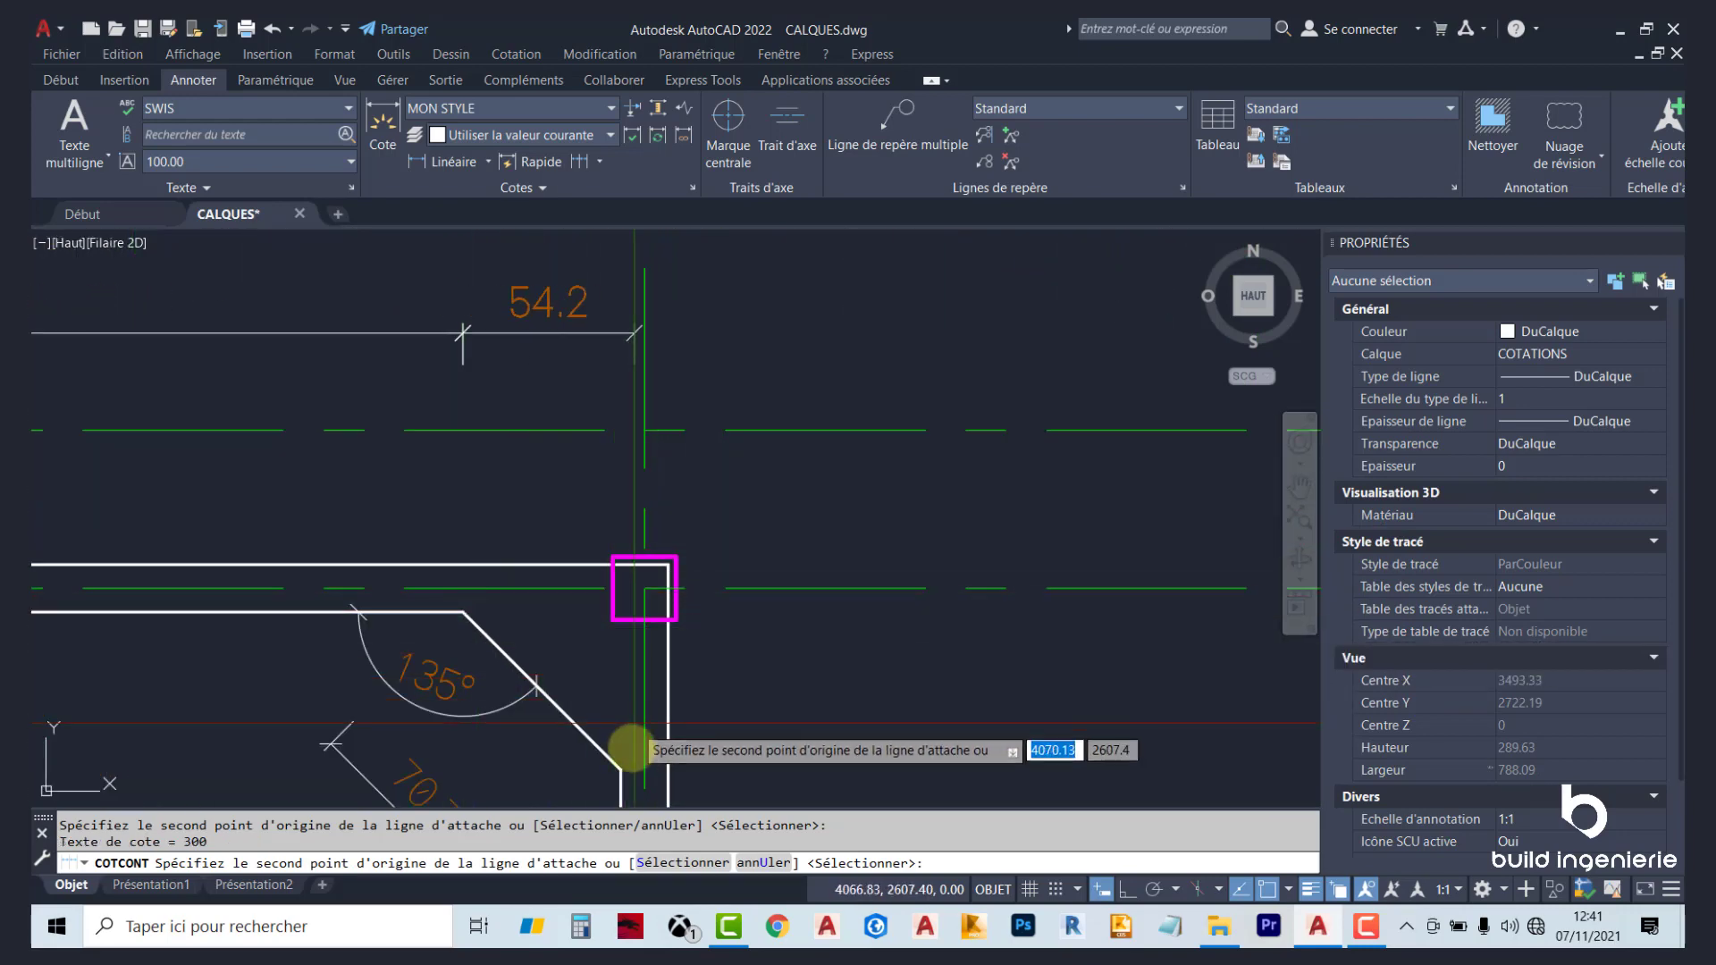
click(615, 659)
click(668, 565)
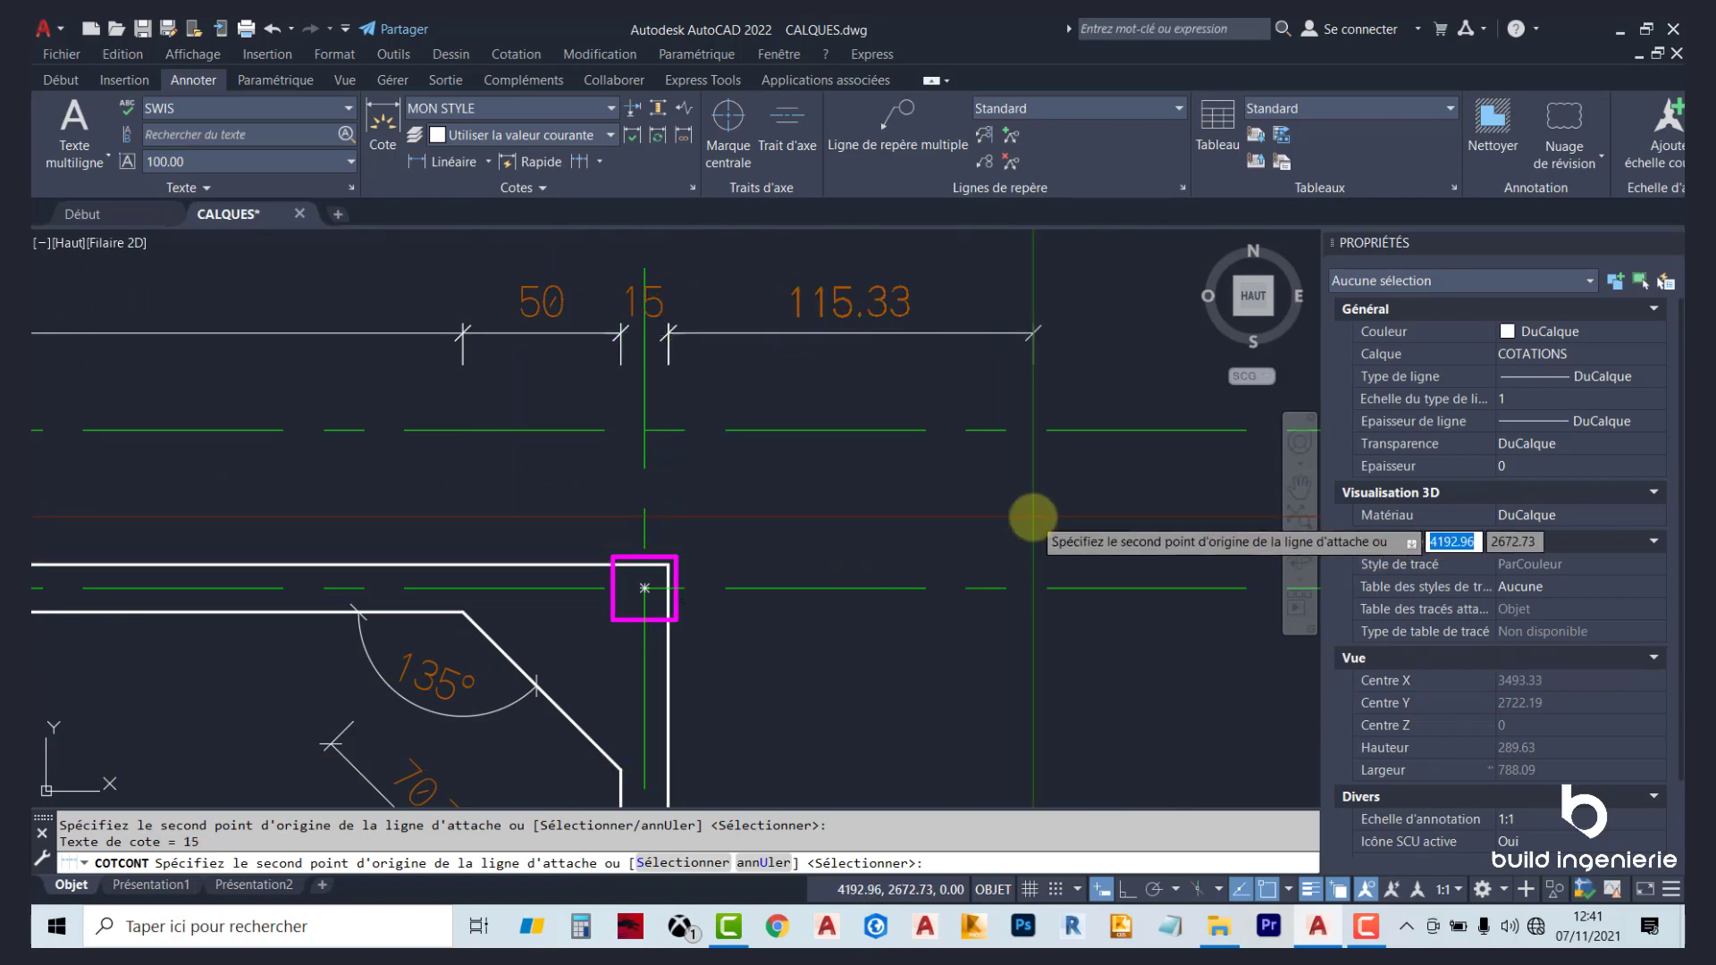
scroll(1034, 517, down, 3)
key(Escape)
scroll(1056, 654, down, 2)
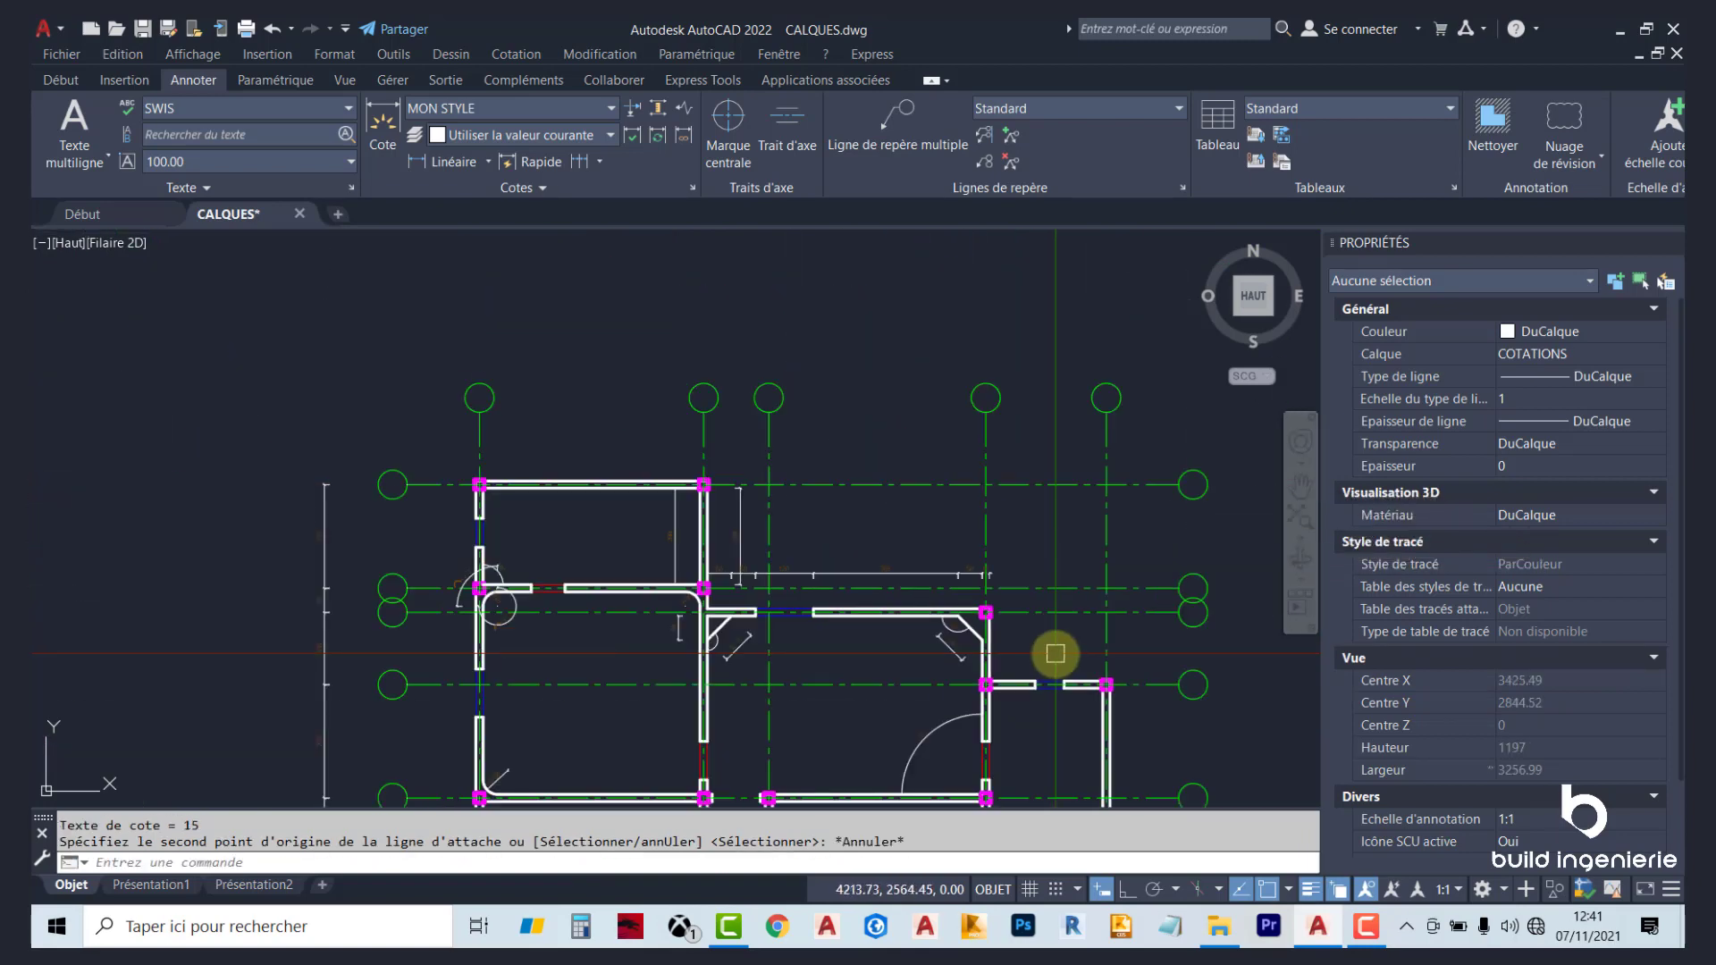
scroll(666, 581, up, 4)
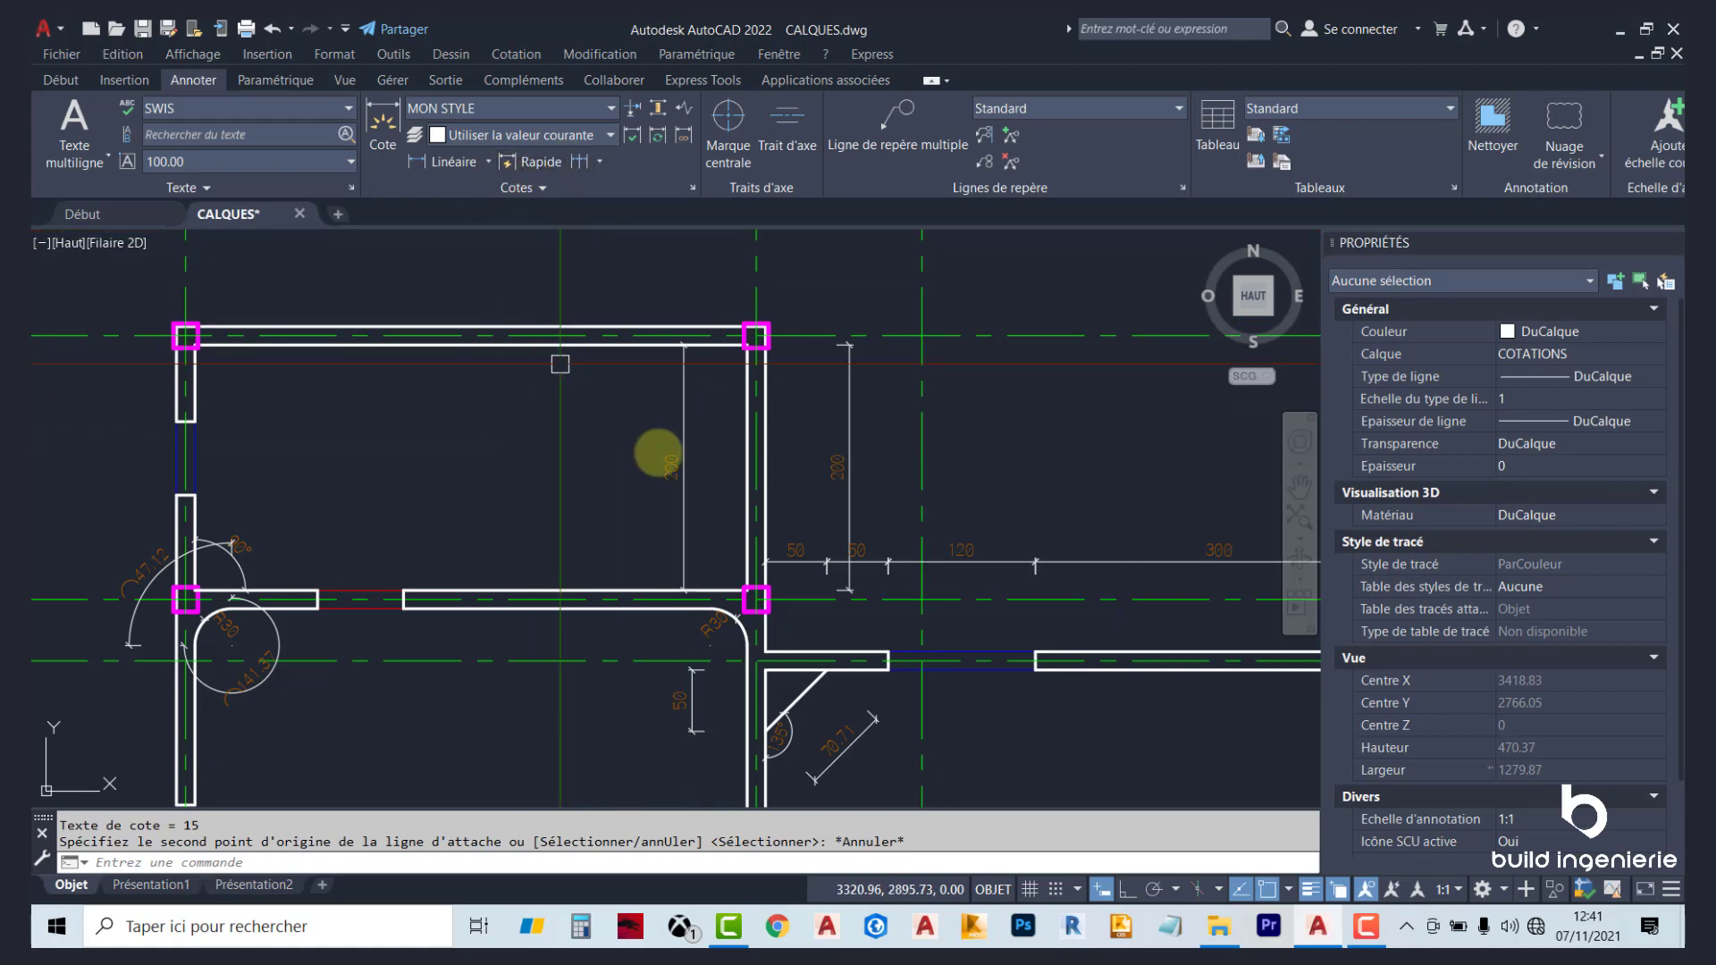
scroll(776, 417, down, 2)
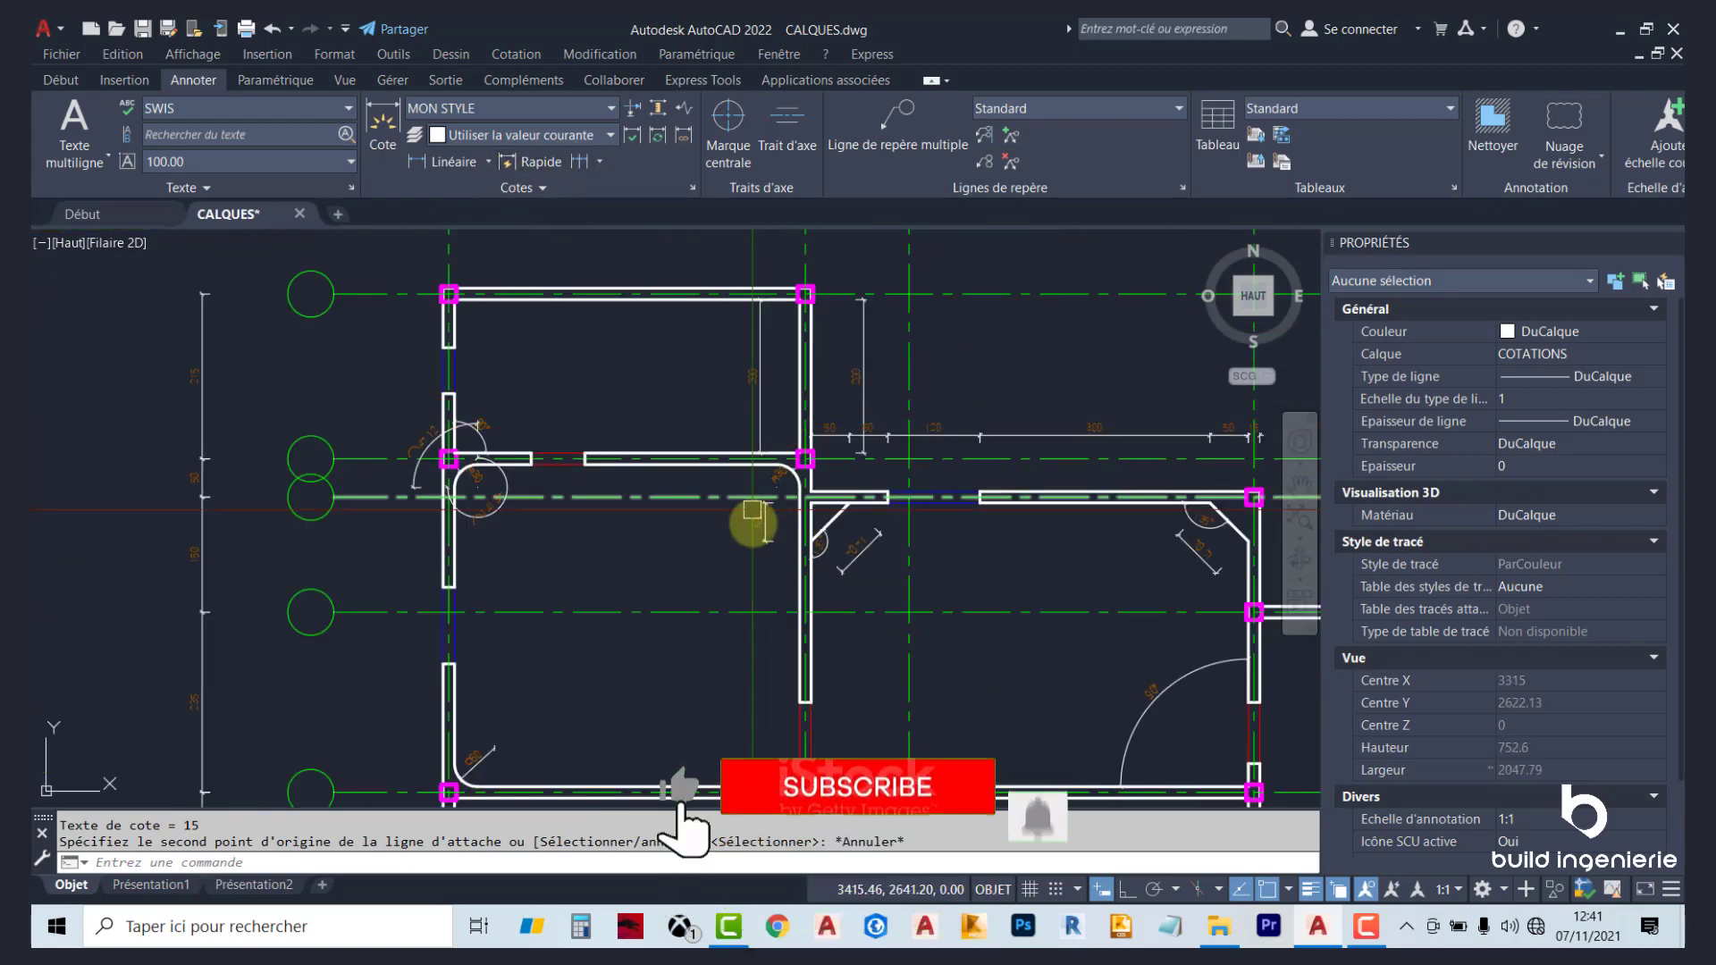
Drag the vertical 200 dimension by its grip slightly right inside the upper-left room.
scroll(777, 509, up, 2)
scroll(777, 510, down, 2)
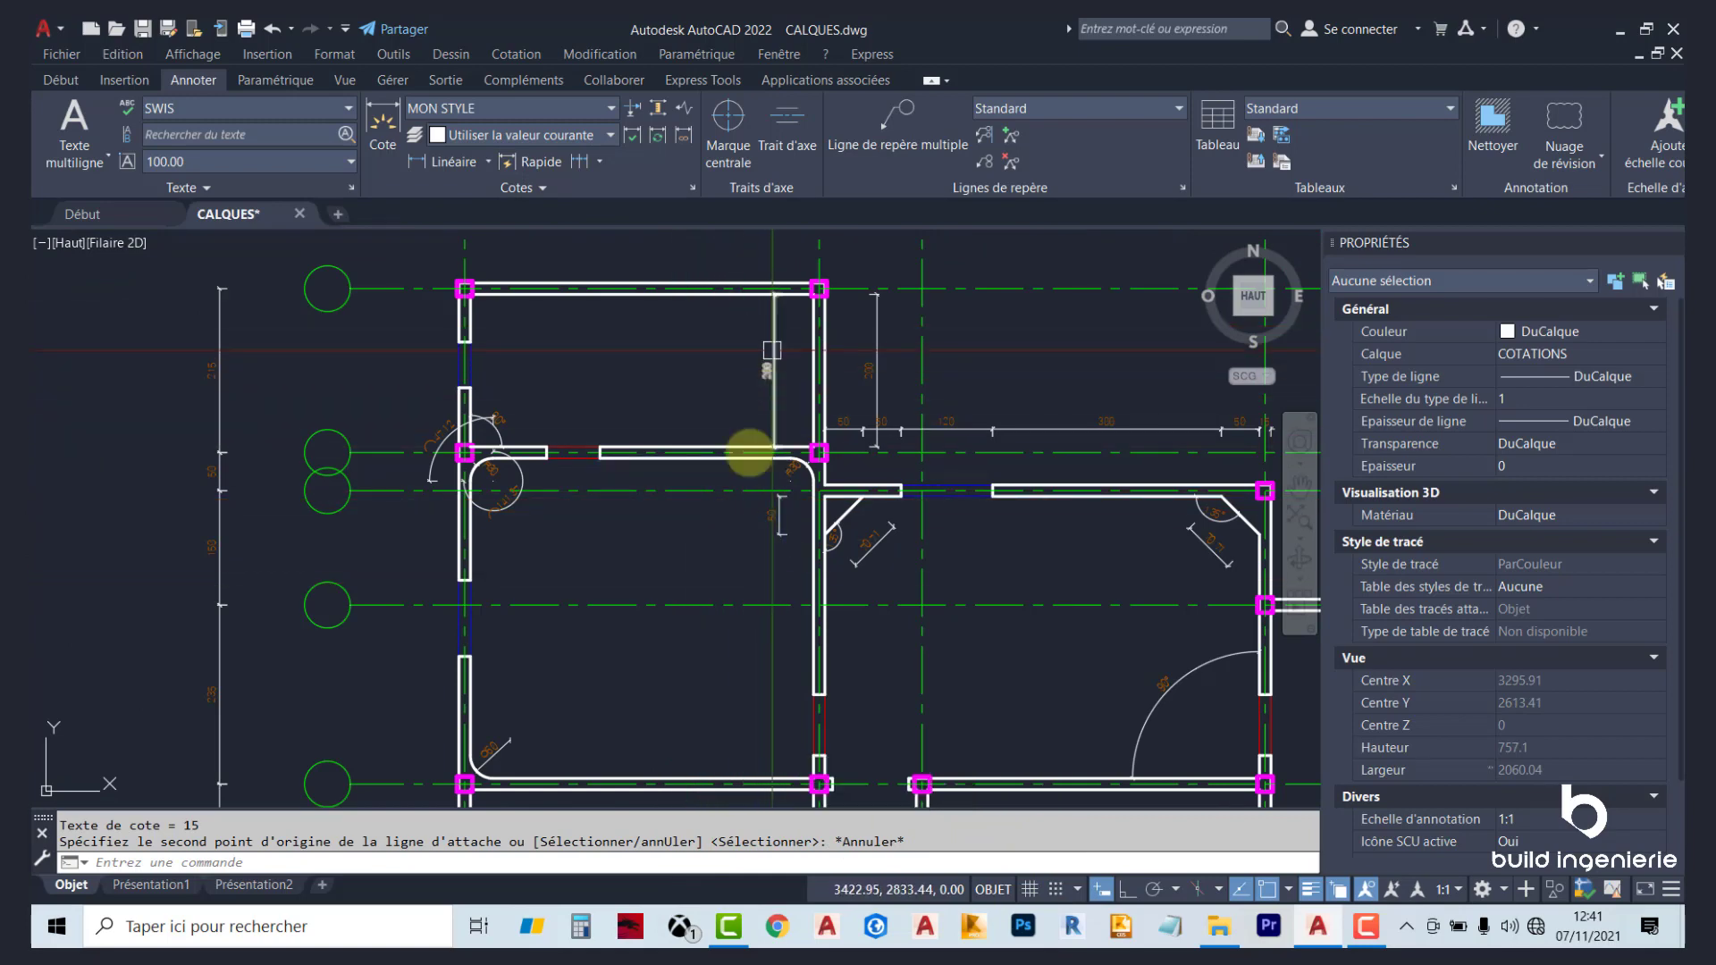
scroll(774, 357, up, 2)
scroll(777, 344, up, 2)
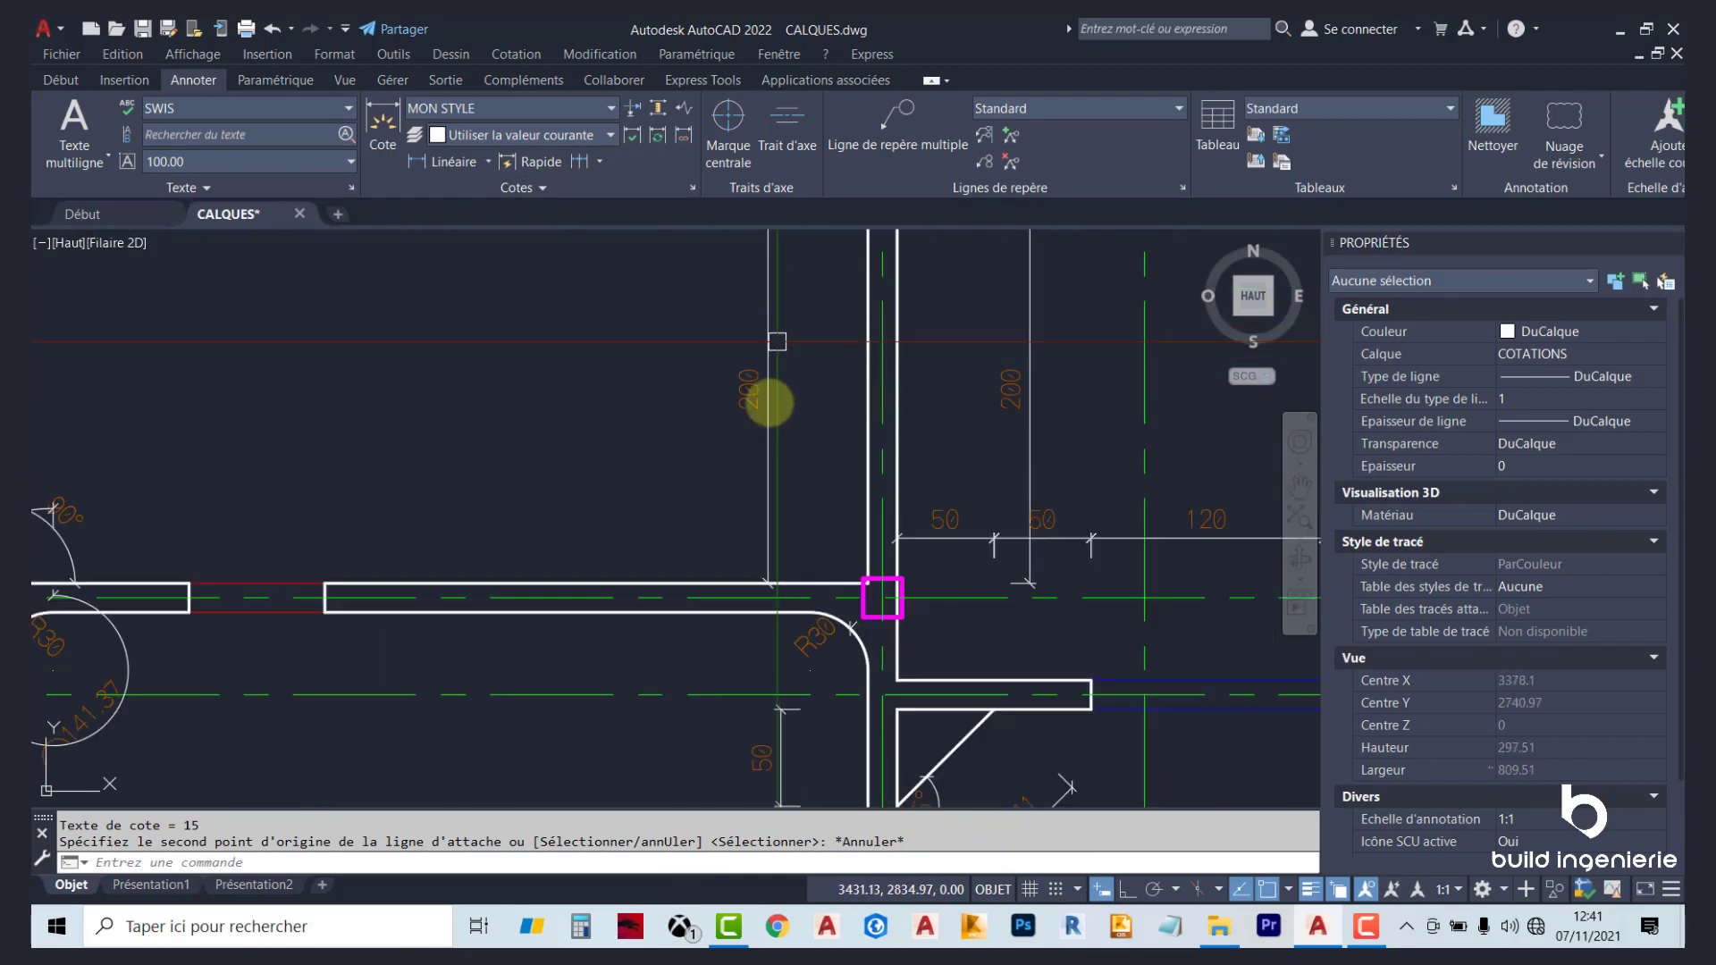
click(783, 483)
click(749, 387)
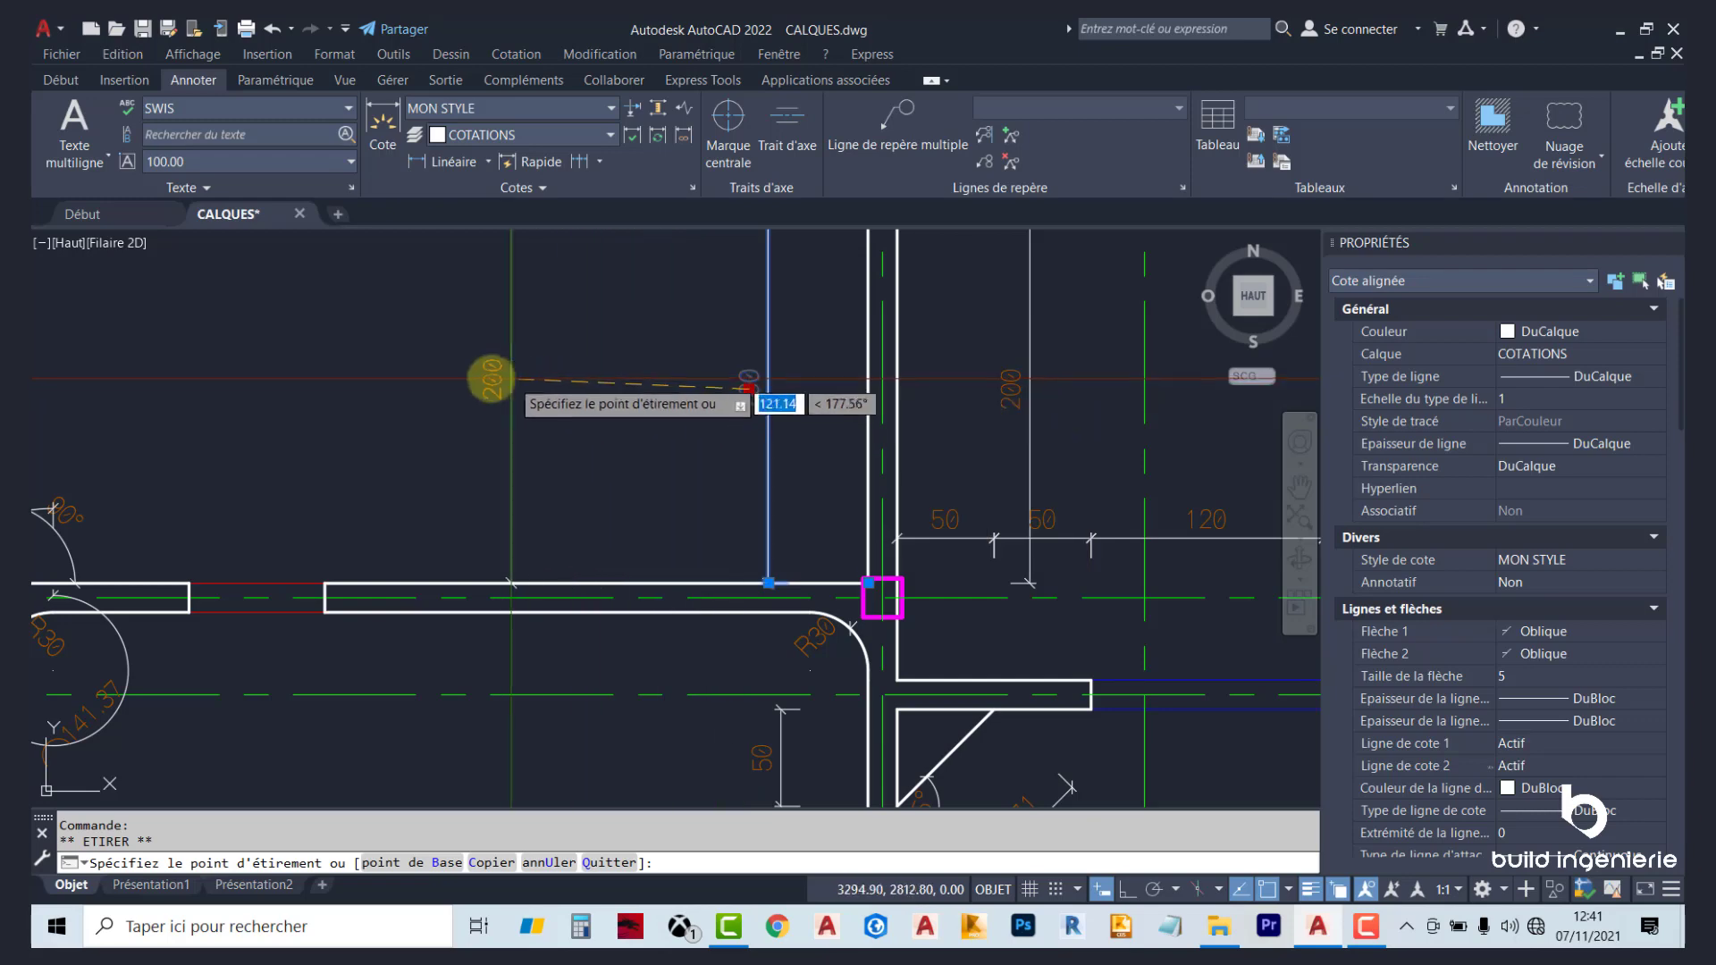
click(489, 378)
middle_drag(414, 505, 709, 568)
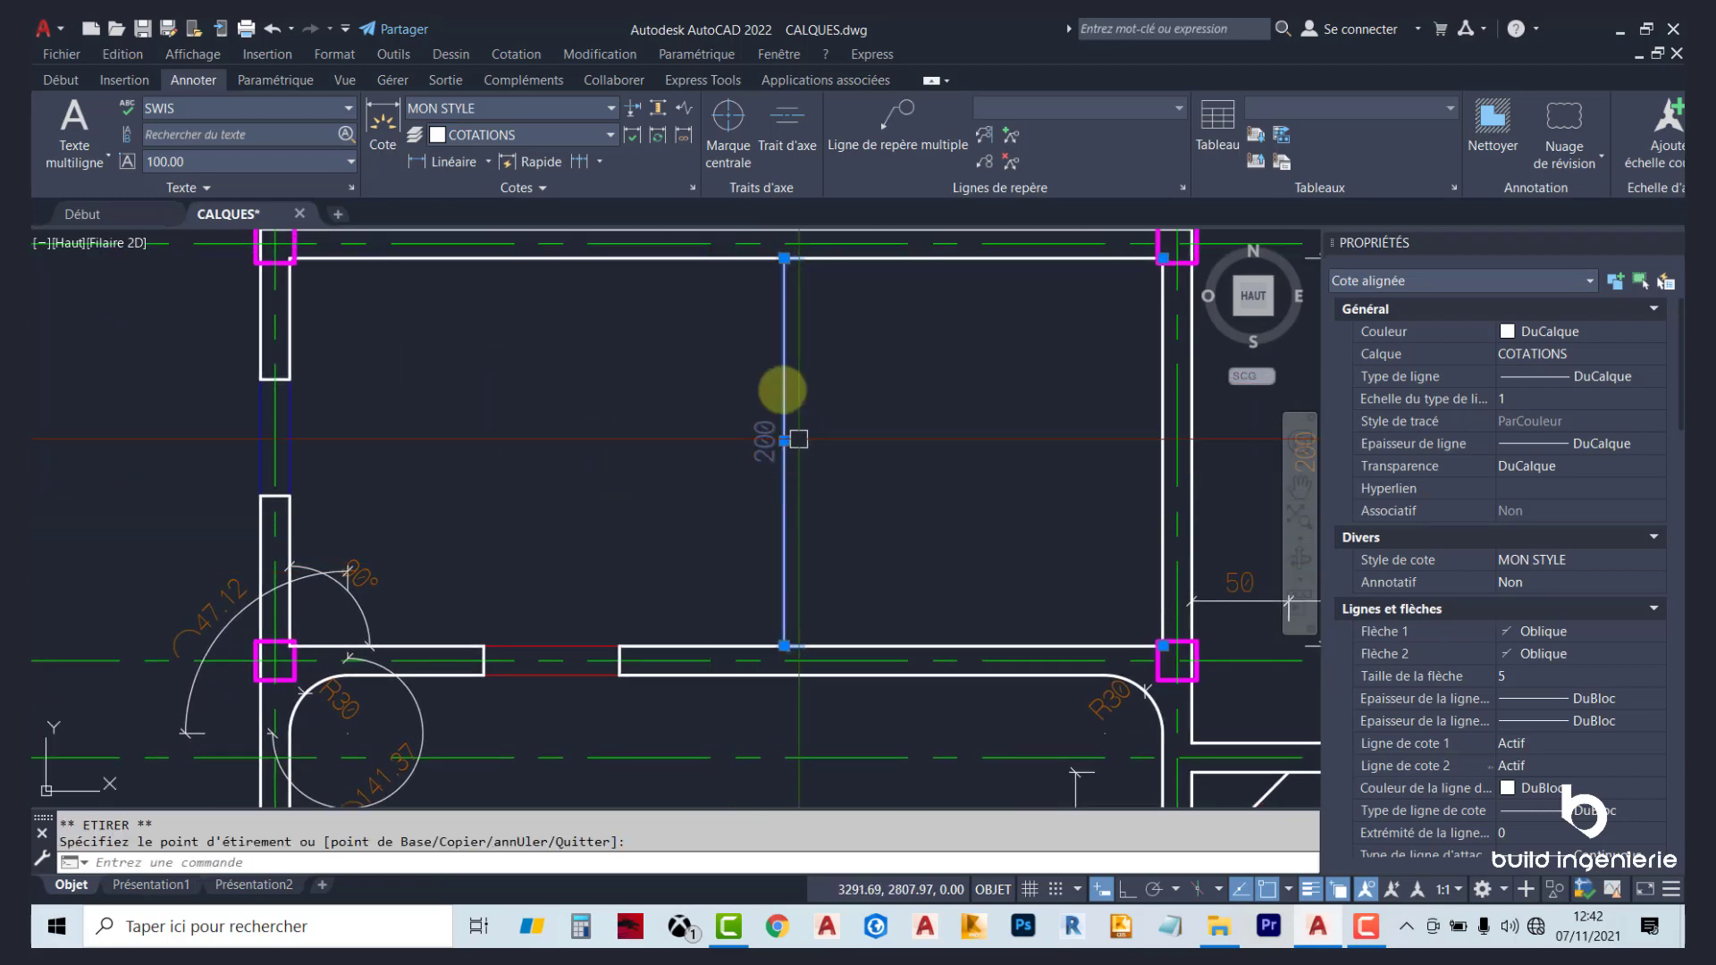
key(Escape)
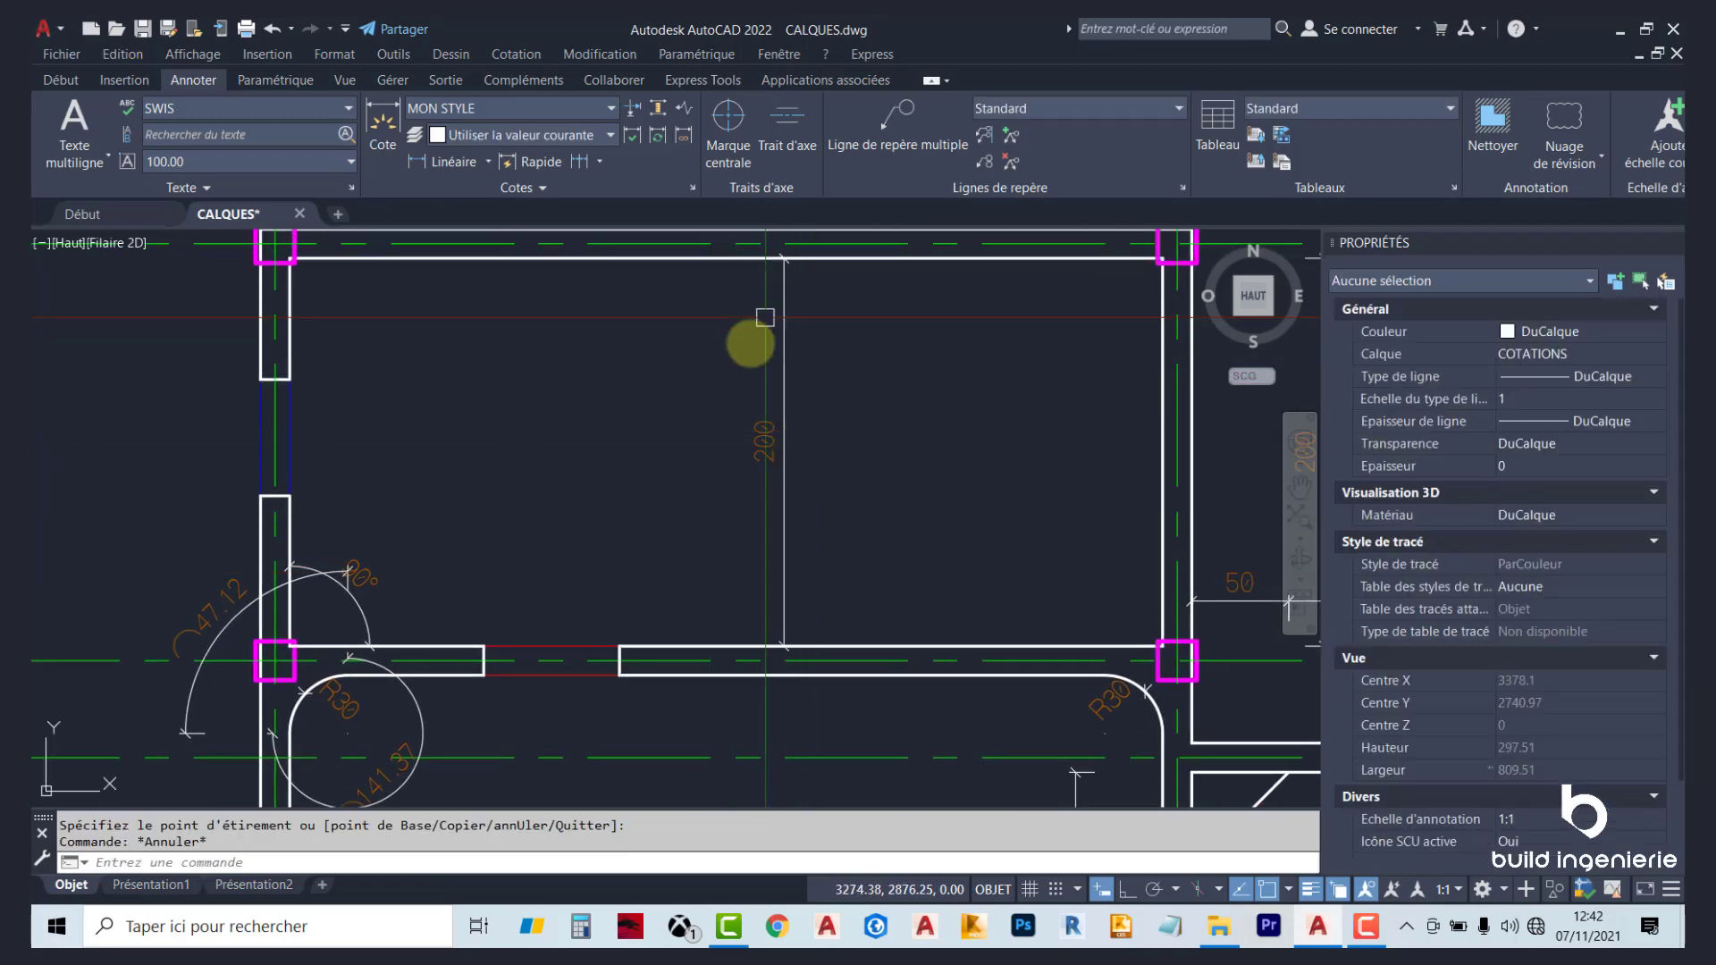
scroll(761, 324, down, 3)
scroll(801, 322, down, 3)
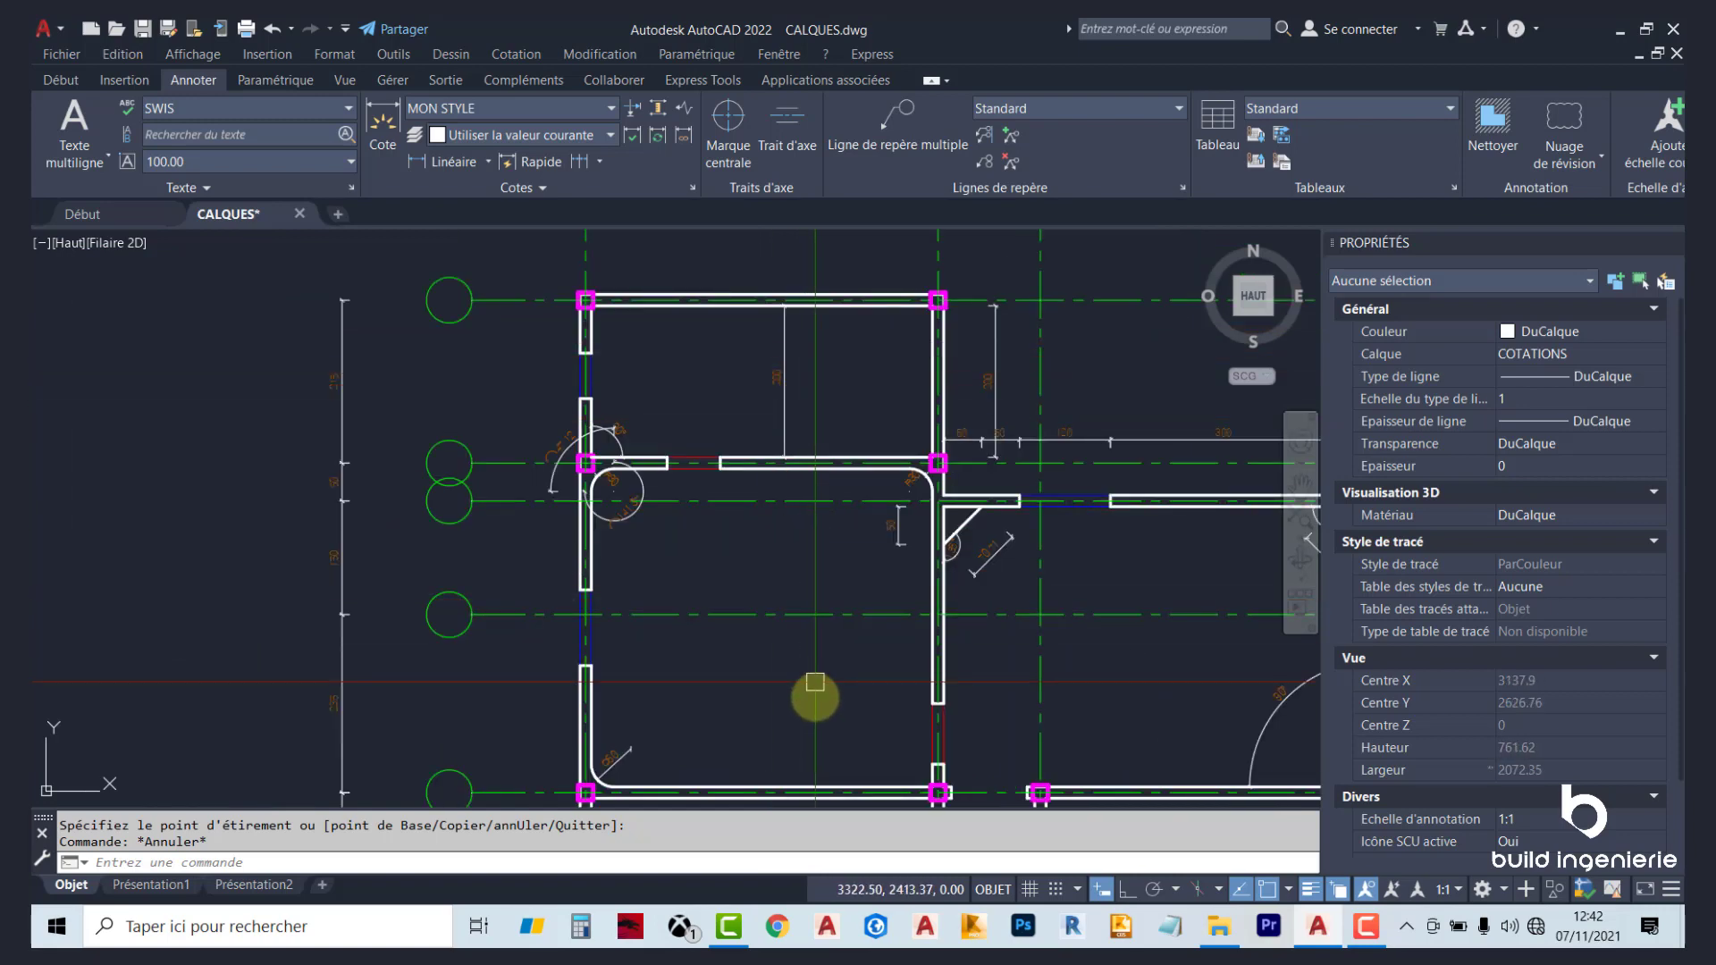
mouse_move(815, 682)
middle_down()
mouse_move(778, 475)
mouse_move(635, 545)
middle_up()
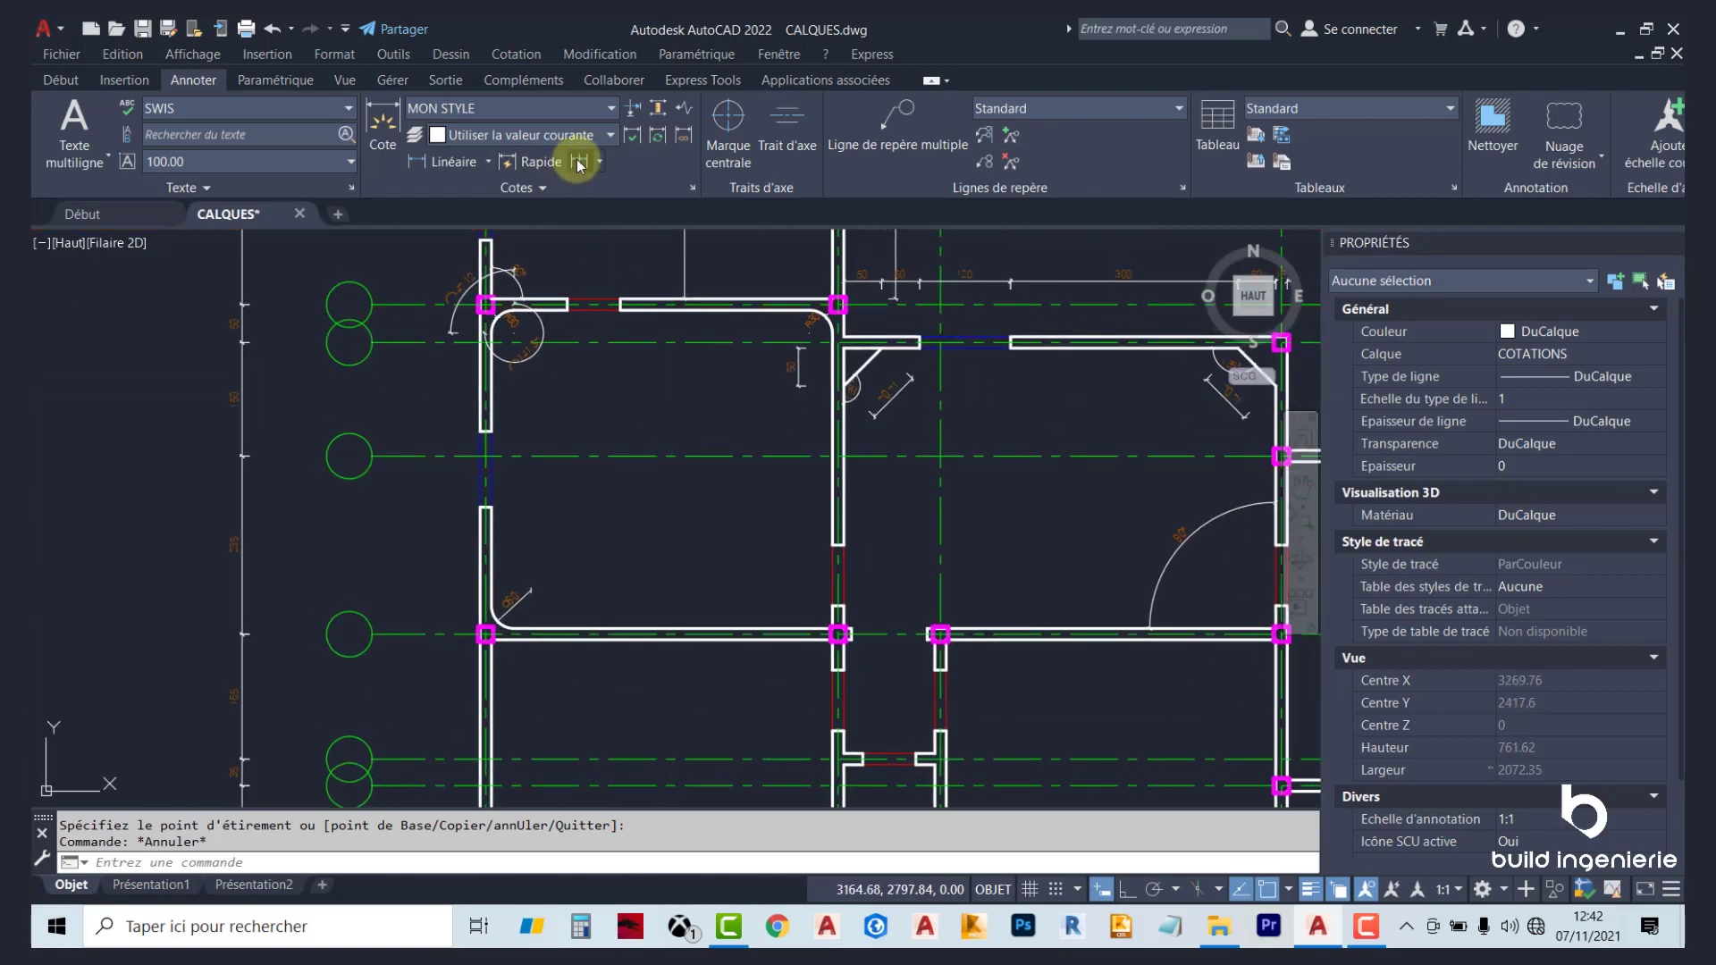
Start a continued dimension from the existing vertical 200 dimension chain.
click(578, 163)
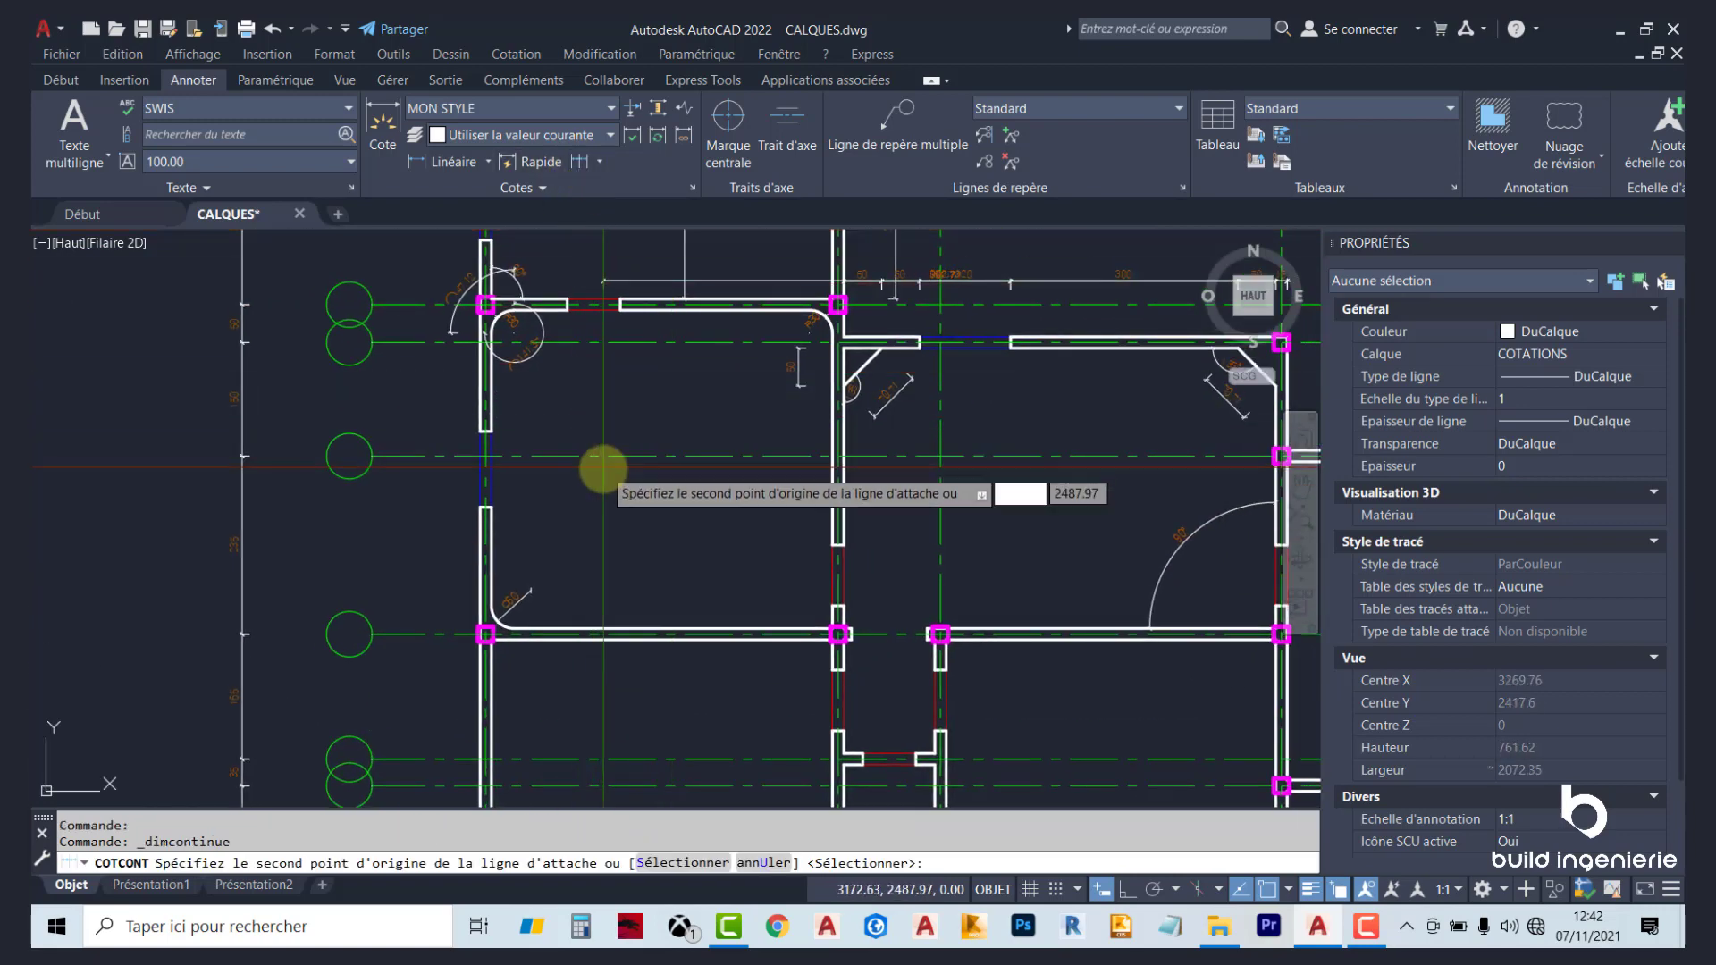
click(675, 864)
scroll(709, 295, up, 4)
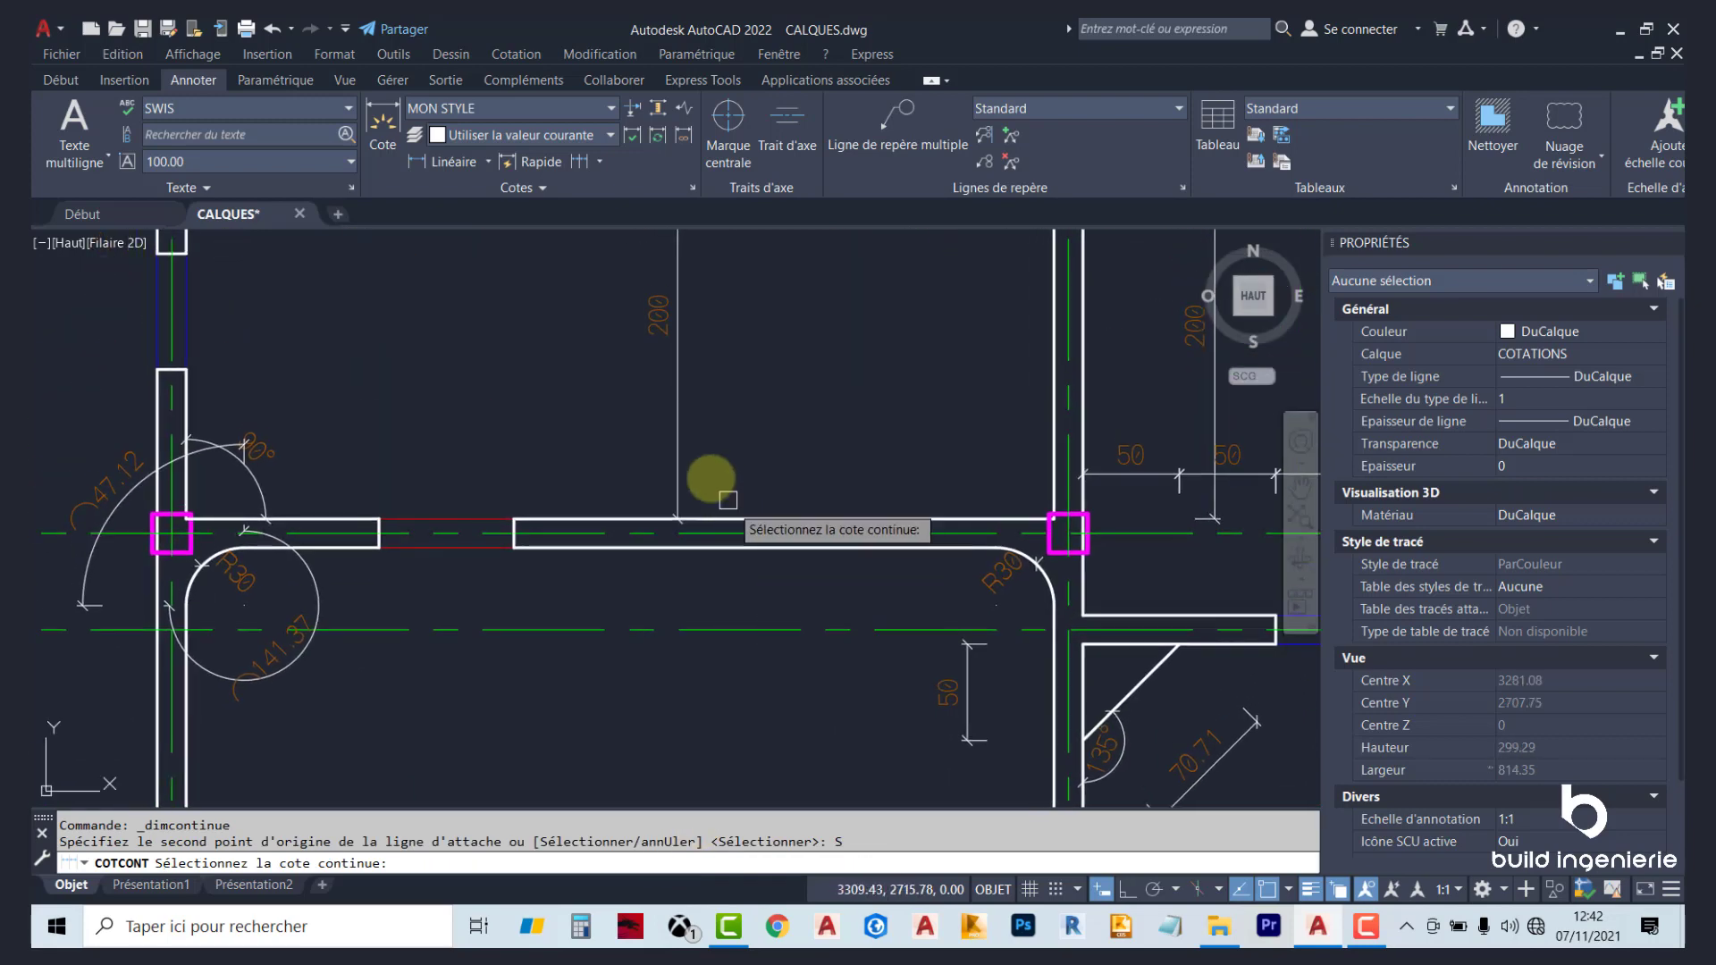
click(674, 448)
scroll(679, 554, up, 3)
scroll(714, 525, up, 2)
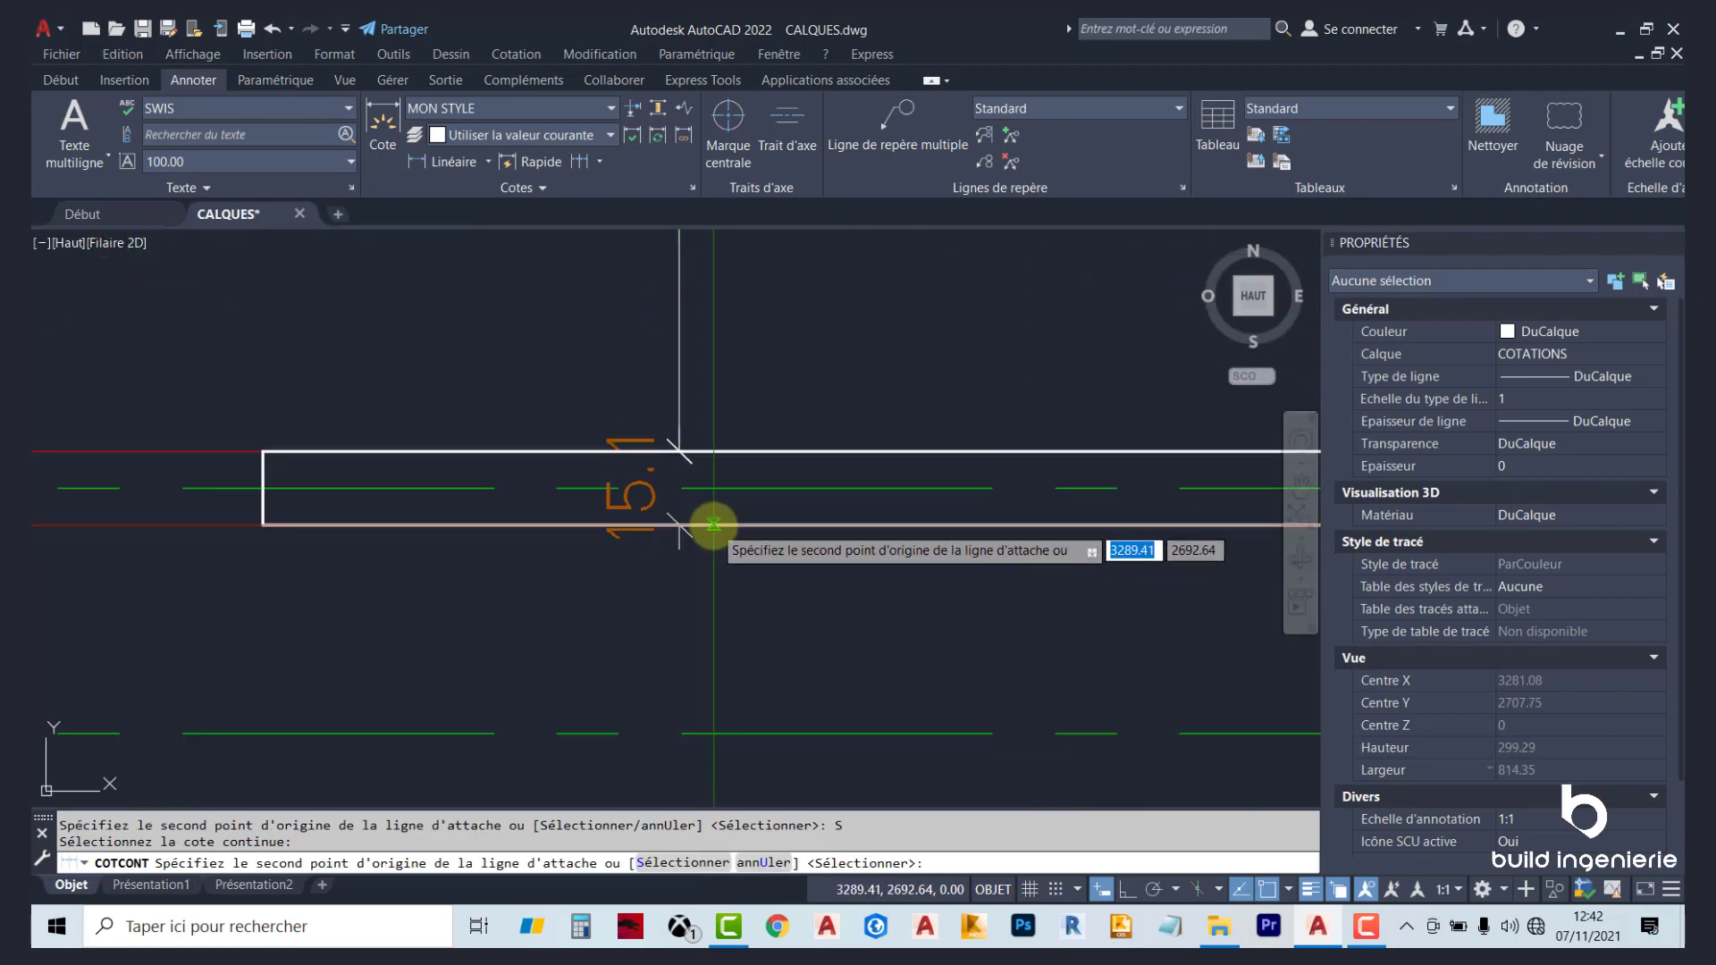
Place a continued 15 dimension at the wall edge and end the command.
click(713, 525)
scroll(823, 706, down, 3)
scroll(823, 468, down, 2)
scroll(820, 529, up, 3)
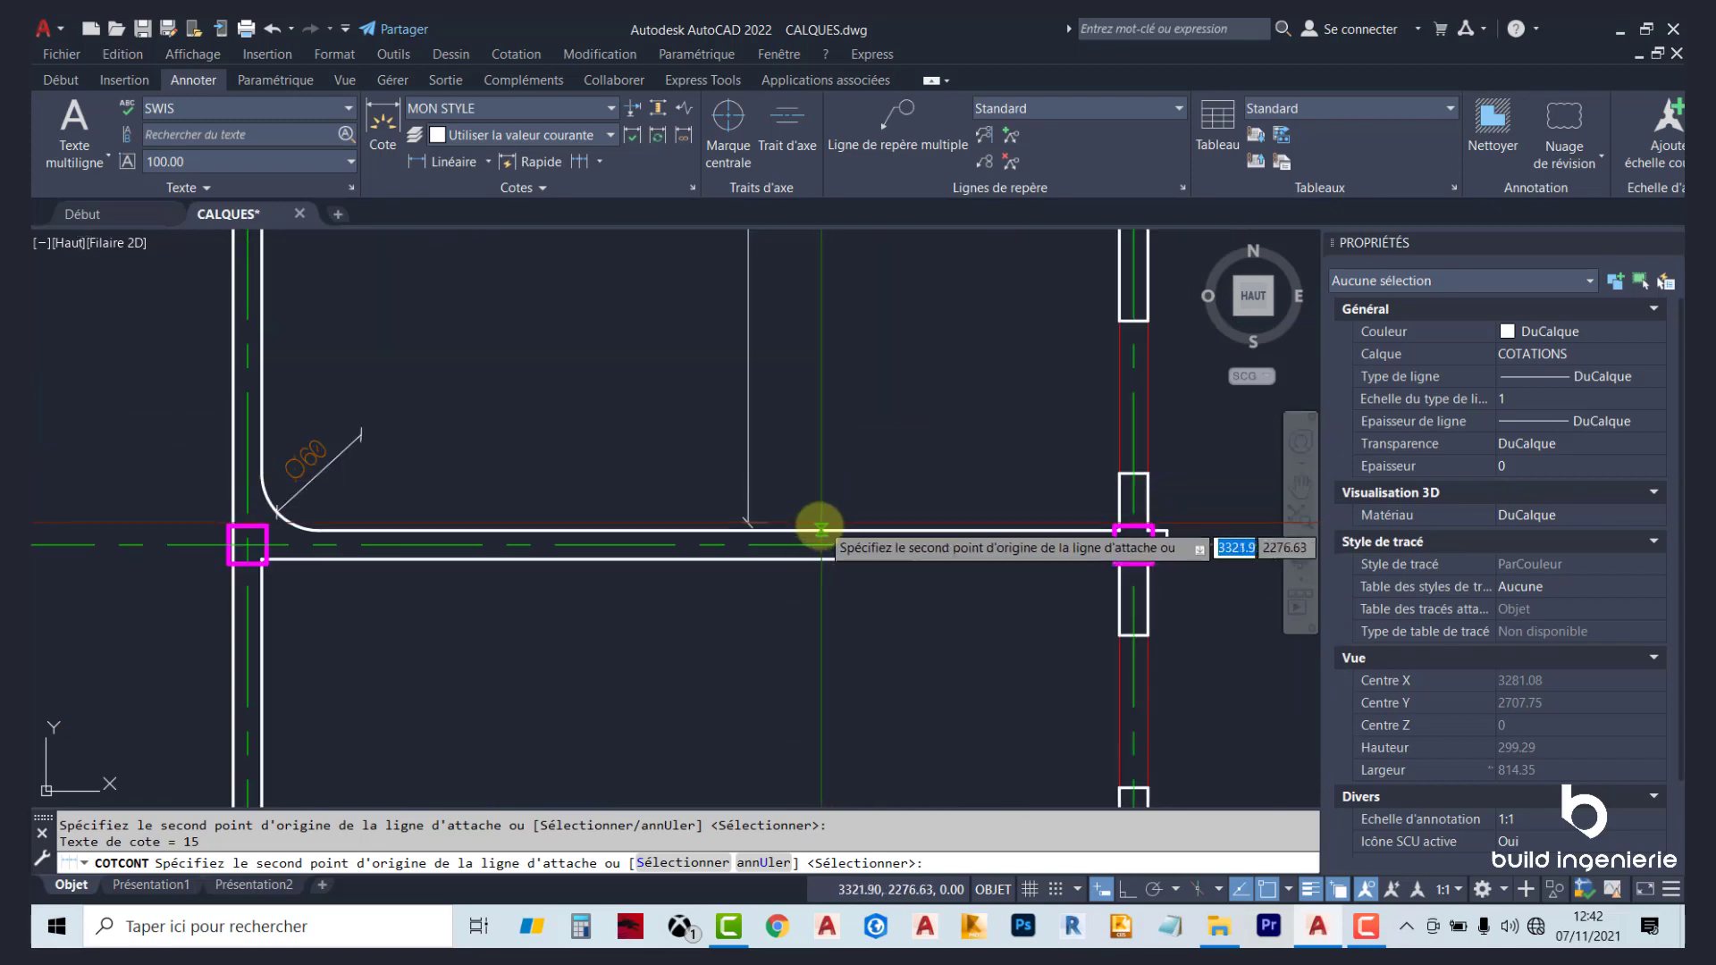
scroll(813, 716, down, 3)
scroll(858, 709, up, 5)
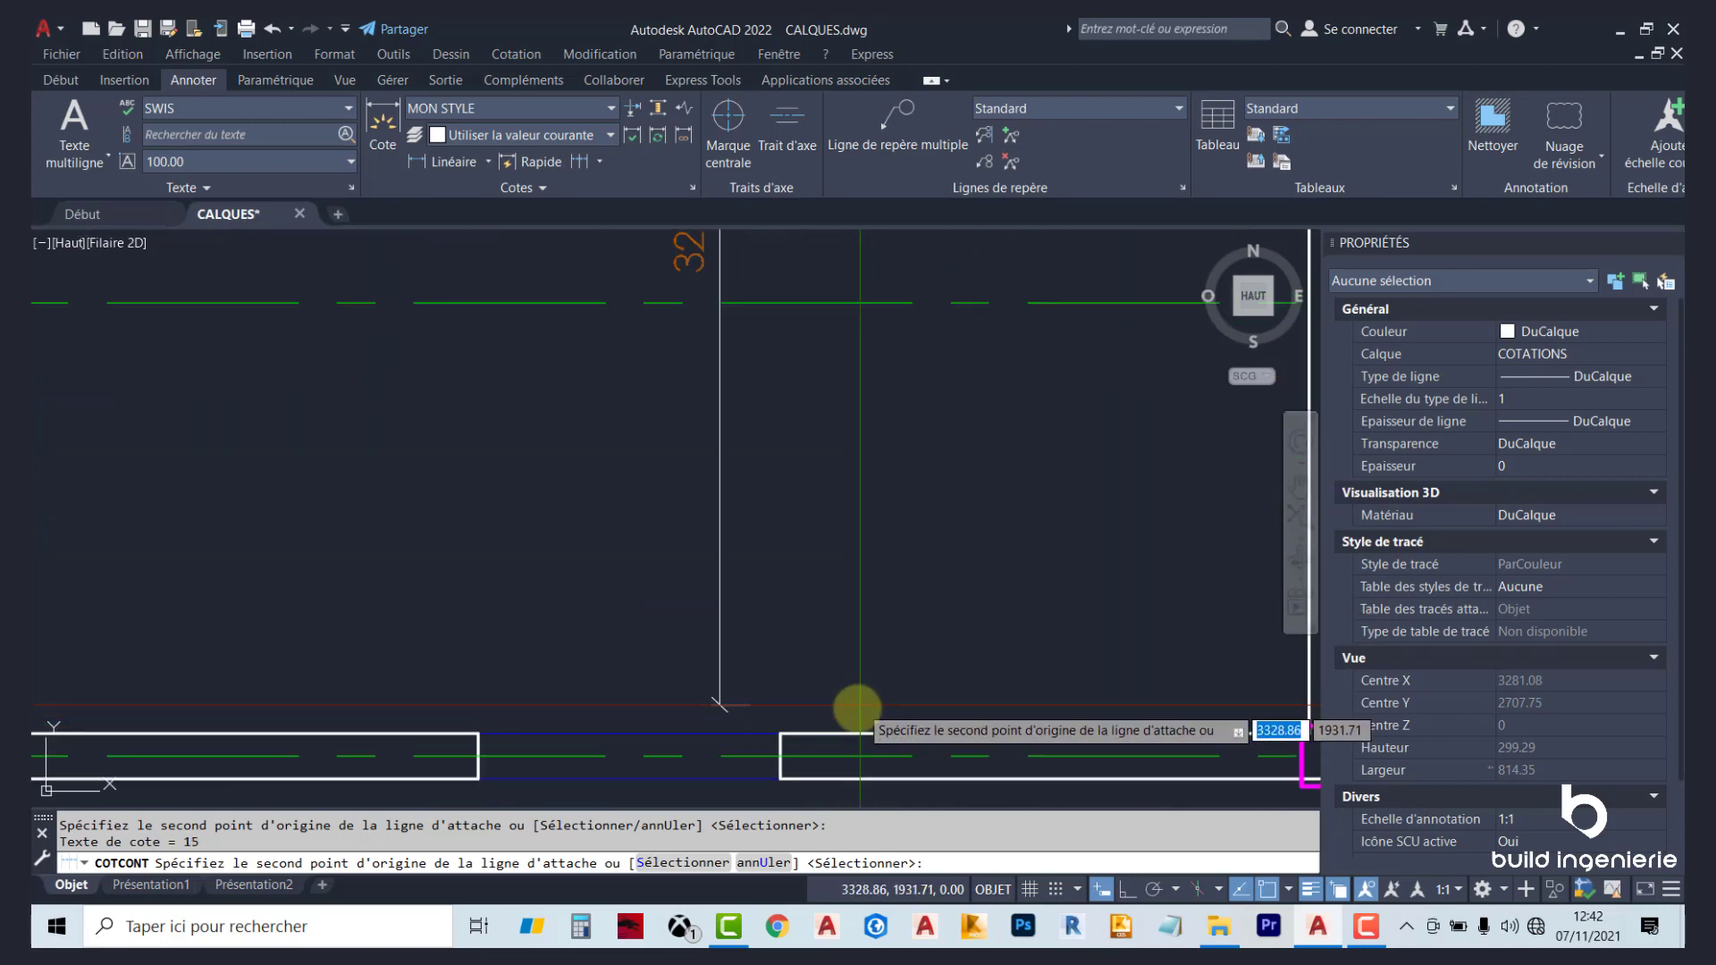
key(Escape)
scroll(942, 596, down, 4)
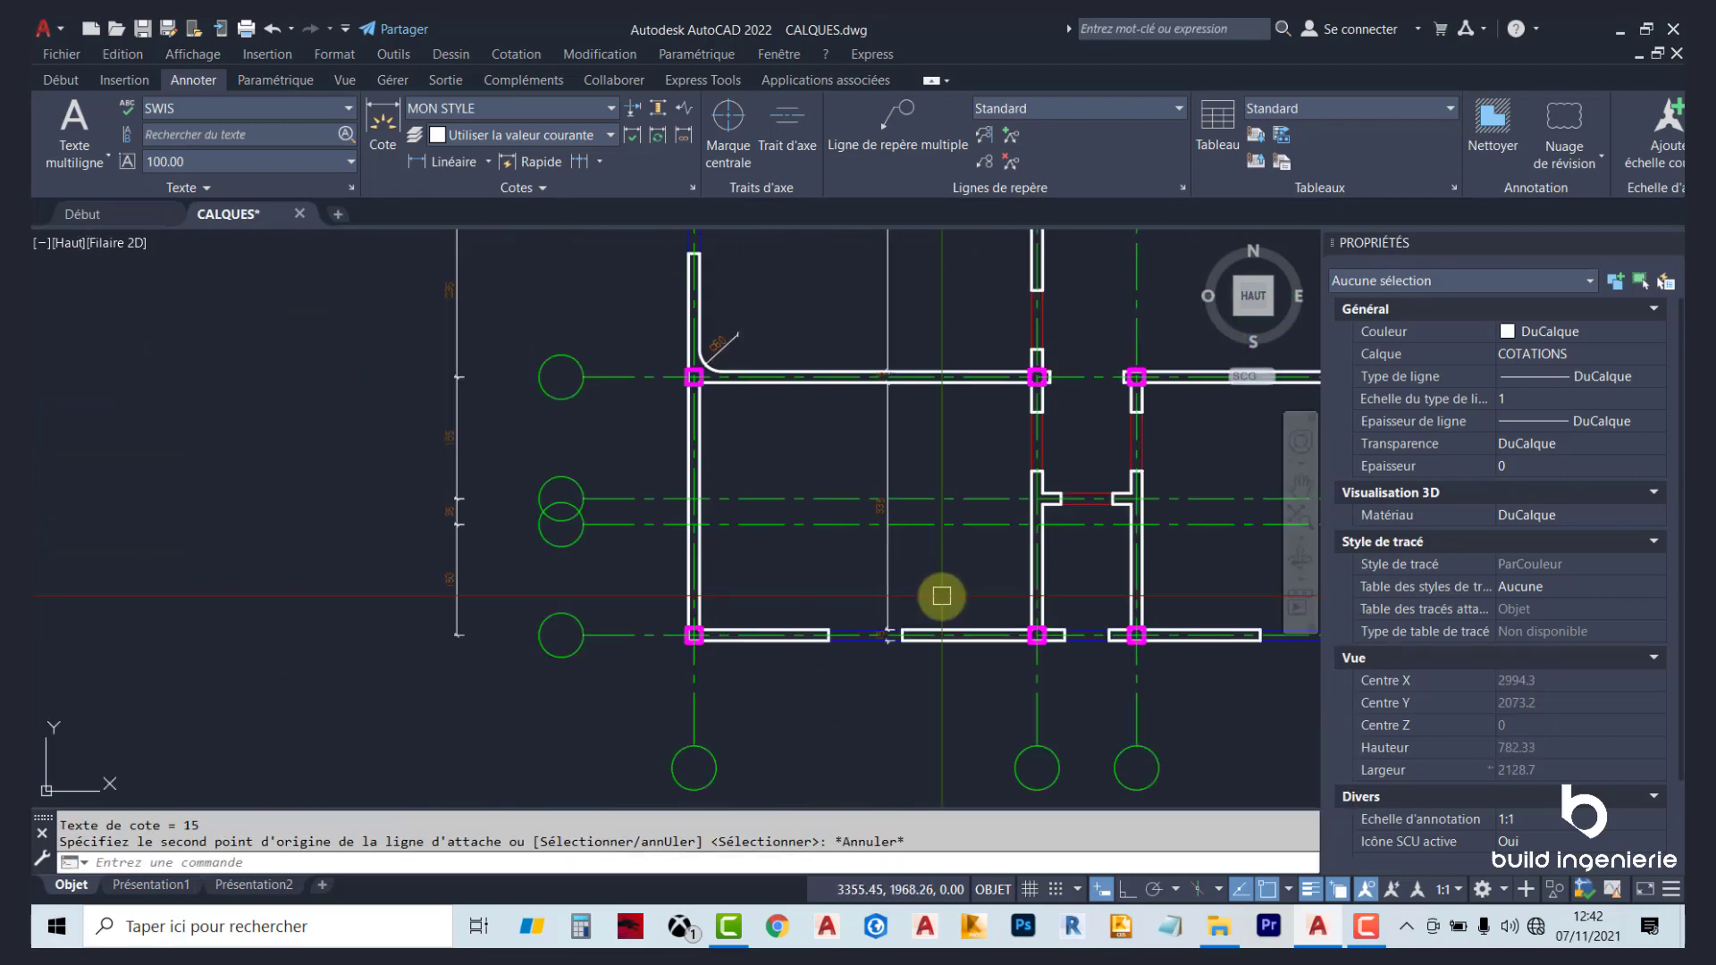
scroll(942, 596, down, 2)
Add a 35 baseline dimension using the 150 dimension as the base.
middle_drag(894, 464, 737, 505)
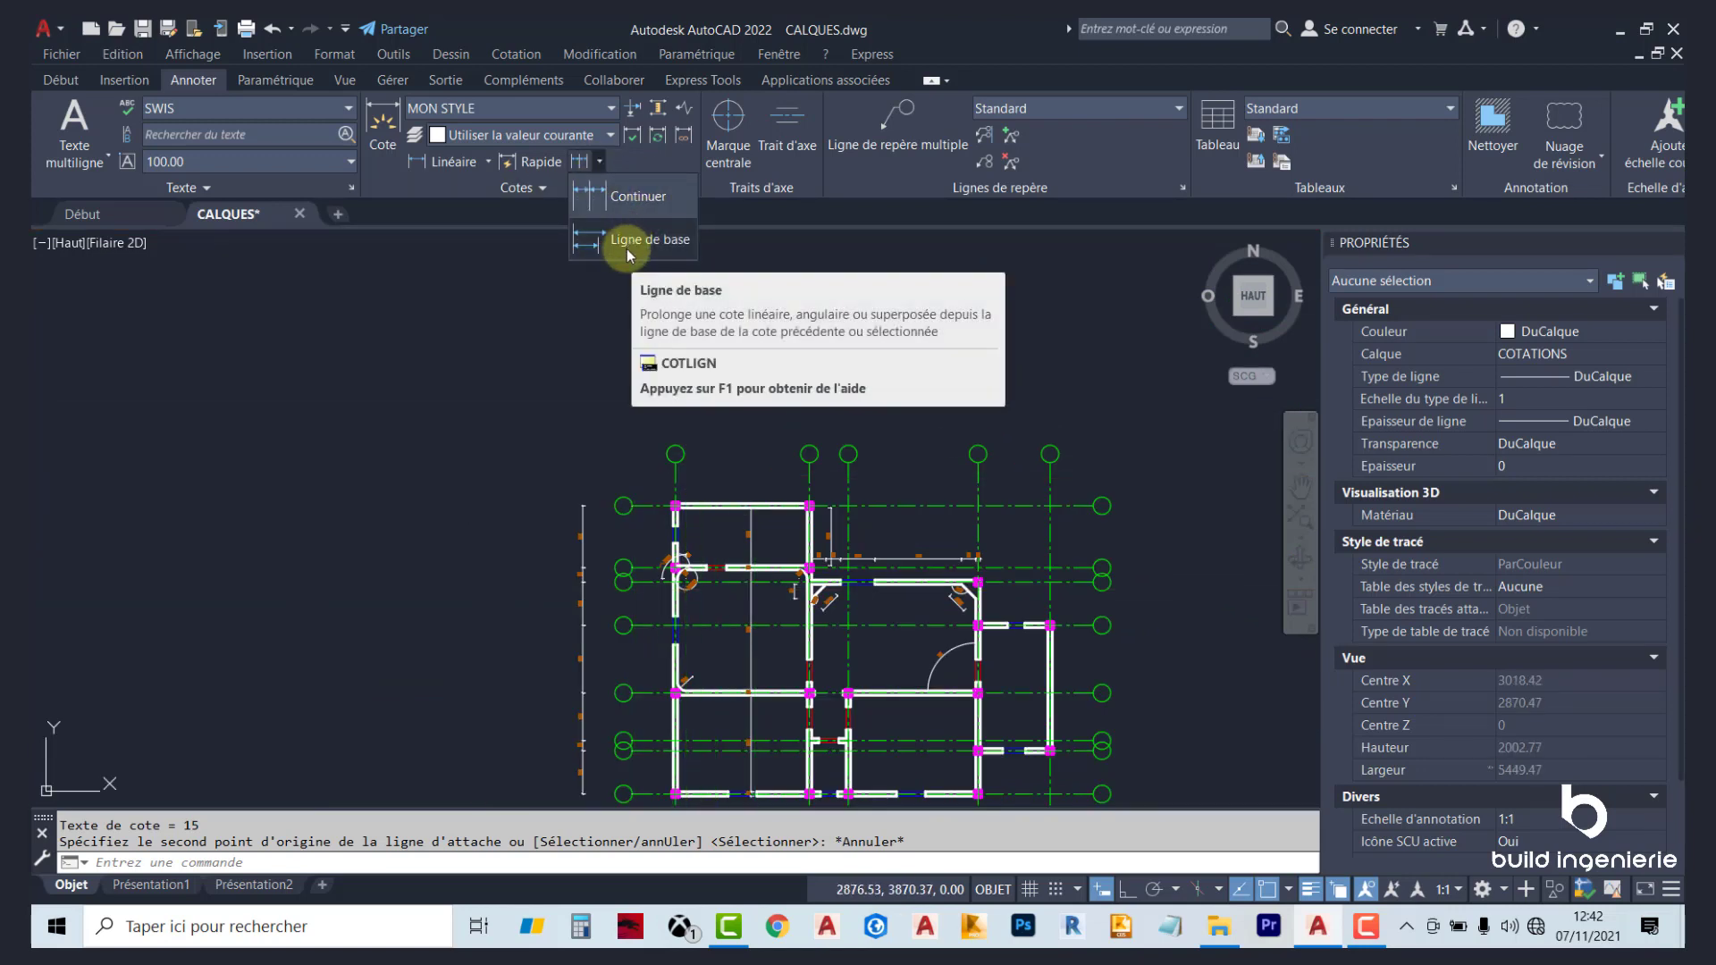
click(630, 241)
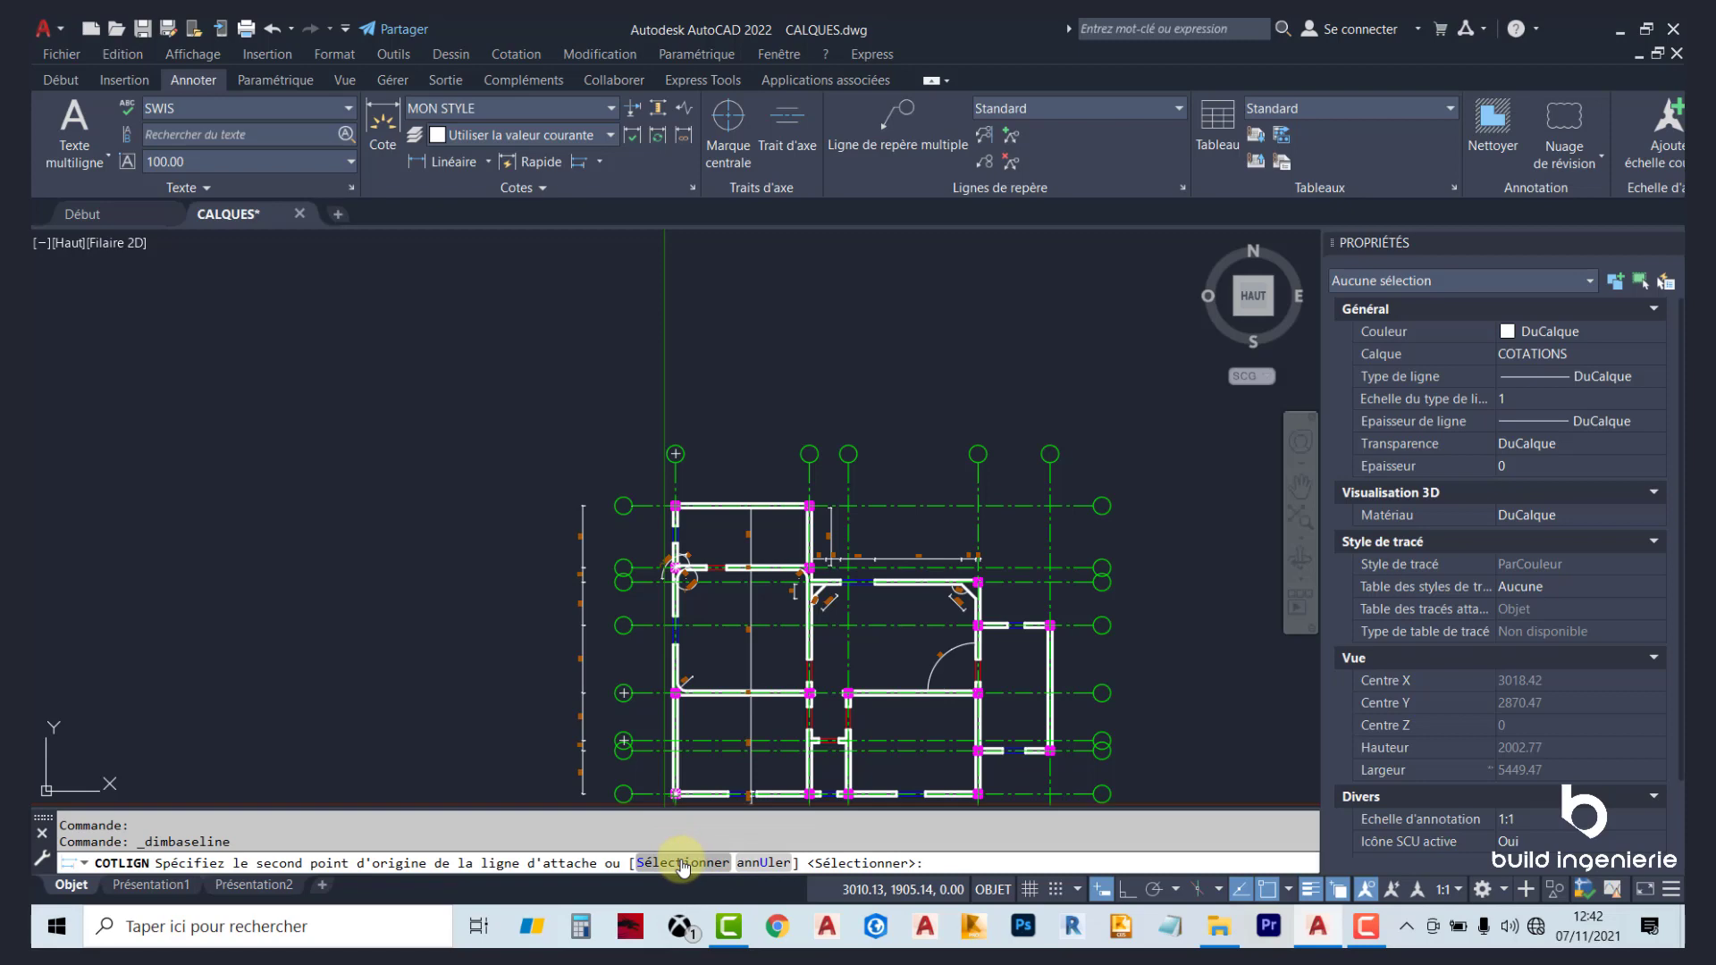
click(682, 868)
scroll(679, 729, up, 3)
scroll(672, 561, up, 2)
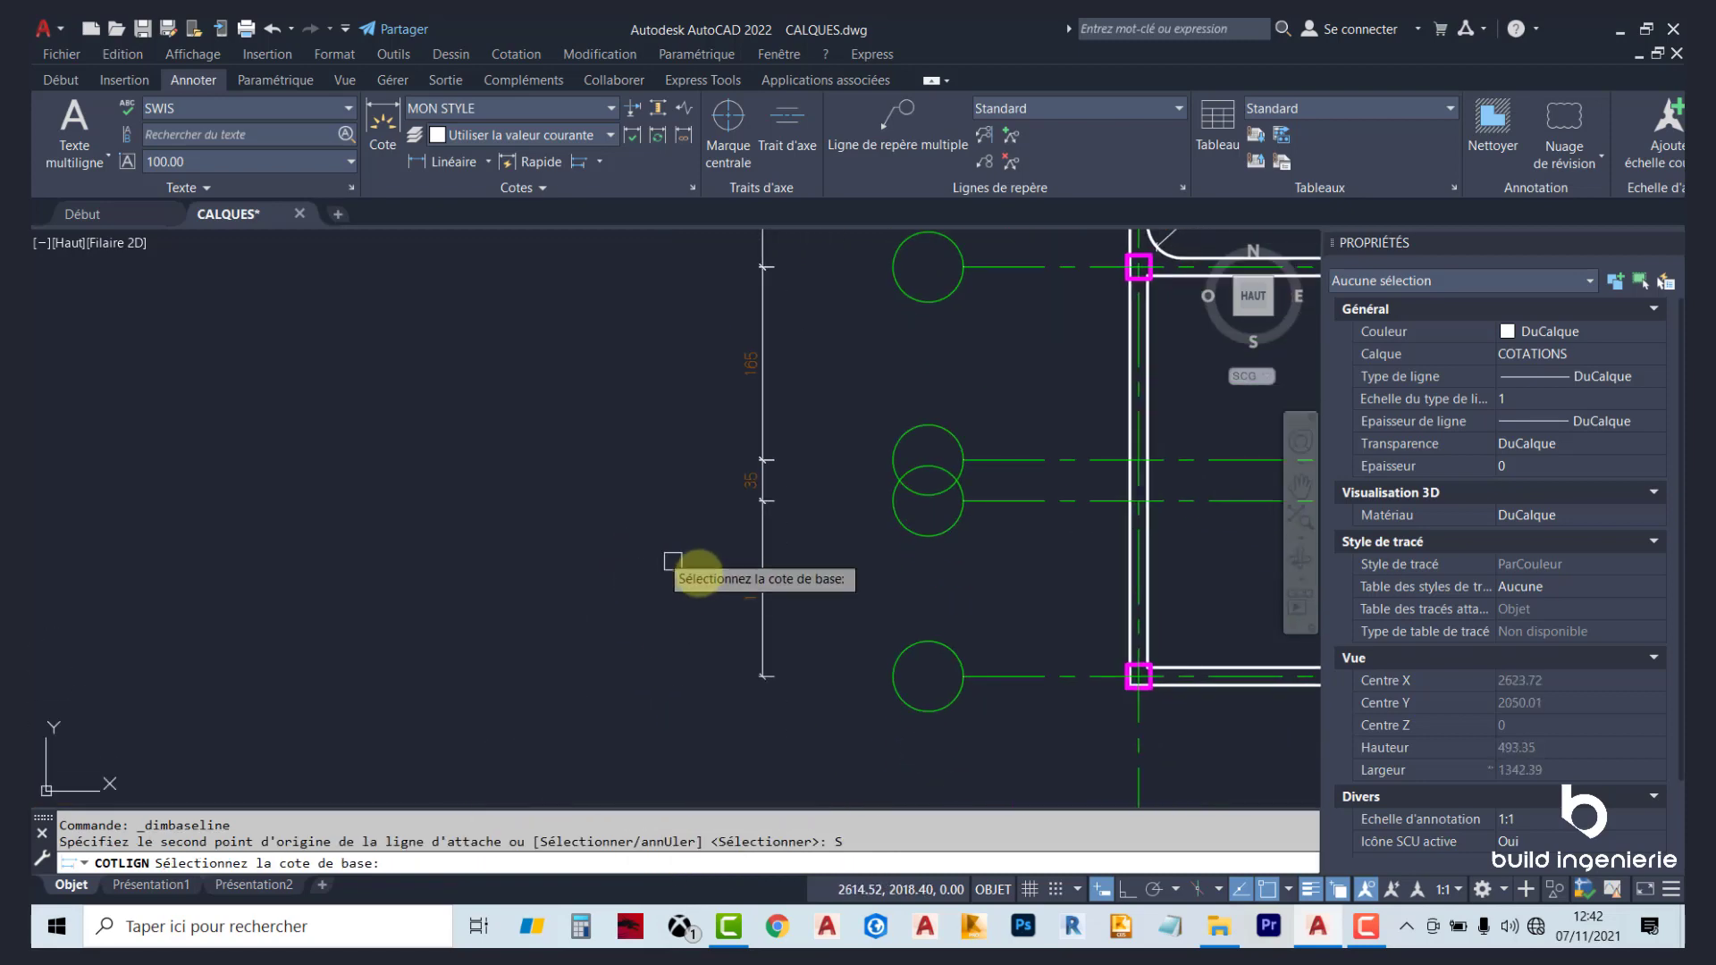
click(766, 573)
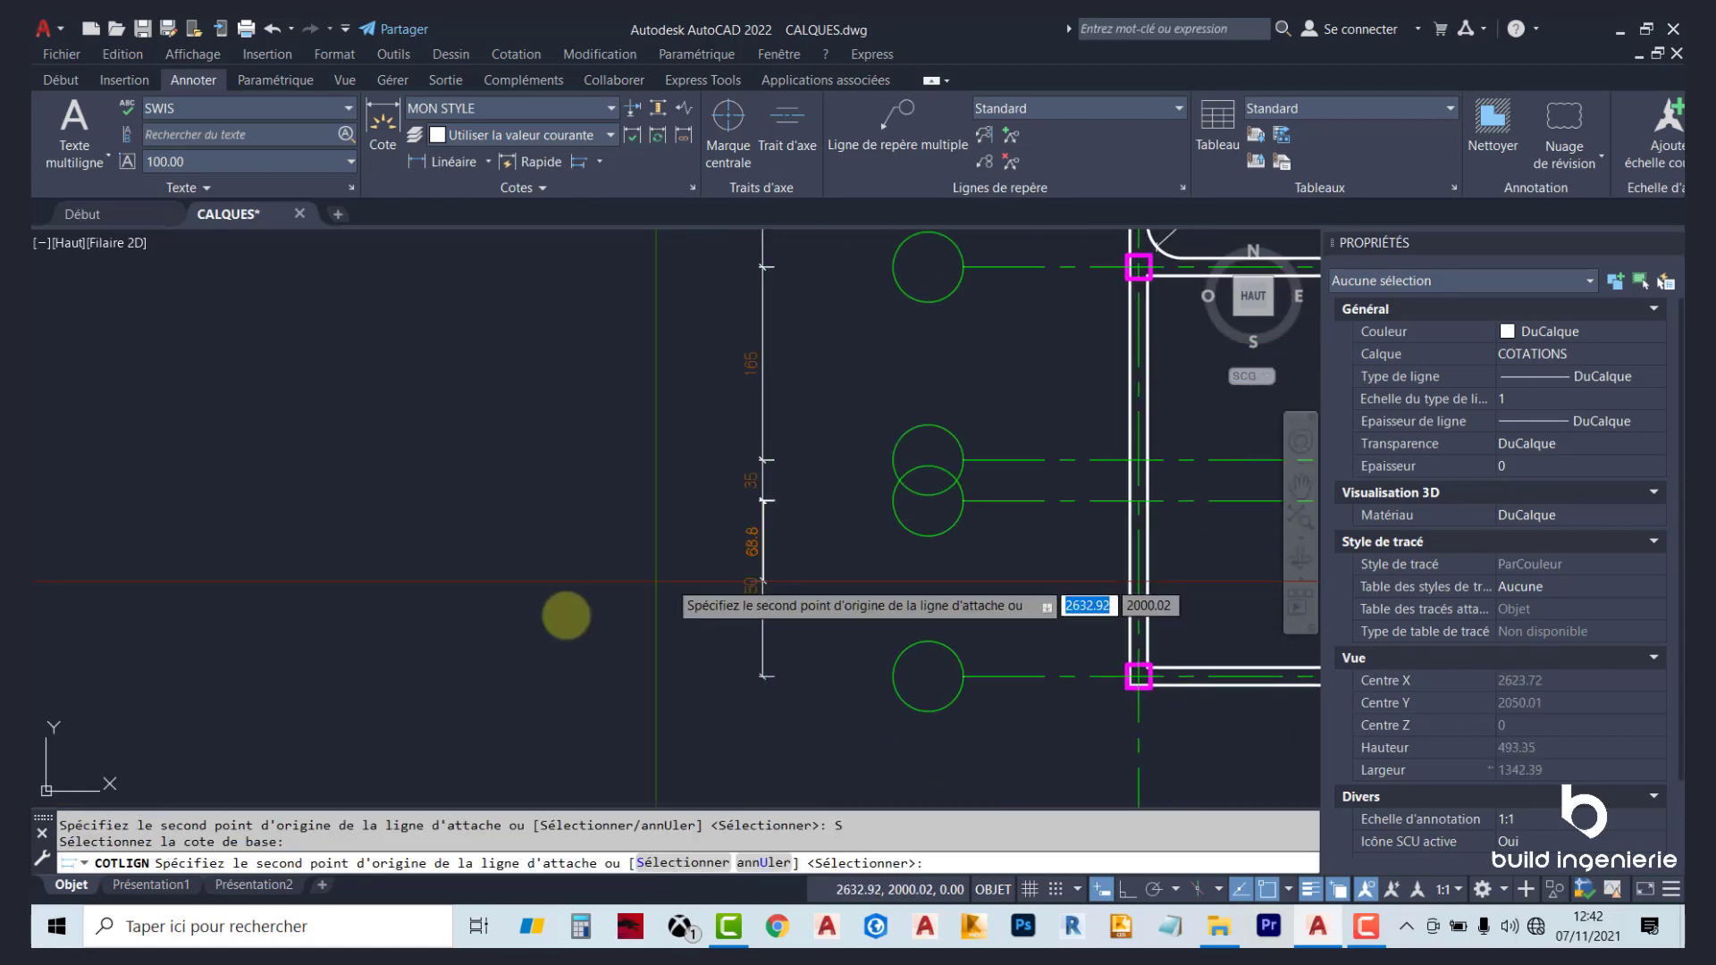
click(866, 459)
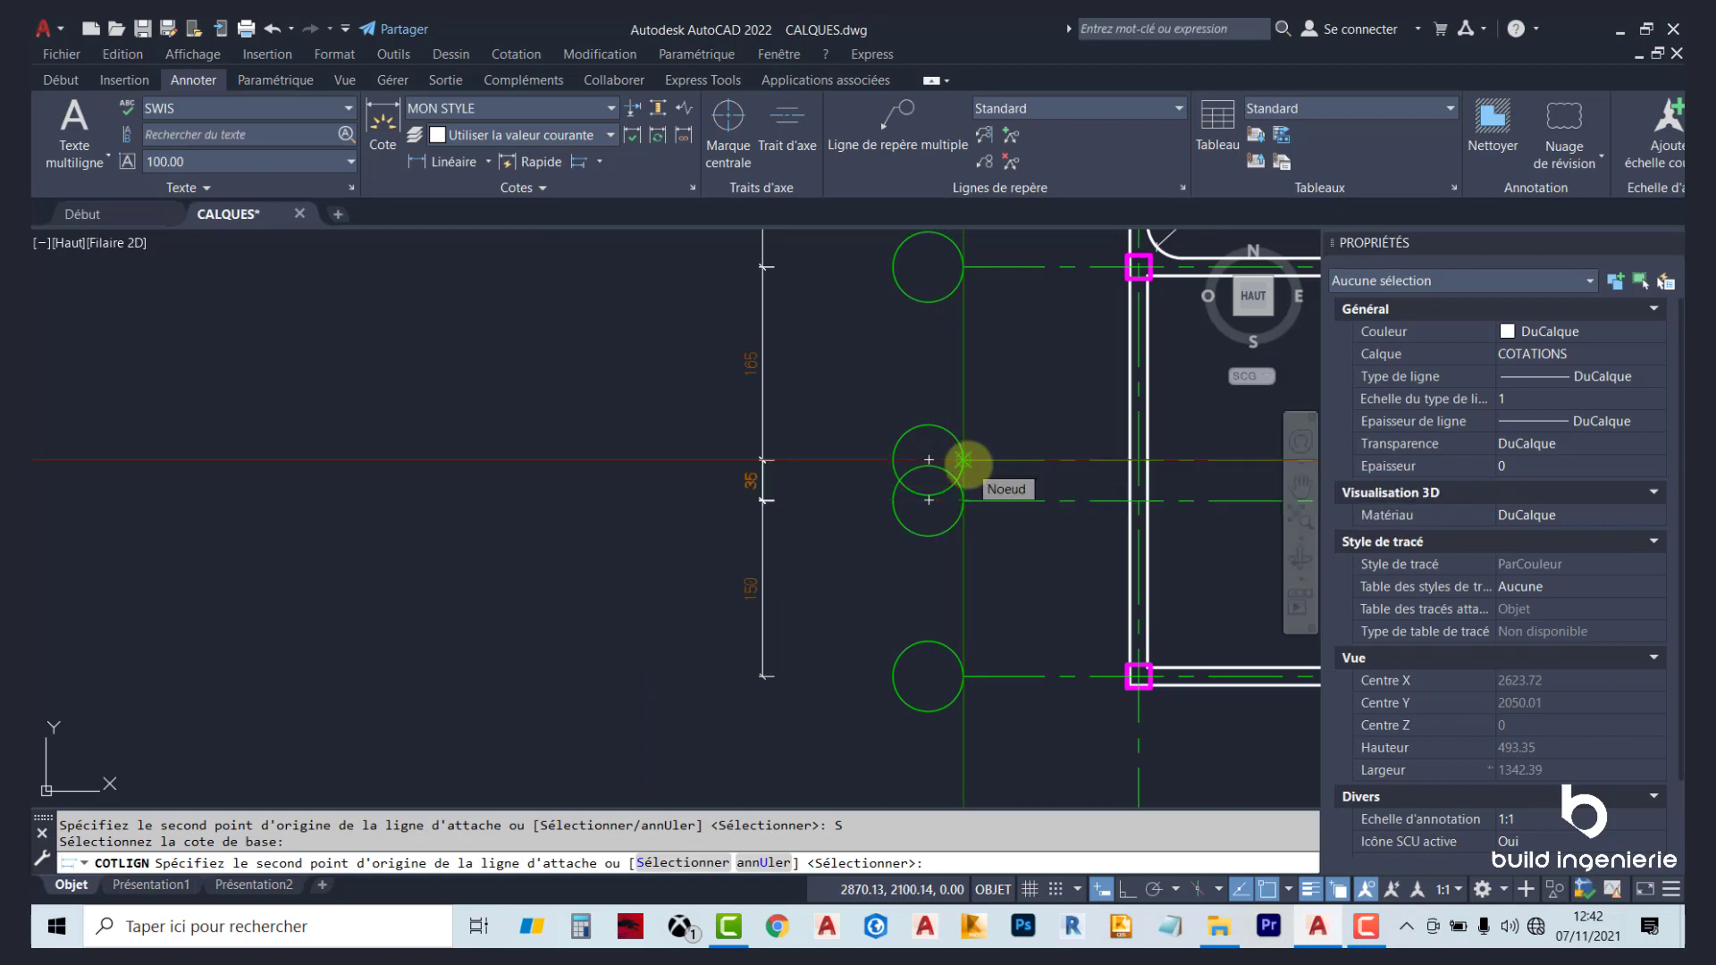
key(Escape)
Crossing-window select the vertical dimension column on the plan's left side.
scroll(858, 635, down, 4)
click(848, 670)
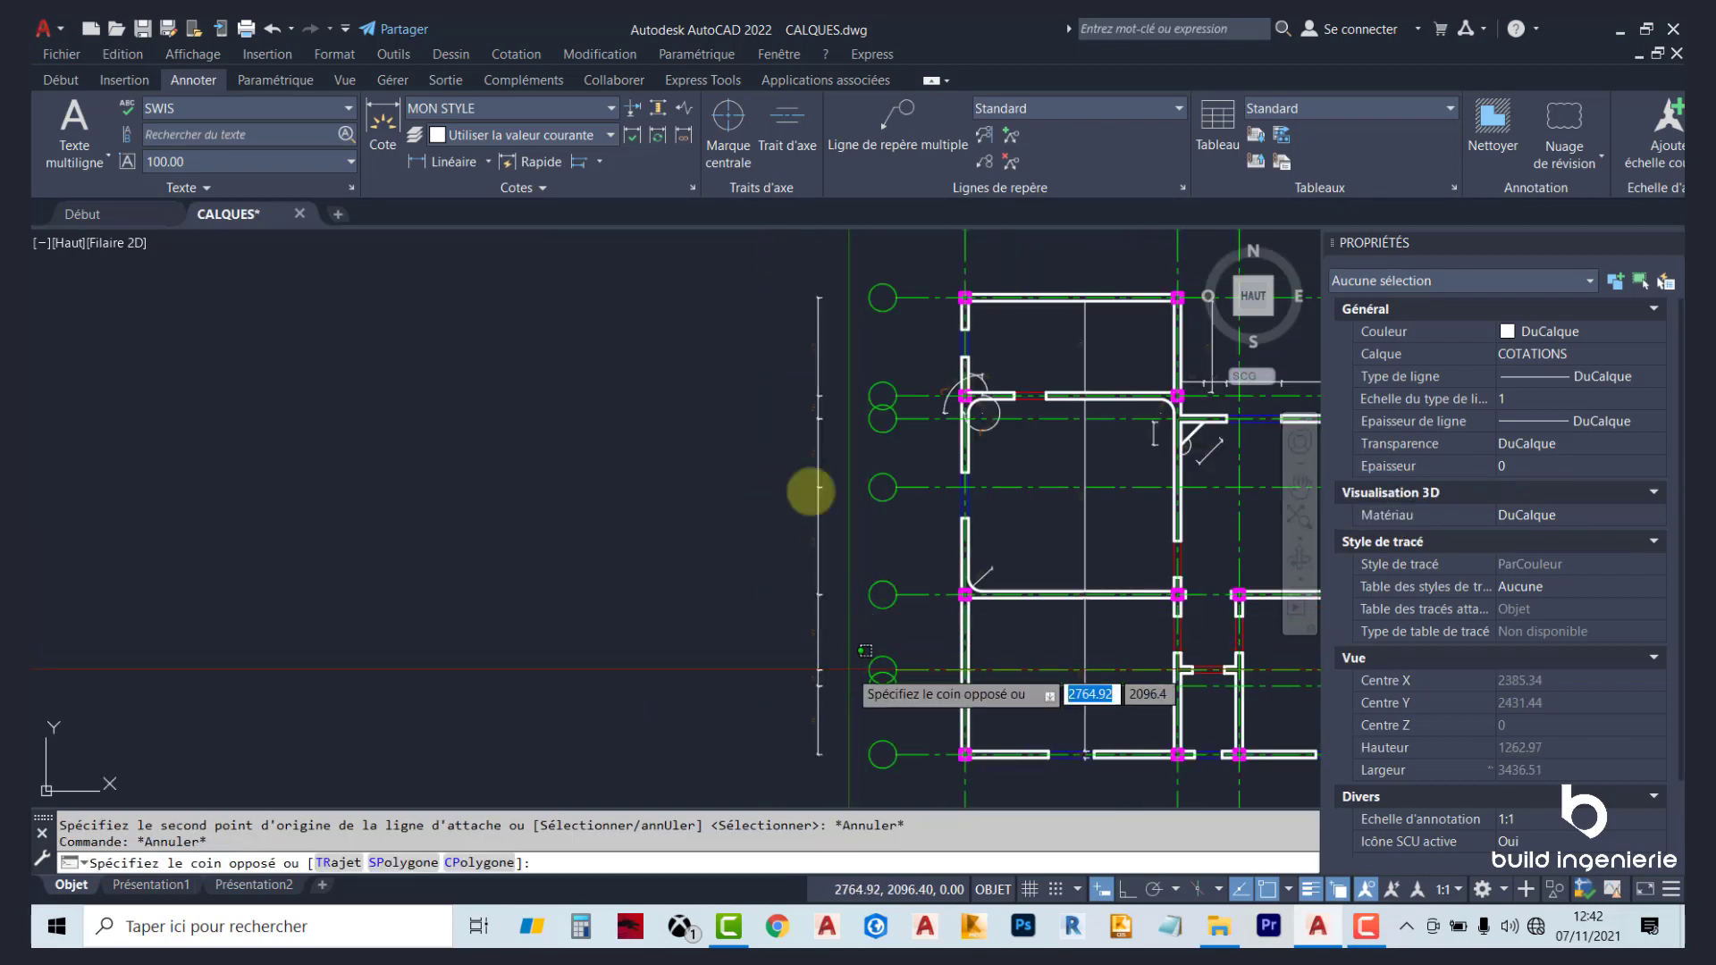
click(796, 295)
Delete the selected left dimensions and place 185 and 585 baseline dimensions at the axis circles.
key(Delete)
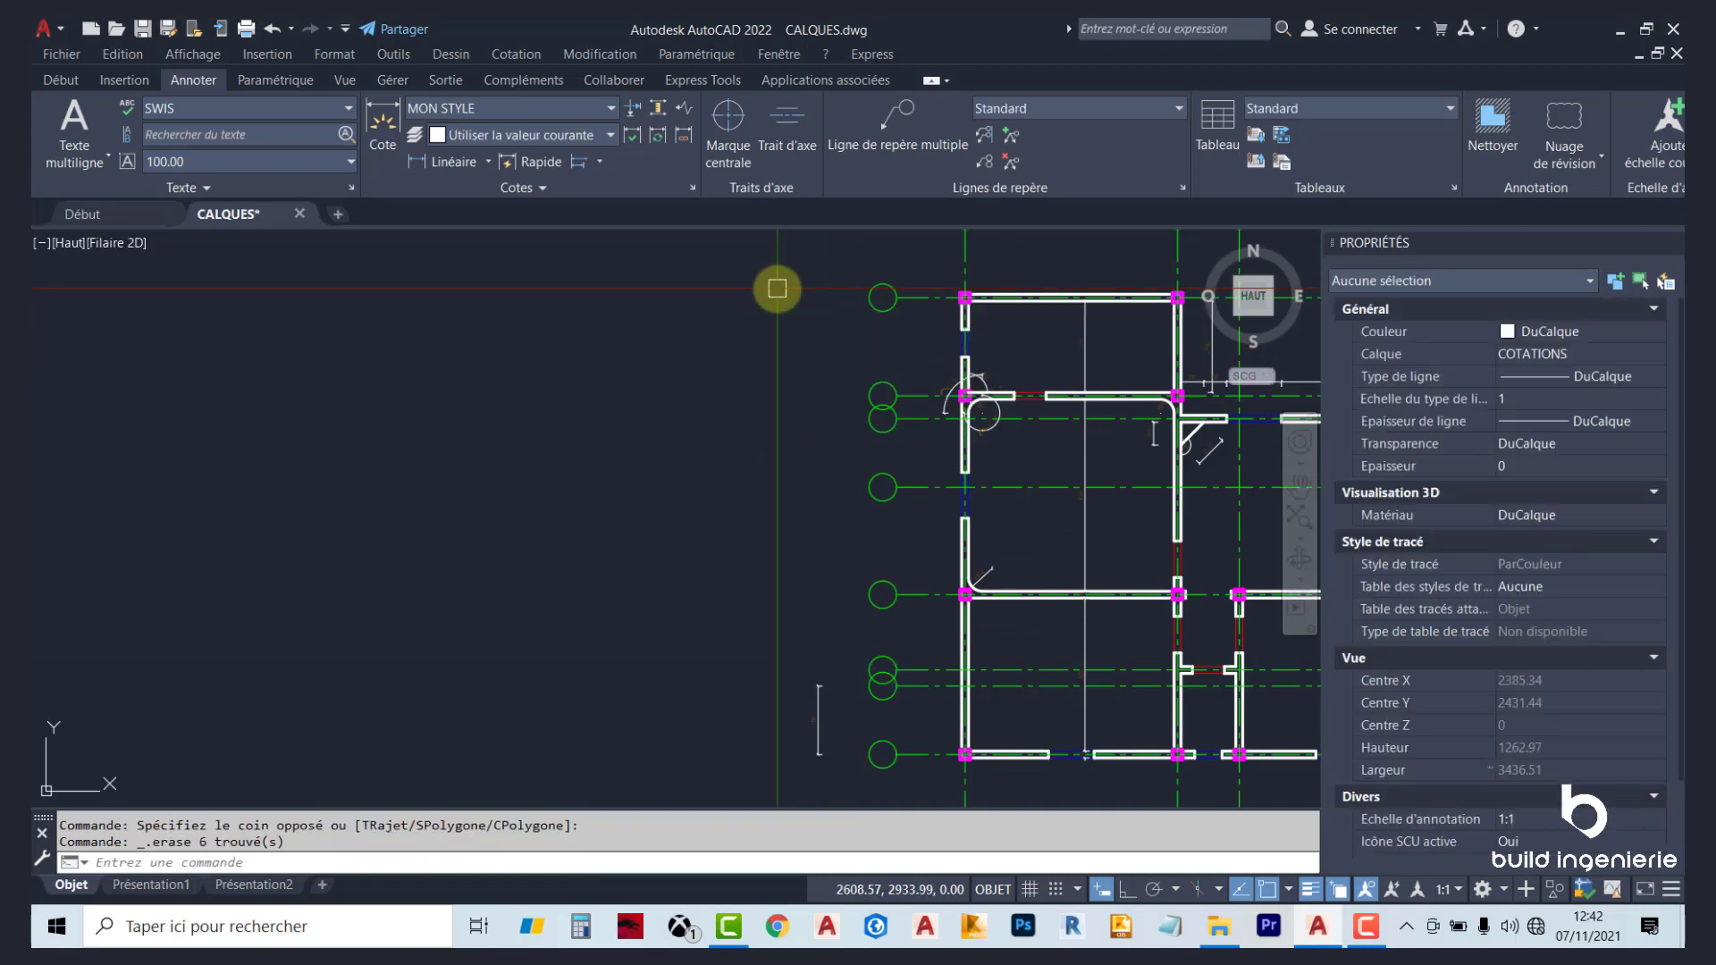
click(588, 161)
scroll(823, 603, up, 2)
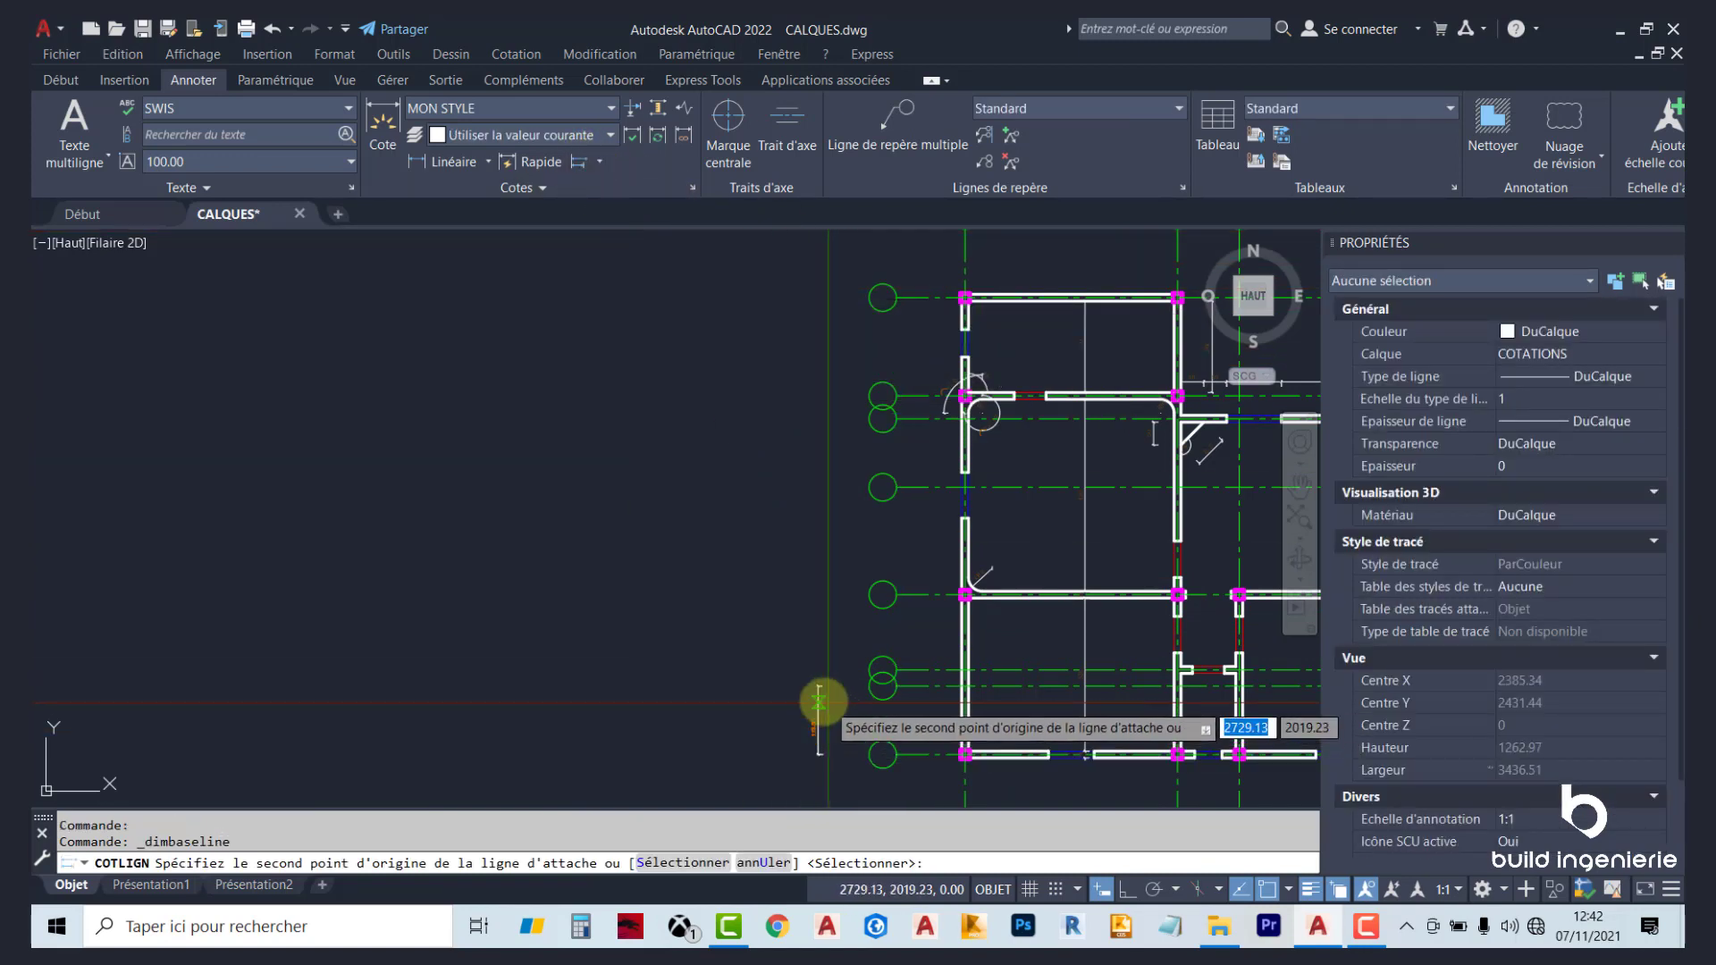
scroll(828, 597, up, 2)
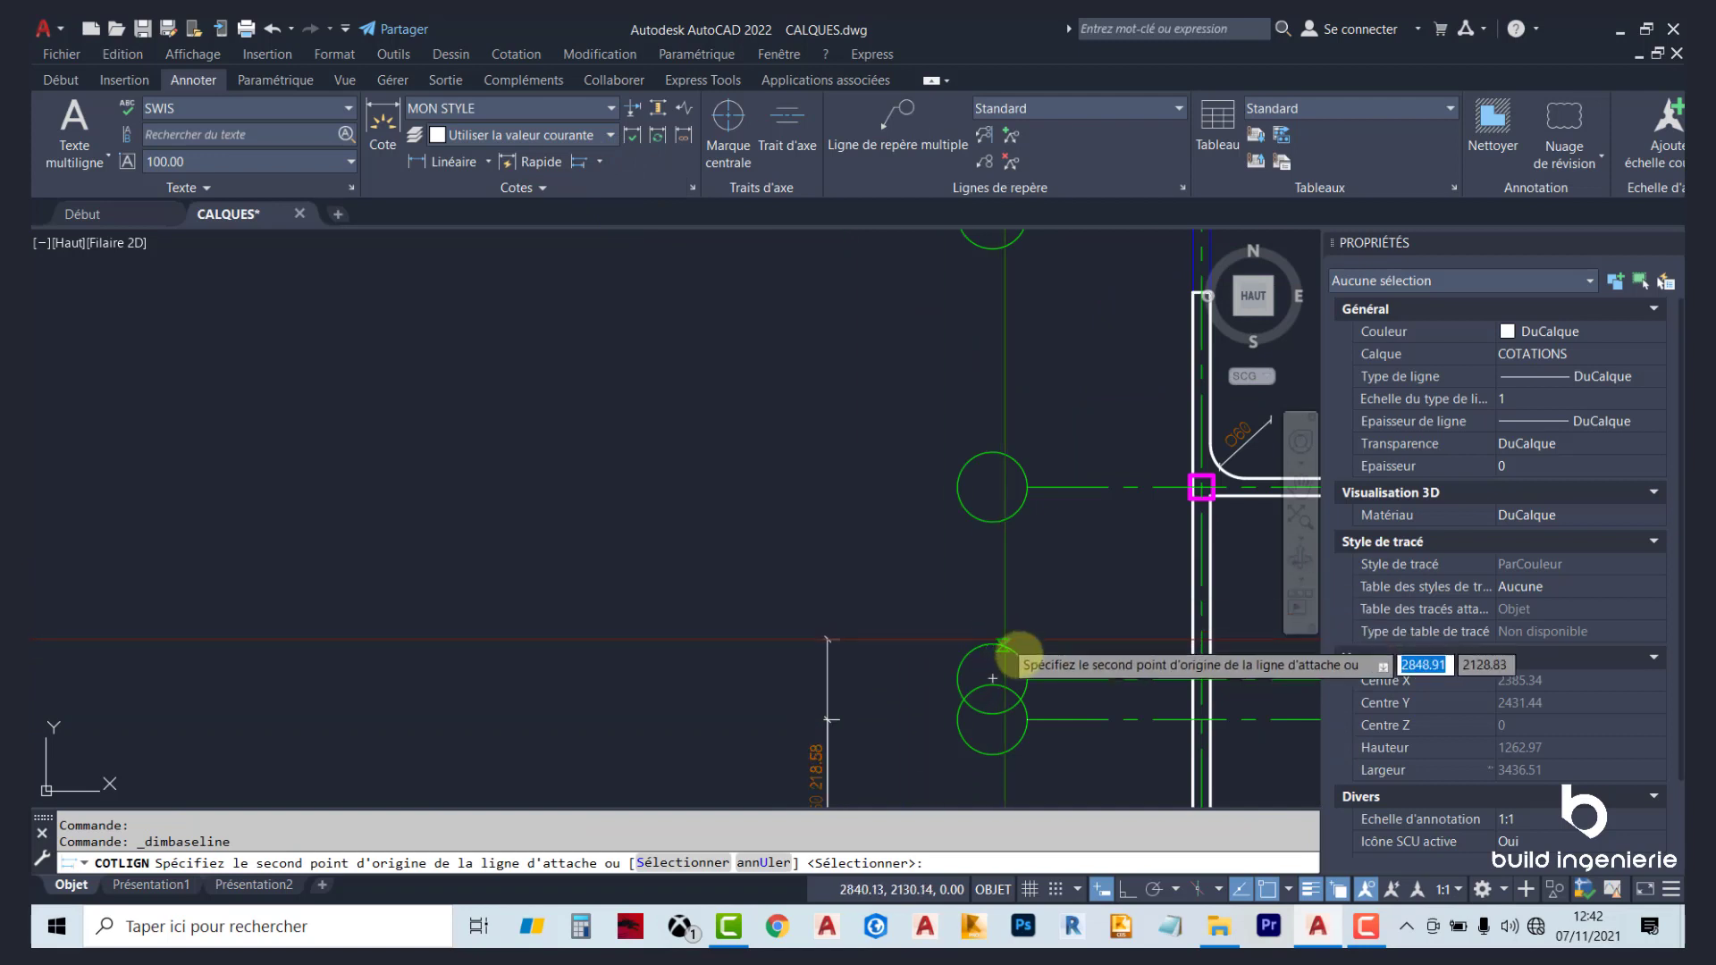
middle_drag(1042, 711, 934, 496)
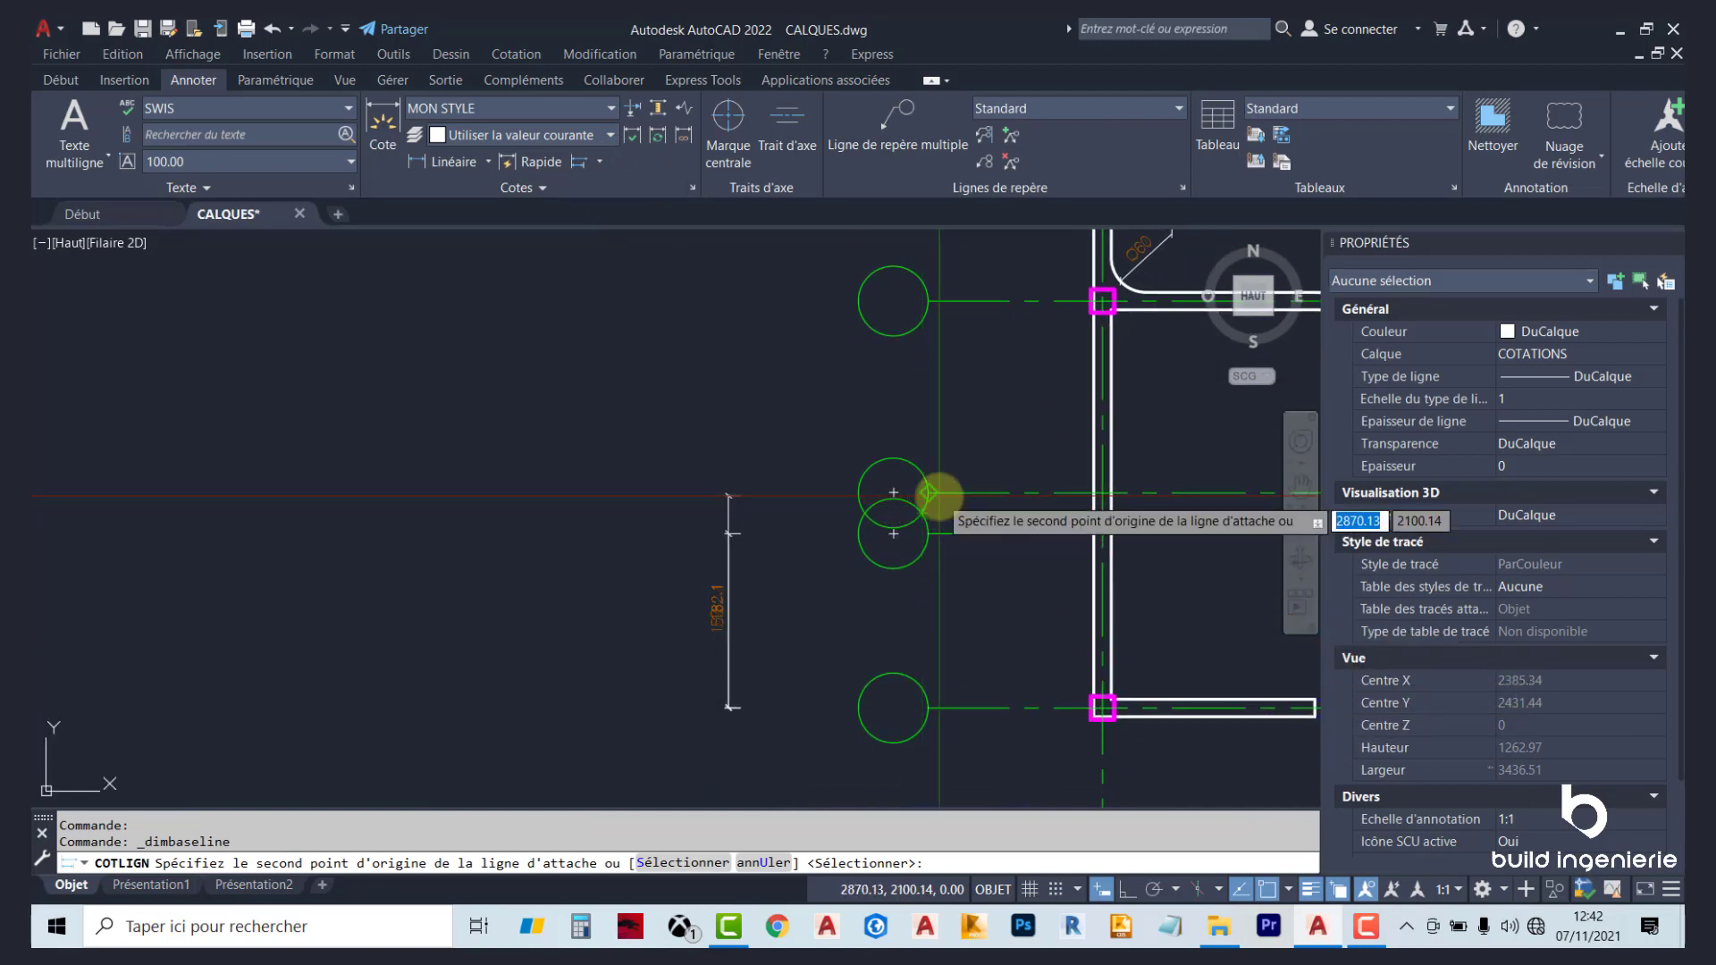
click(929, 492)
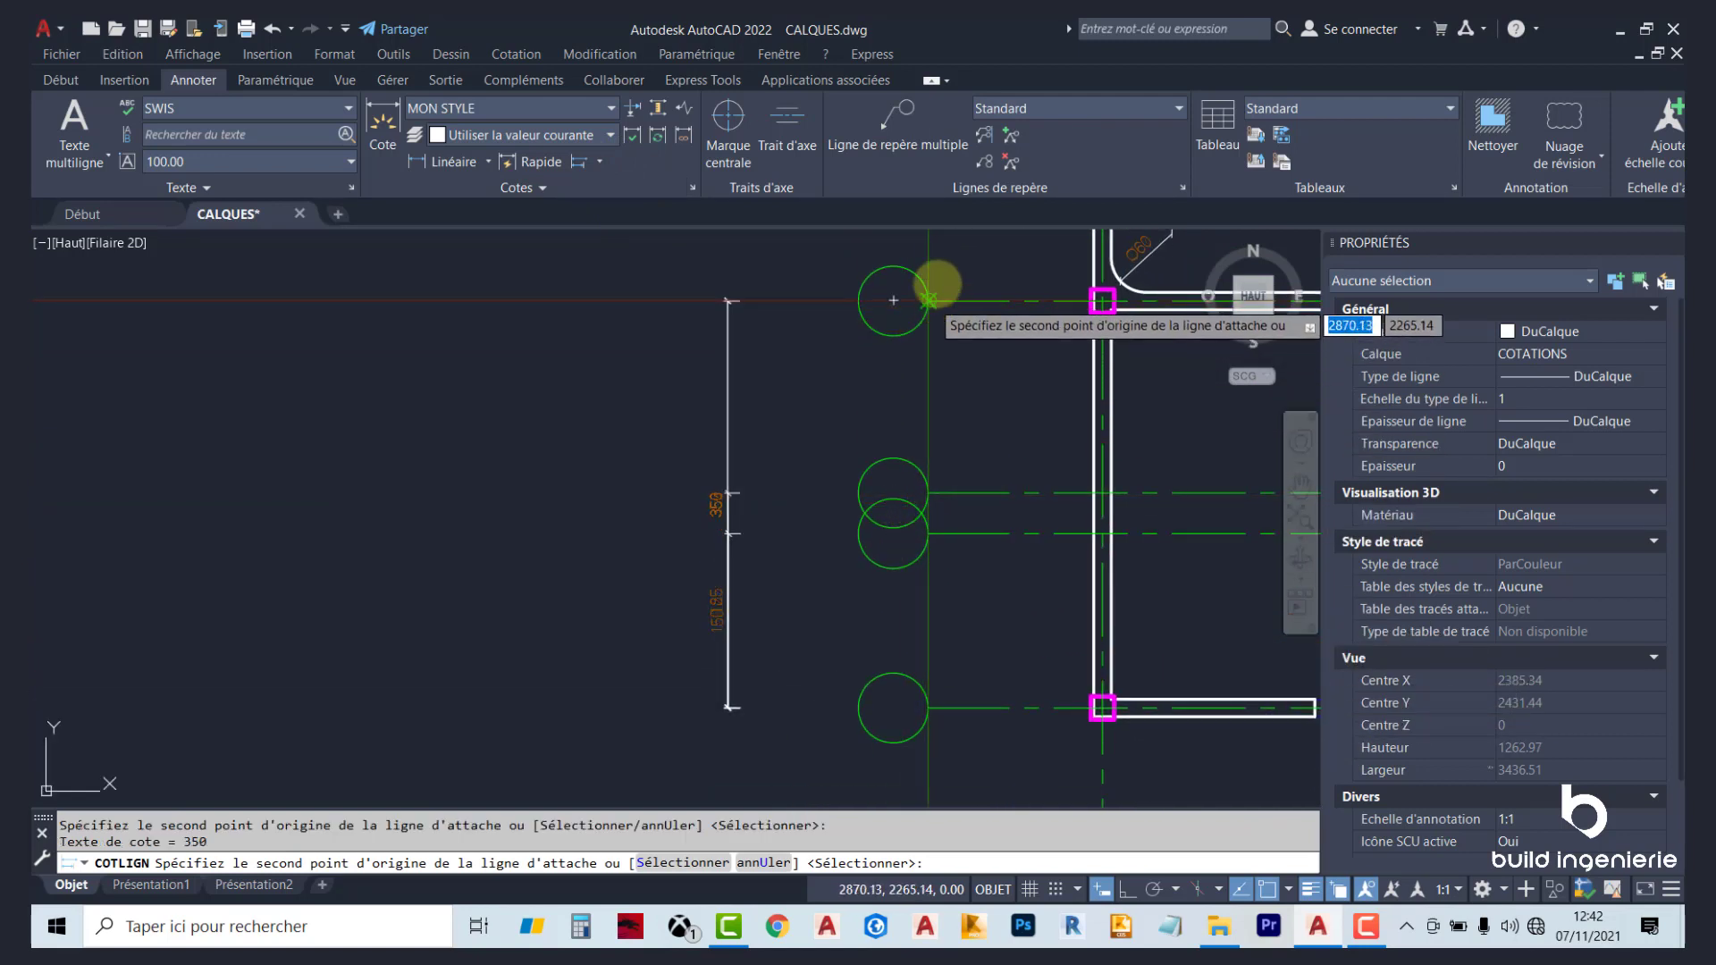
click(930, 300)
Add 785 and 1000 baseline dimensions, undoing the misplaced 729.37 one.
middle_drag(930, 304, 981, 586)
middle_drag(988, 371, 977, 634)
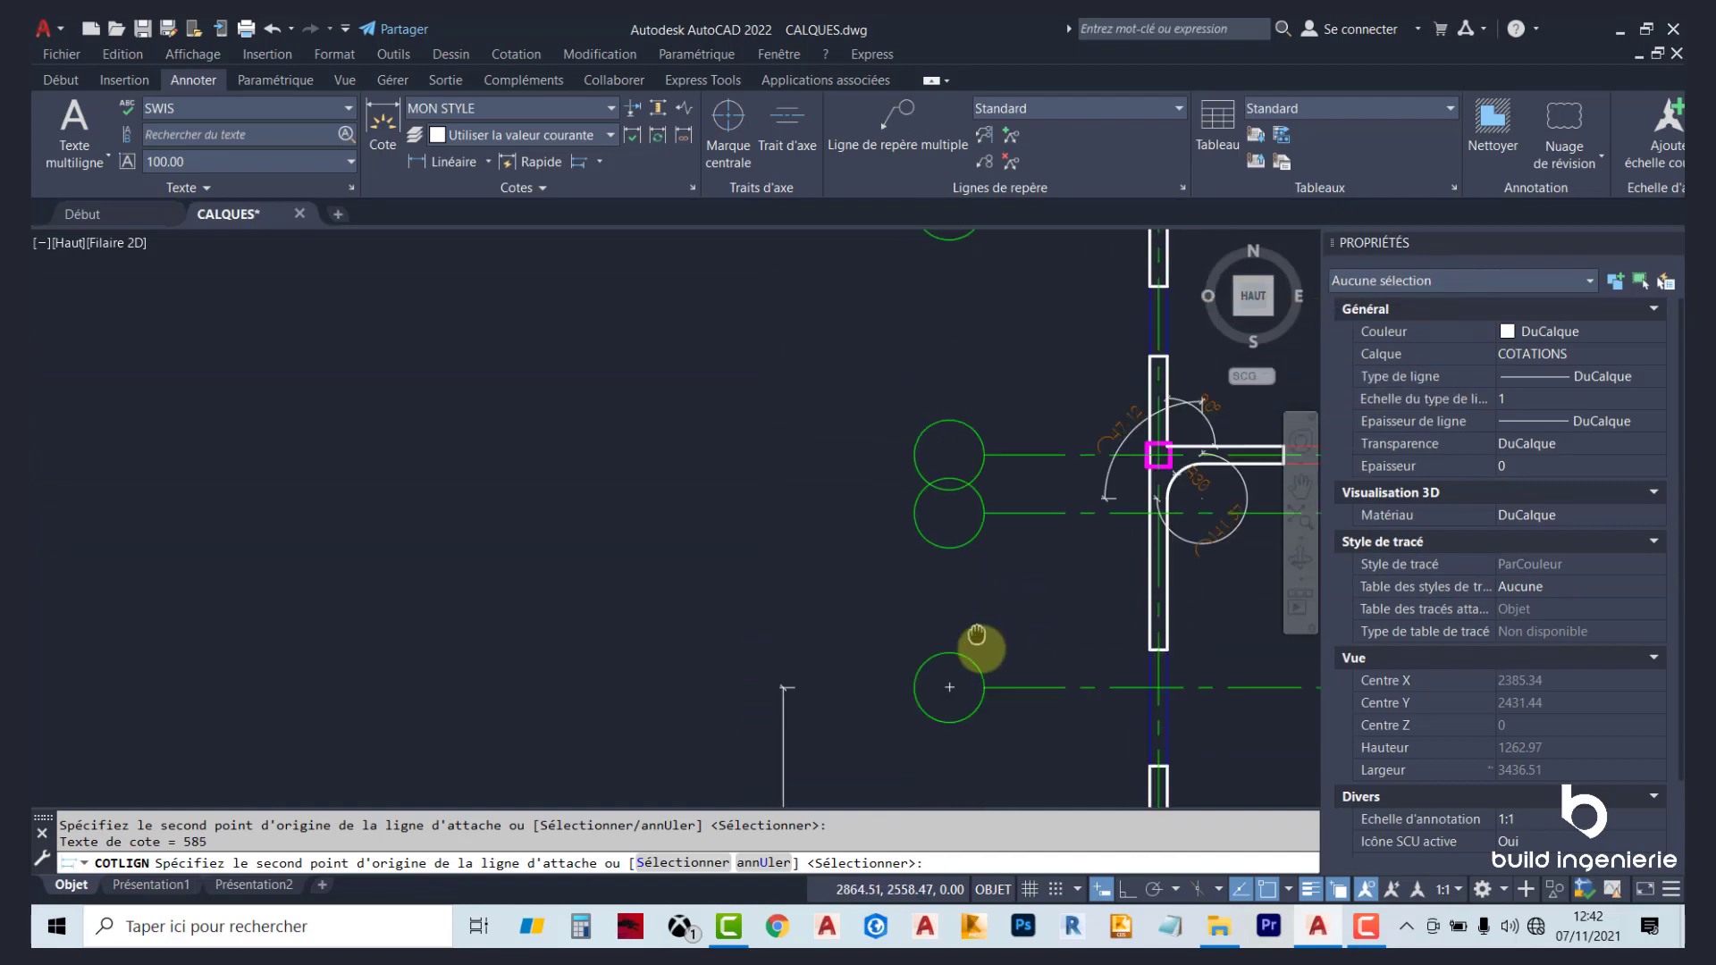
click(984, 454)
key(ctrl+z)
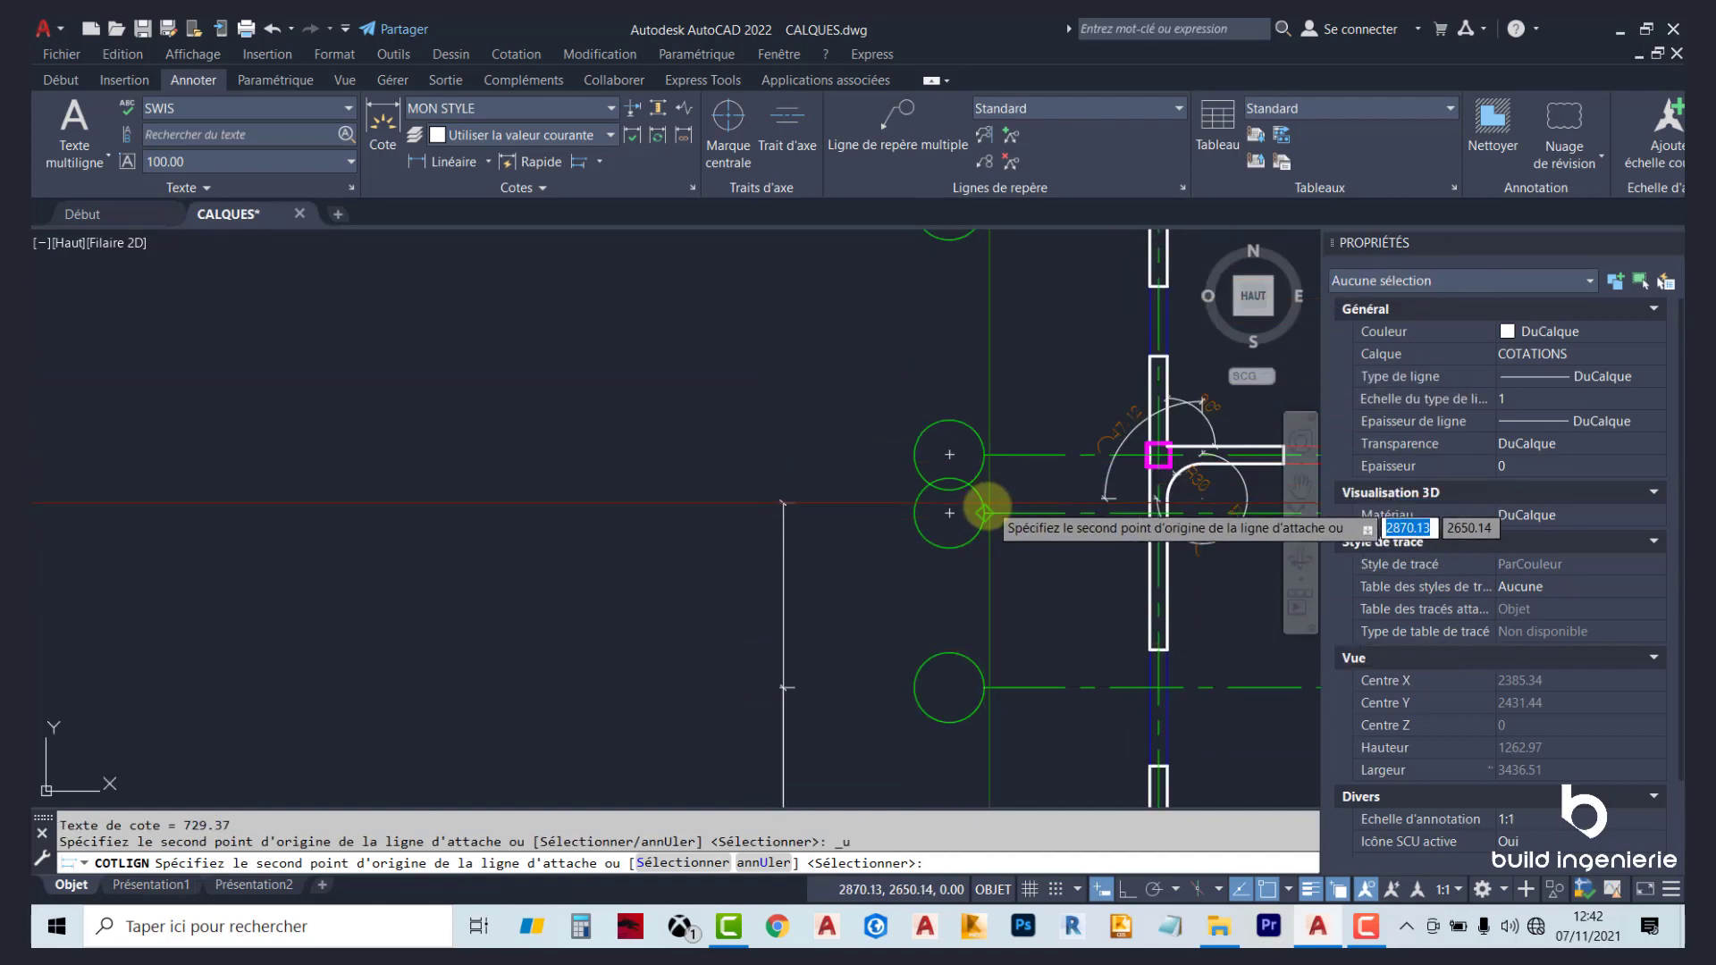
click(984, 454)
middle_drag(1006, 242, 989, 486)
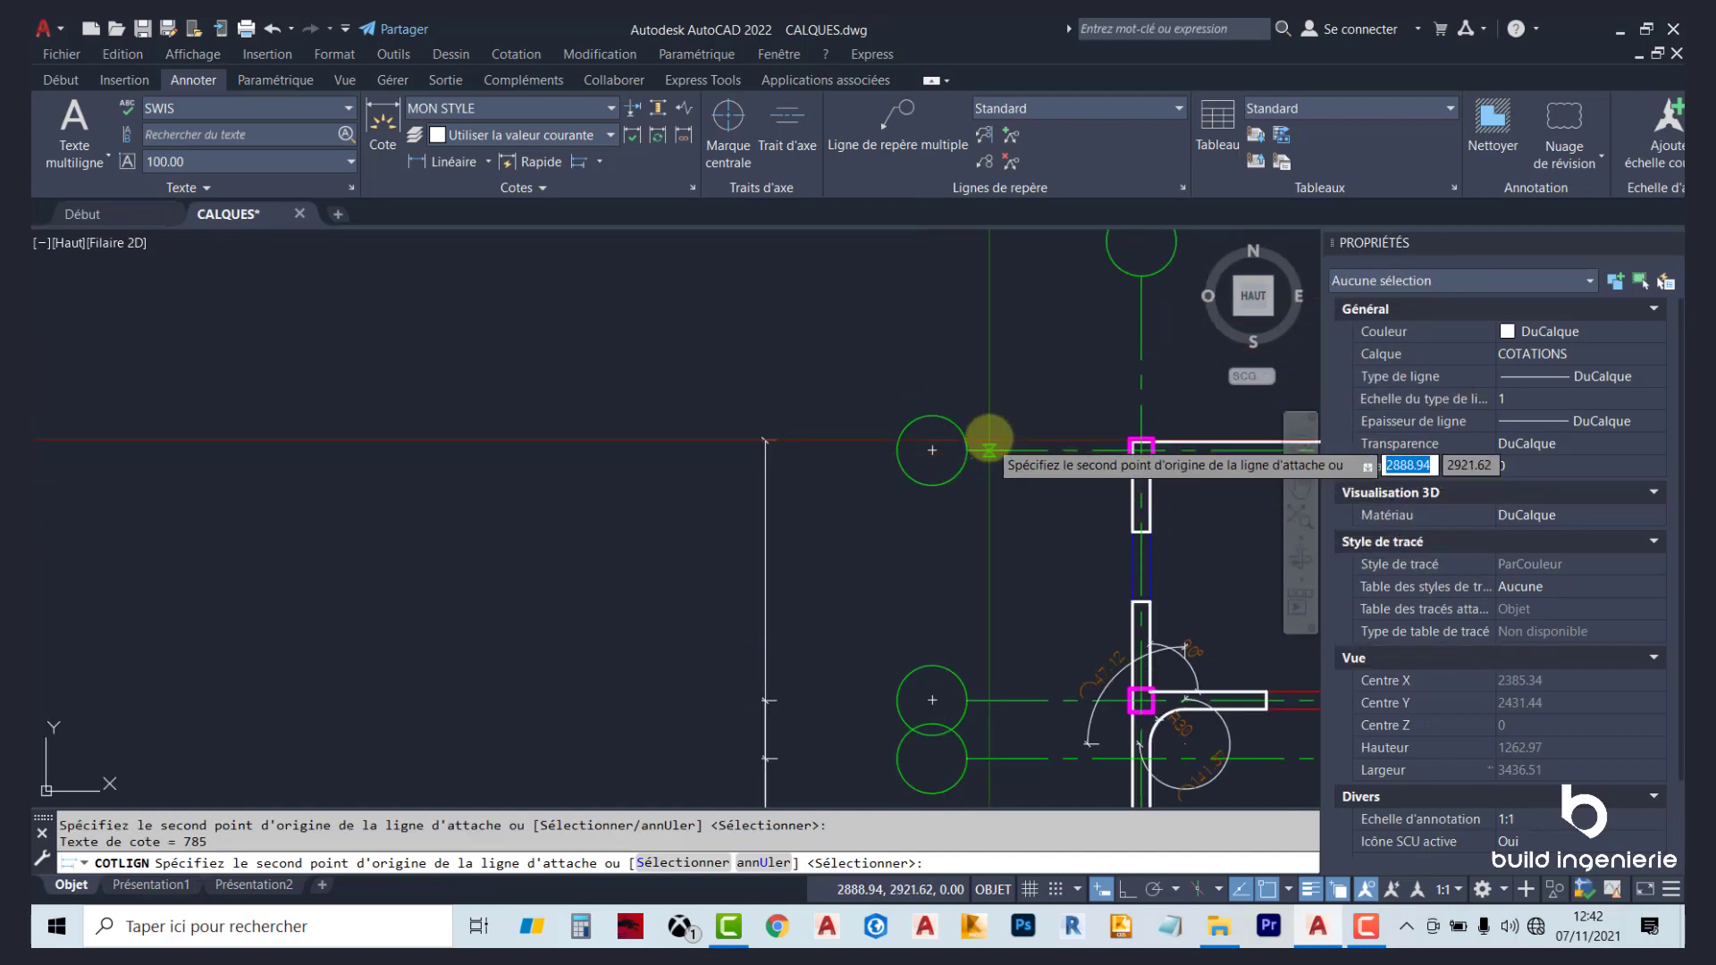
click(974, 451)
scroll(1015, 356, down, 2)
key(Escape)
scroll(942, 490, up, 1)
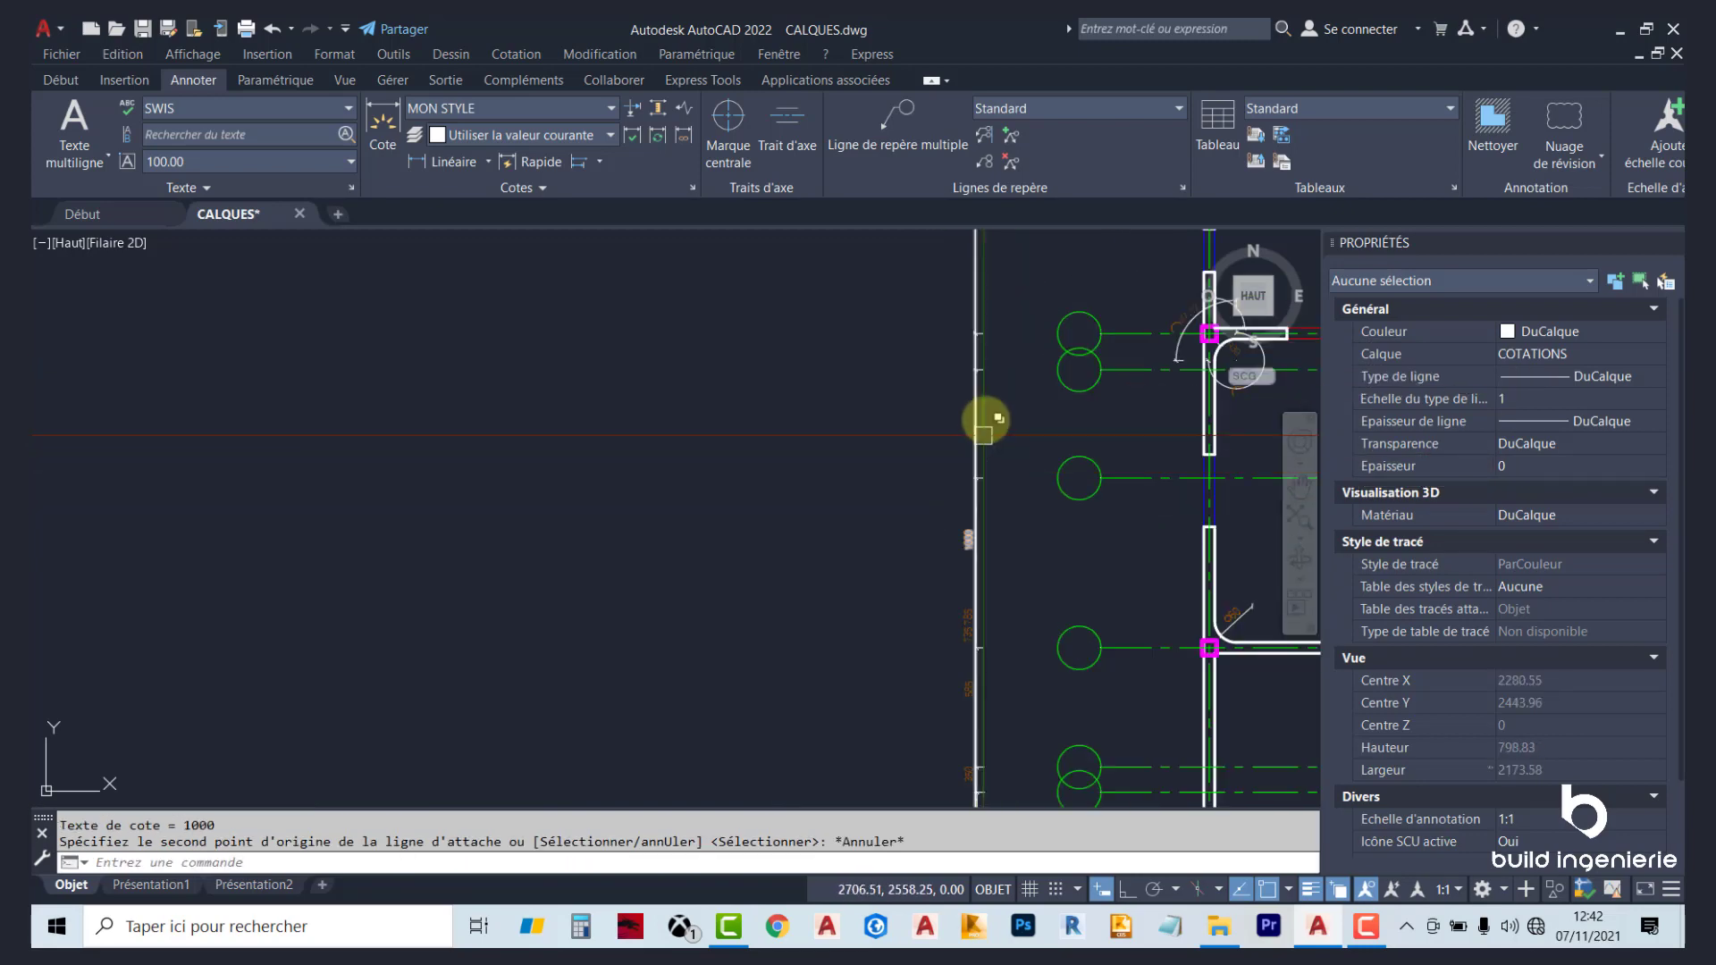
scroll(983, 436, down, 2)
scroll(983, 556, up, 4)
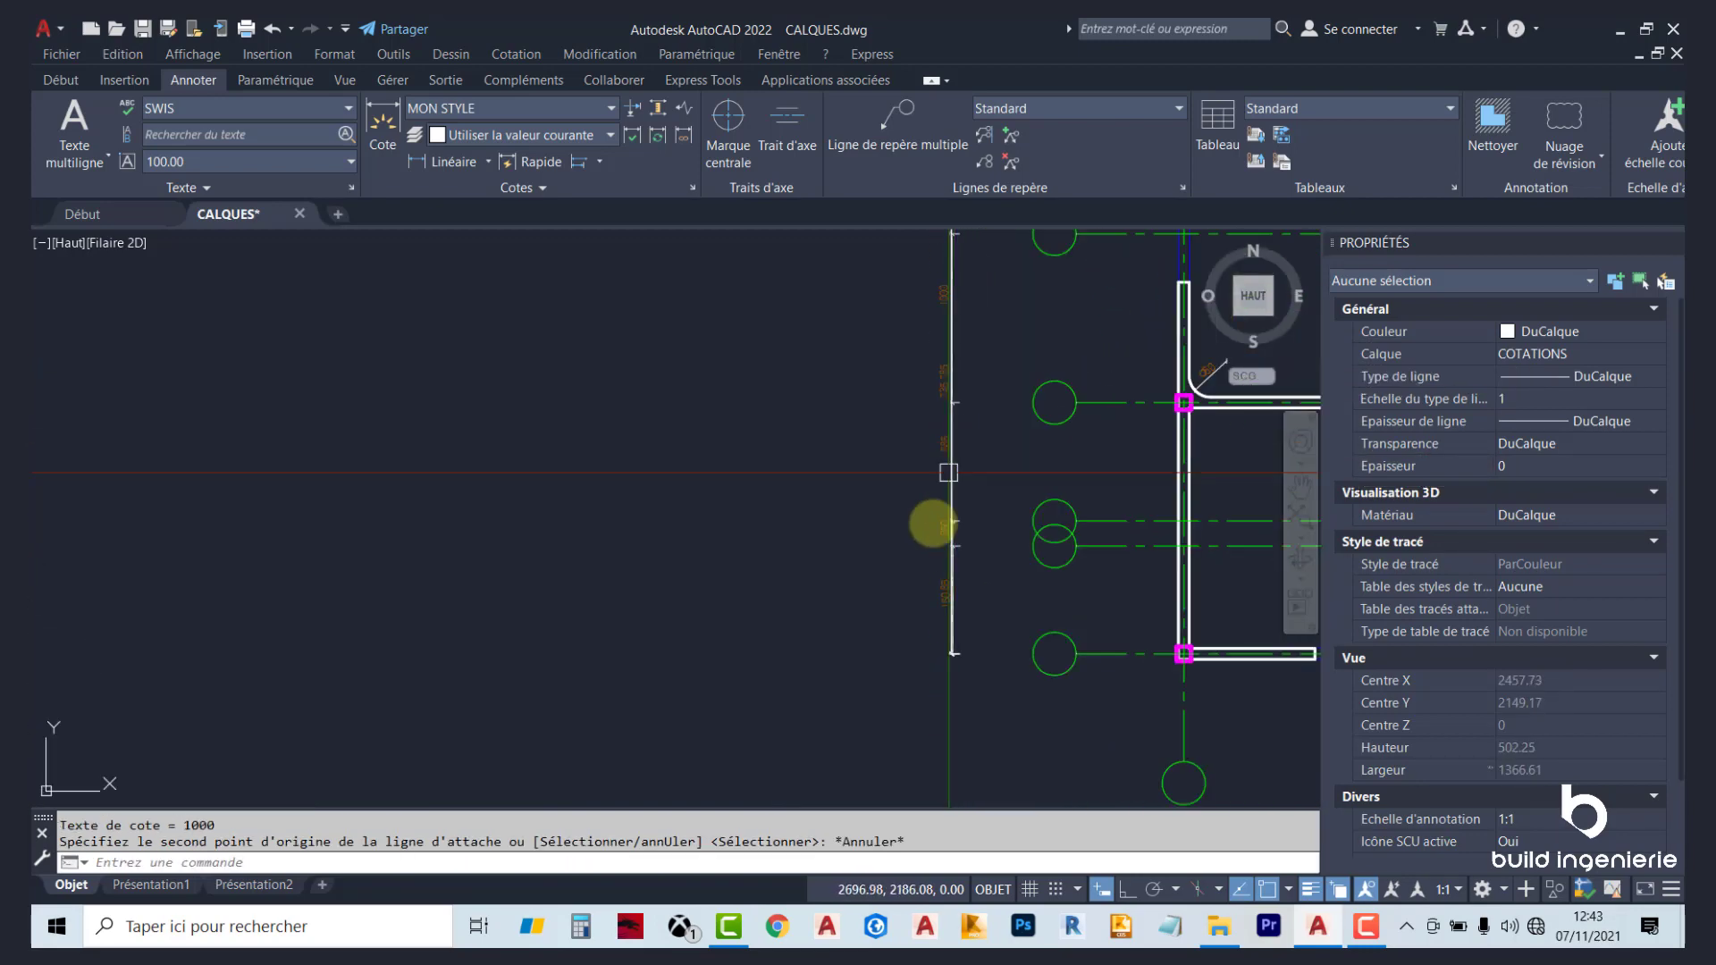
Shift one of the stacked vertical dimensions farther left using its middle grip.
scroll(942, 583, up, 4)
click(947, 583)
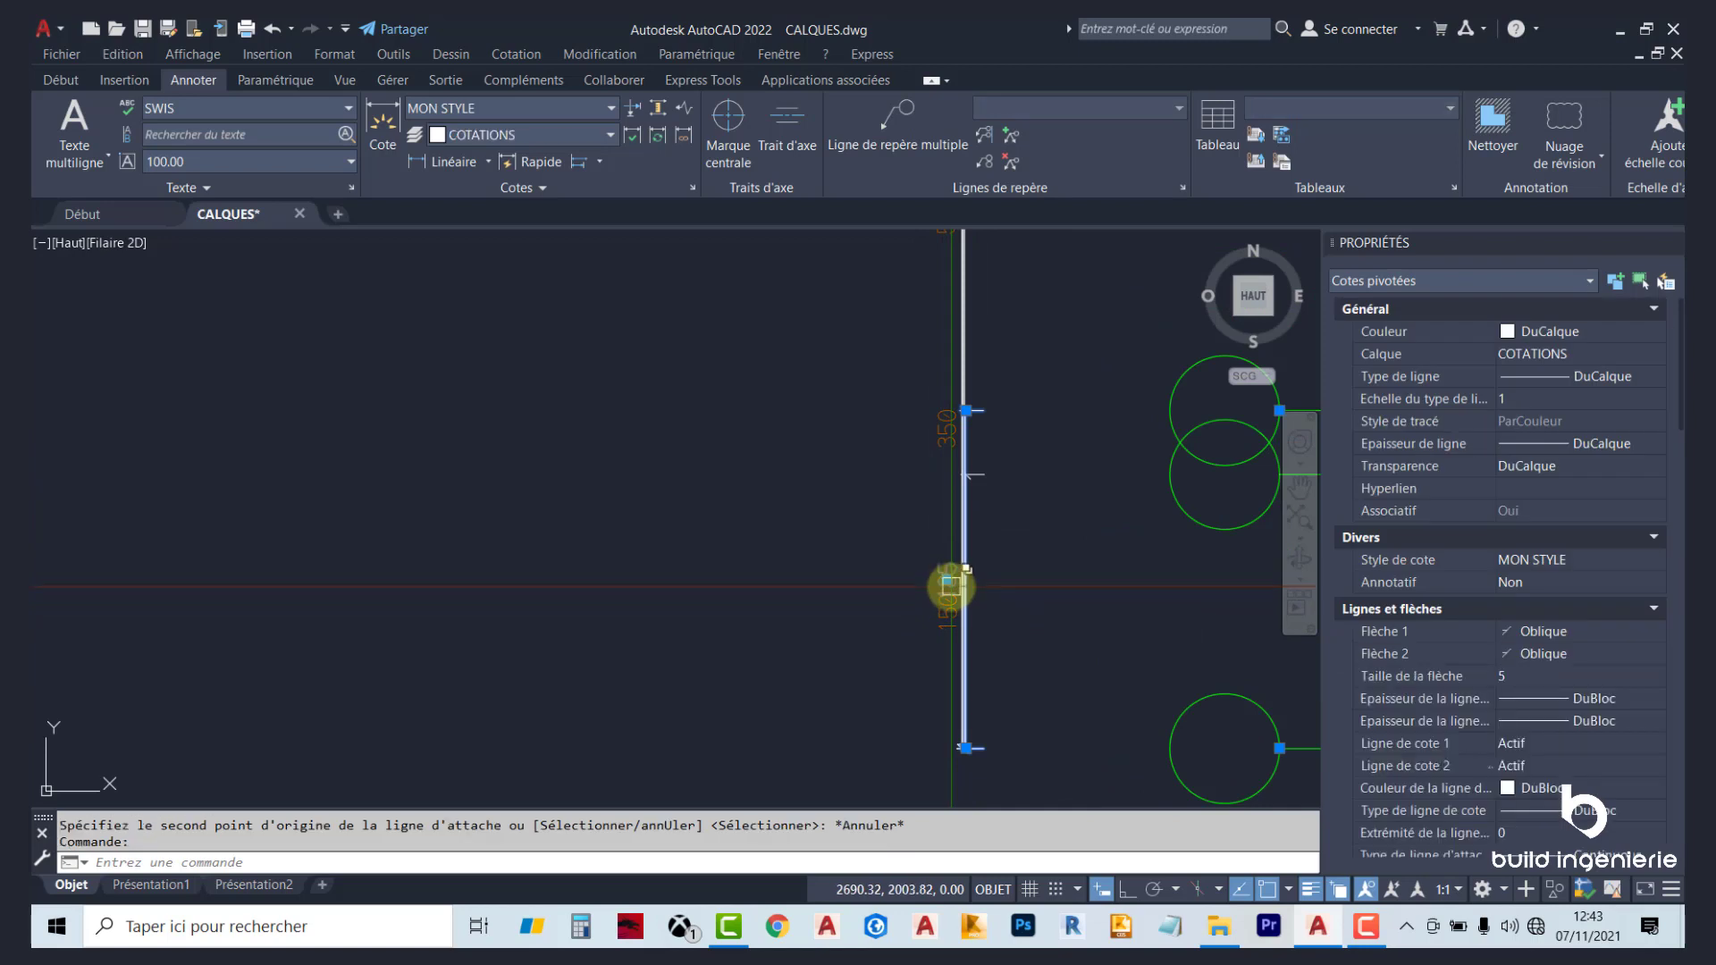
click(948, 579)
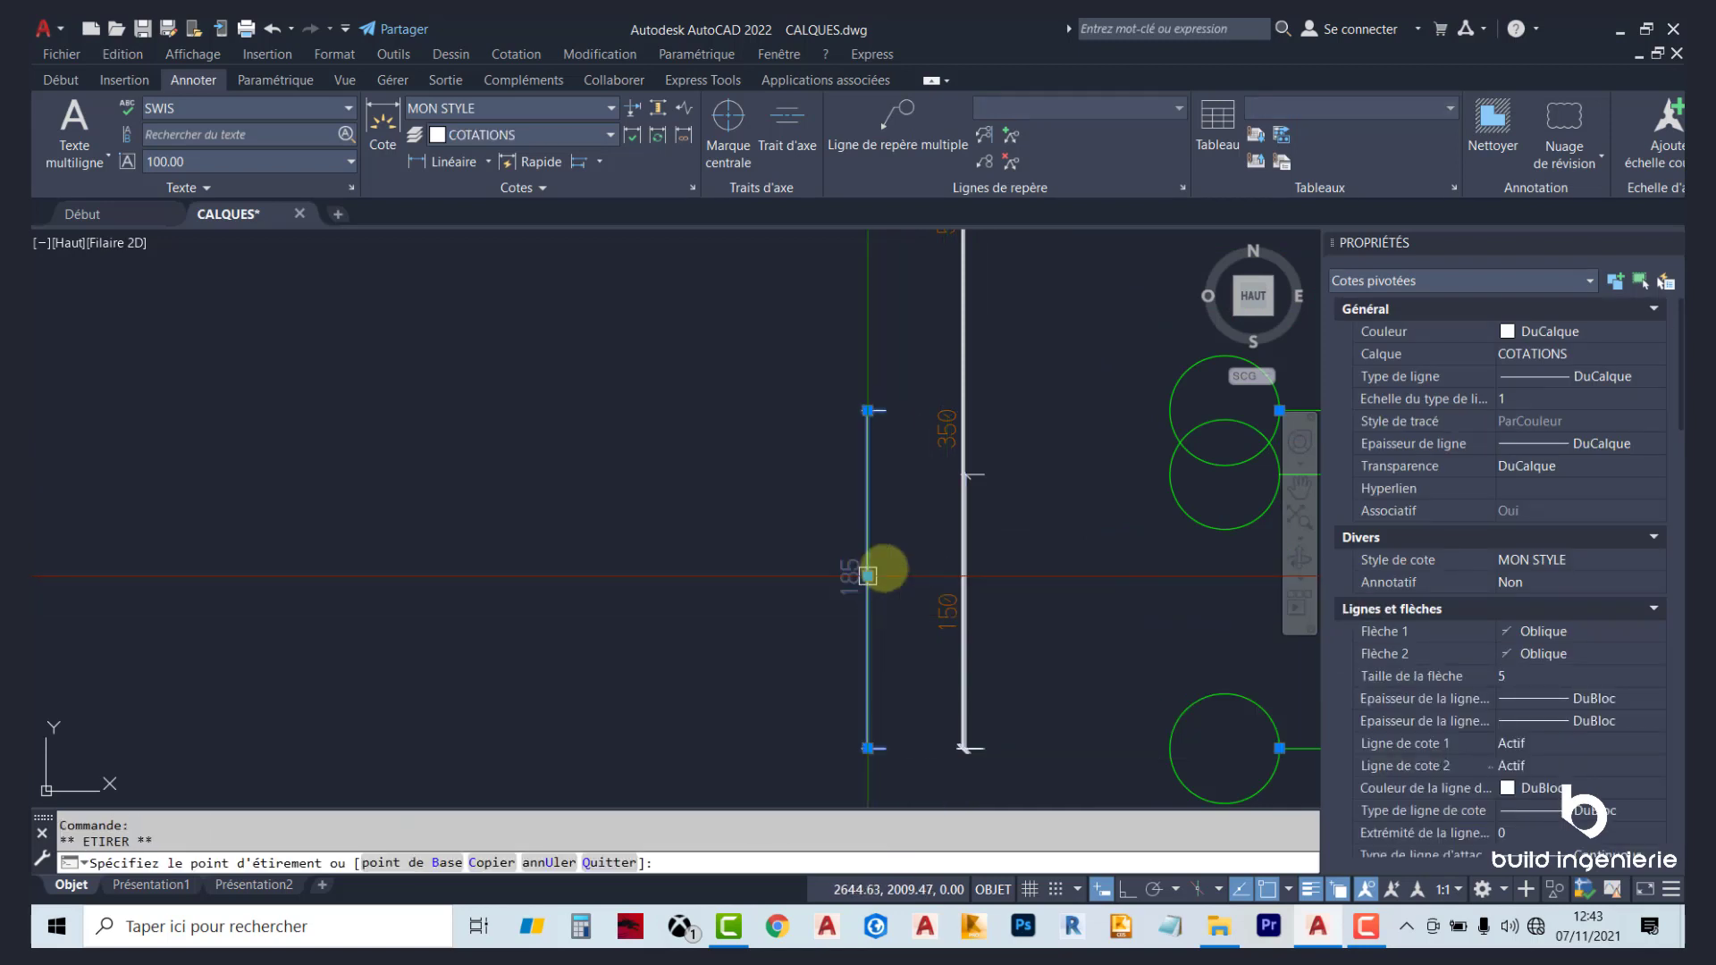
right_click(946, 429)
click(866, 449)
scroll(1013, 449, down, 2)
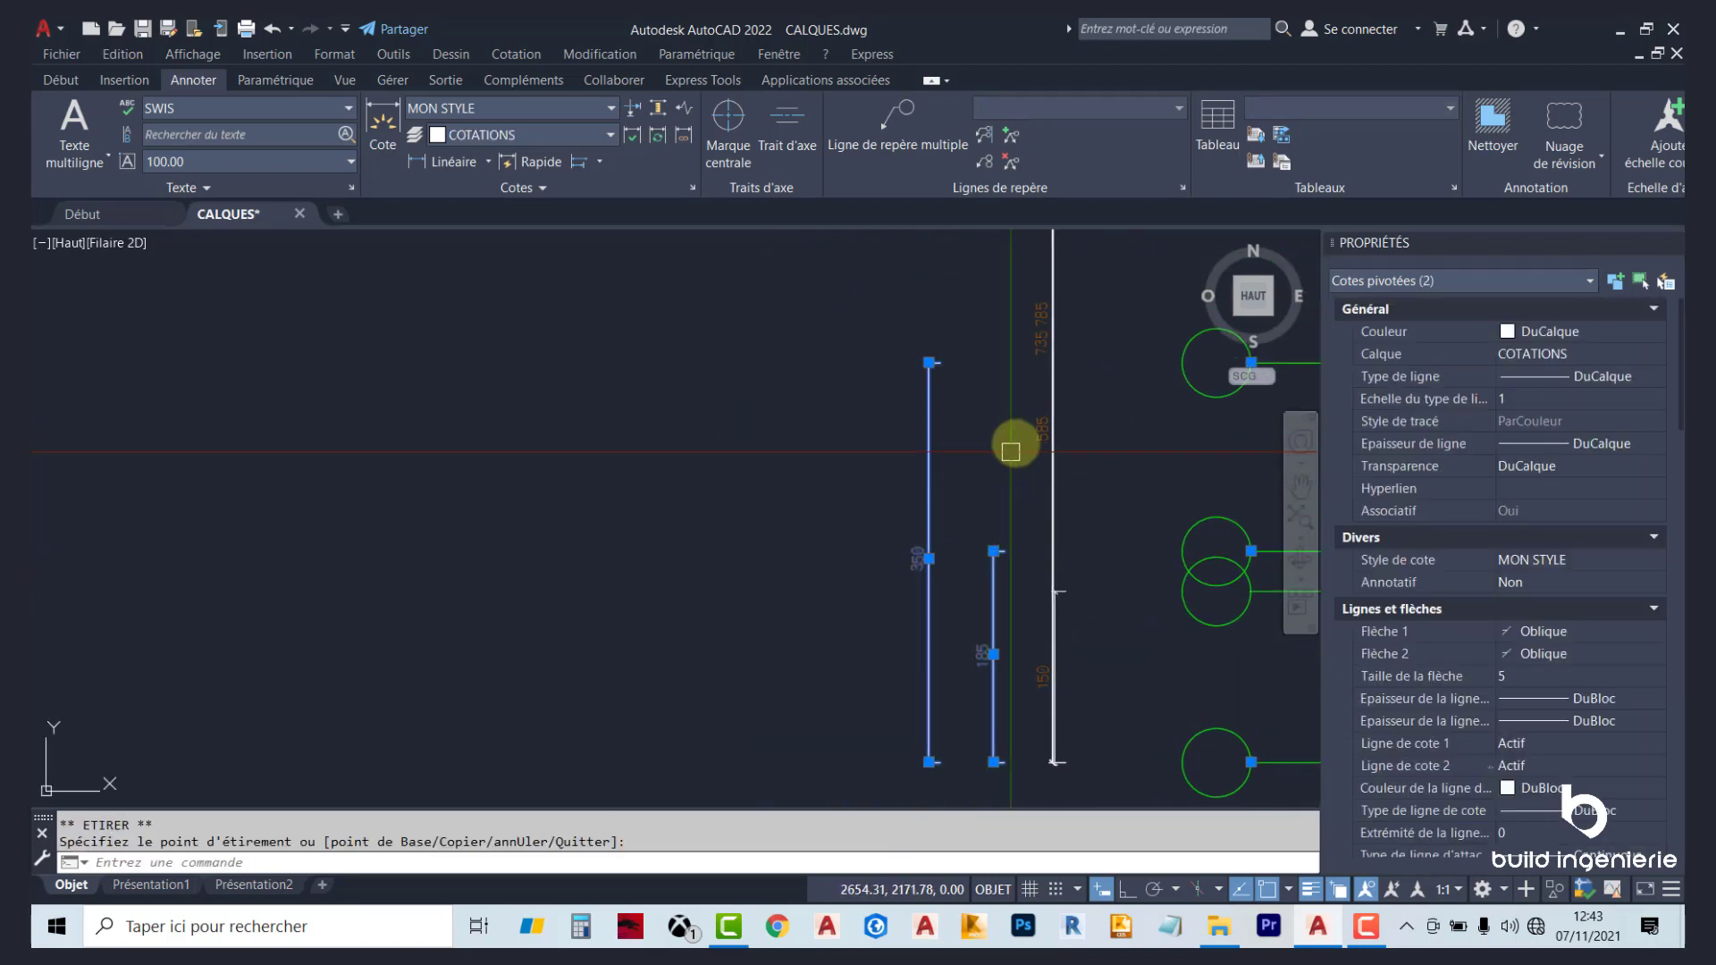
click(1044, 444)
click(1042, 430)
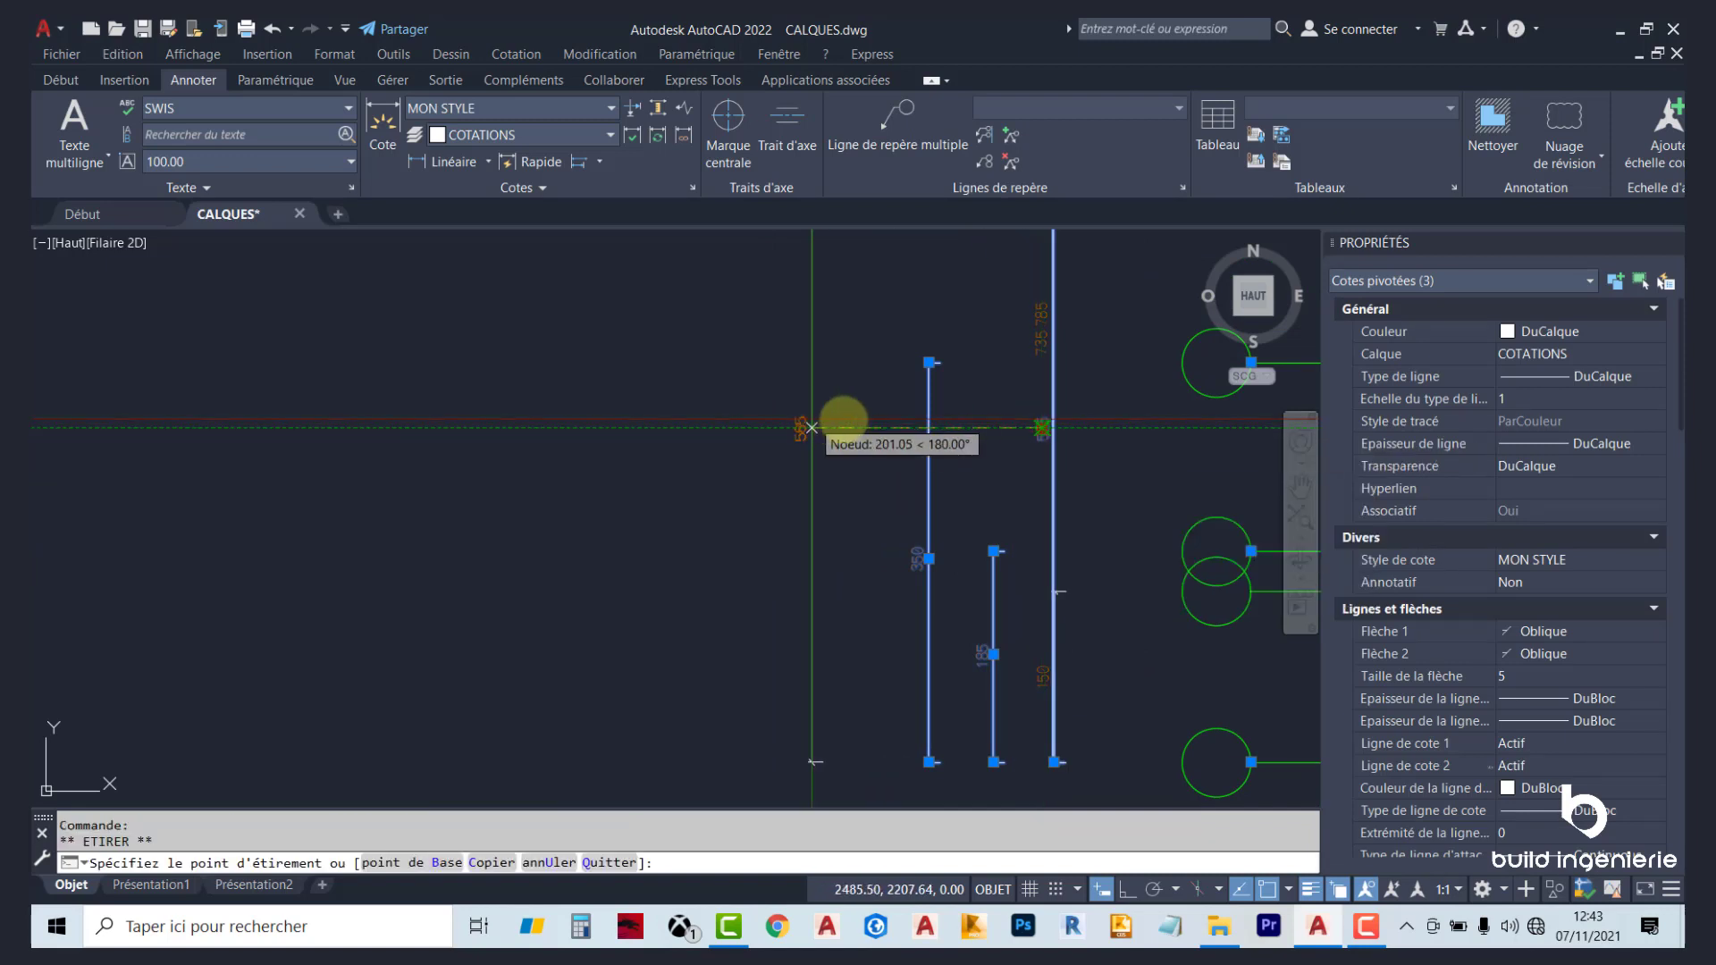
key(Escape)
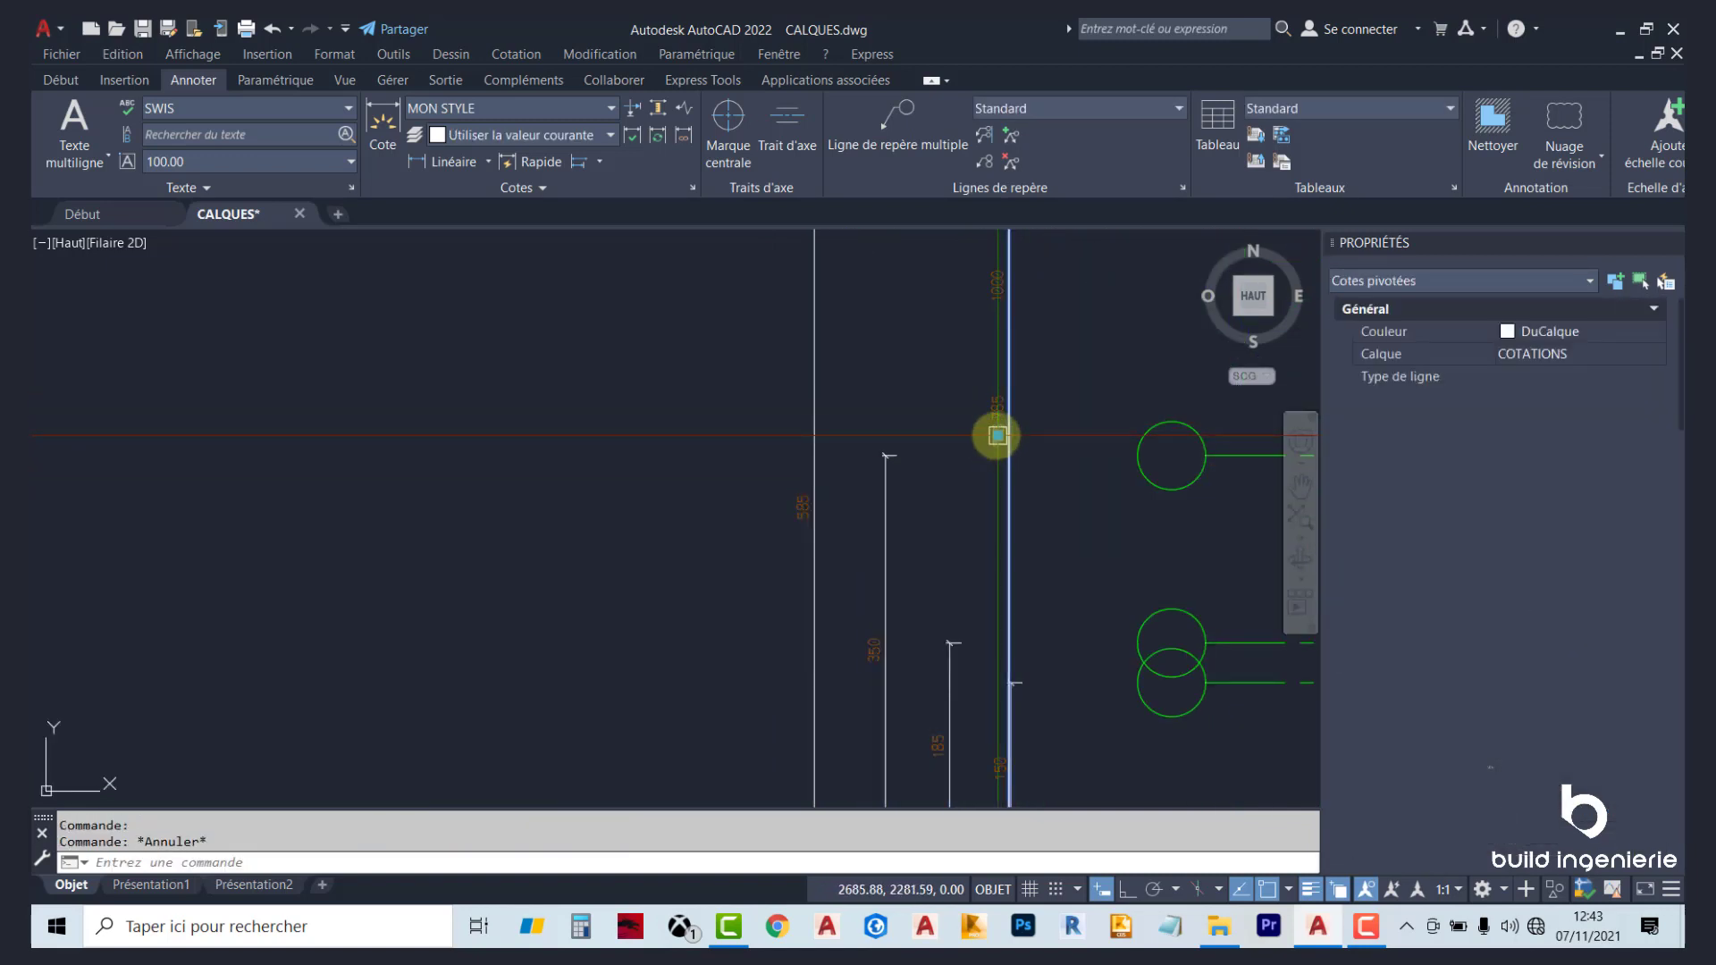
Move the long vertical dimension line farther left, picking it among overlapping dimensions.
click(994, 440)
scroll(885, 441, down, 2)
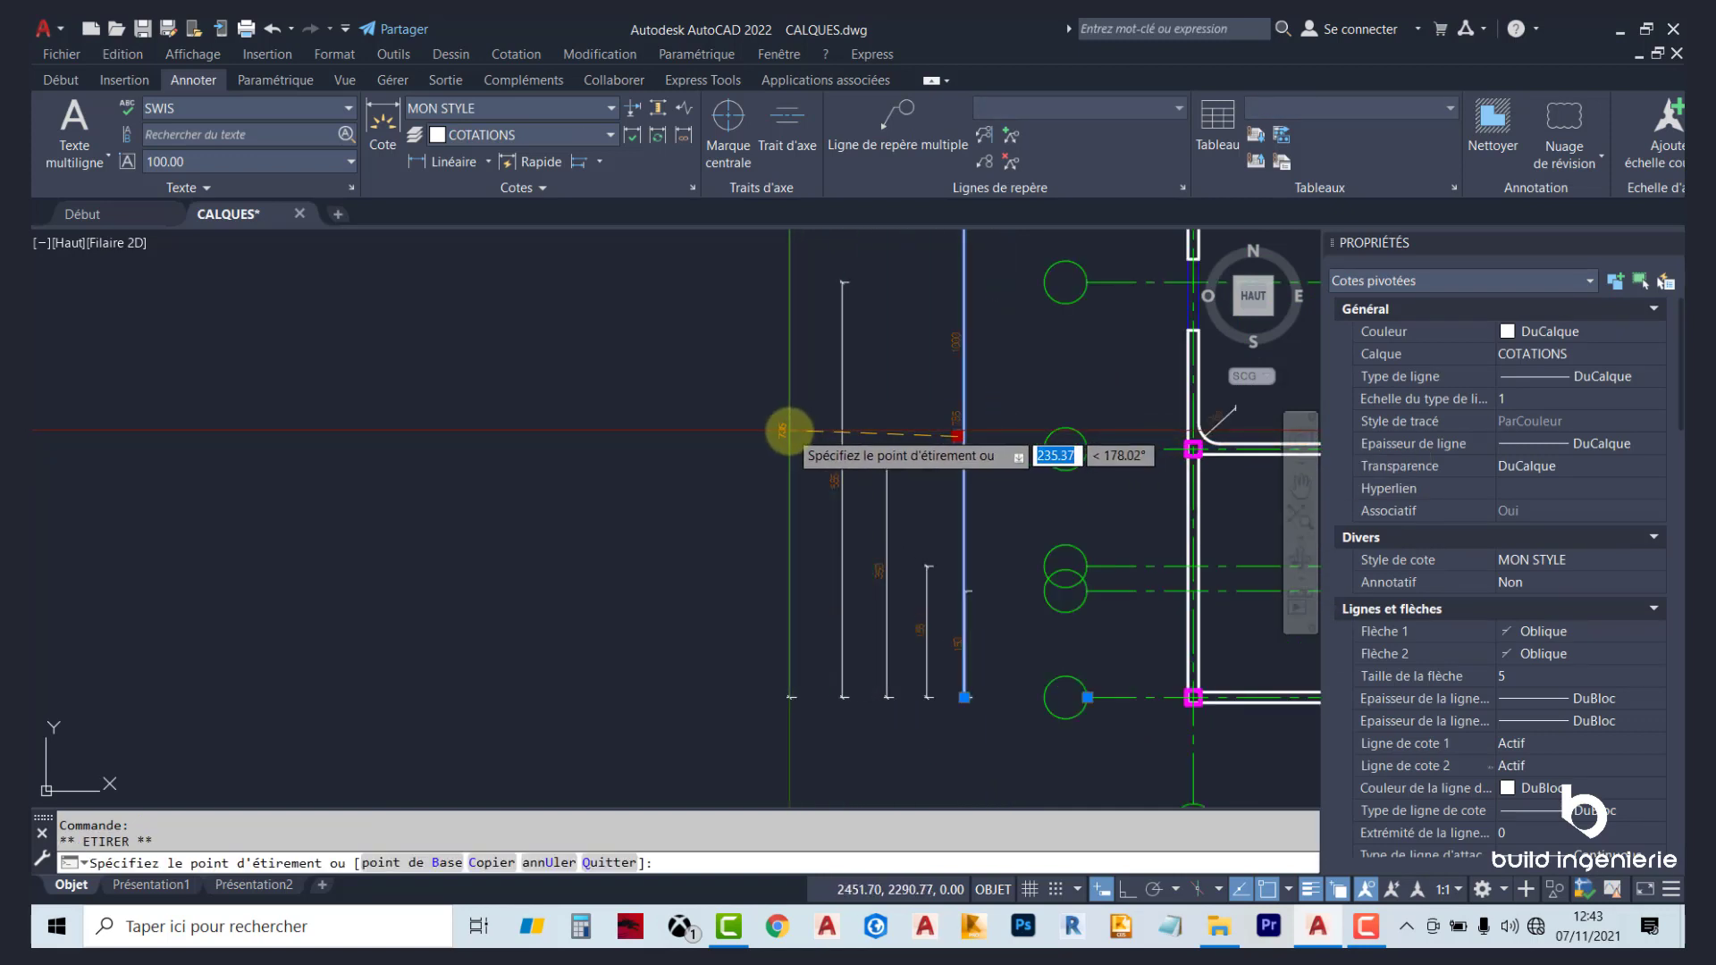
key(Escape)
click(950, 420)
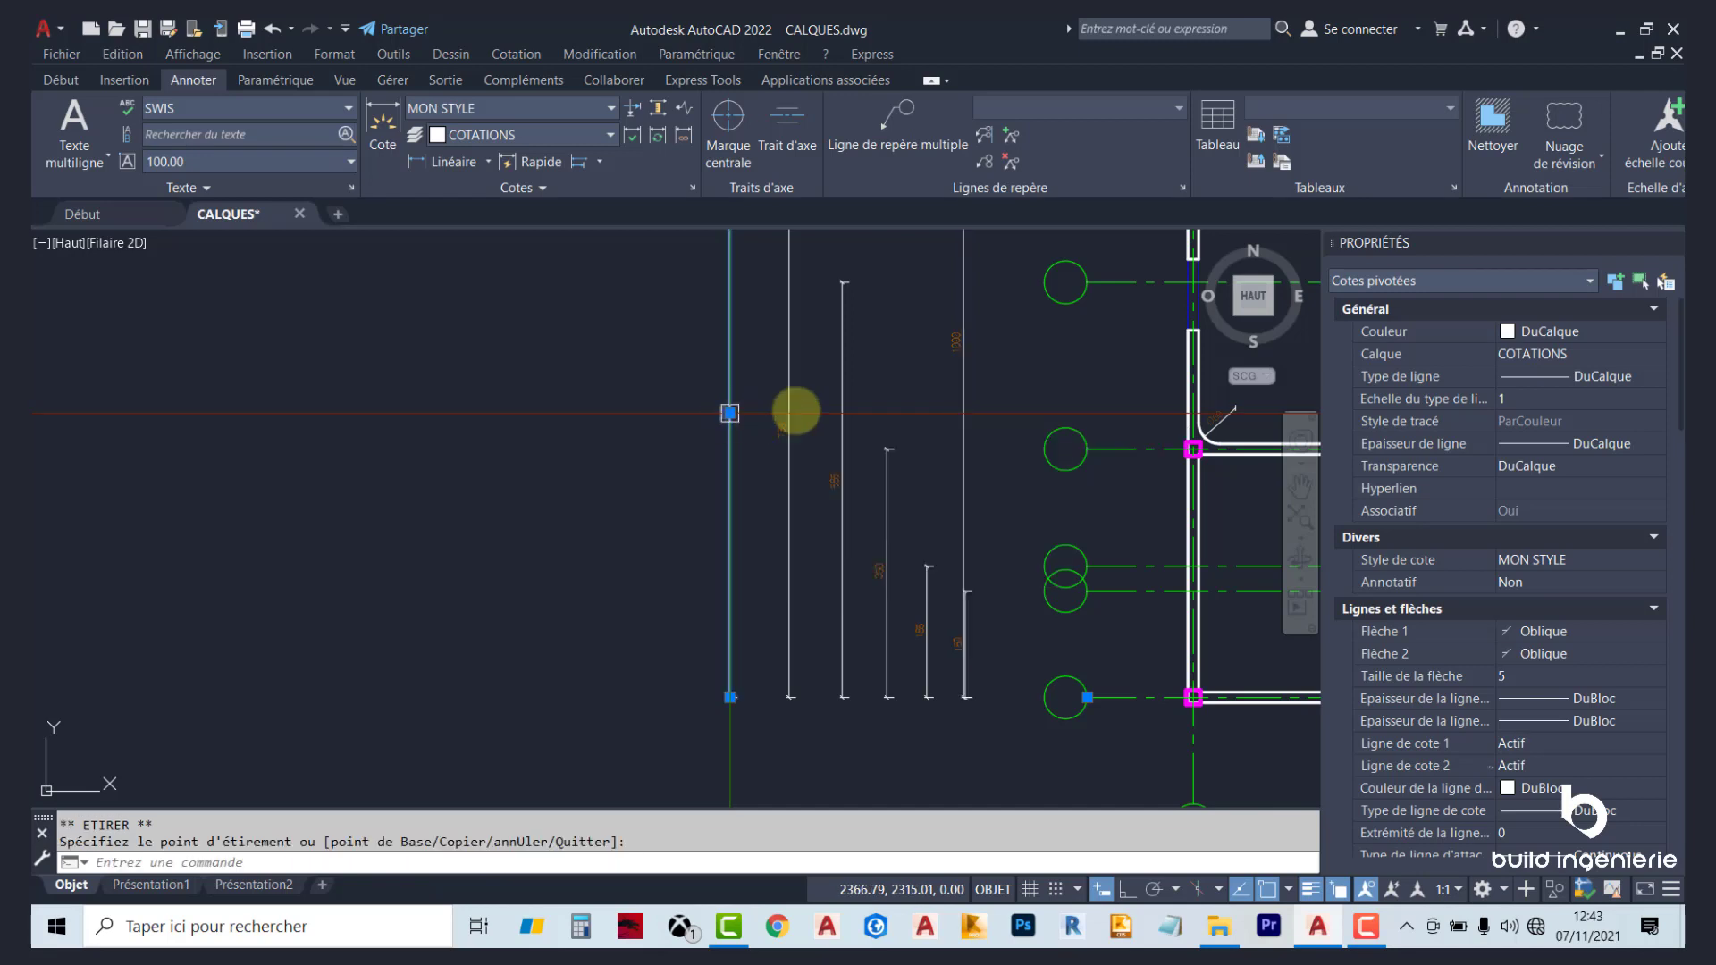
middle_drag(973, 373, 1028, 480)
key(Escape)
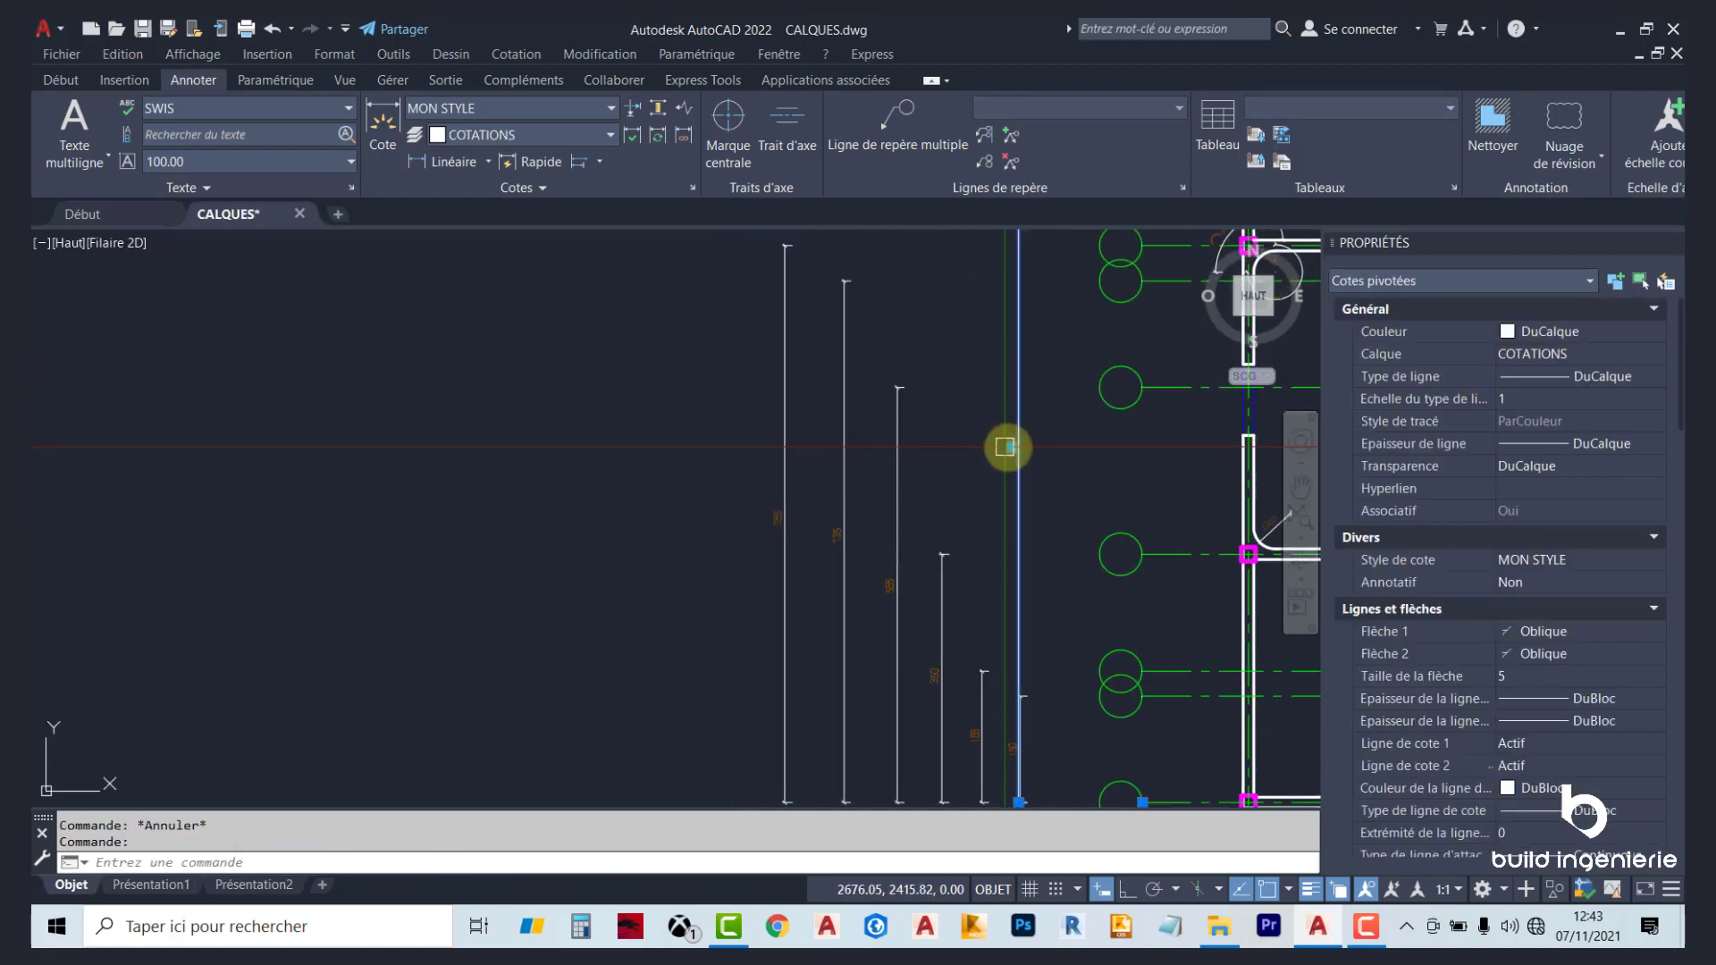
click(1006, 447)
click(707, 447)
key(Escape)
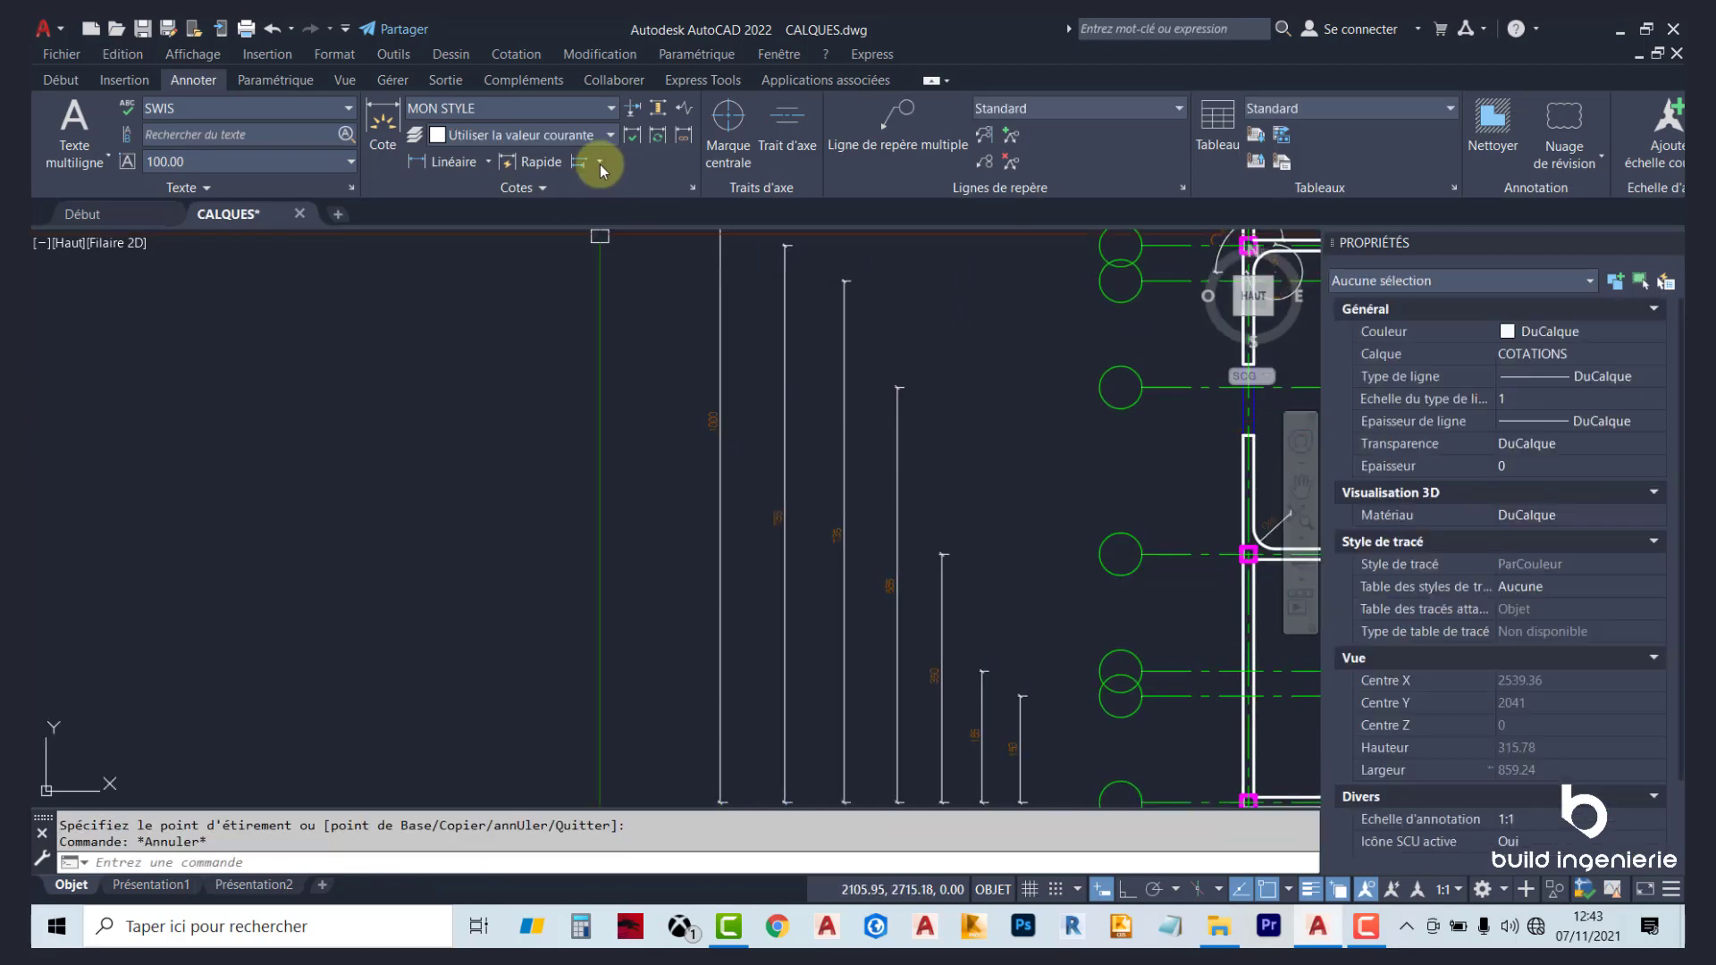
Show the Continuer/Ligne de base options and zoom around the lower part of the plan.
click(599, 164)
middle_drag(1042, 765, 926, 548)
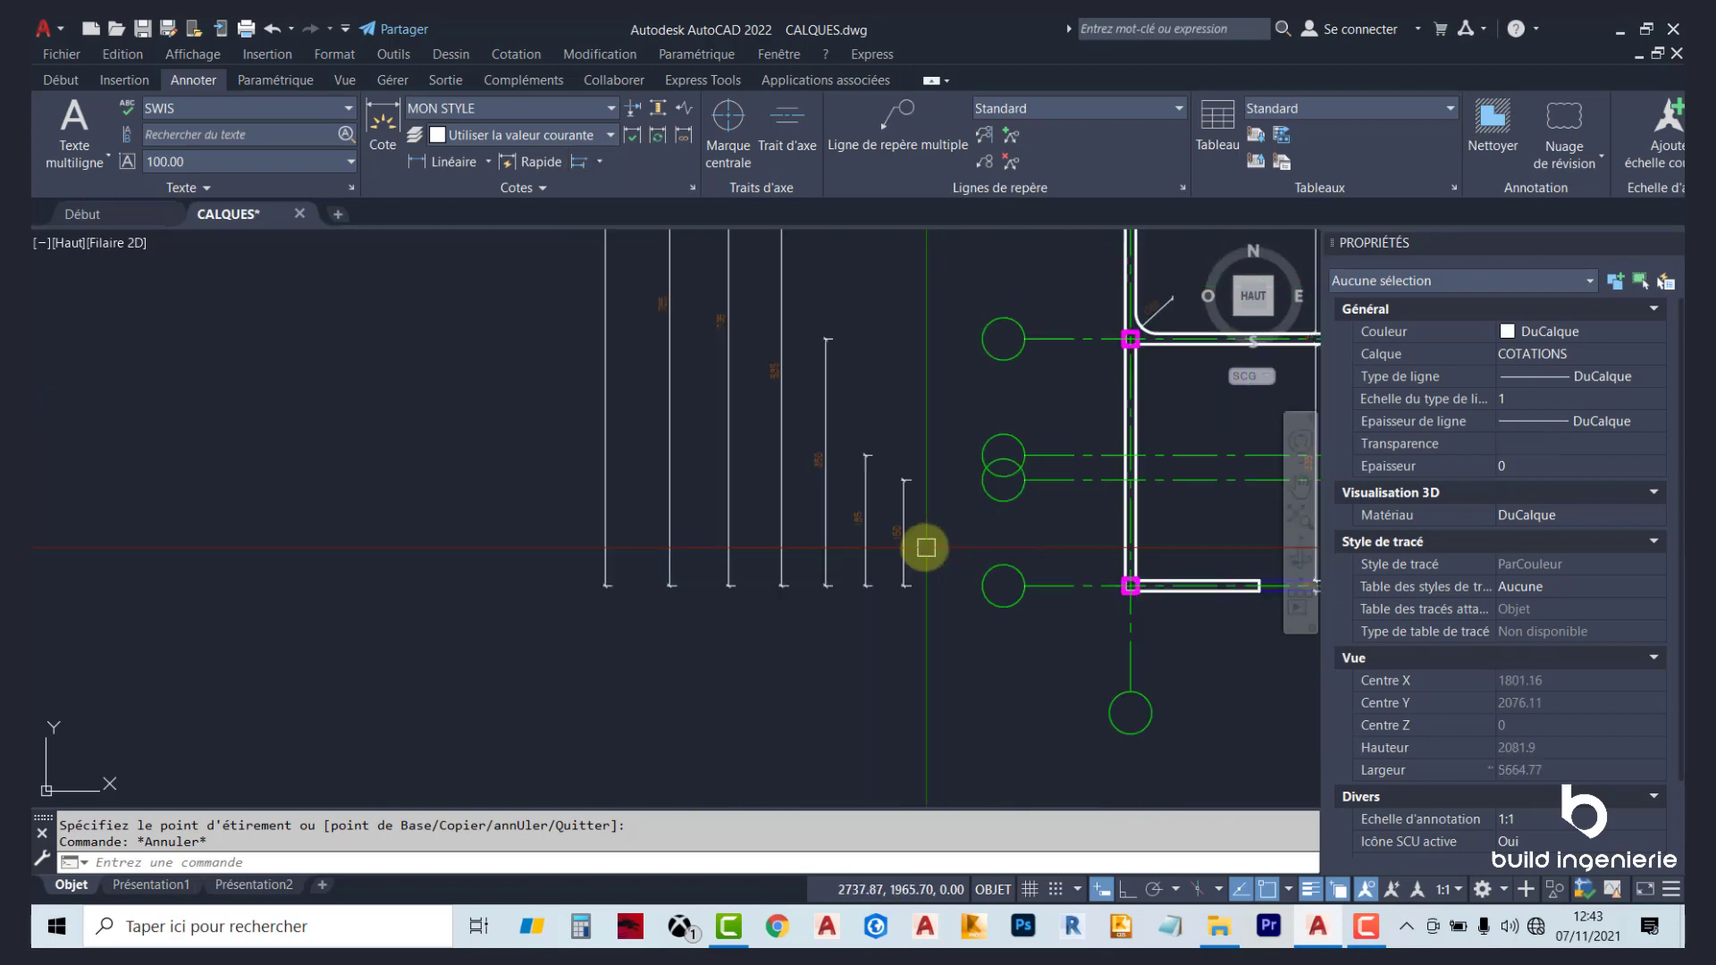
scroll(939, 500, up, 3)
scroll(939, 447, up, 2)
scroll(947, 452, down, 4)
scroll(992, 451, up, 4)
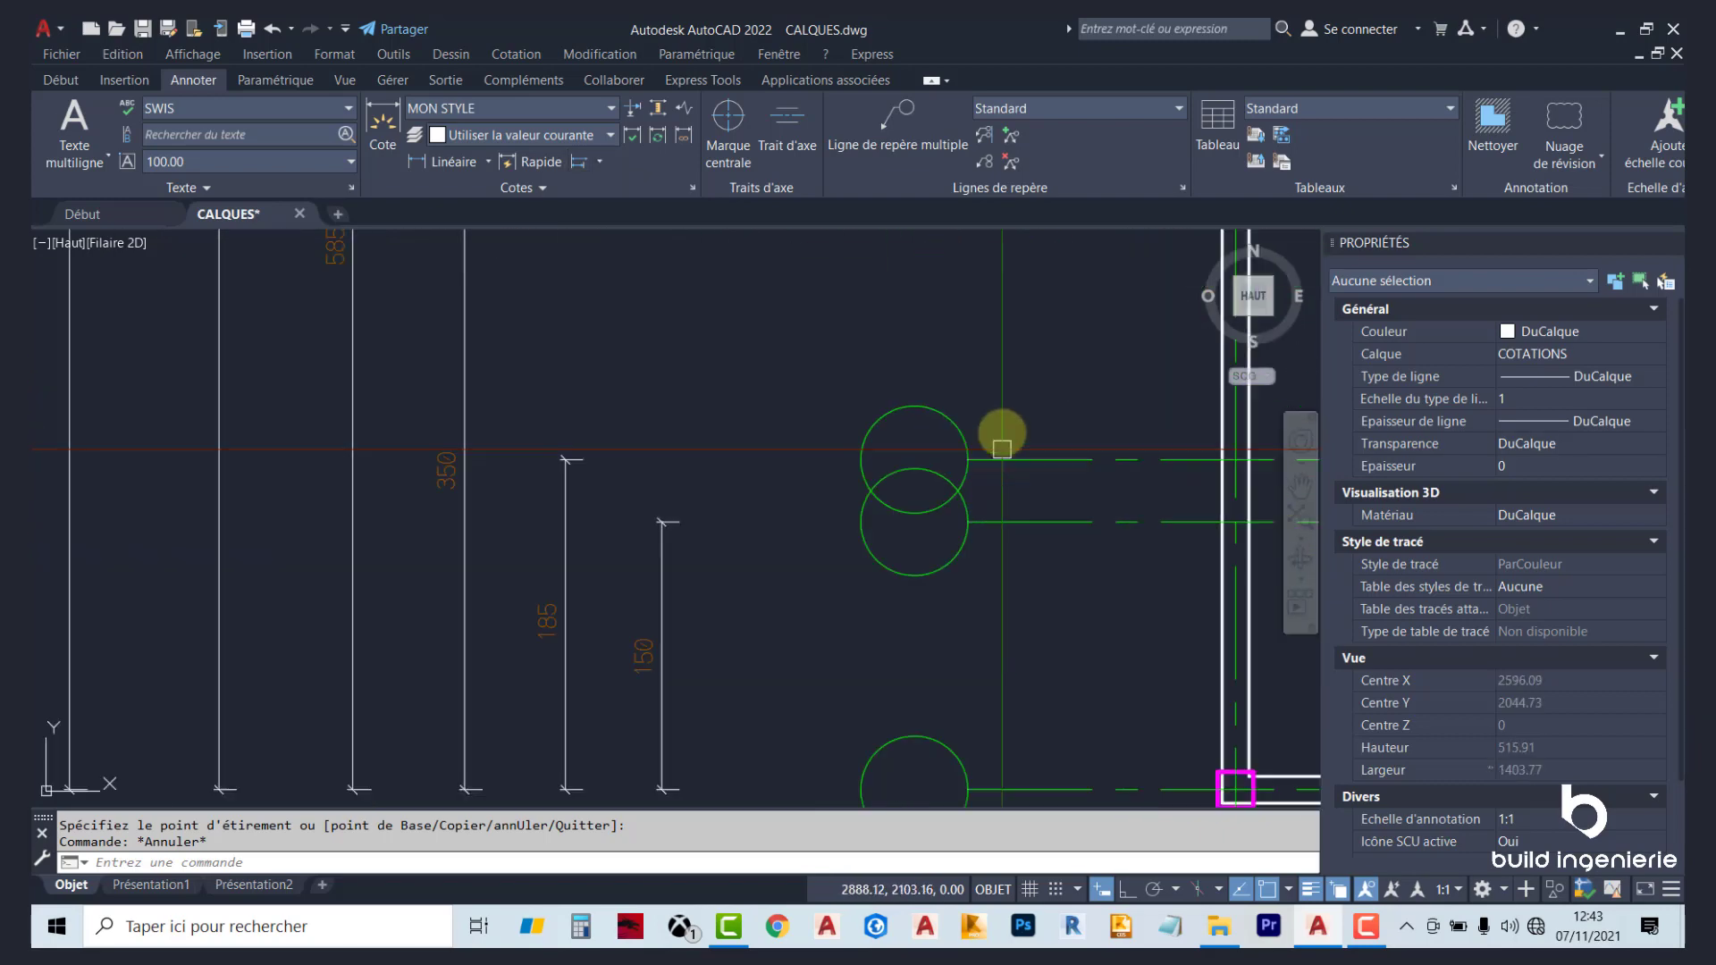
scroll(894, 500, down, 2)
scroll(920, 671, down, 1)
scroll(959, 702, up, 1)
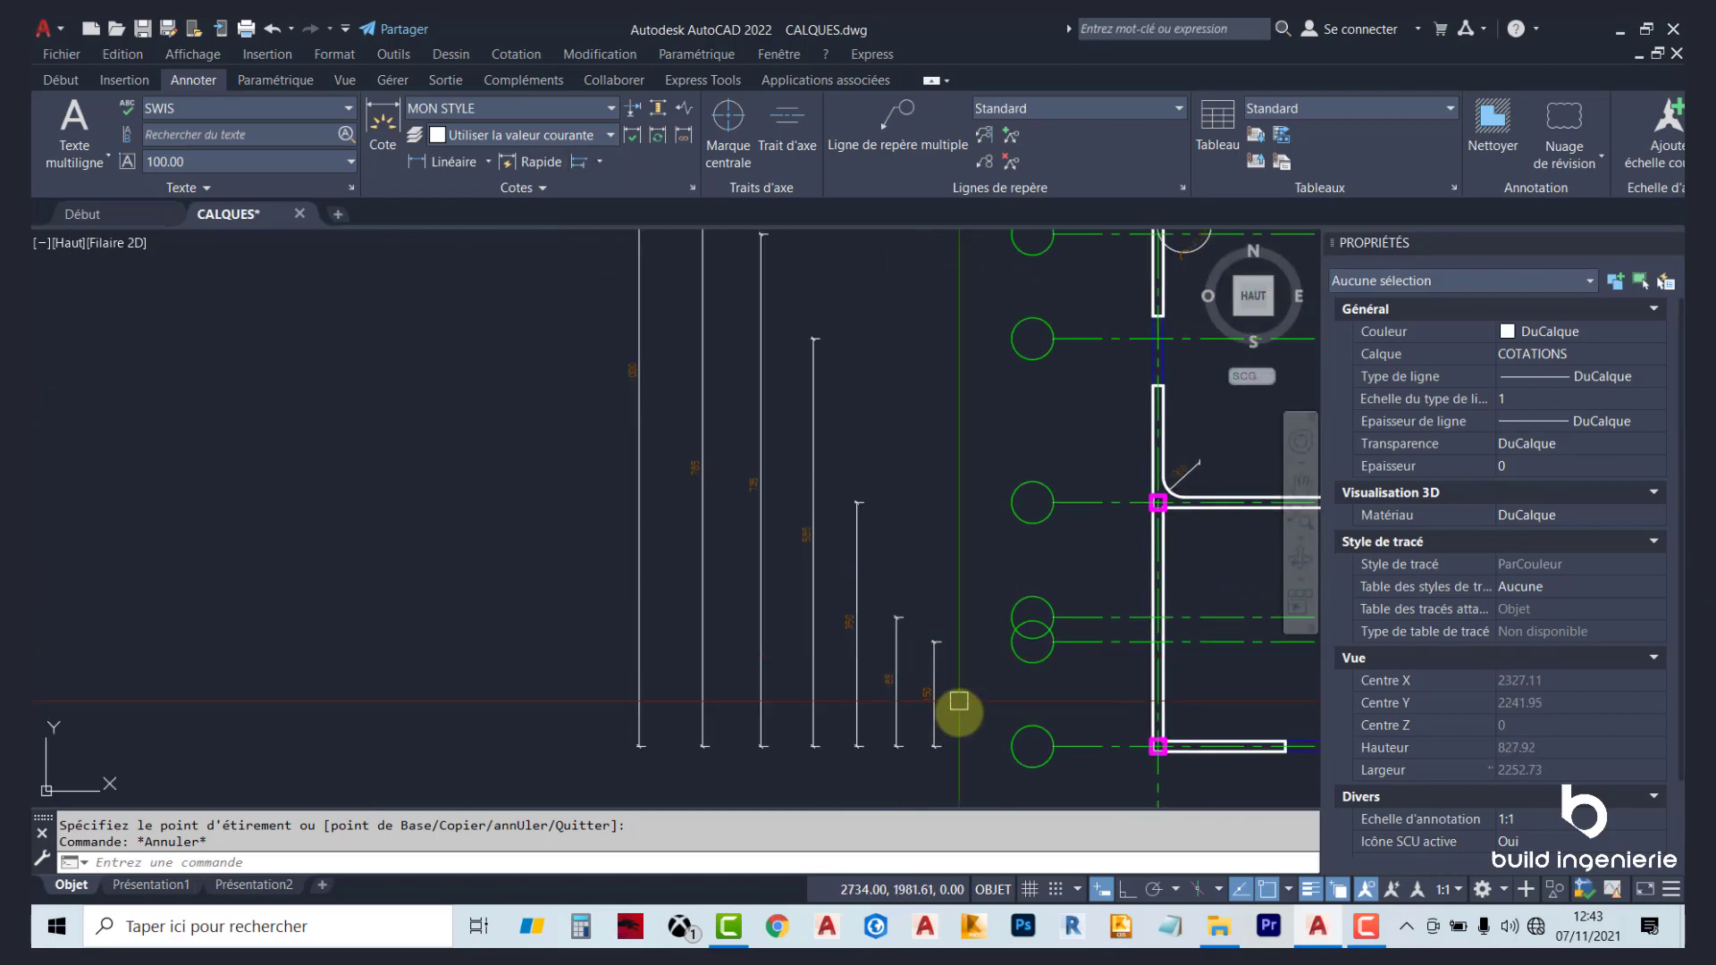
scroll(983, 733, up, 1)
scroll(1019, 626, up, 1)
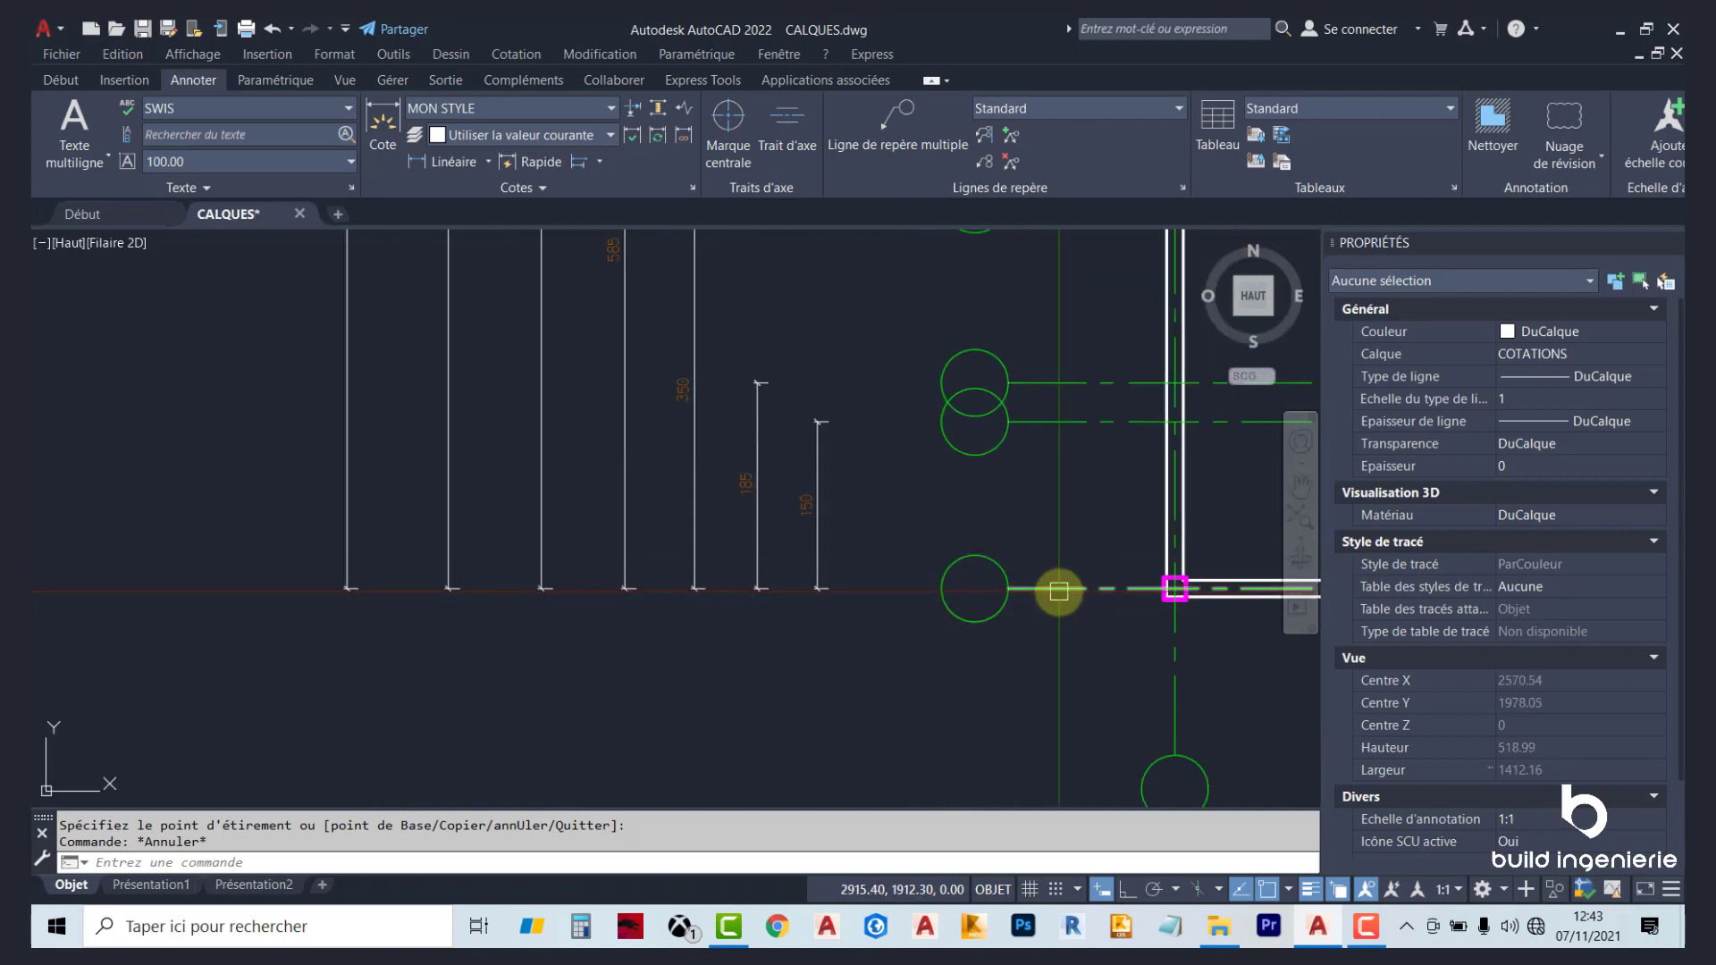
scroll(1058, 591, down, 2)
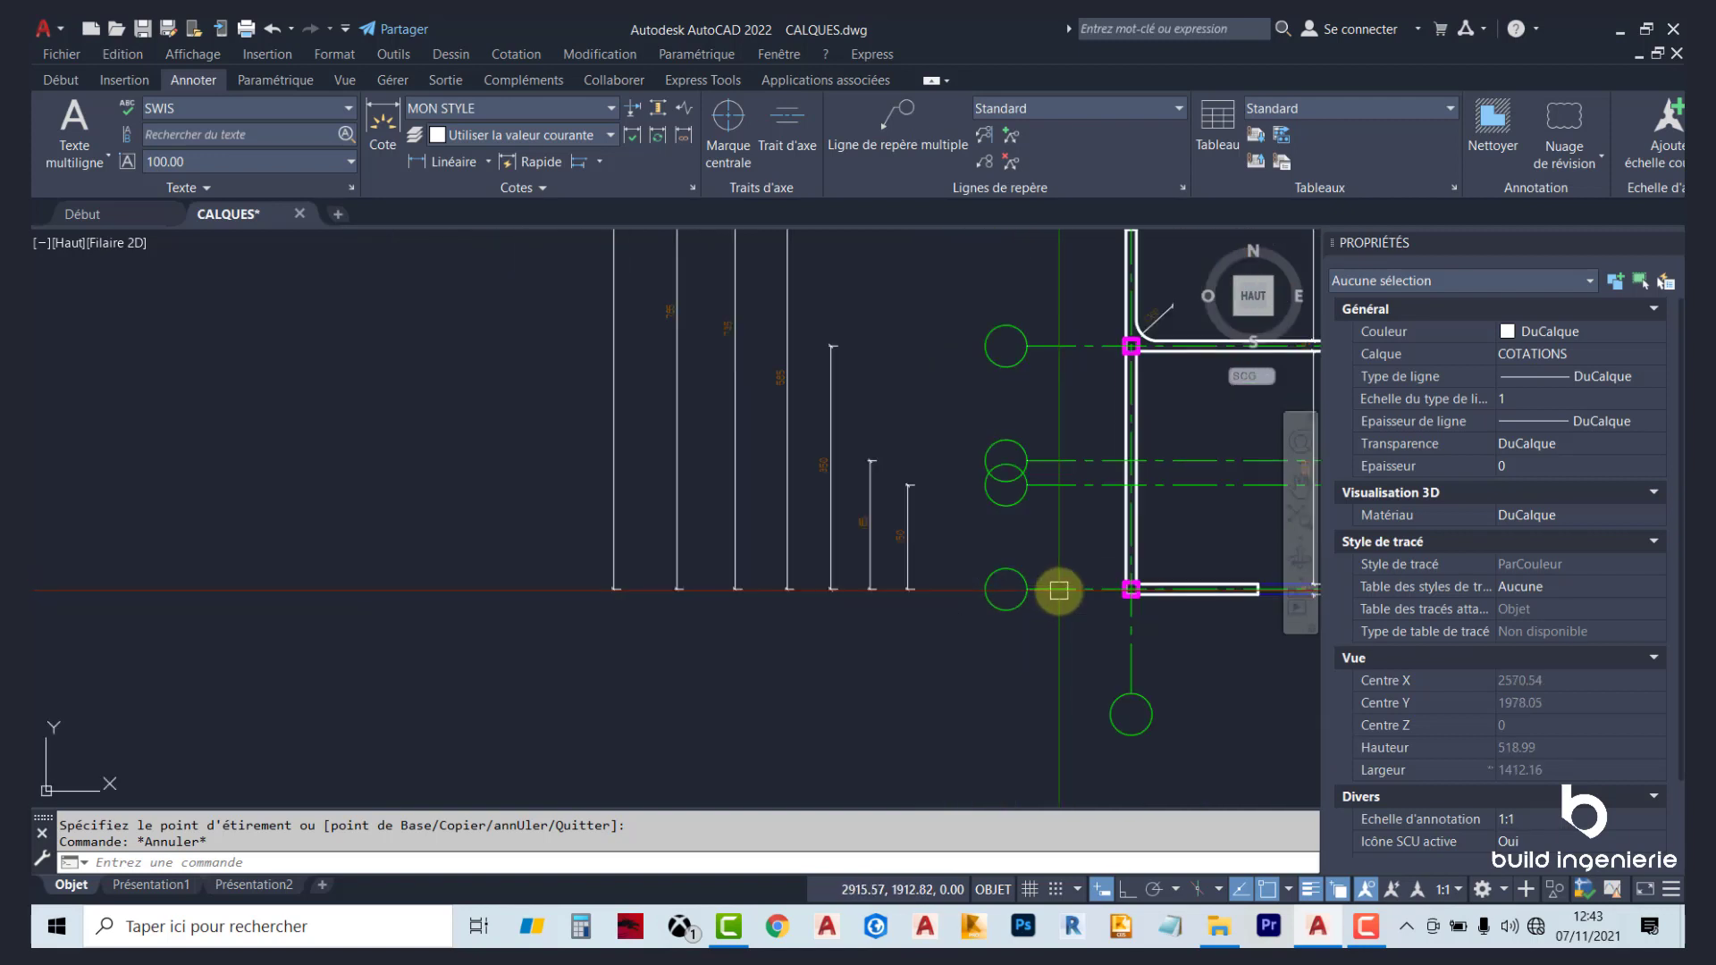
scroll(1019, 536, down, 2)
scroll(961, 487, up, 1)
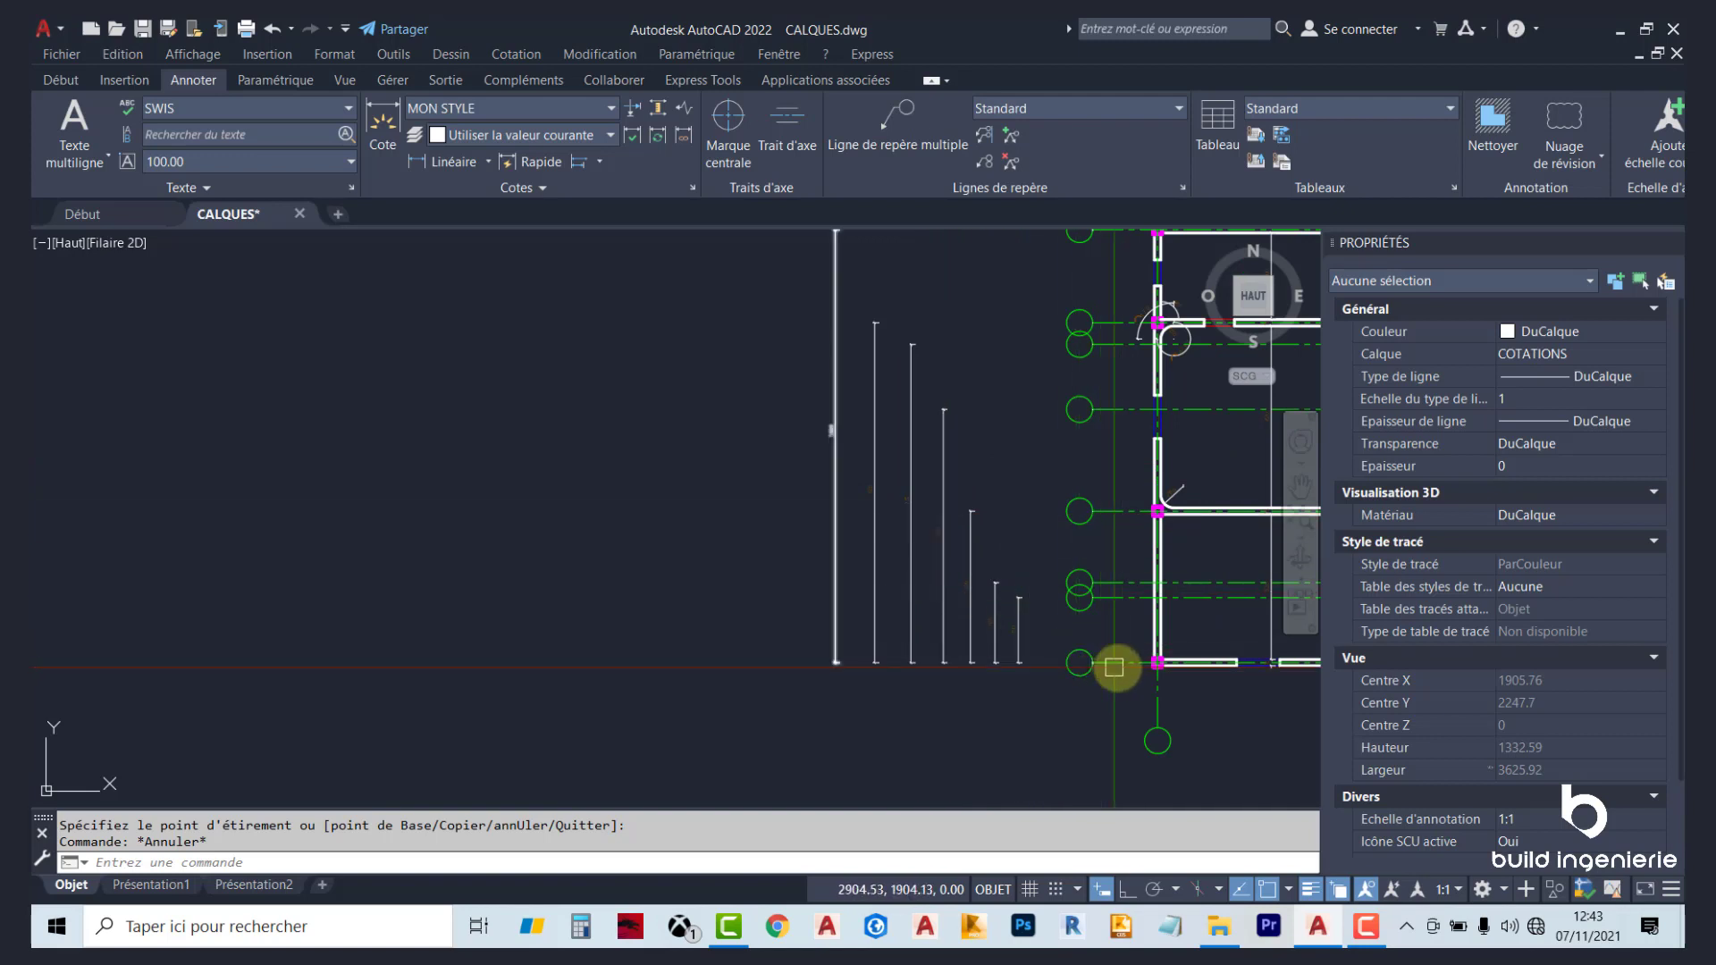
middle_drag(1006, 542, 1004, 542)
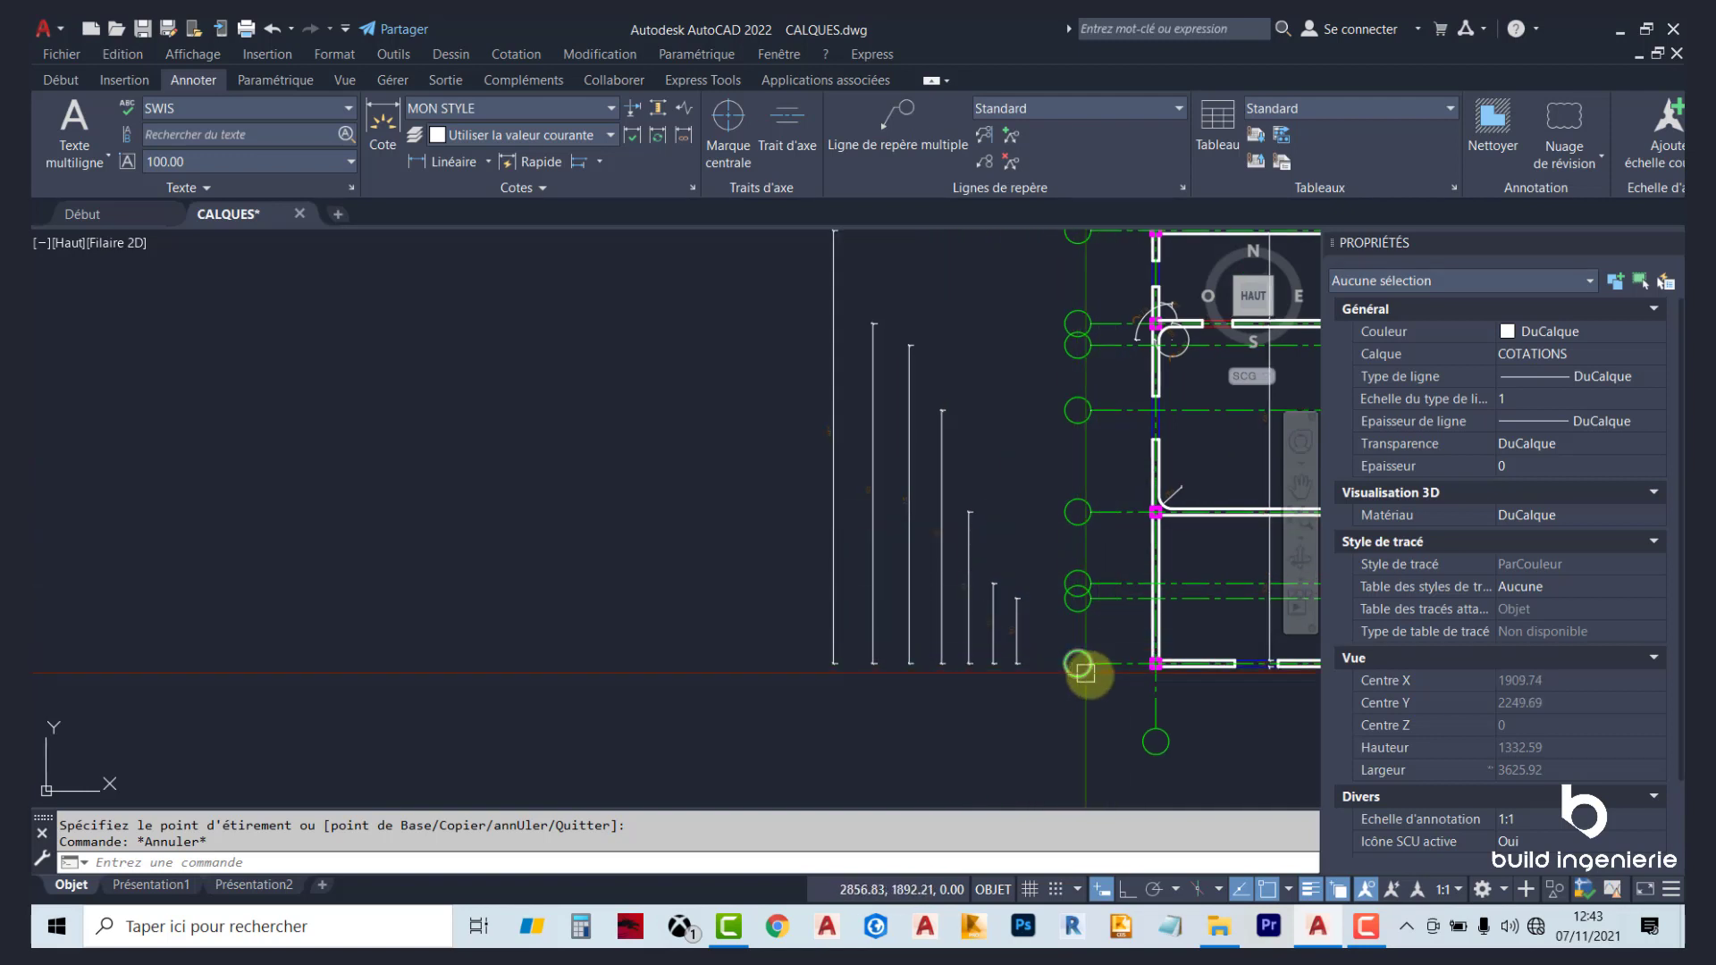
scroll(1085, 672, up, 1)
scroll(922, 715, up, 2)
scroll(1034, 727, up, 1)
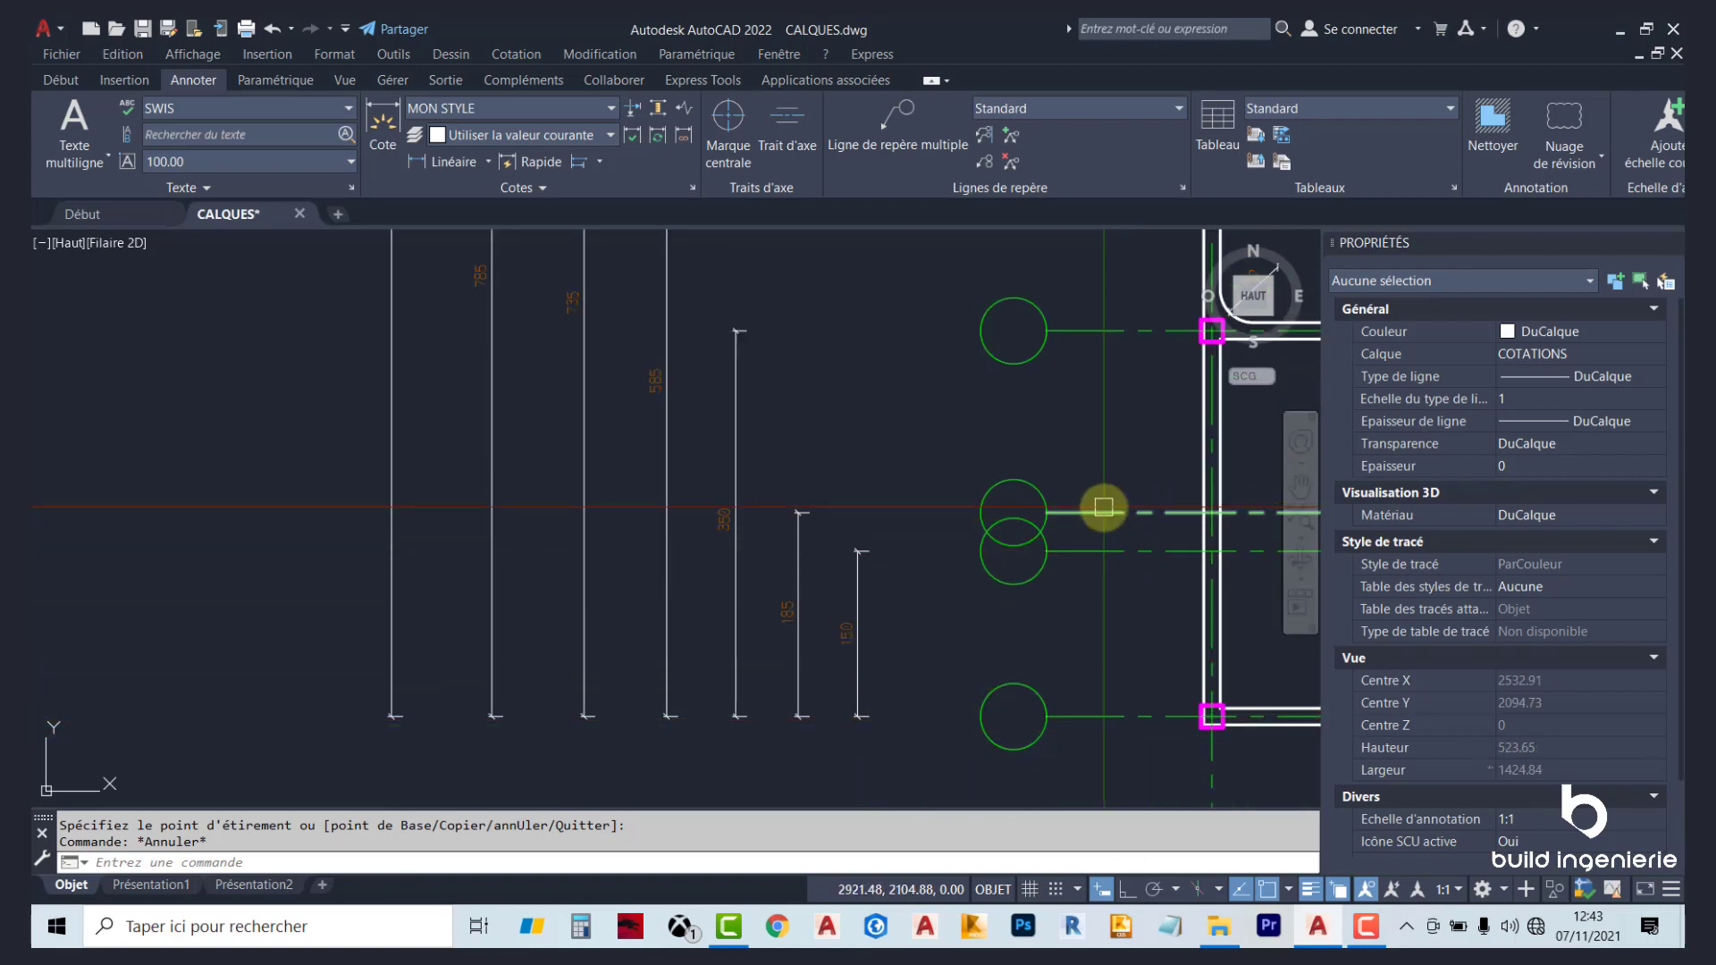
Window-select the axis lines to inspect them, then reopen the Continuer/Ligne de base options.
click(1071, 718)
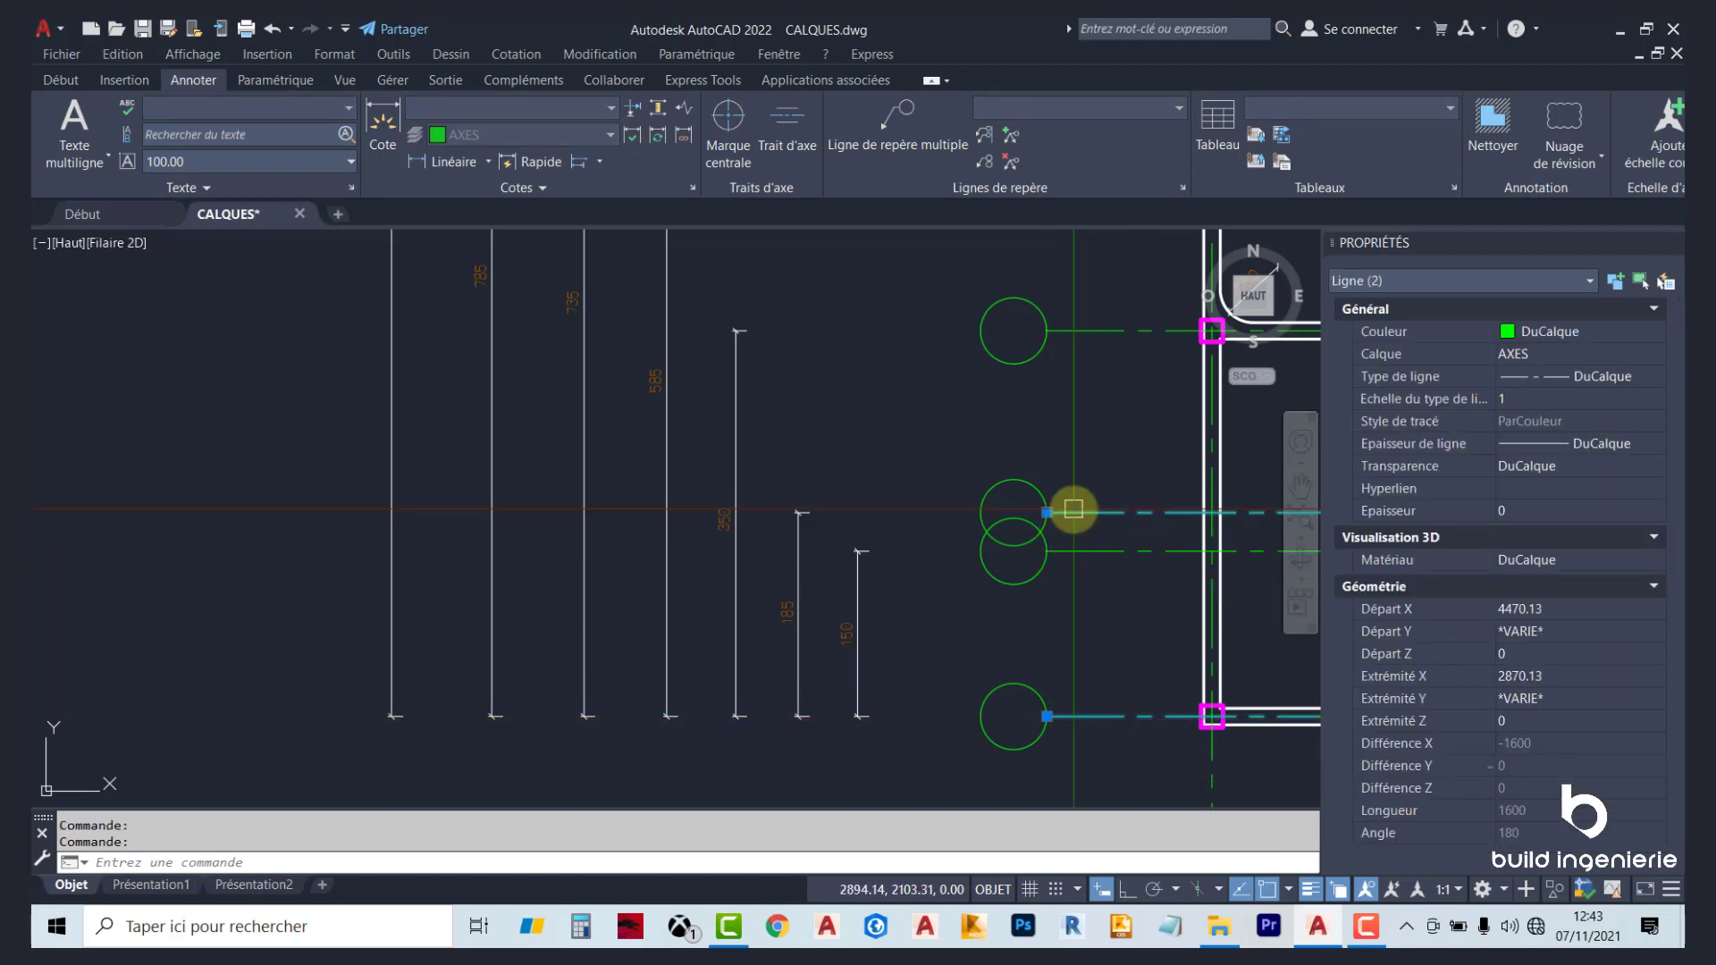
key(Escape)
click(1080, 689)
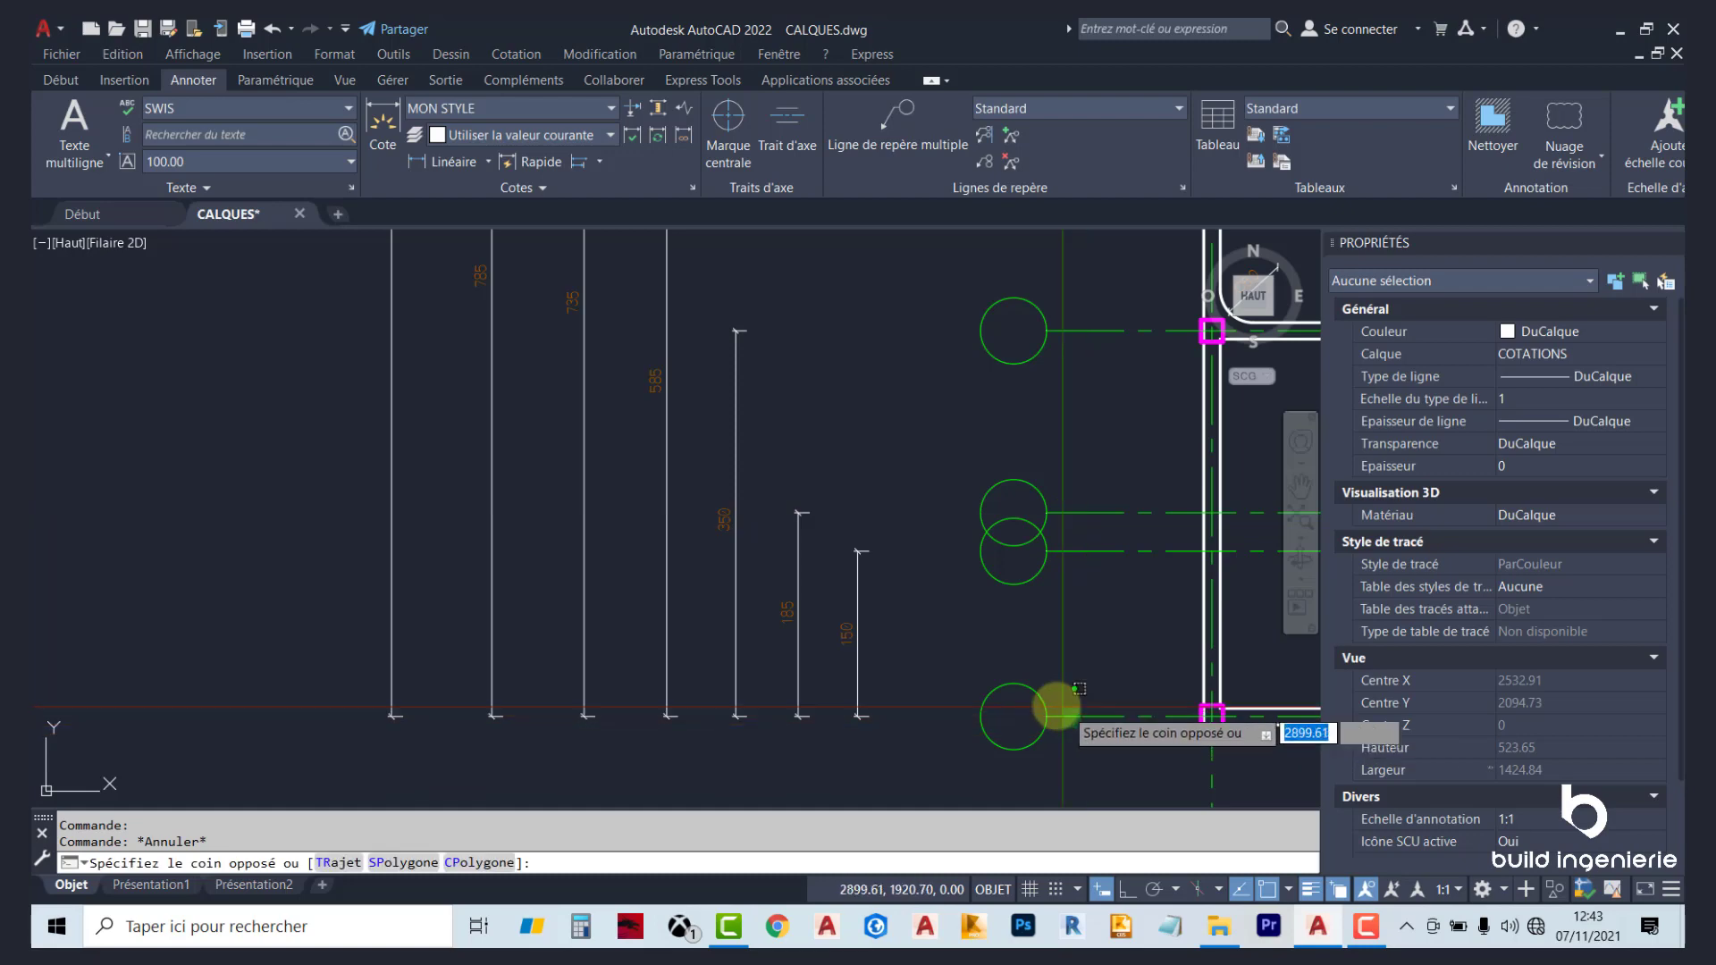
click(1064, 324)
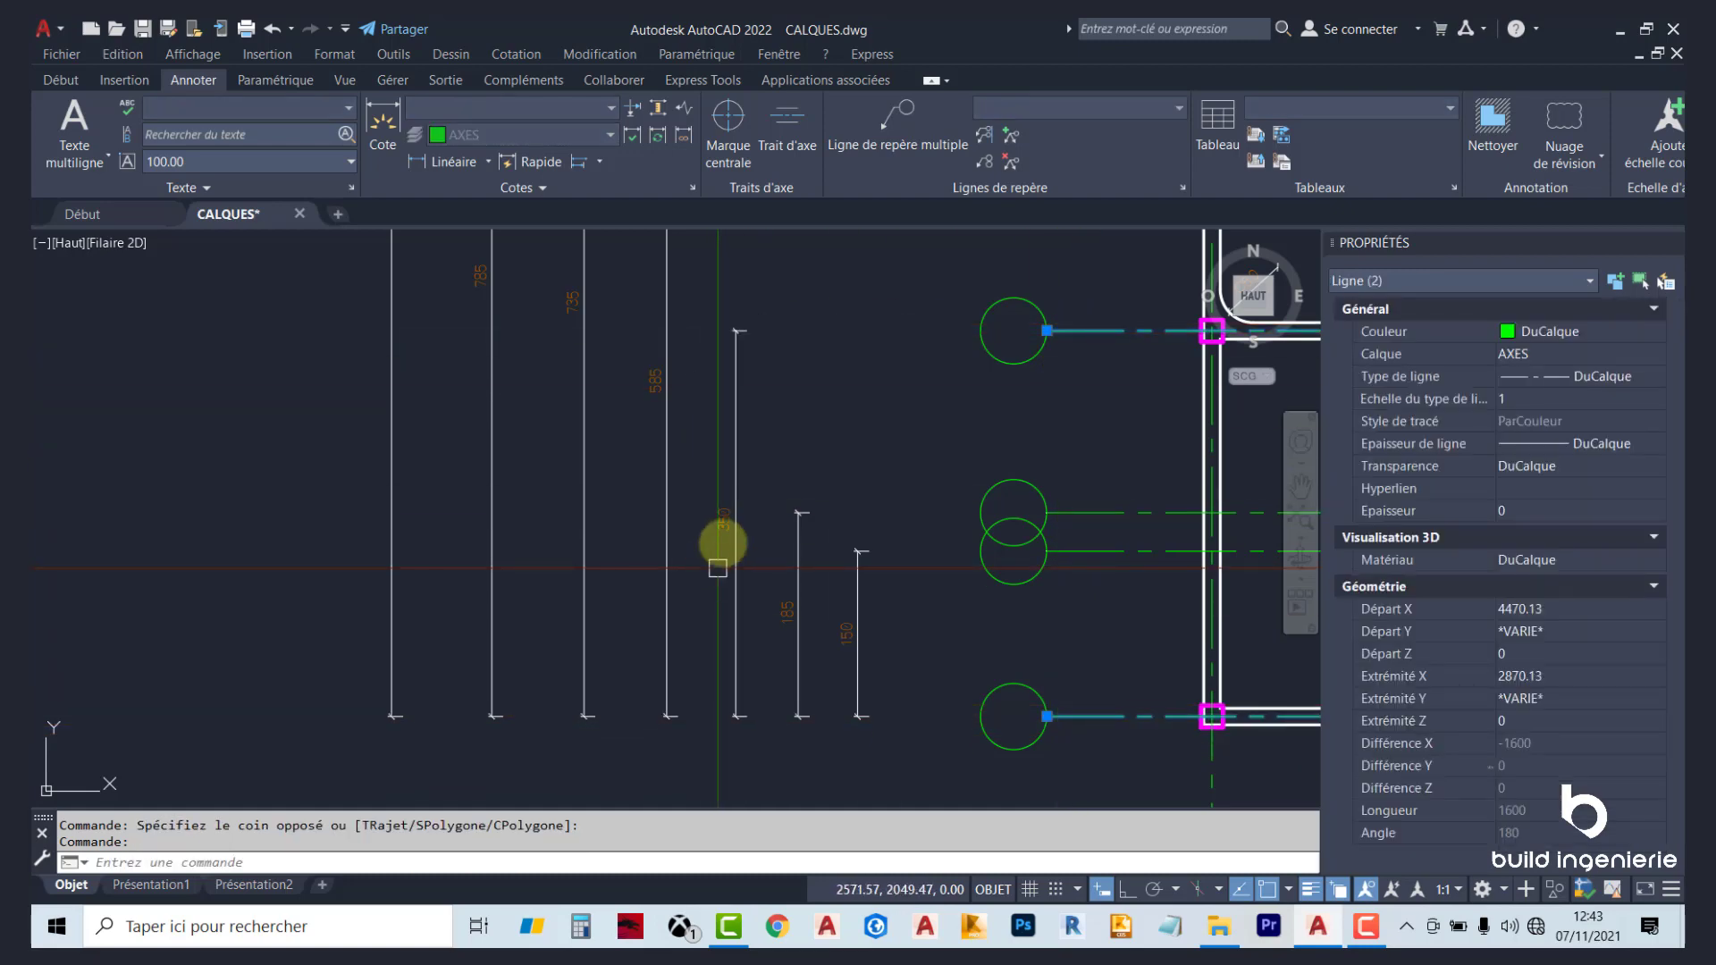
scroll(816, 505, down, 2)
key(Escape)
scroll(816, 505, down, 2)
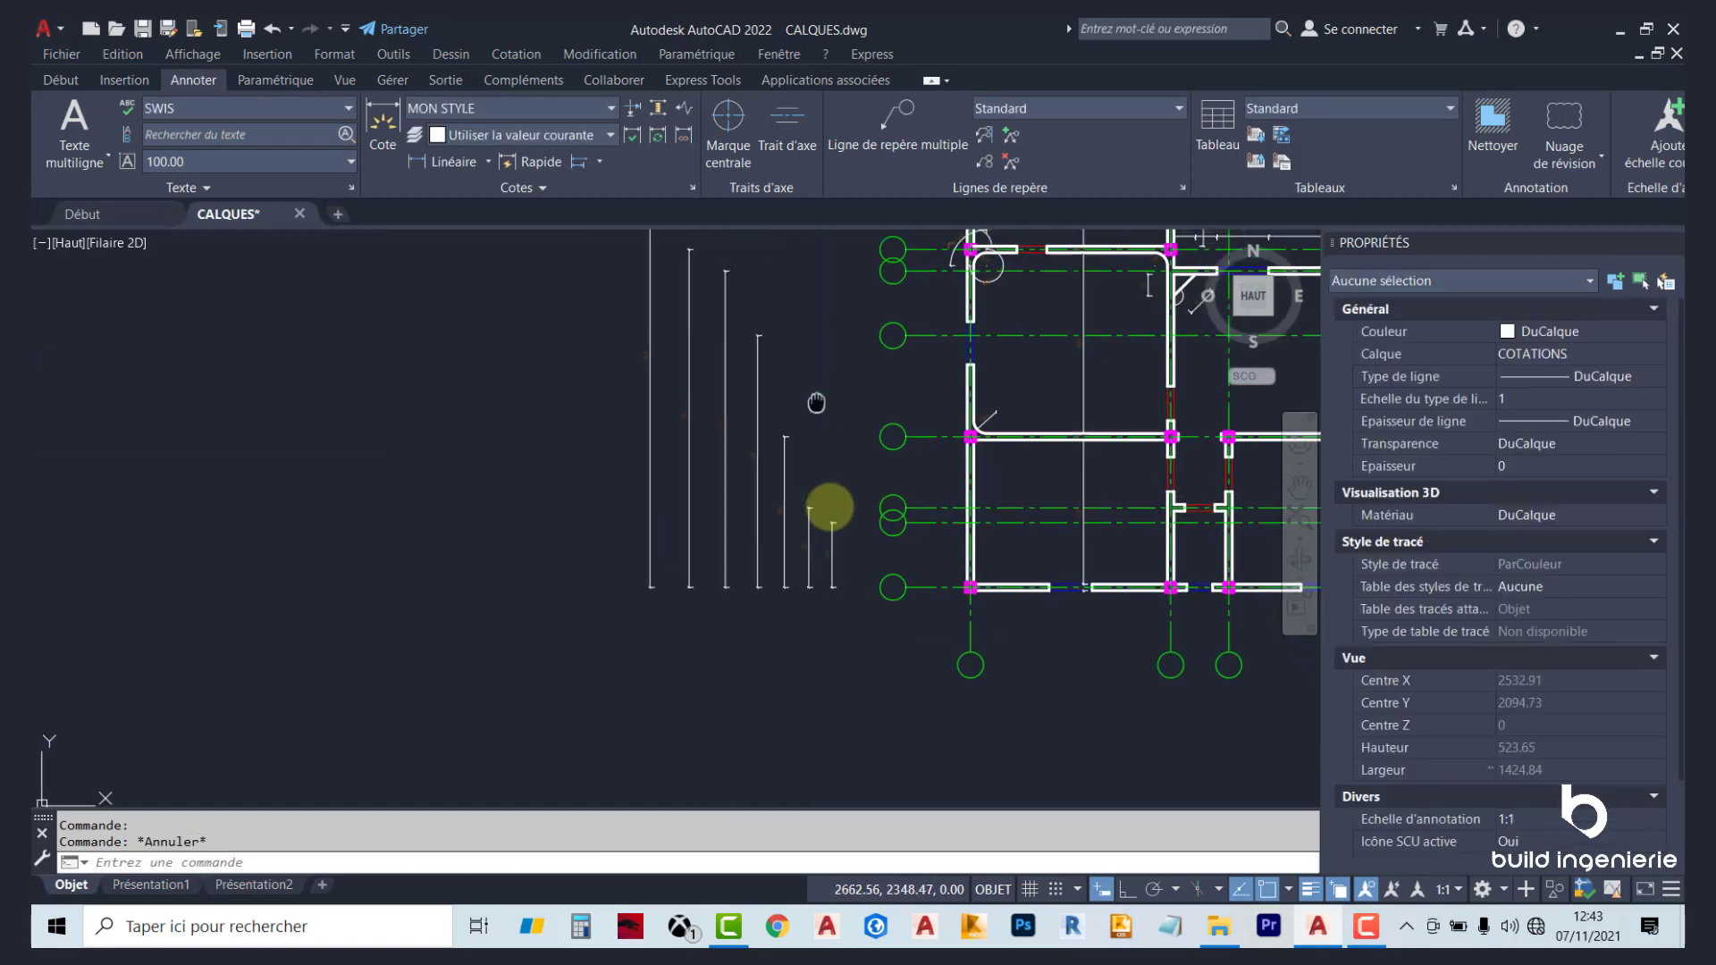
middle_drag(816, 403, 834, 560)
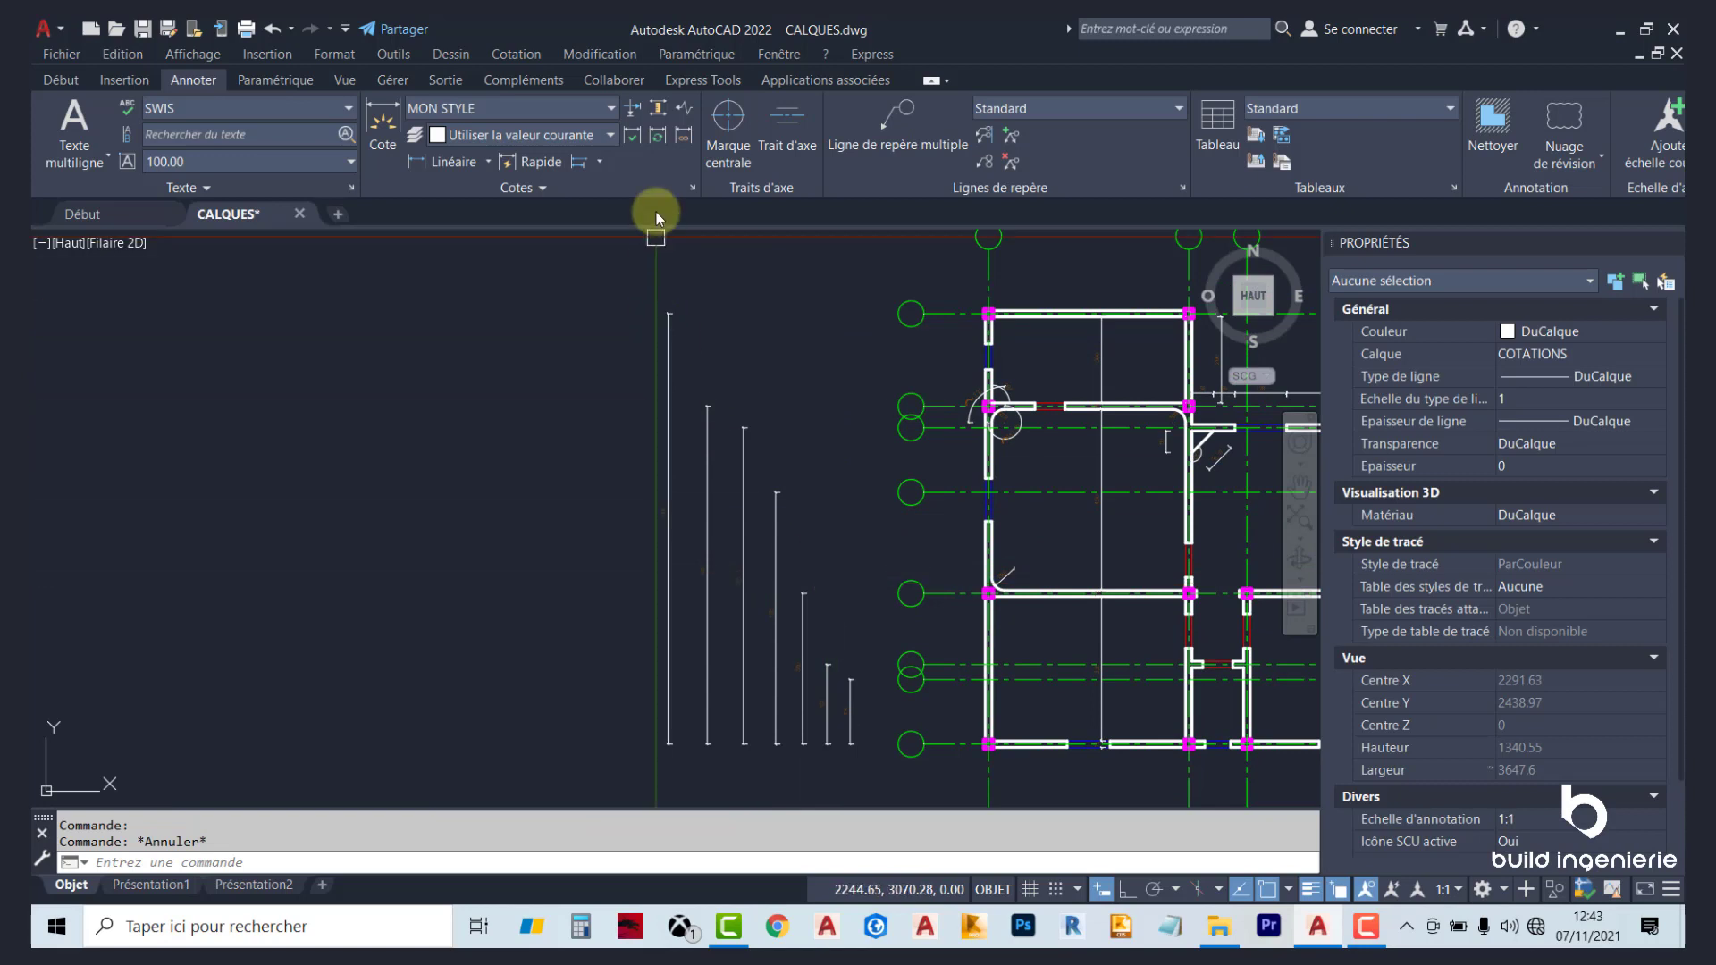
click(604, 163)
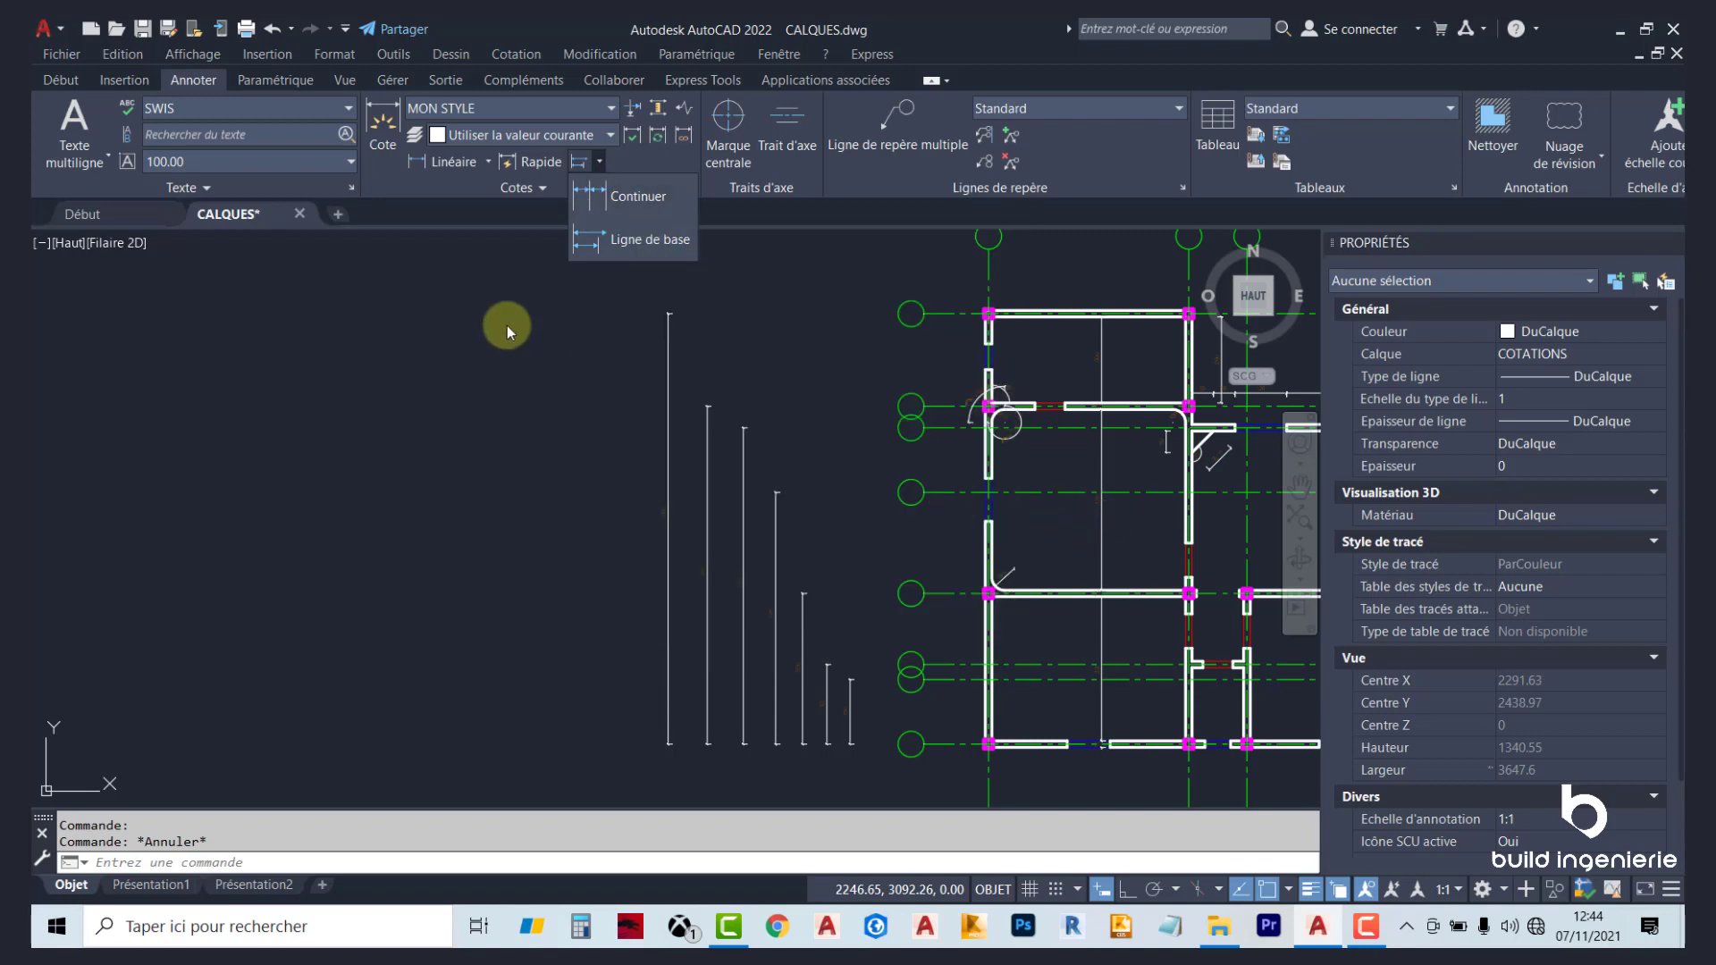
Place the first top linear dimension, 465, between the first two axis corners.
click(507, 325)
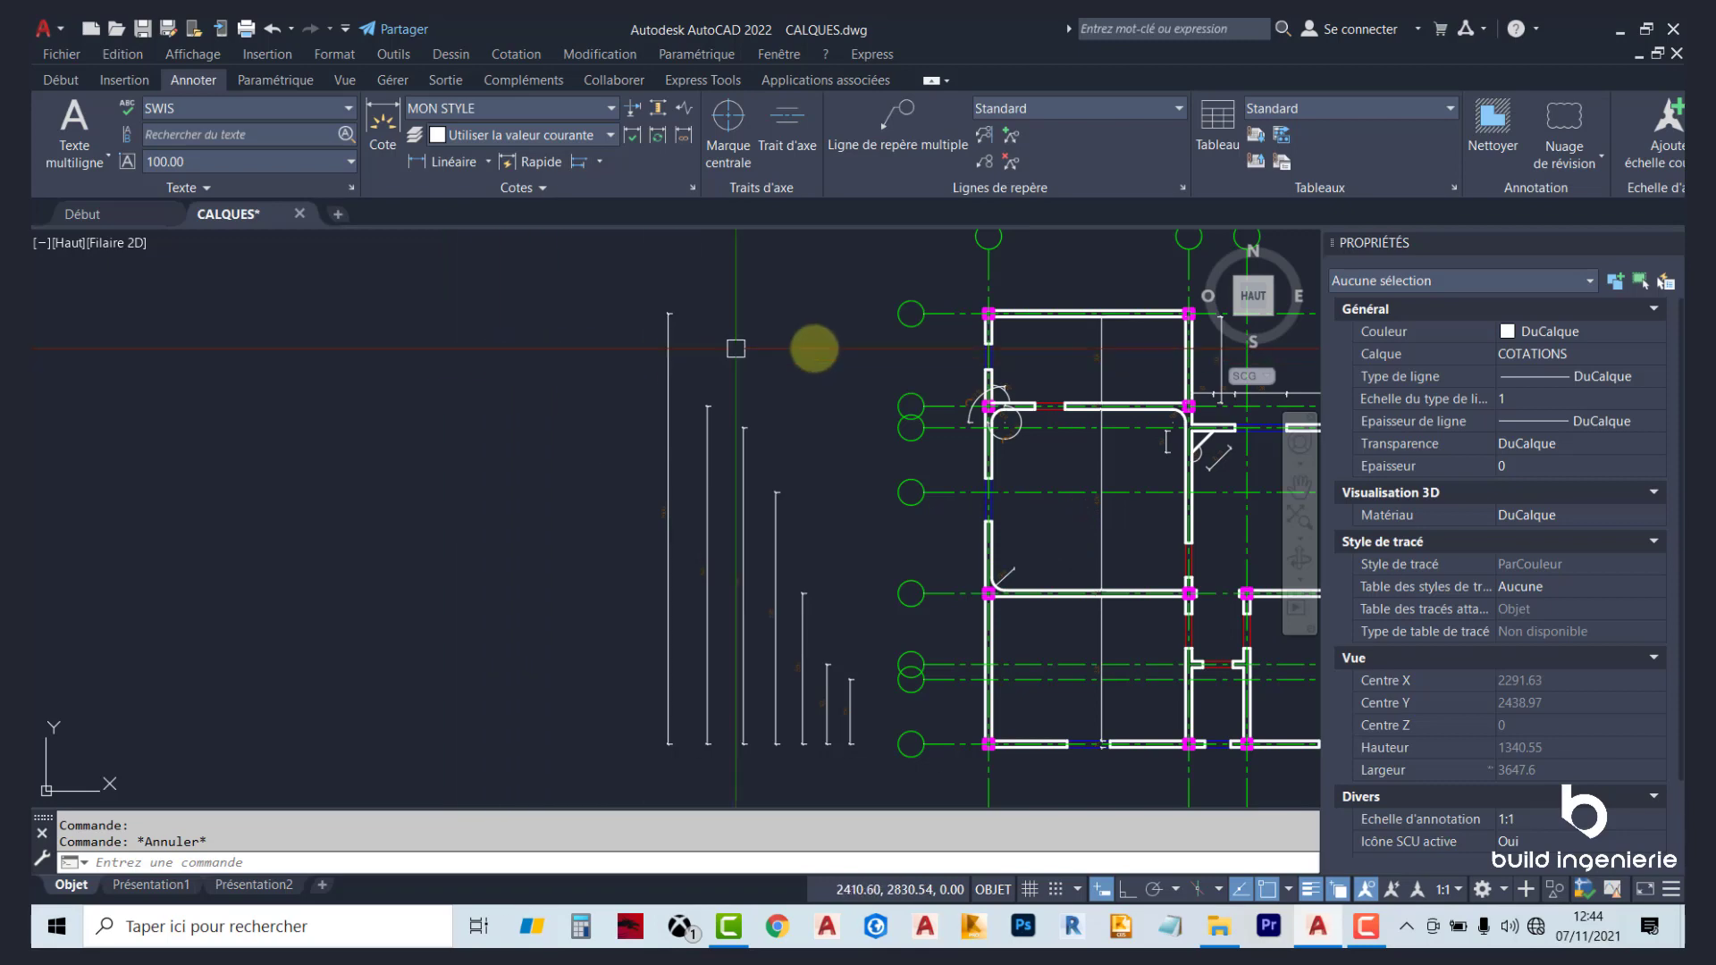
middle_drag(812, 359, 707, 501)
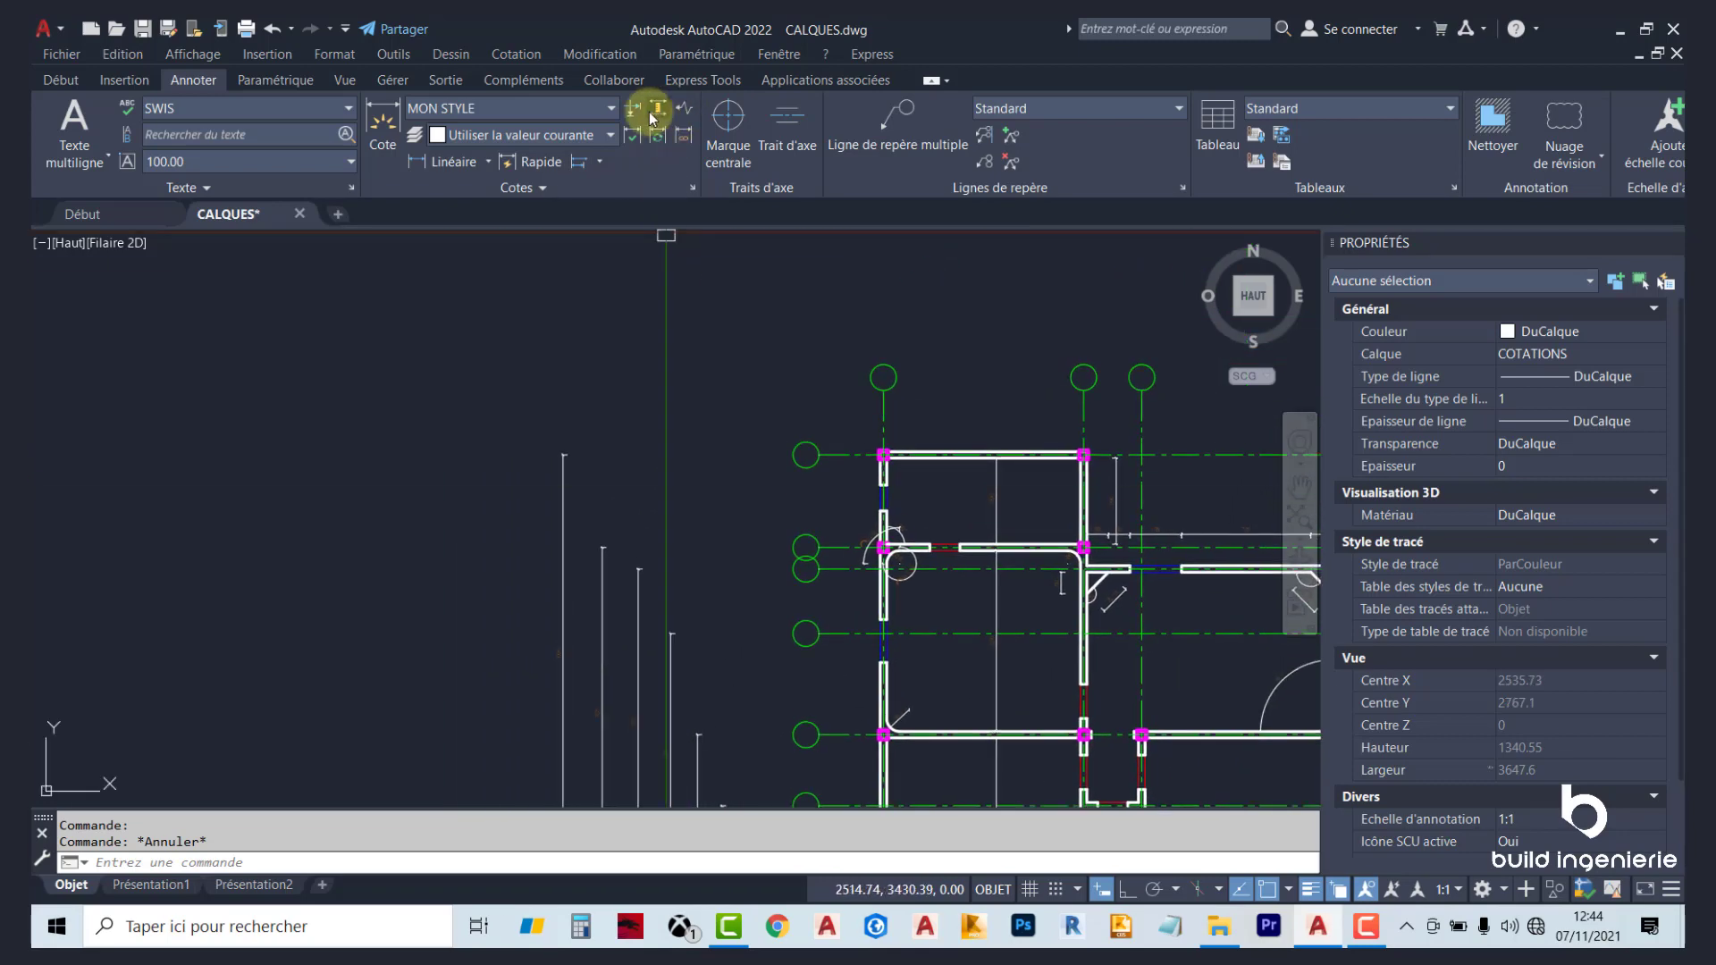
click(456, 162)
scroll(770, 443, up, 5)
click(734, 470)
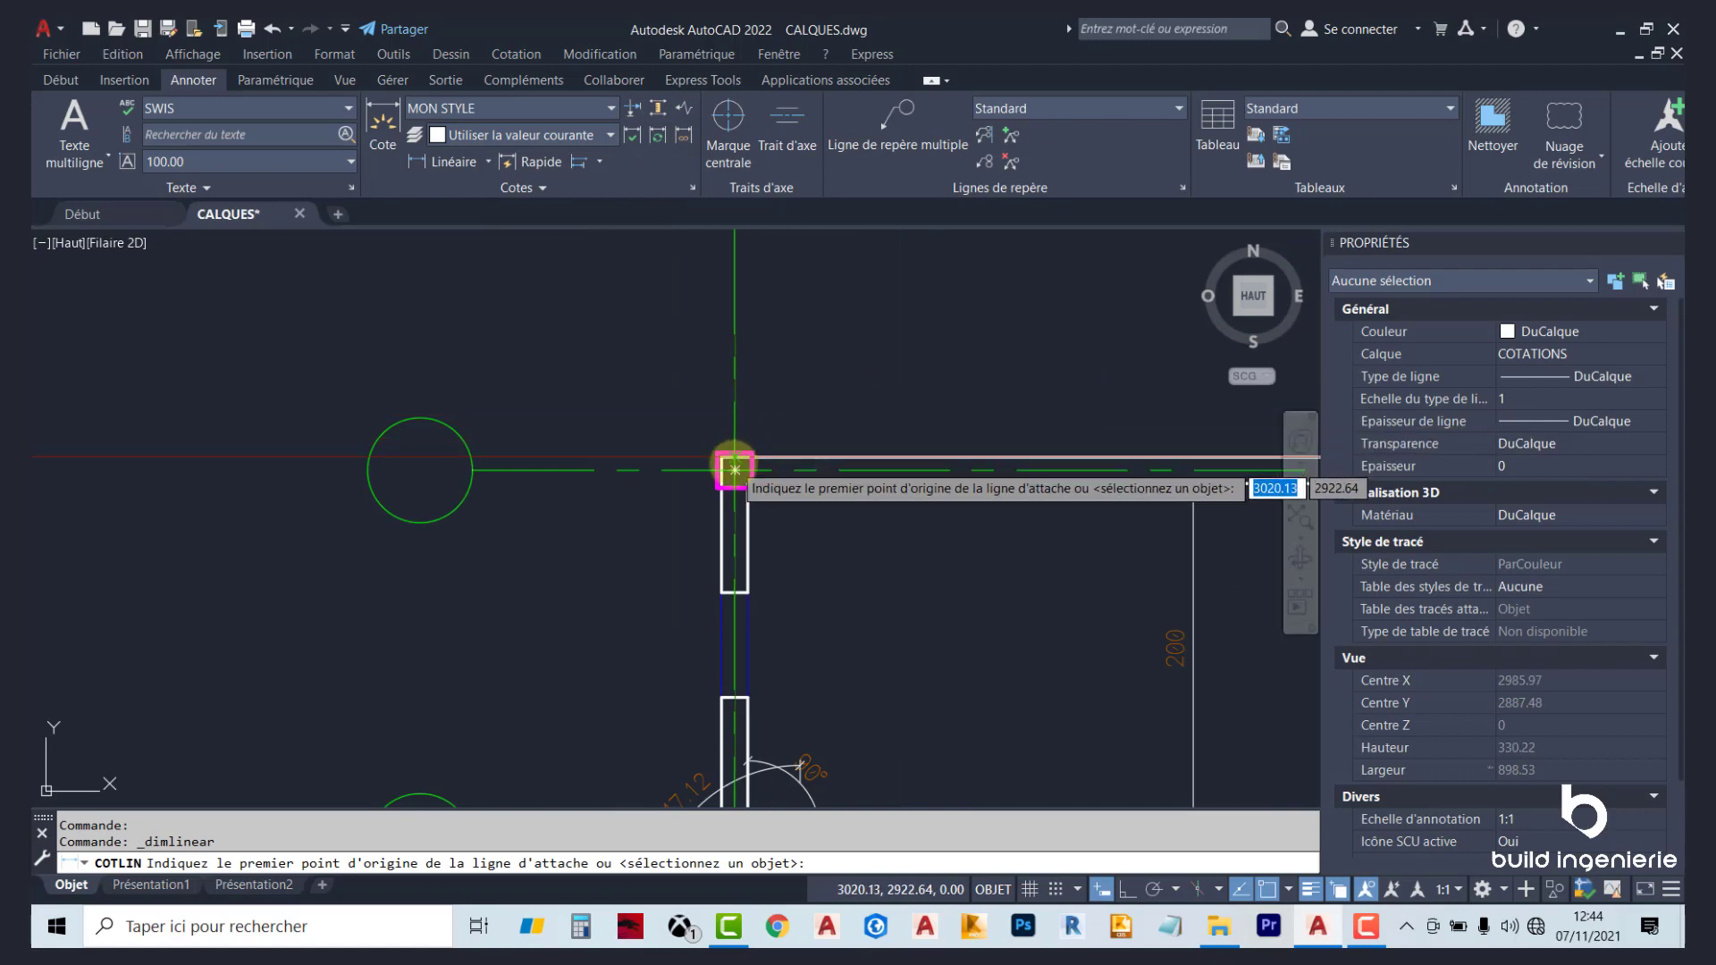
scroll(734, 470, down, 4)
scroll(977, 470, up, 6)
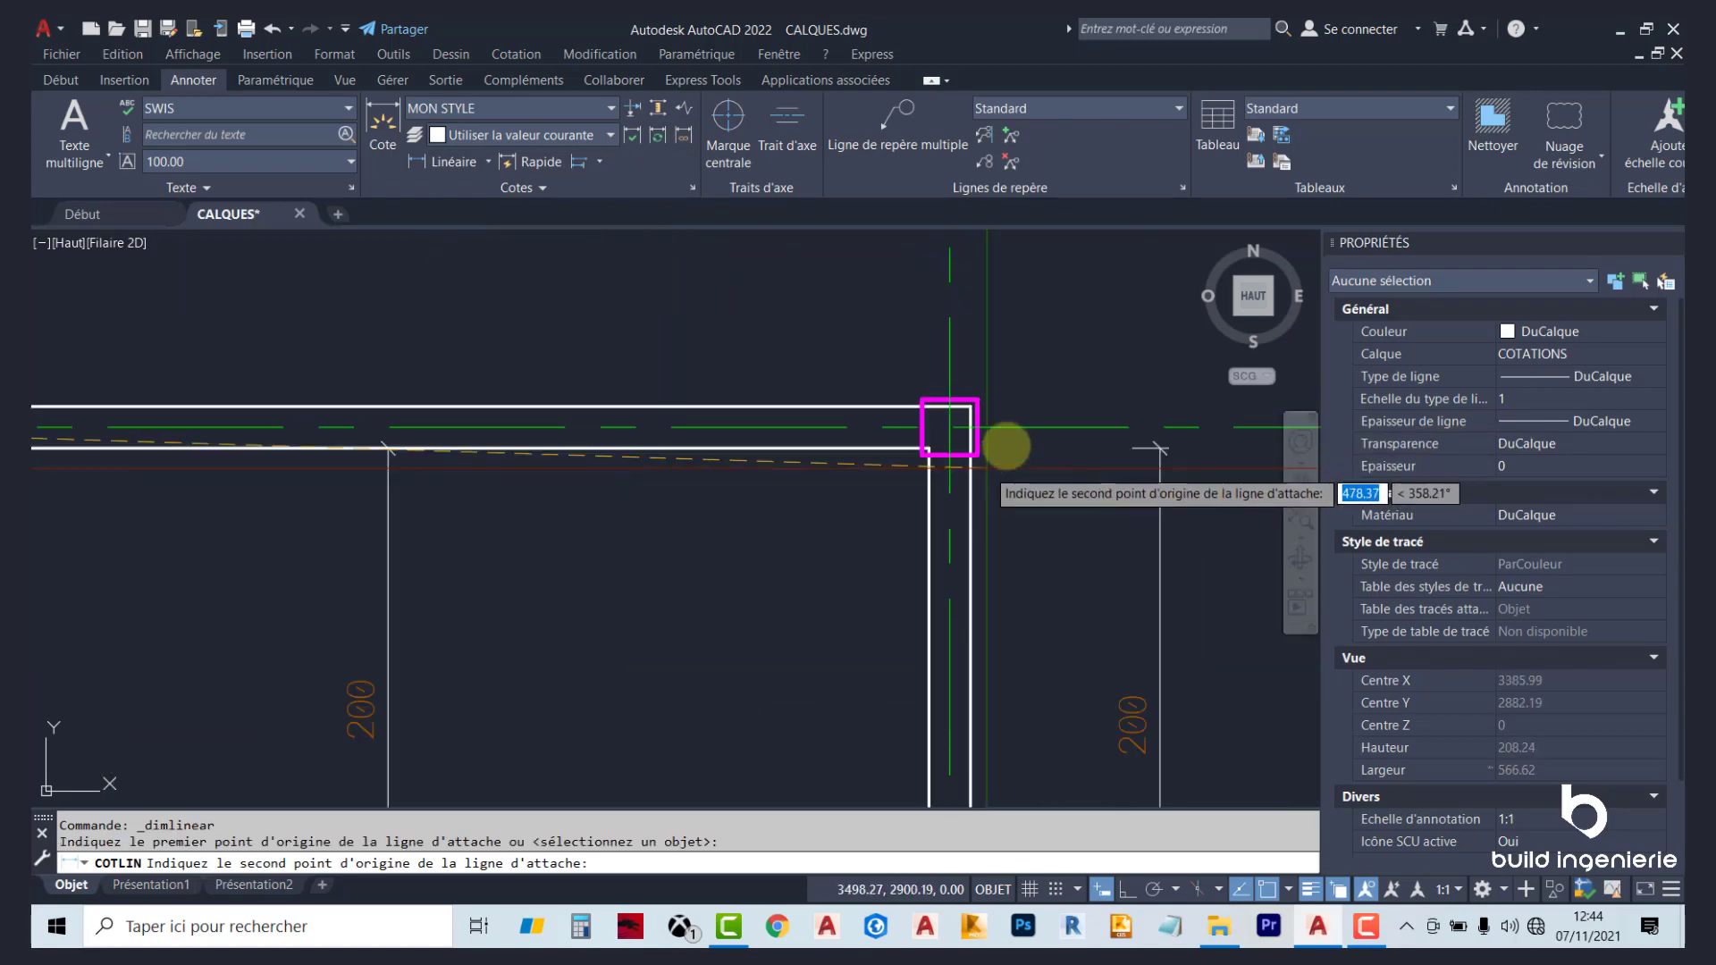
click(955, 434)
click(885, 328)
Add the next top linear dimensions, 135 and 450, between consecutive axes.
scroll(787, 443, down, 2)
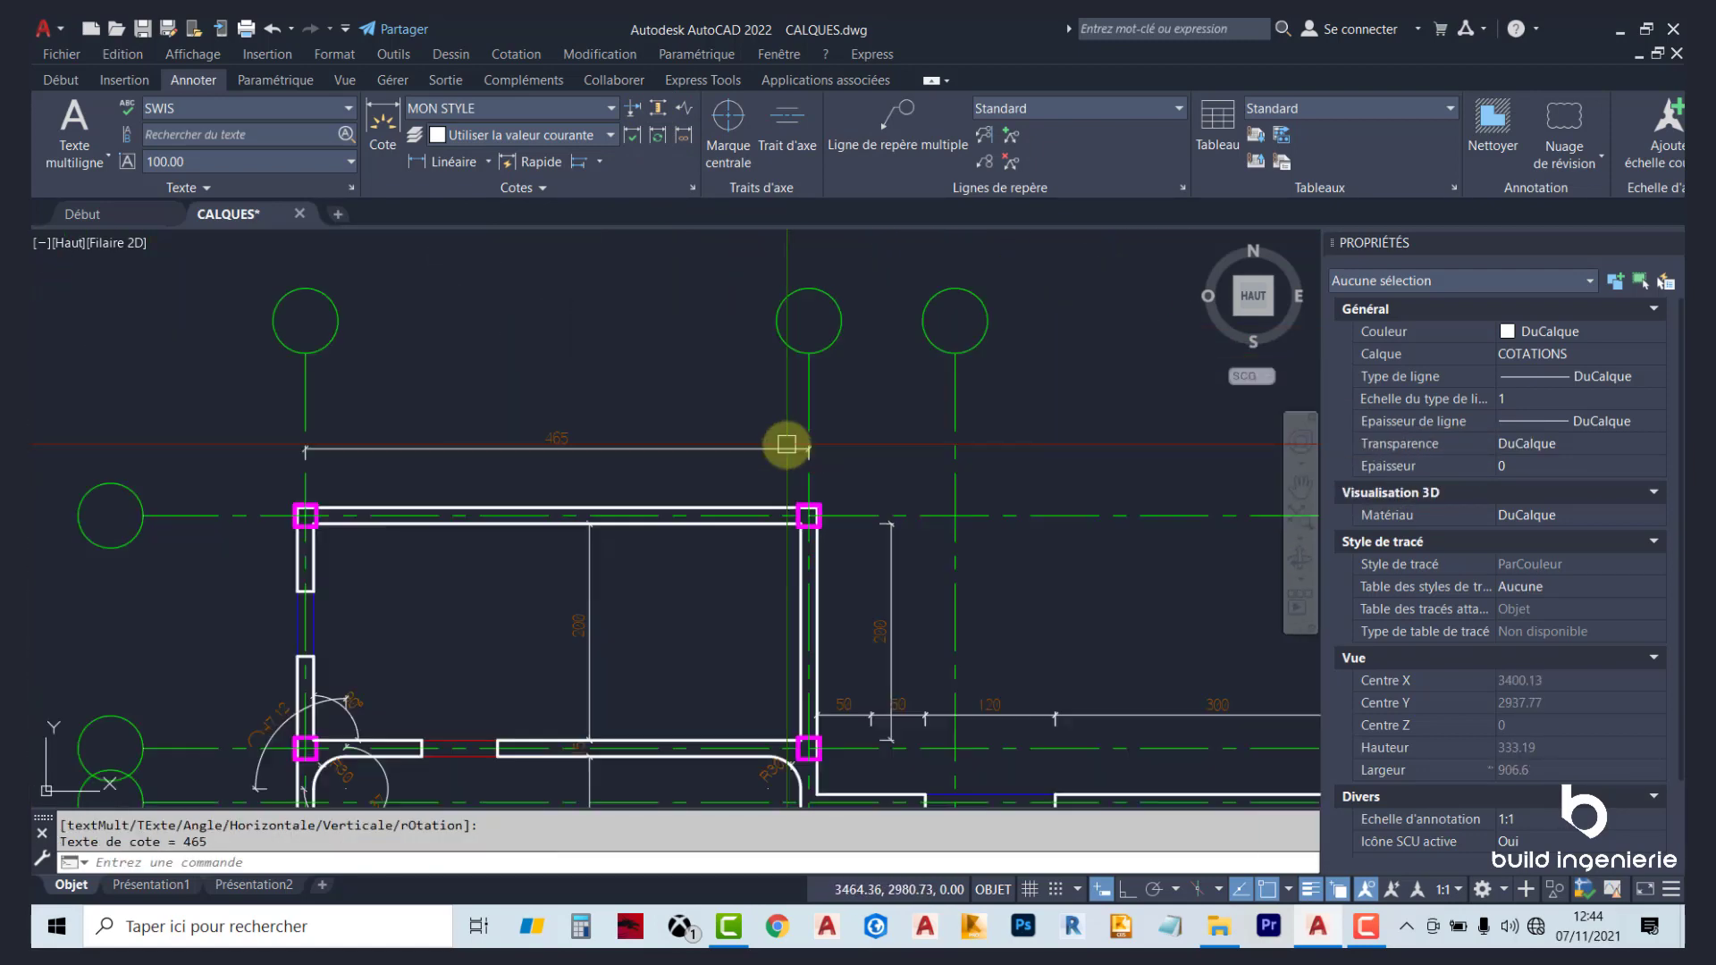
scroll(810, 473, up, 5)
key(Return)
click(810, 473)
scroll(731, 453, down, 4)
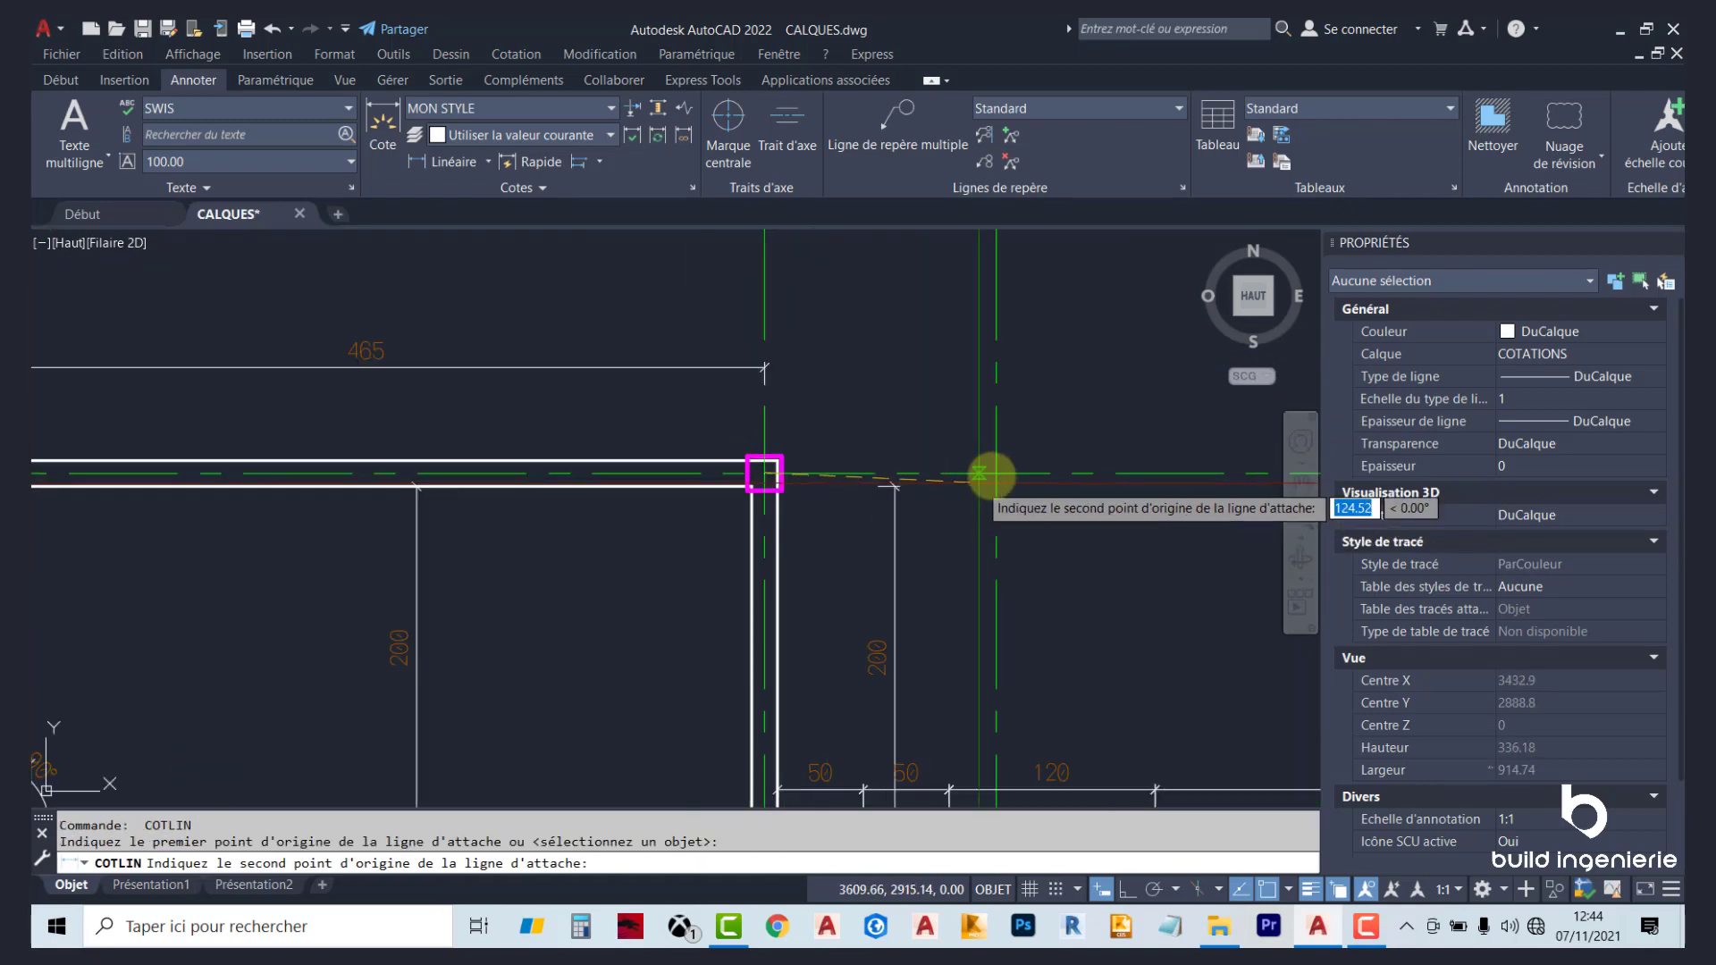
click(991, 477)
click(904, 311)
scroll(766, 548, down, 4)
key(Return)
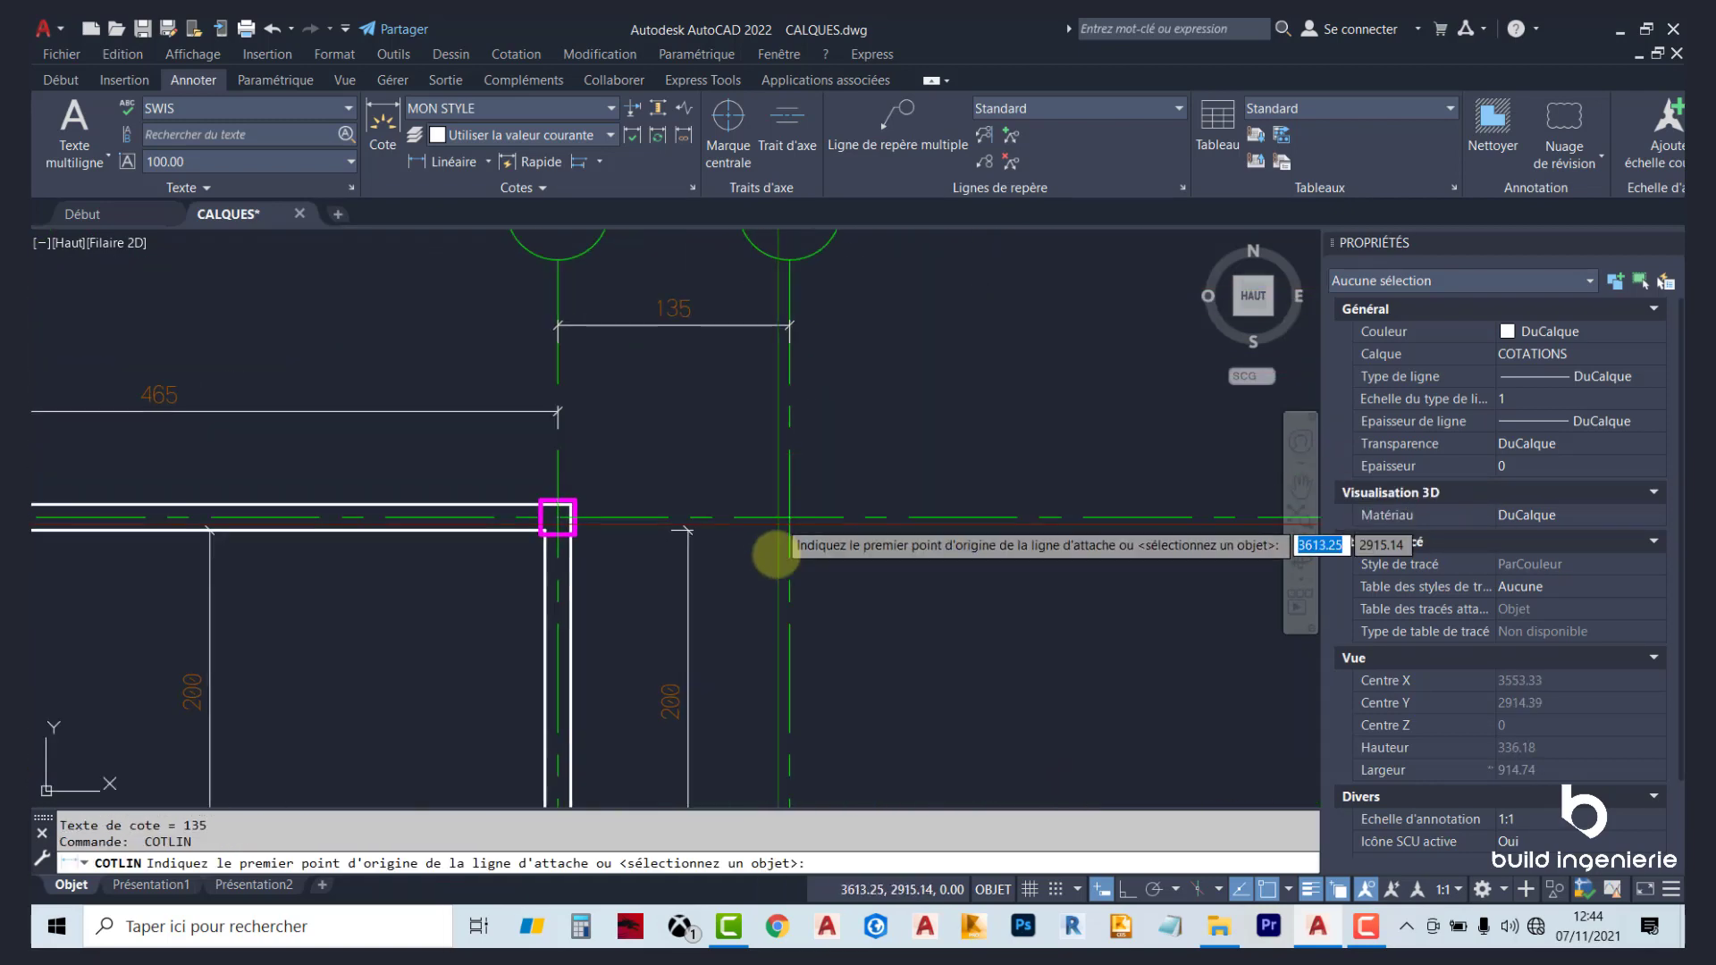
click(833, 507)
click(1016, 501)
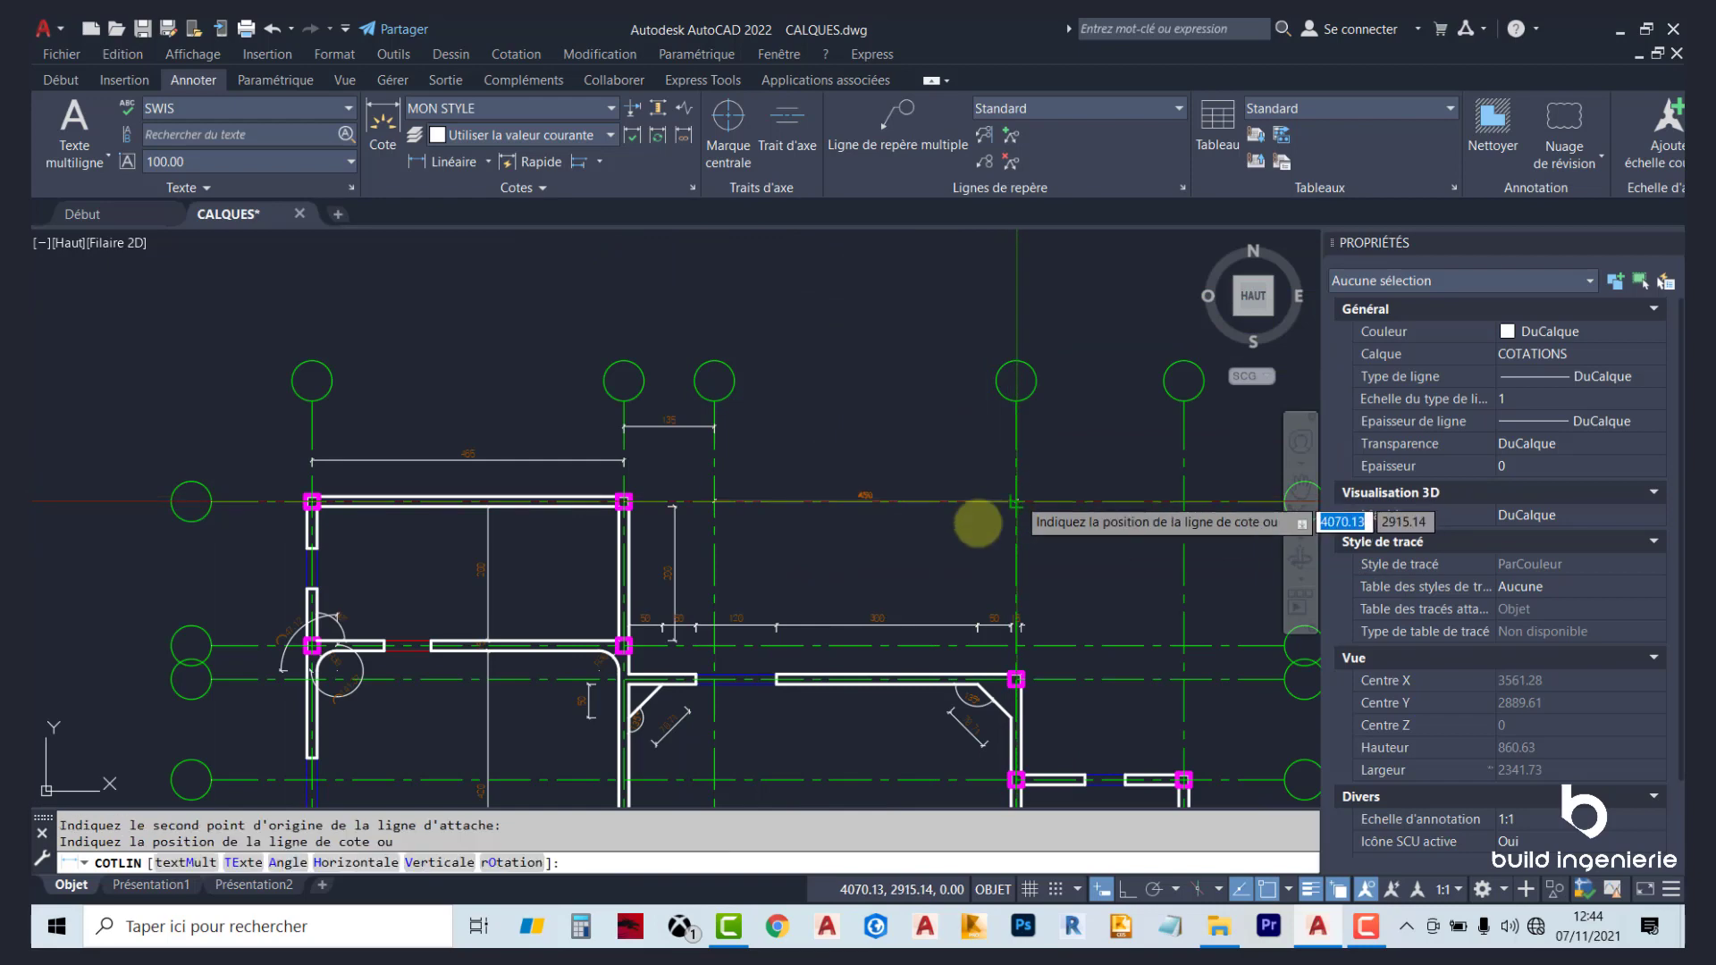
click(1001, 533)
Add the final top linear dimensions, 250 and 150, then end the command.
key(Return)
click(1017, 502)
click(1184, 502)
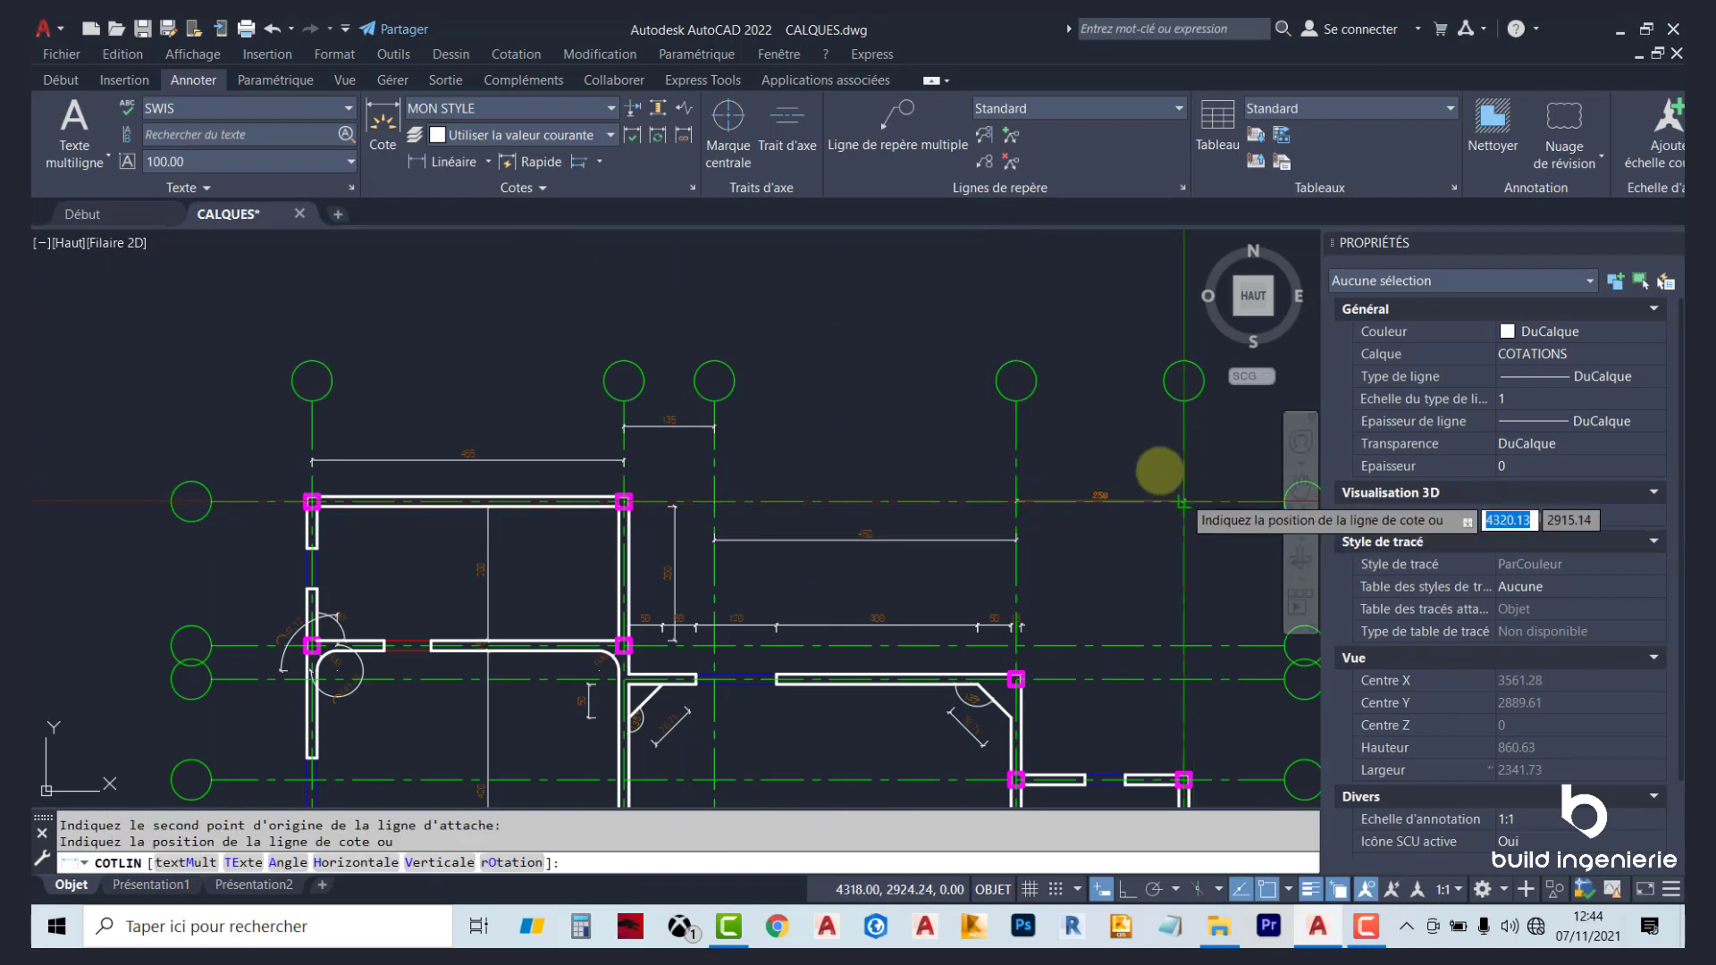
click(1118, 449)
key(Return)
middle_drag(1211, 494, 910, 487)
click(881, 495)
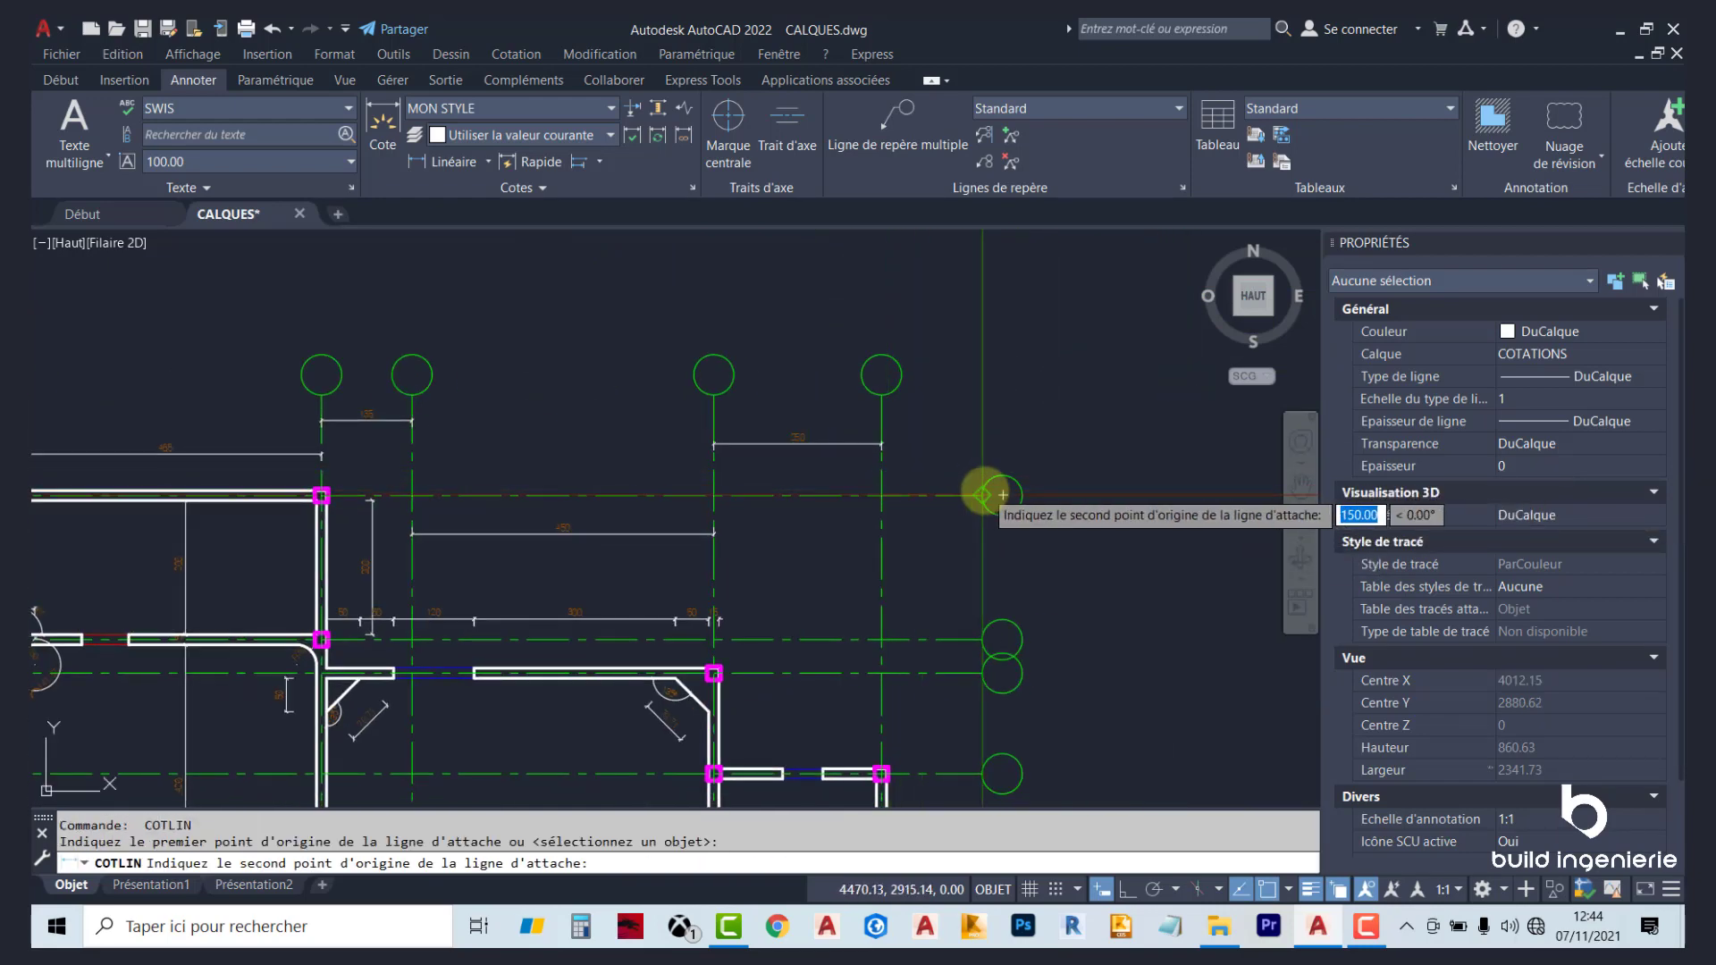
click(984, 495)
click(984, 419)
key(Escape)
scroll(1100, 474, down, 3)
scroll(835, 441, up, 2)
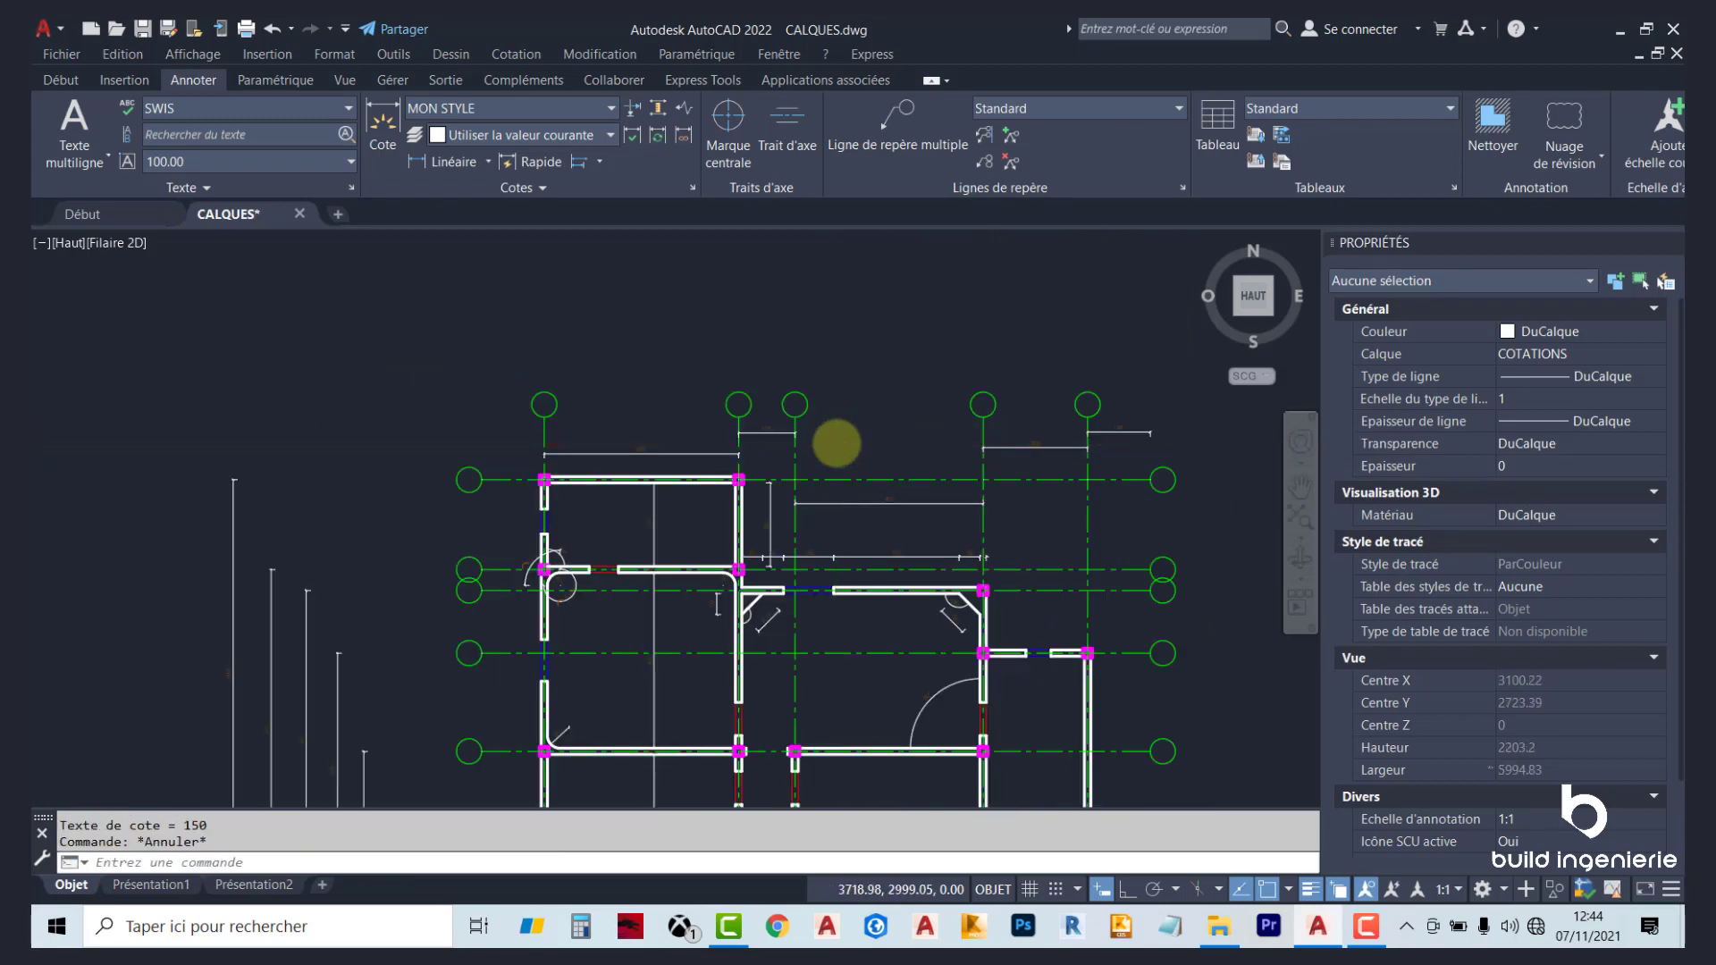
scroll(908, 501, up, 1)
Select the 465, 135, 450 and 150 top dimensions, then clear the selection.
middle_drag(995, 502, 826, 492)
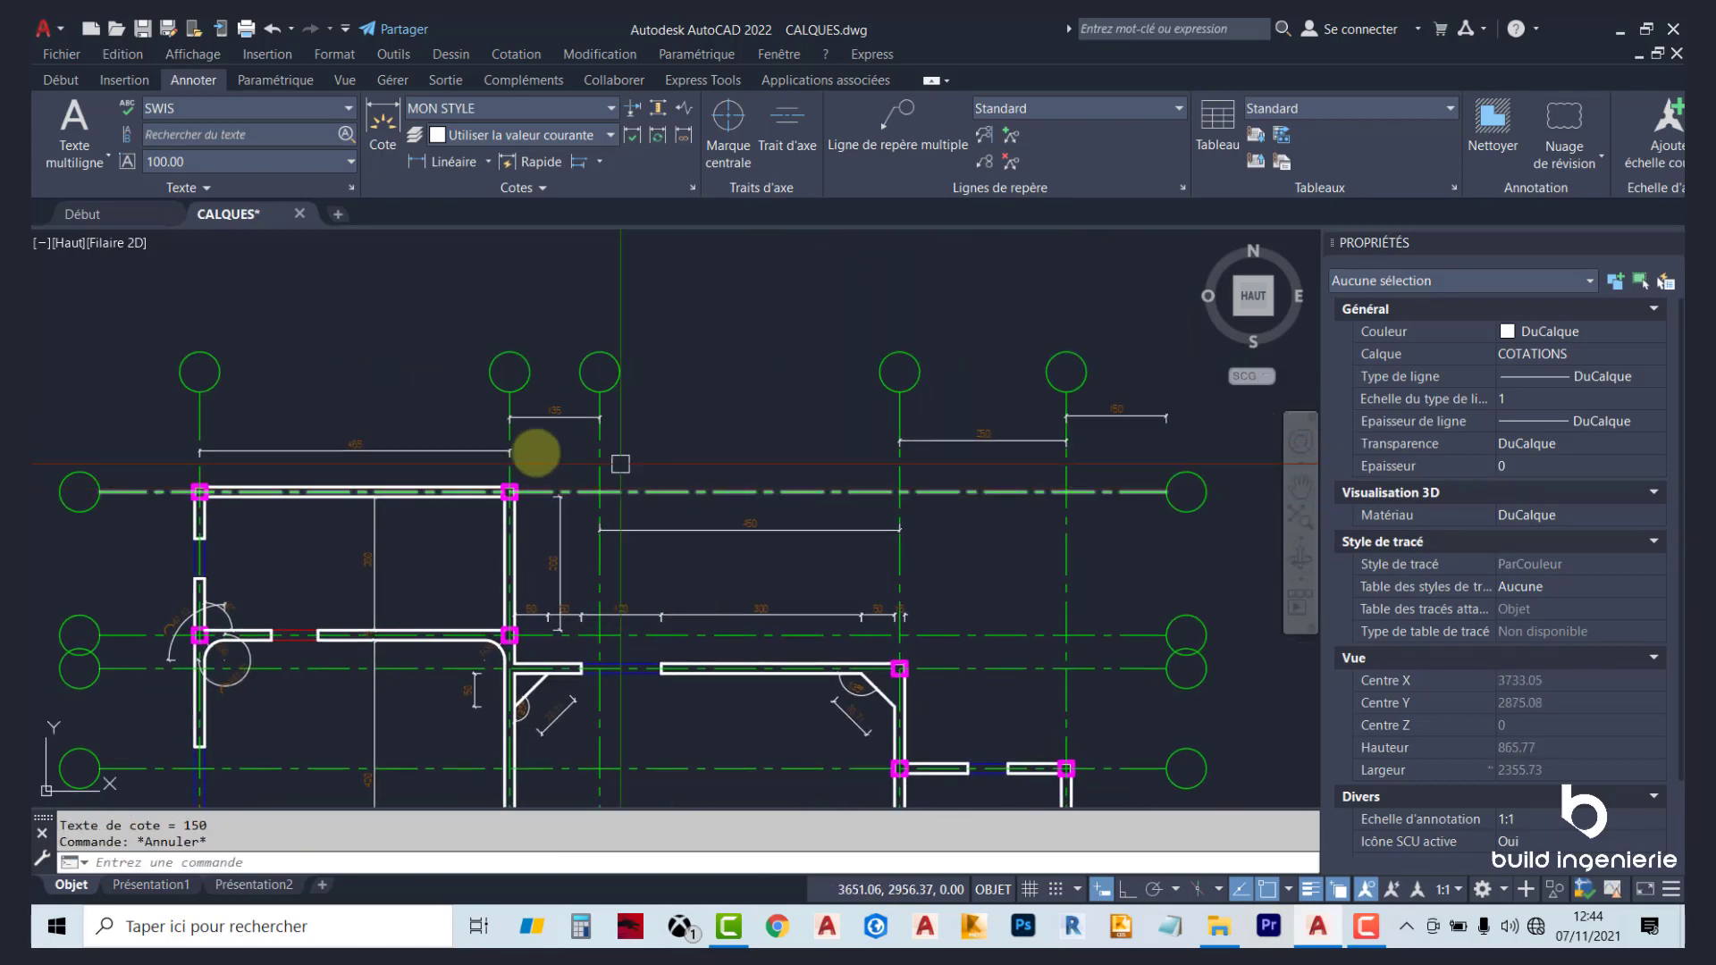
click(505, 451)
click(592, 405)
click(768, 529)
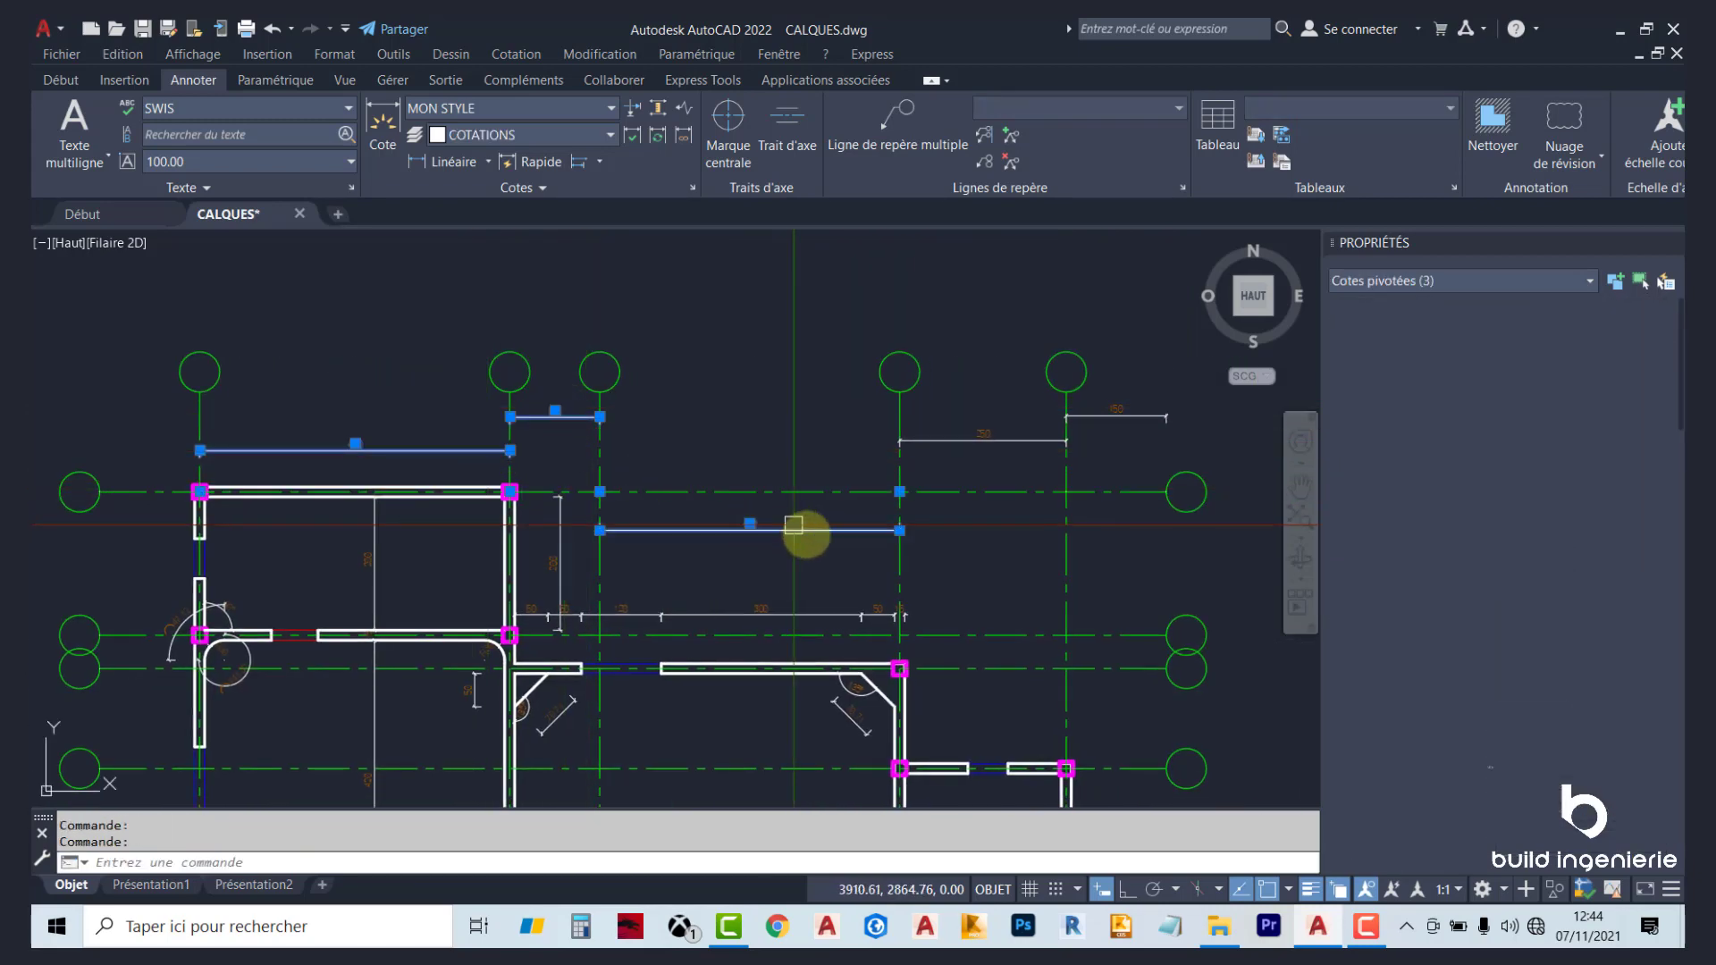
click(1016, 437)
click(1122, 418)
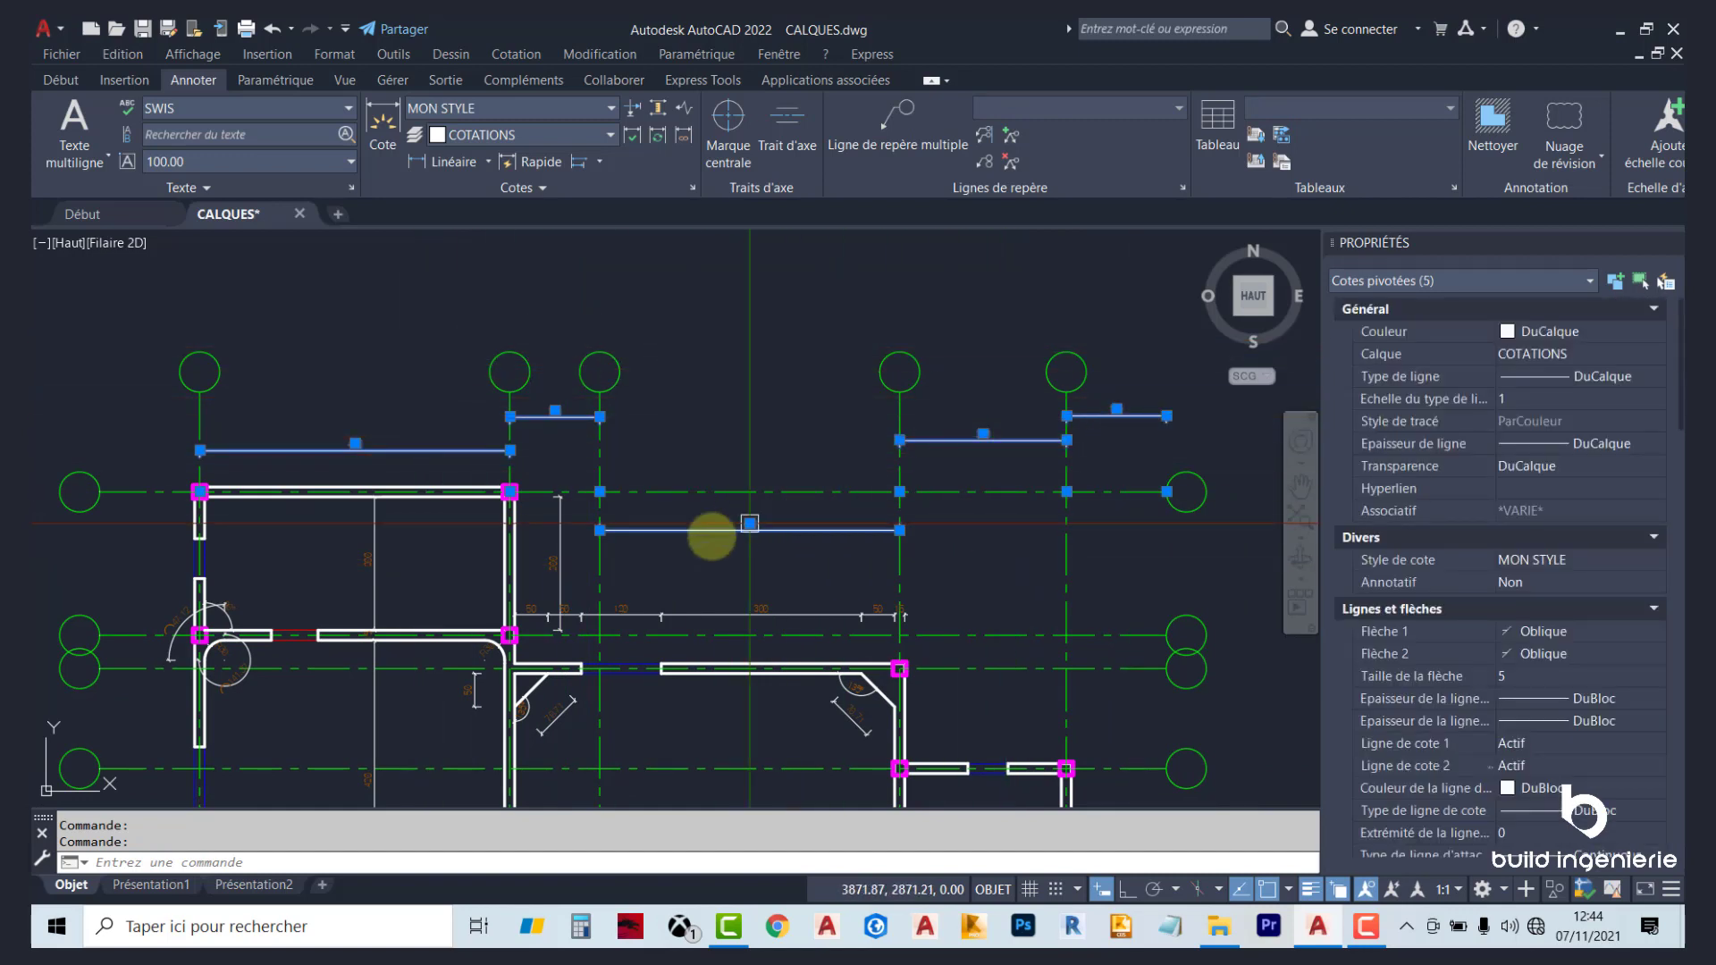
key(Escape)
Zoom in on the 135 dimension, select it and grab its end grip.
scroll(563, 501, up, 2)
scroll(671, 452, up, 2)
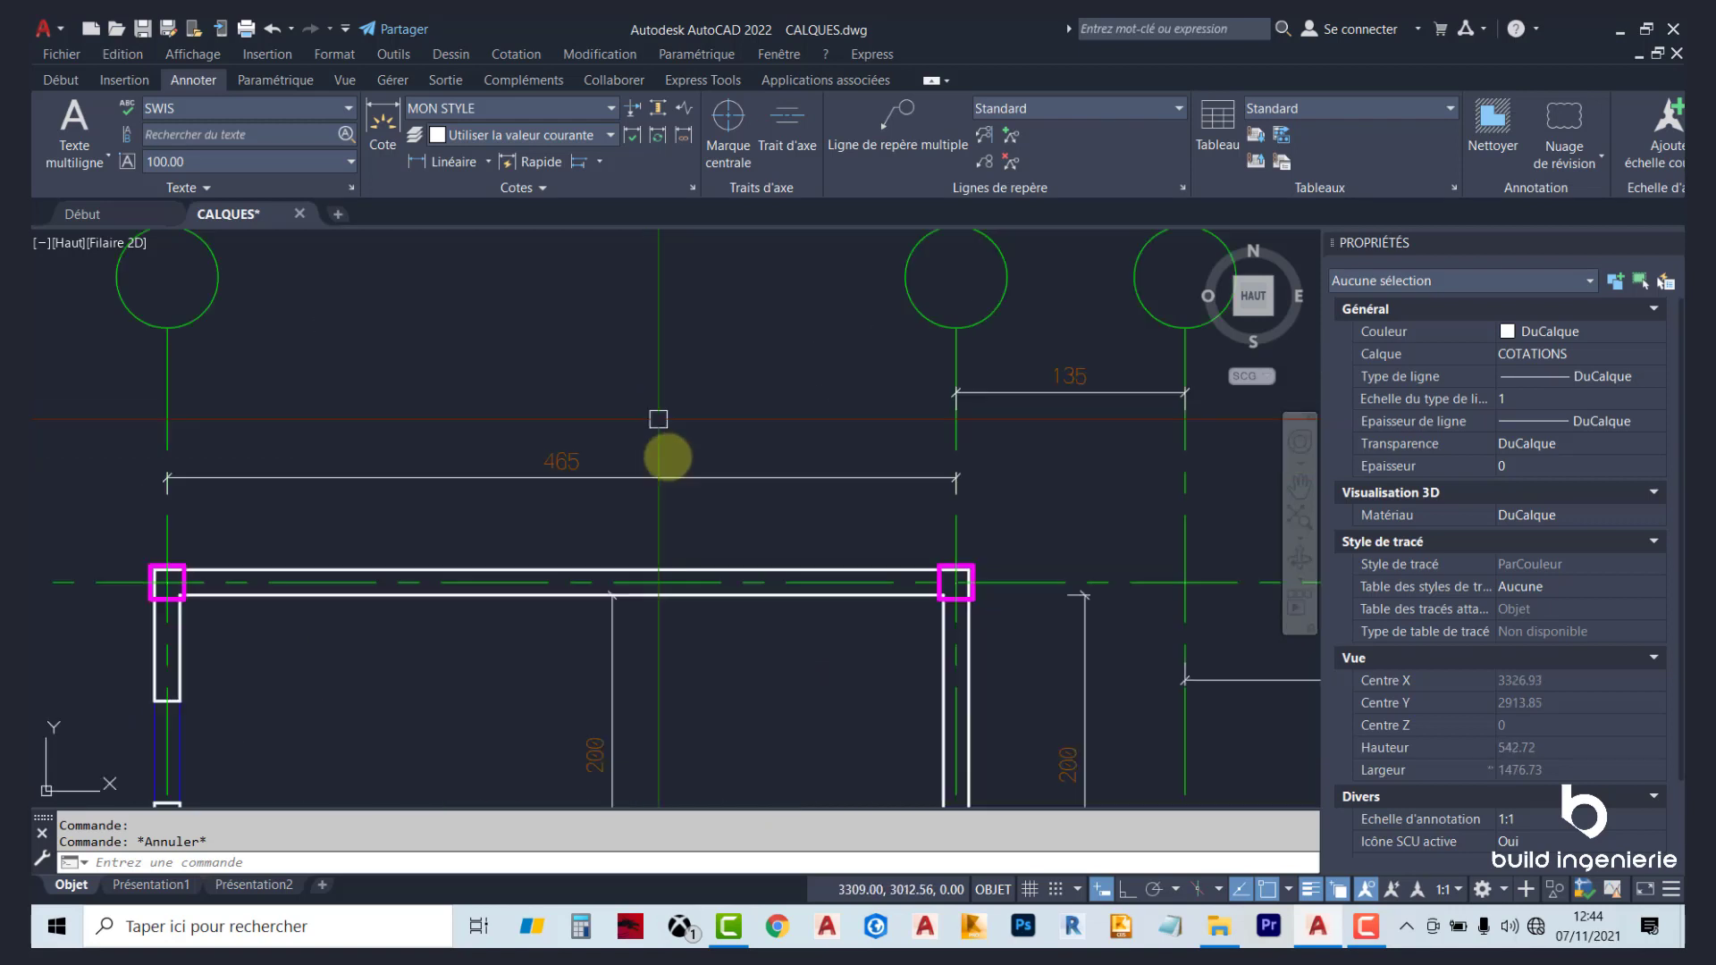
middle_drag(1051, 468, 835, 498)
scroll(889, 447, up, 4)
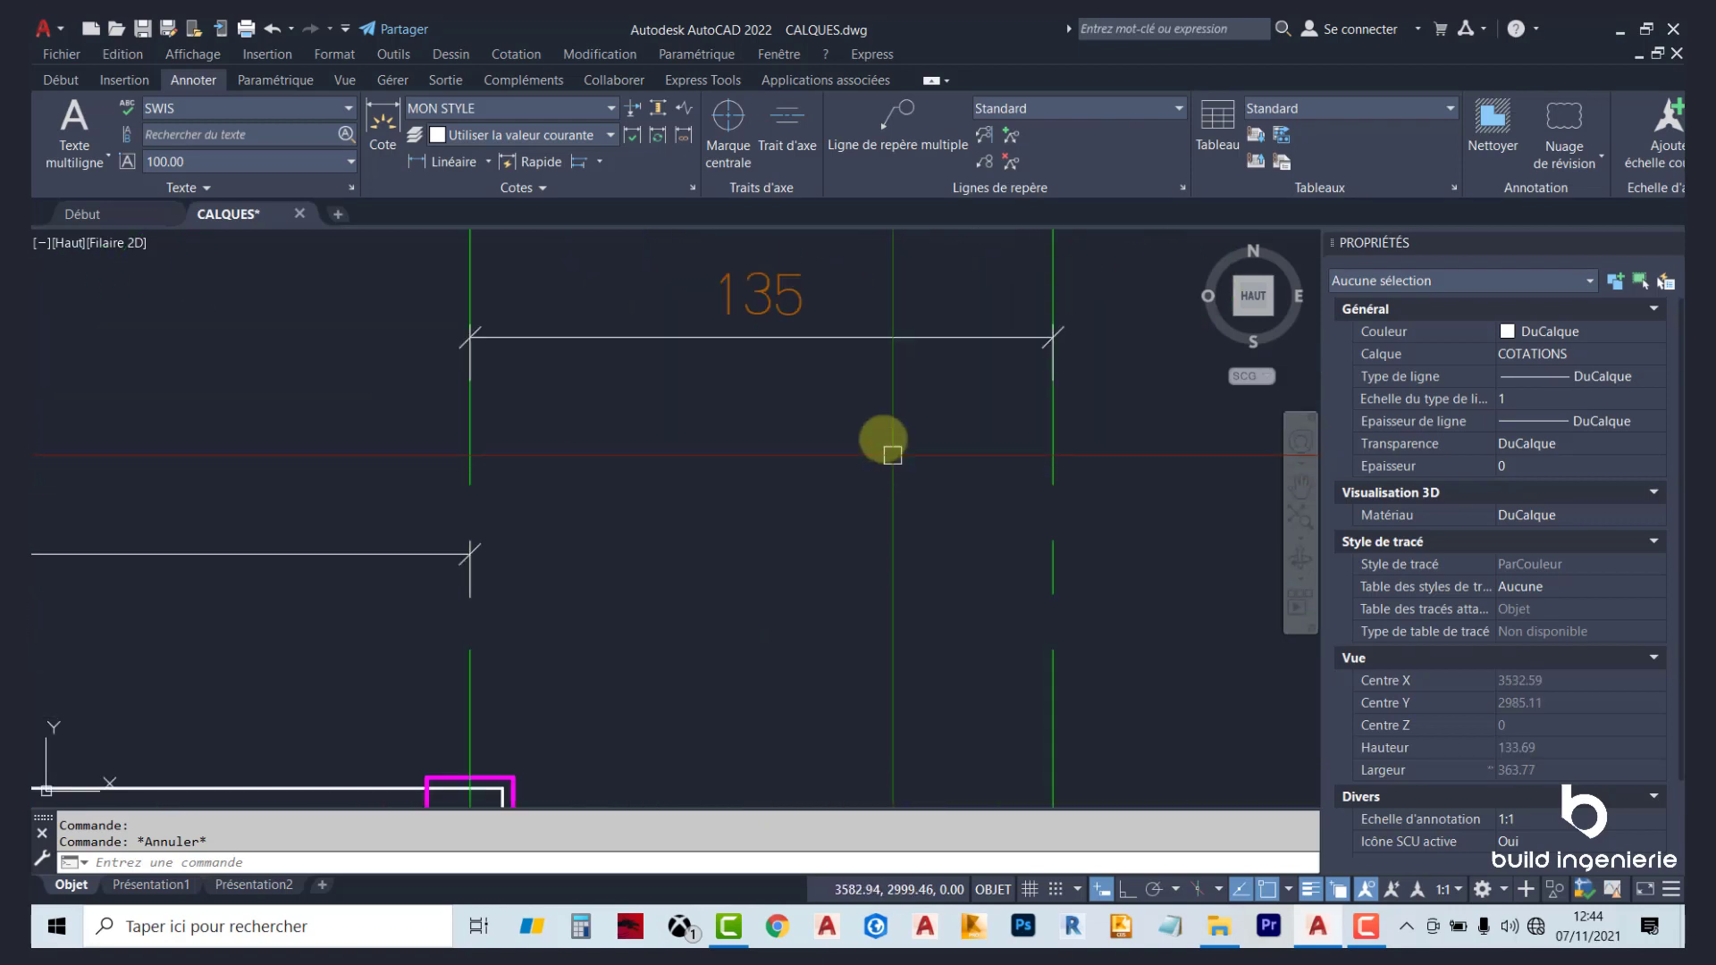
click(769, 295)
click(738, 260)
click(485, 304)
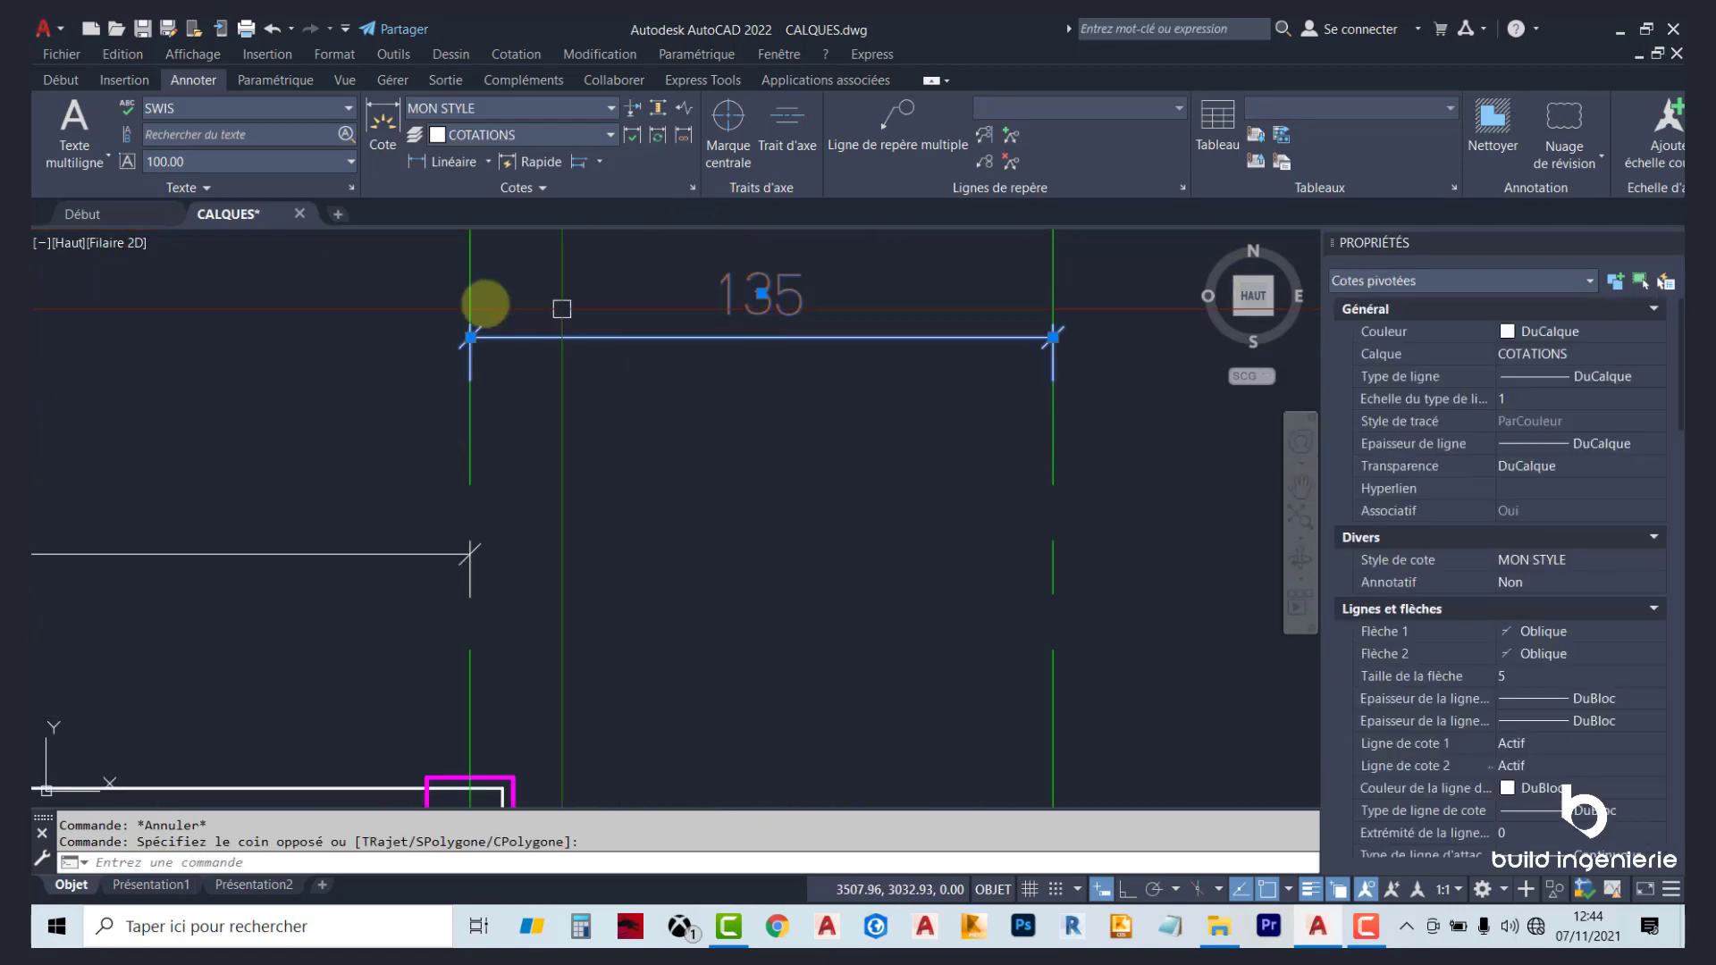
click(469, 338)
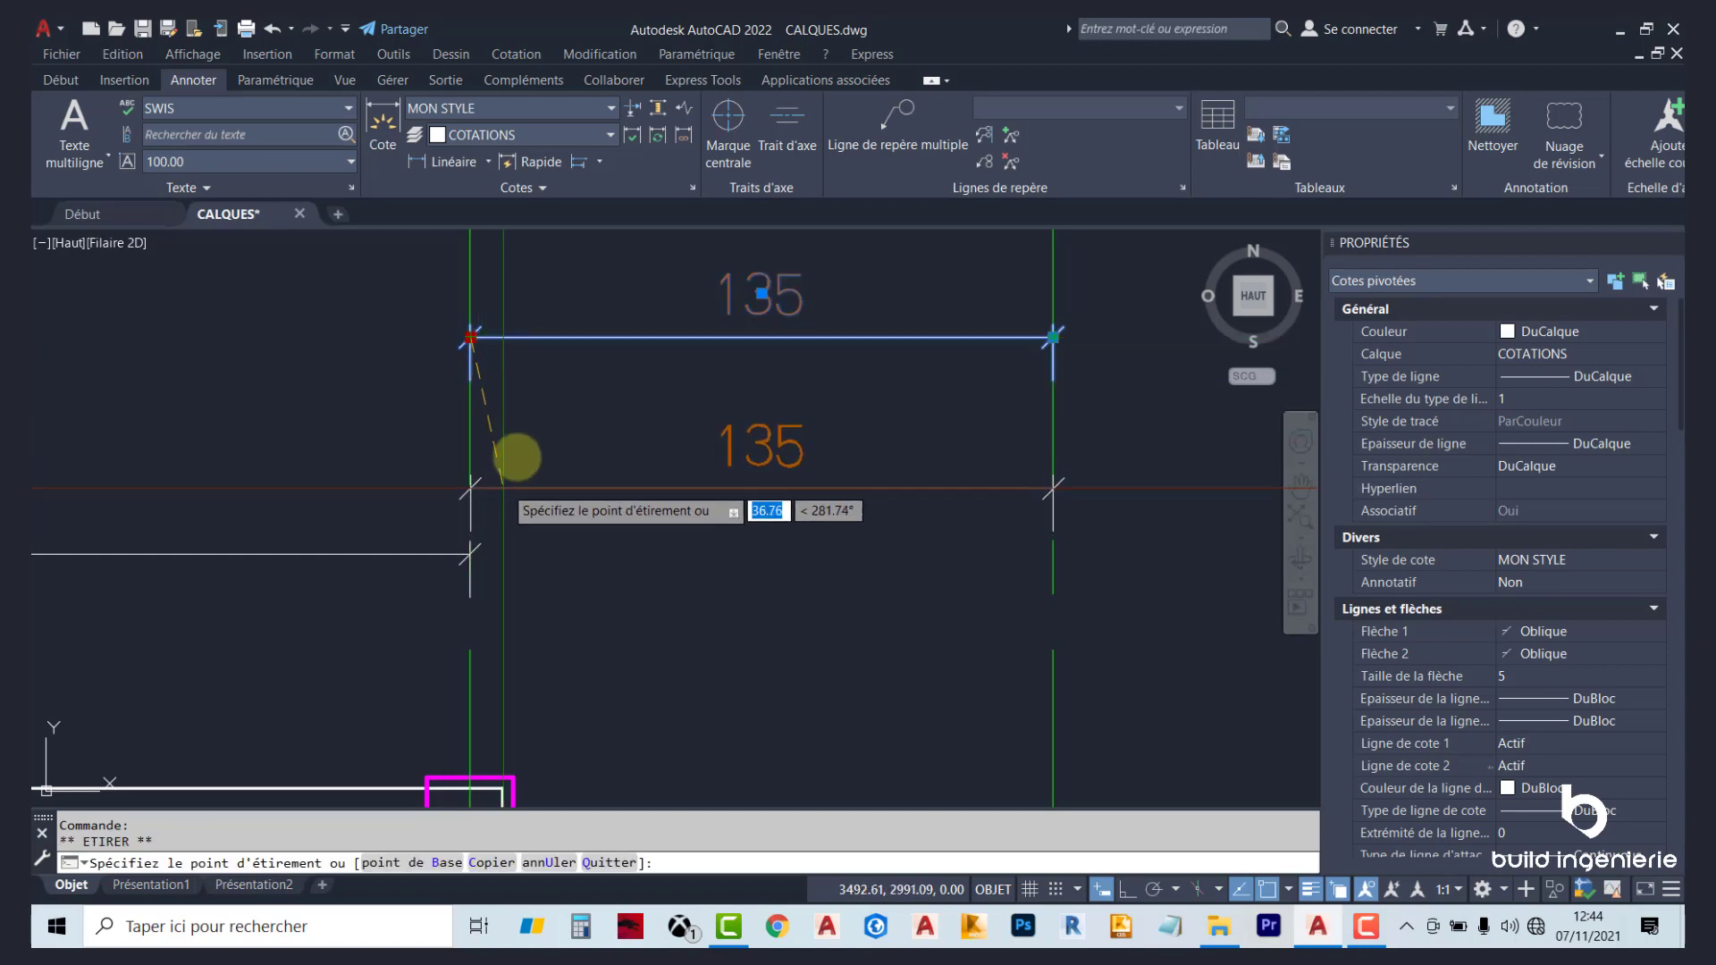
Stretch the 450 dimension's end grip onto the grid line.
scroll(518, 465, up, 2)
scroll(420, 630, up, 3)
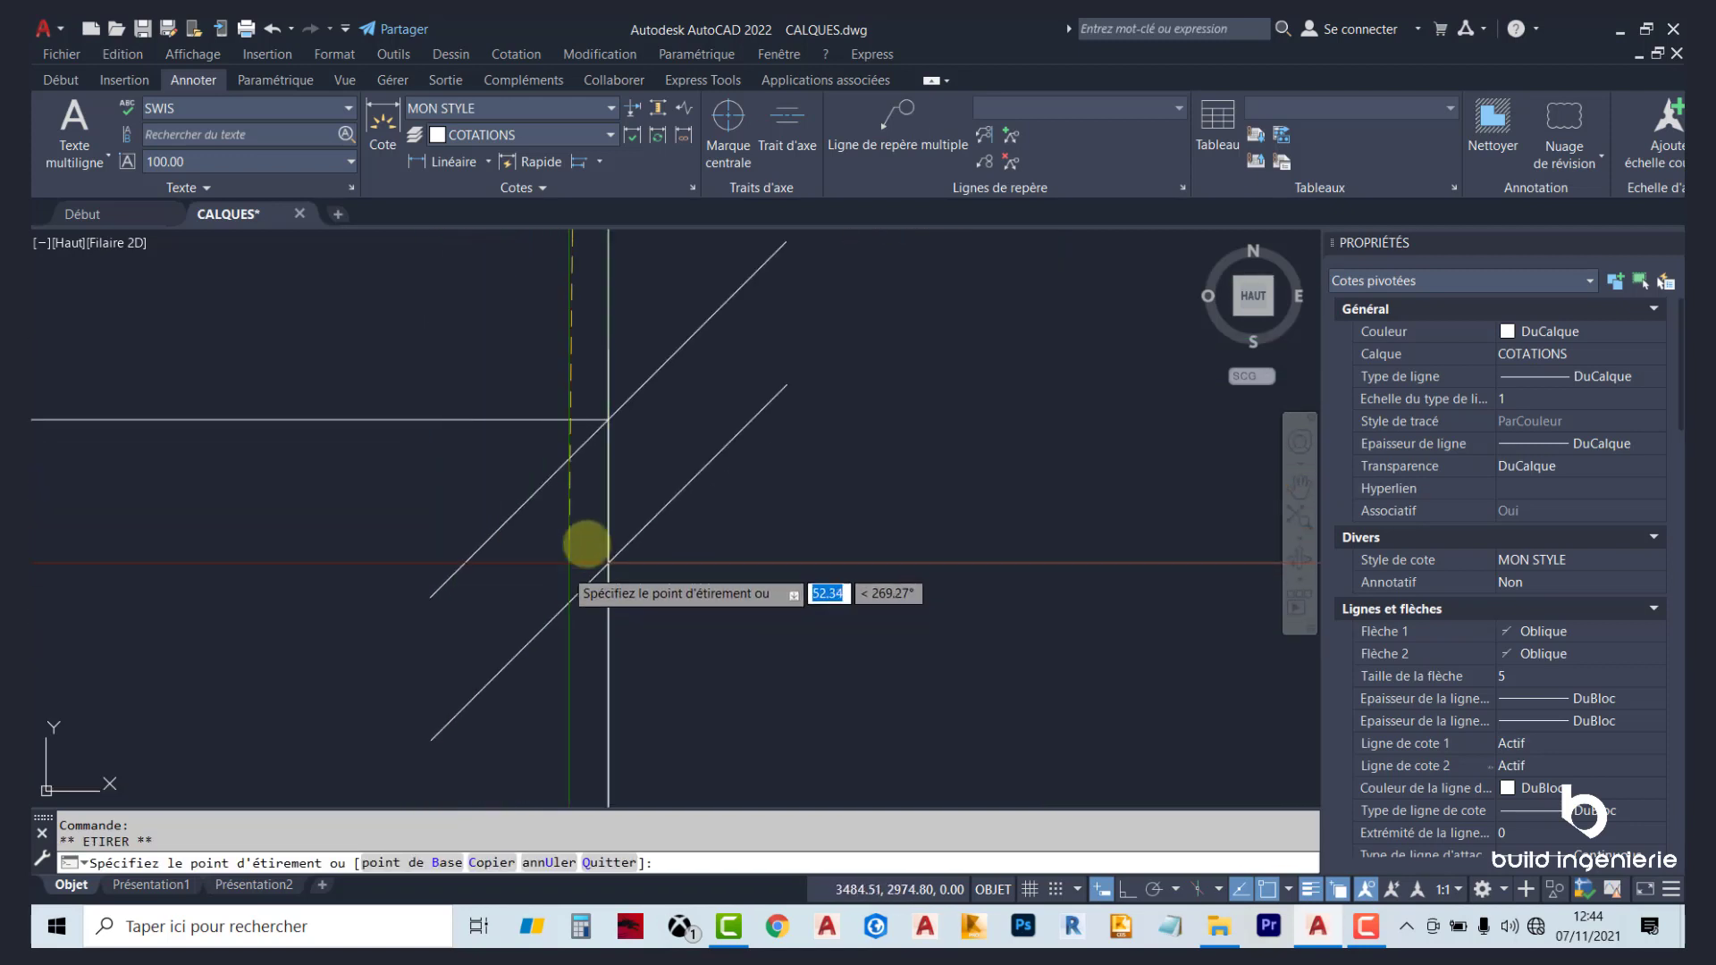
scroll(590, 500, up, 2)
scroll(614, 372, down, 3)
scroll(851, 459, down, 2)
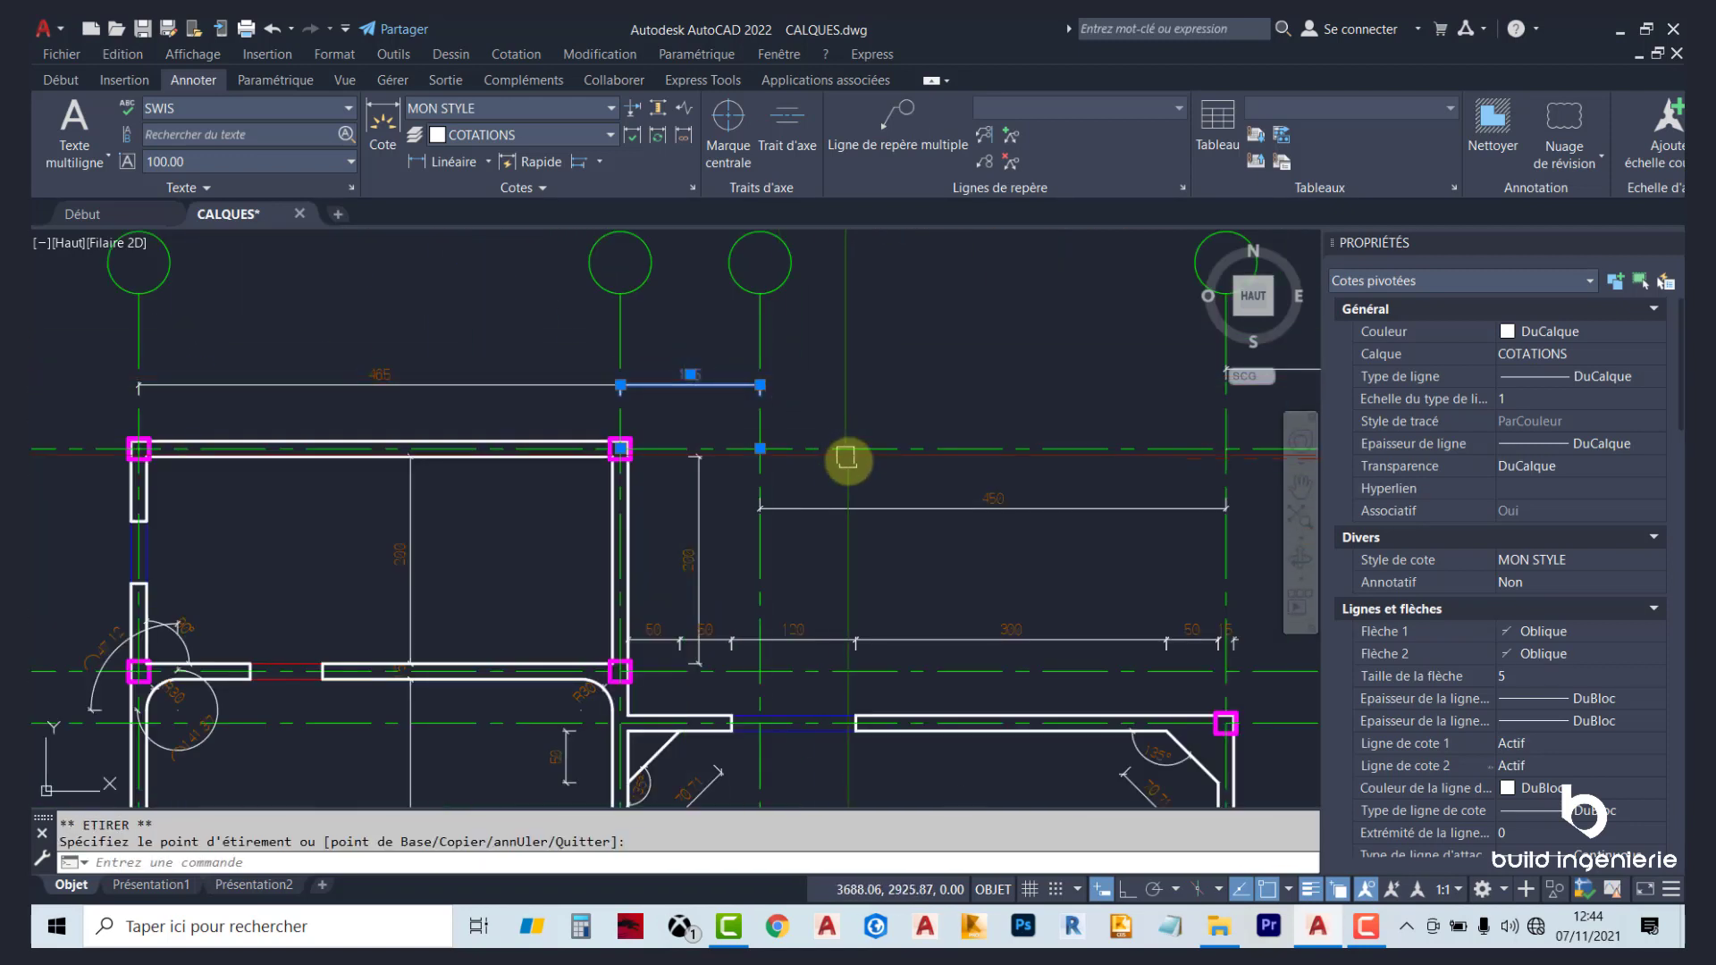
click(760, 510)
click(751, 512)
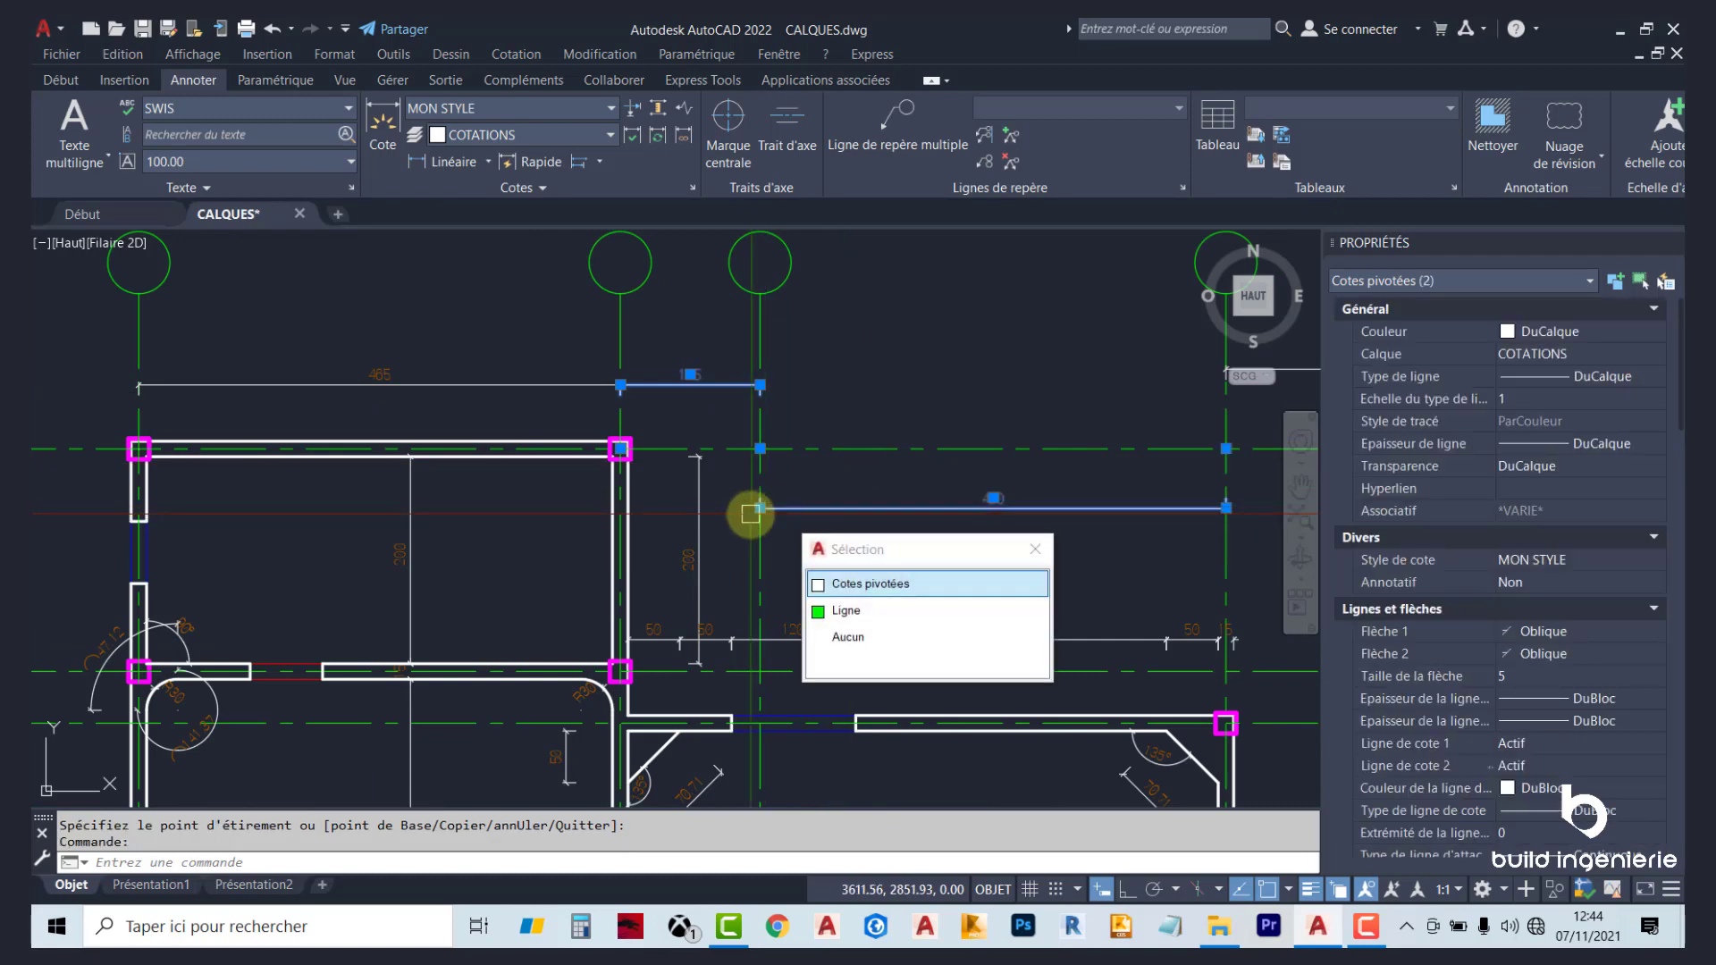
Cancel the 135 grip stretch and undo both grip edits with Ctrl+Z.
click(760, 385)
scroll(760, 385, up, 5)
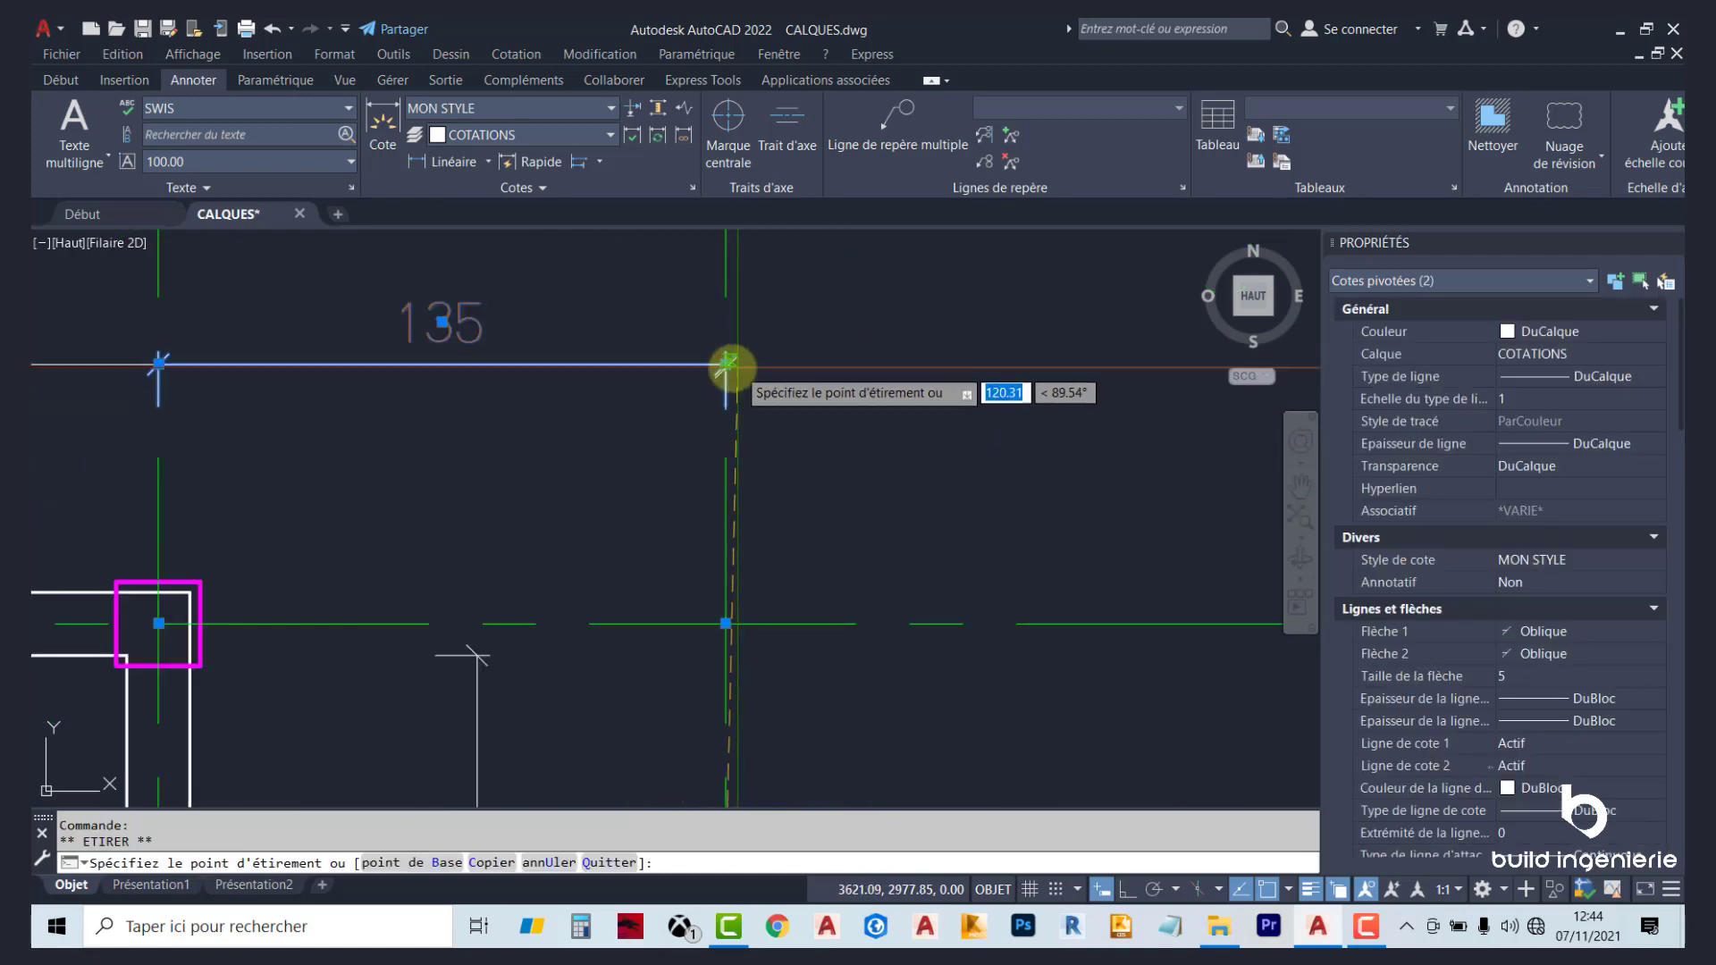
key(Escape)
key(ctrl+z)
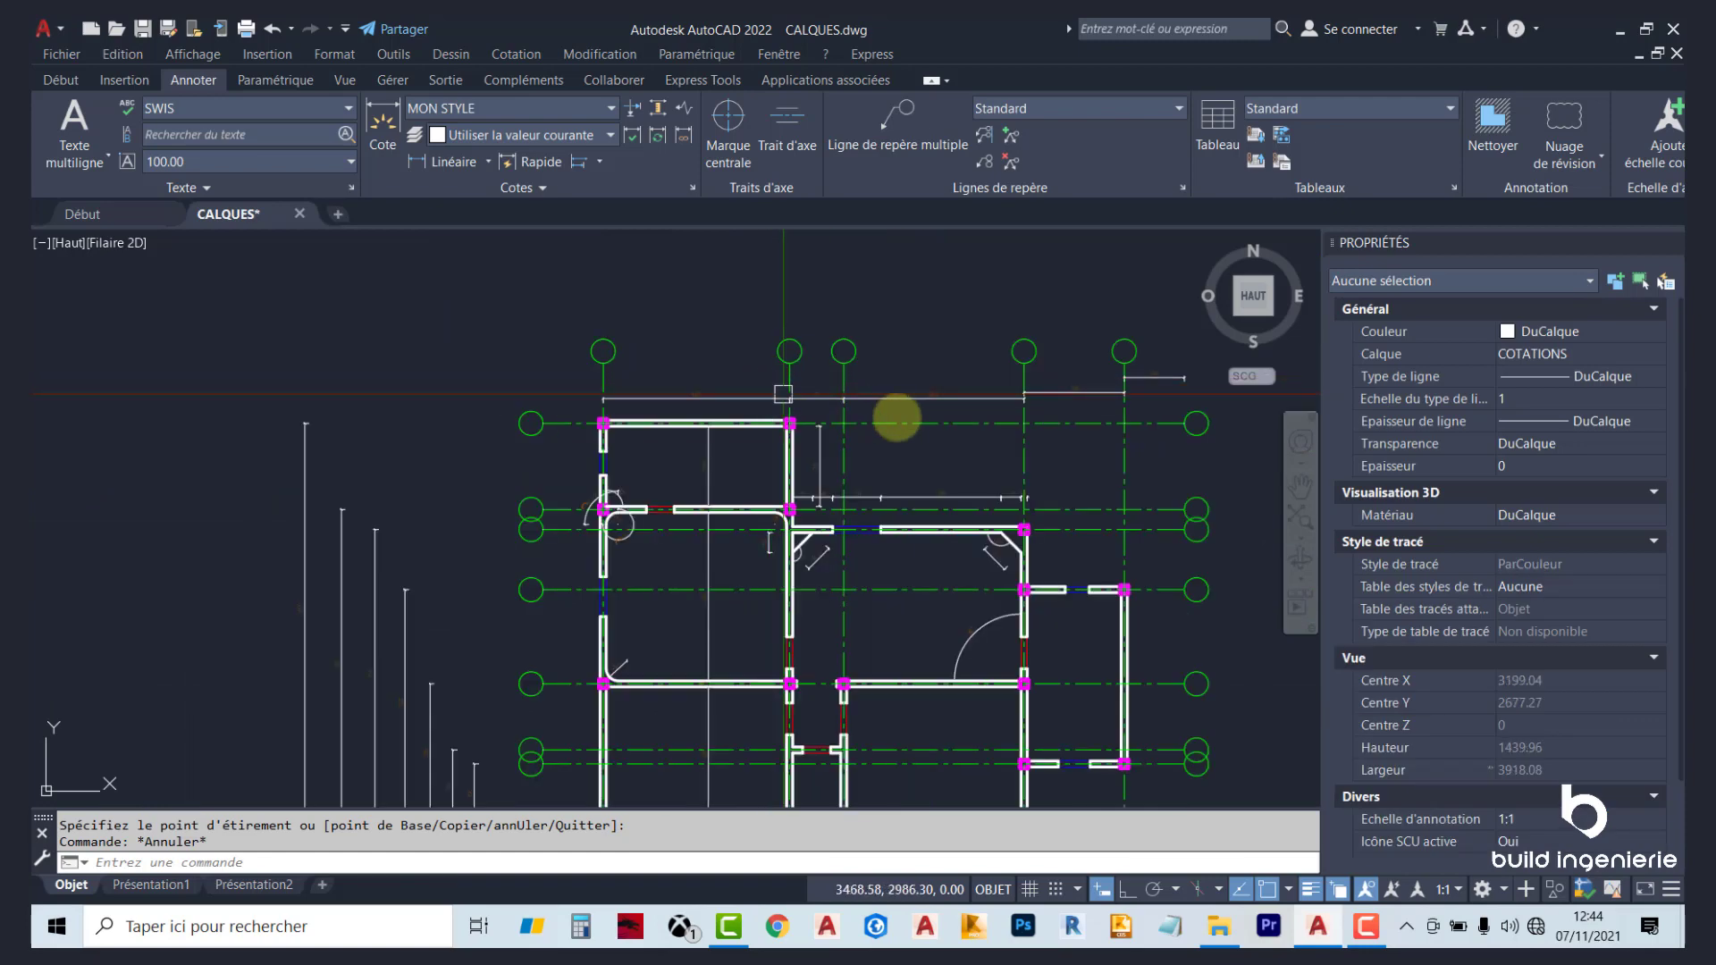
scroll(901, 417, up, 5)
key(ctrl+z)
scroll(794, 395, down, 2)
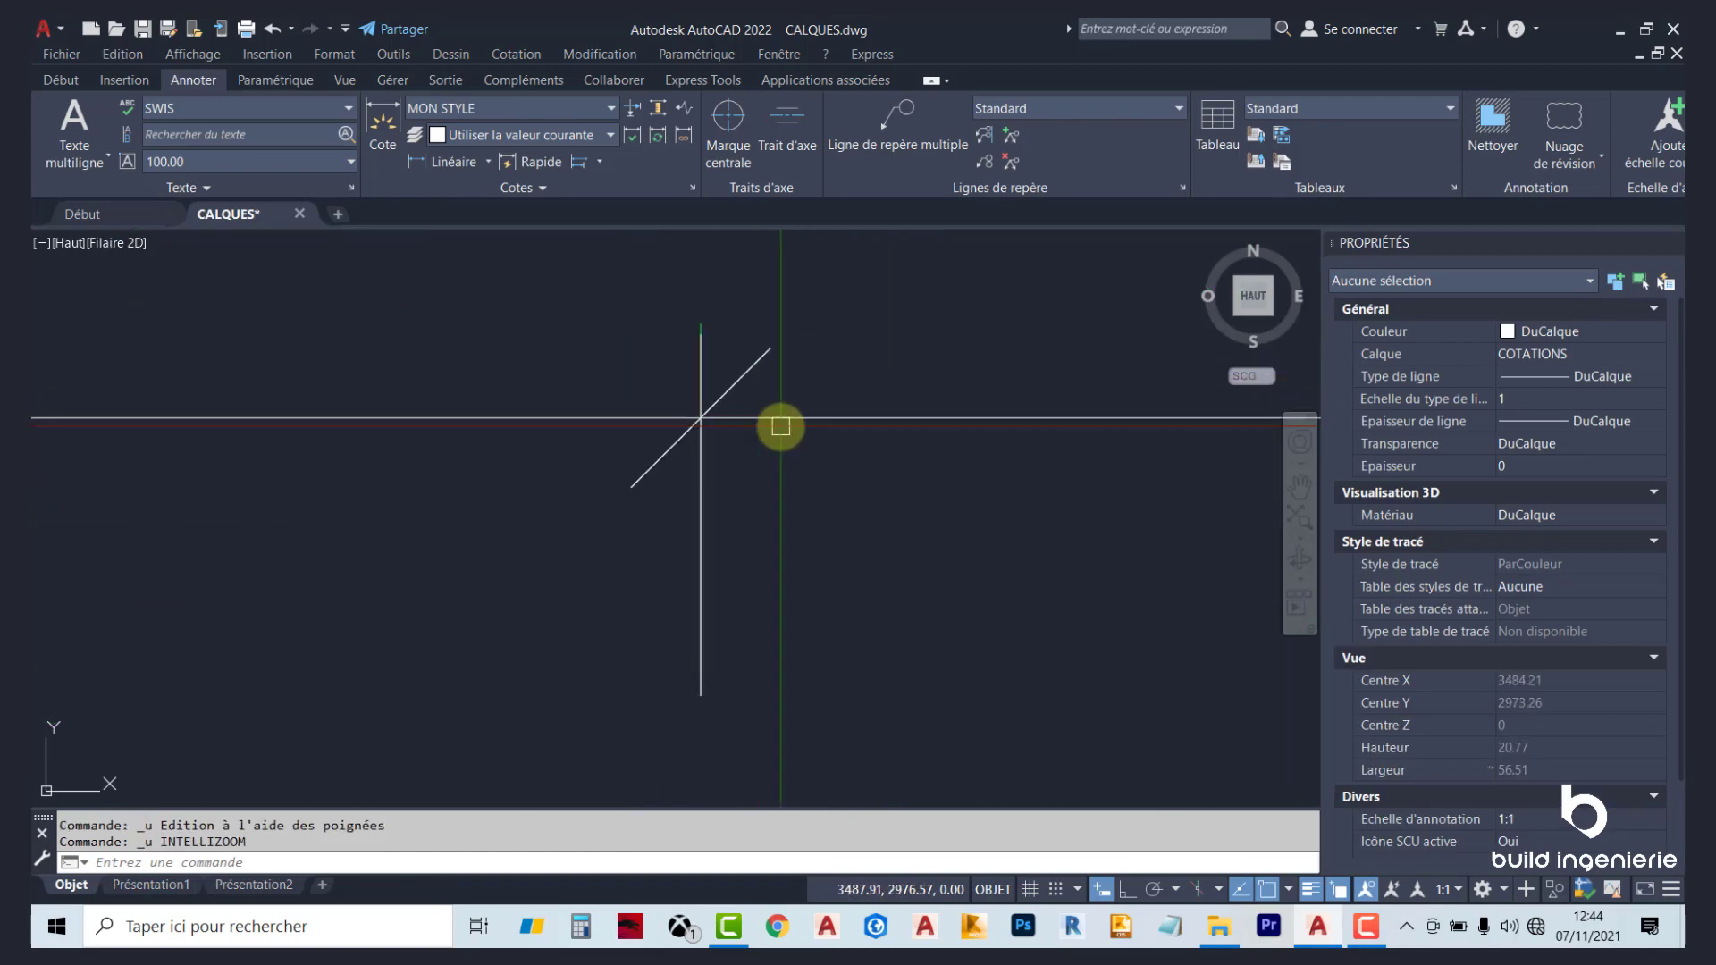
scroll(782, 425, down, 3)
scroll(810, 429, down, 6)
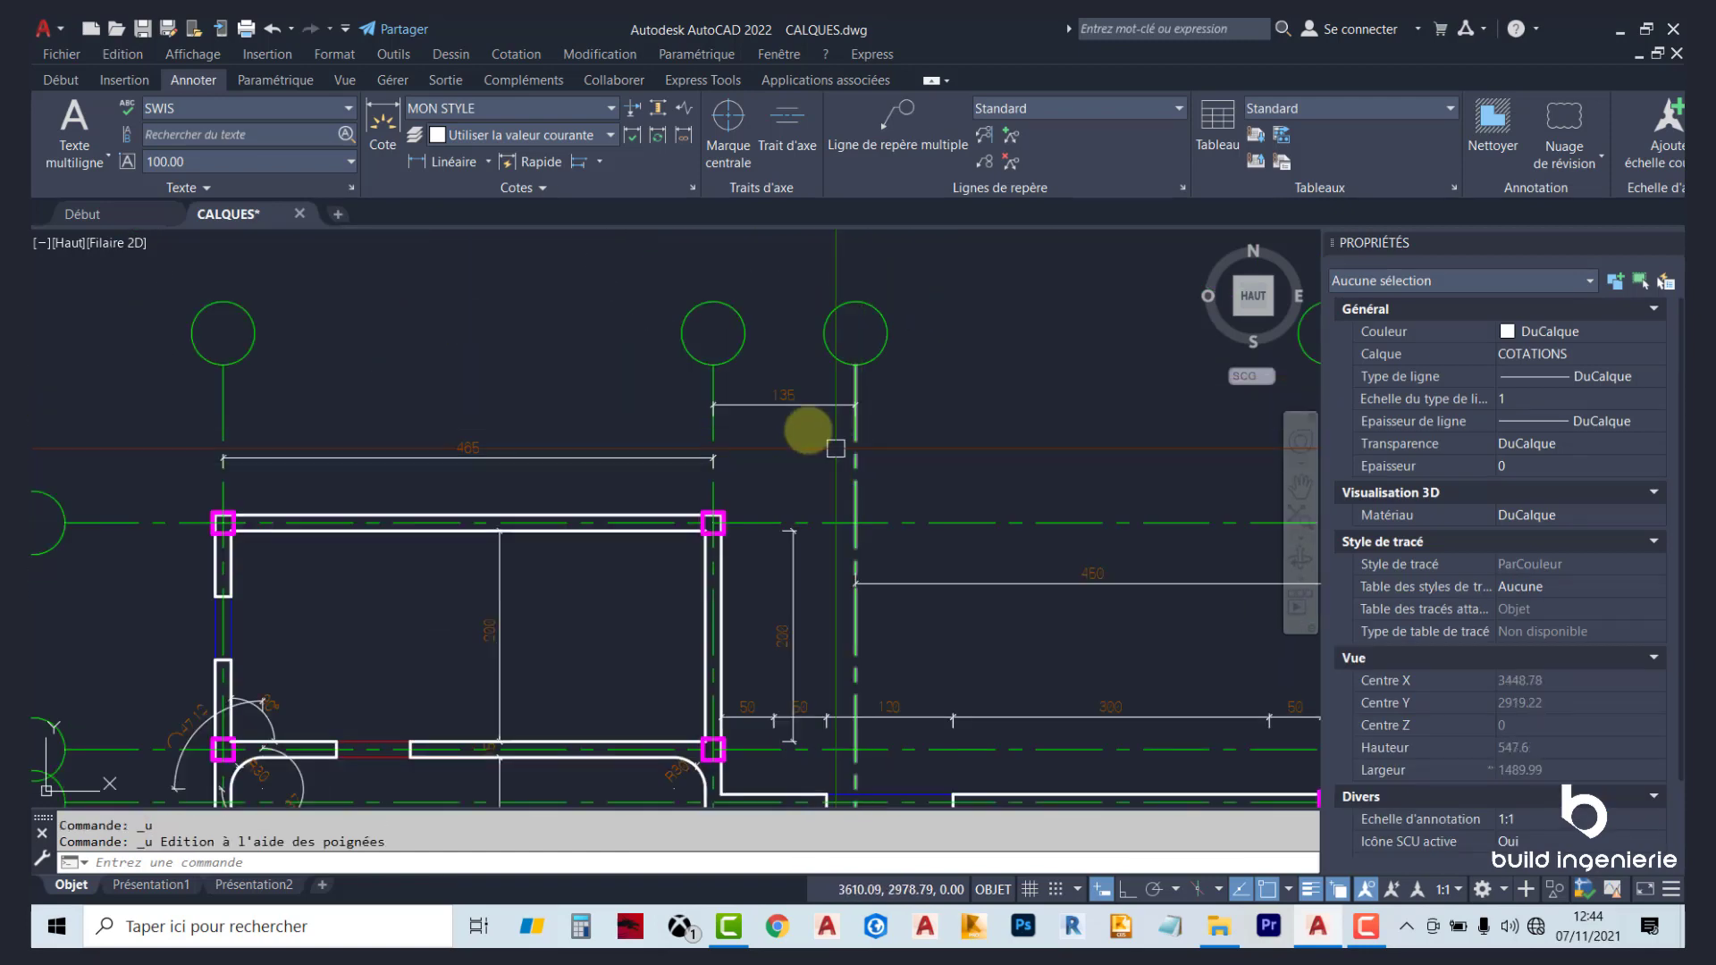
Auto-space the top dimensions with DIMSPACE, using 465 as the base.
click(660, 109)
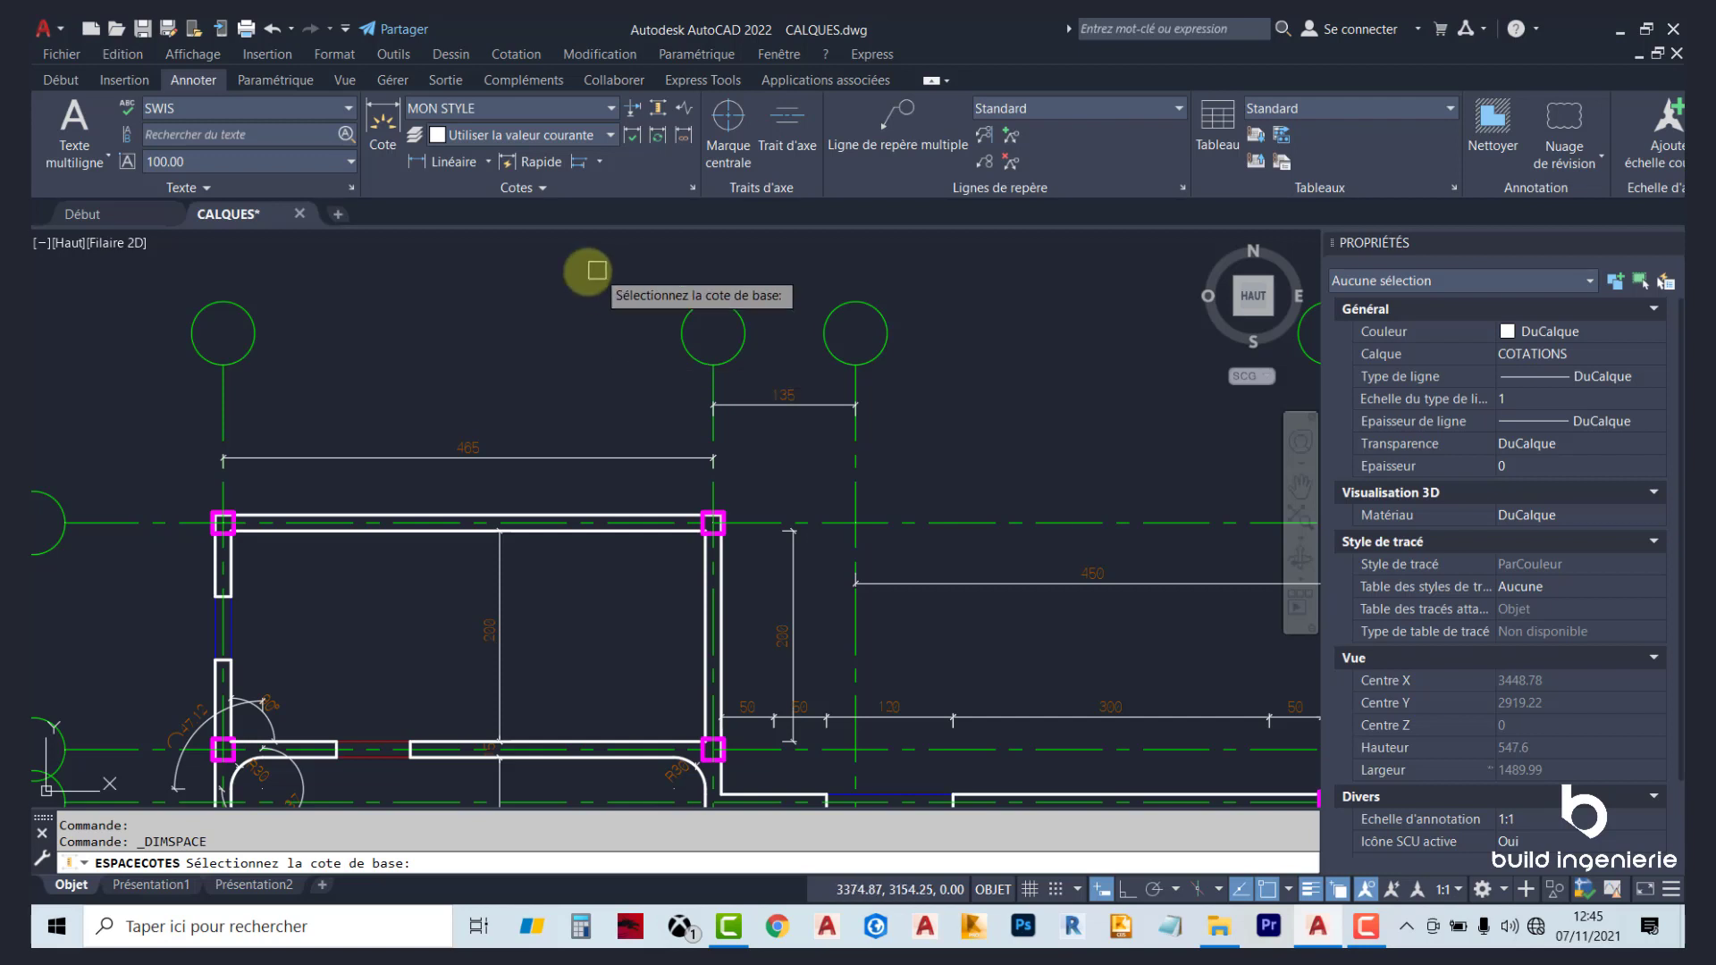
click(593, 450)
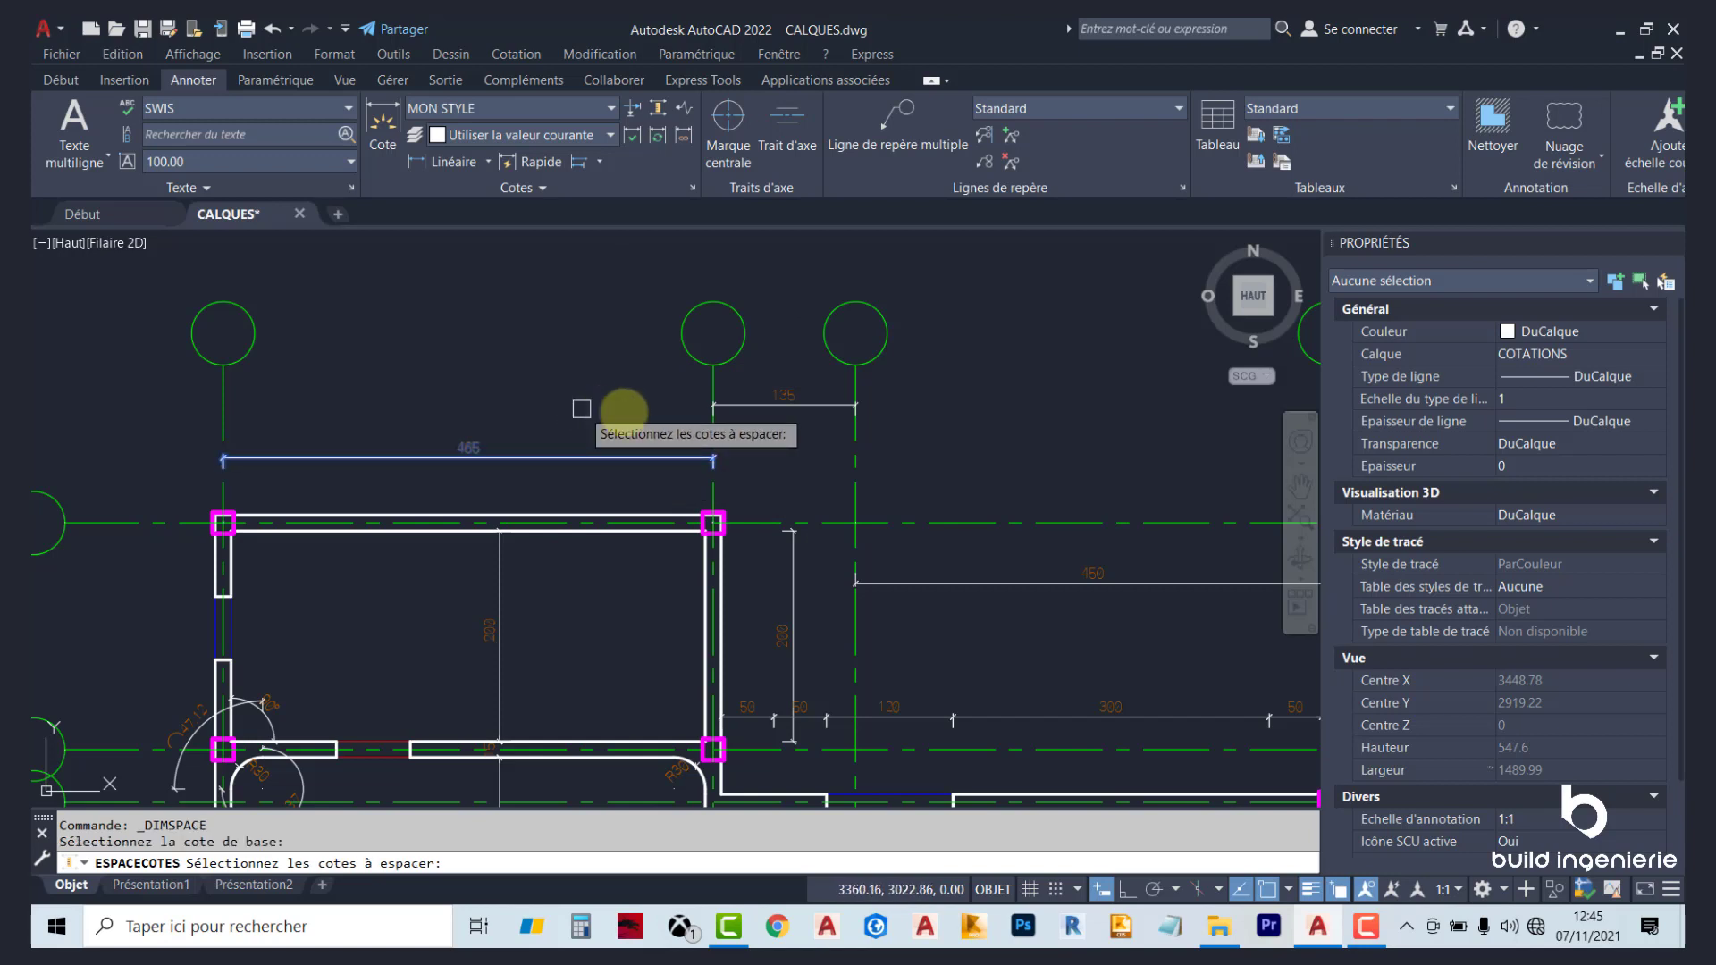
click(805, 405)
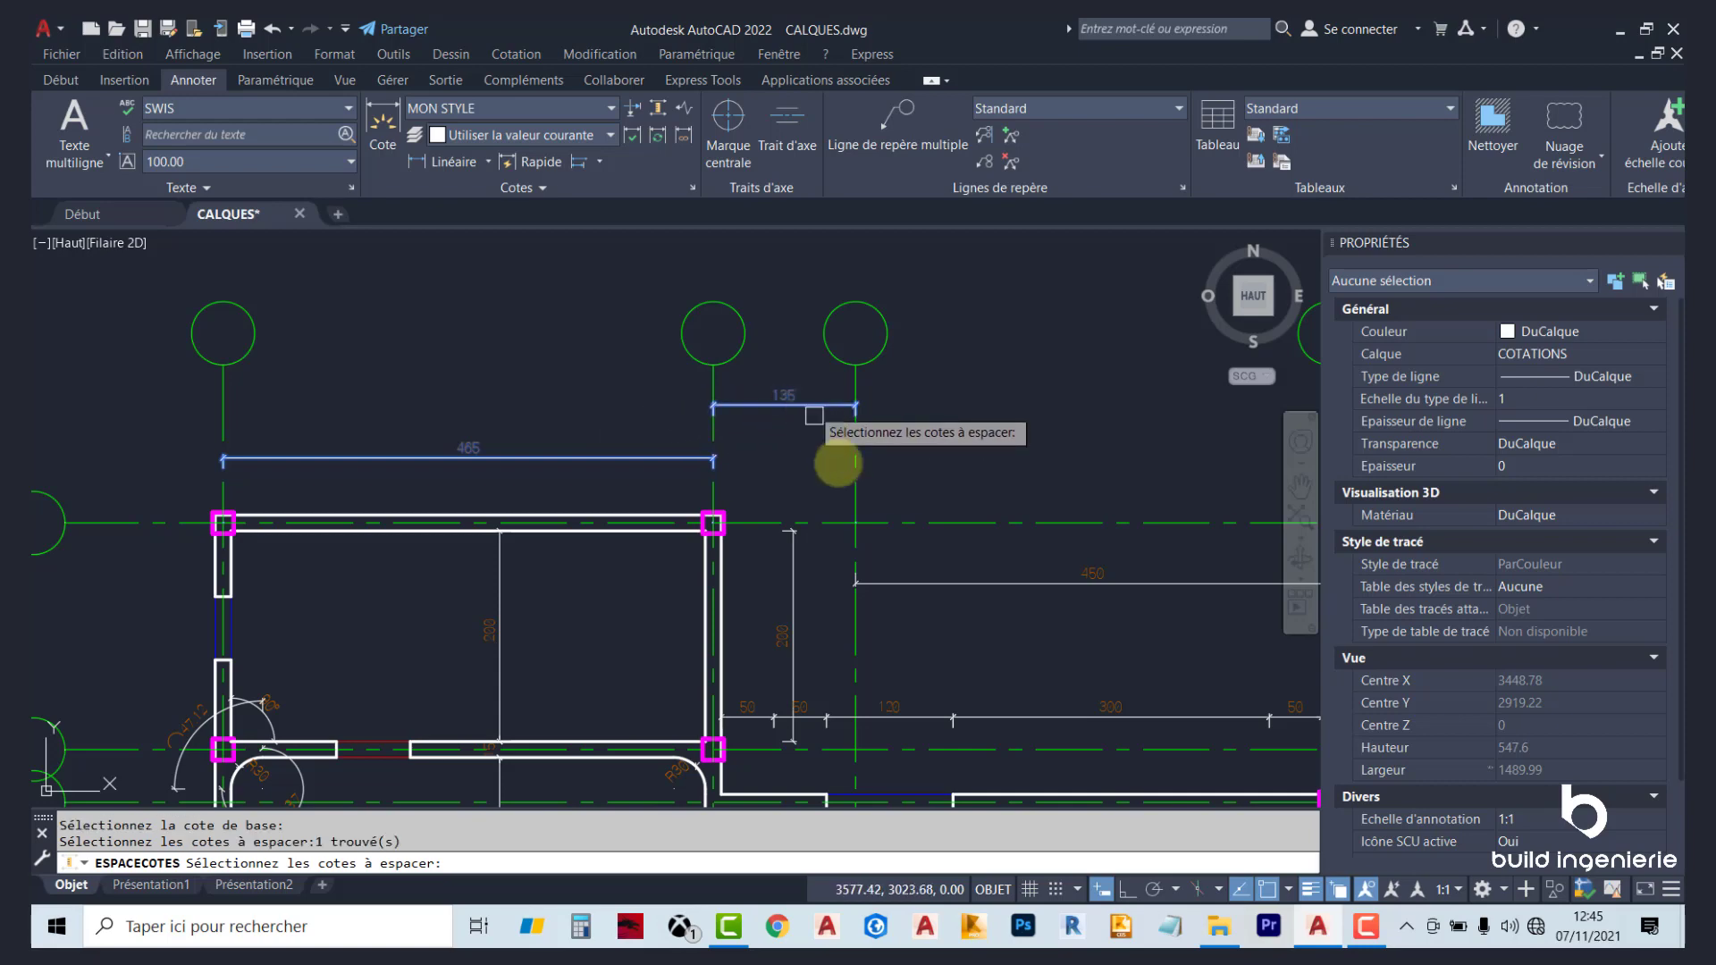
click(970, 583)
scroll(804, 500, down, 2)
scroll(626, 403, down, 2)
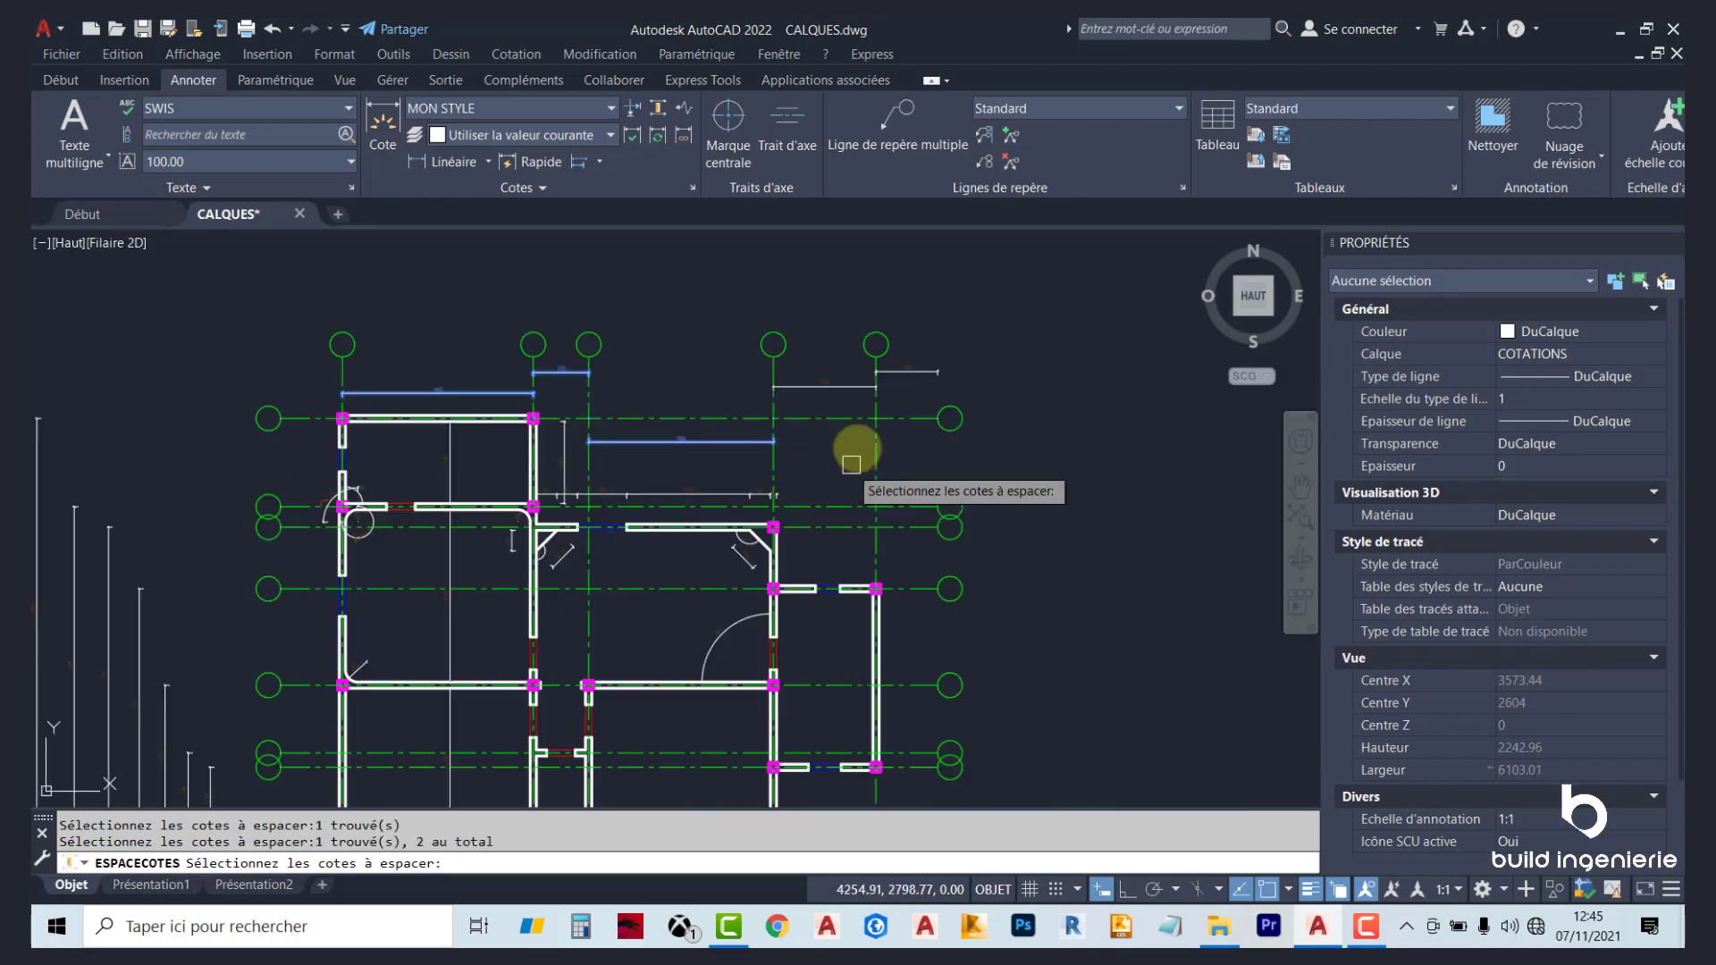
click(843, 387)
click(901, 372)
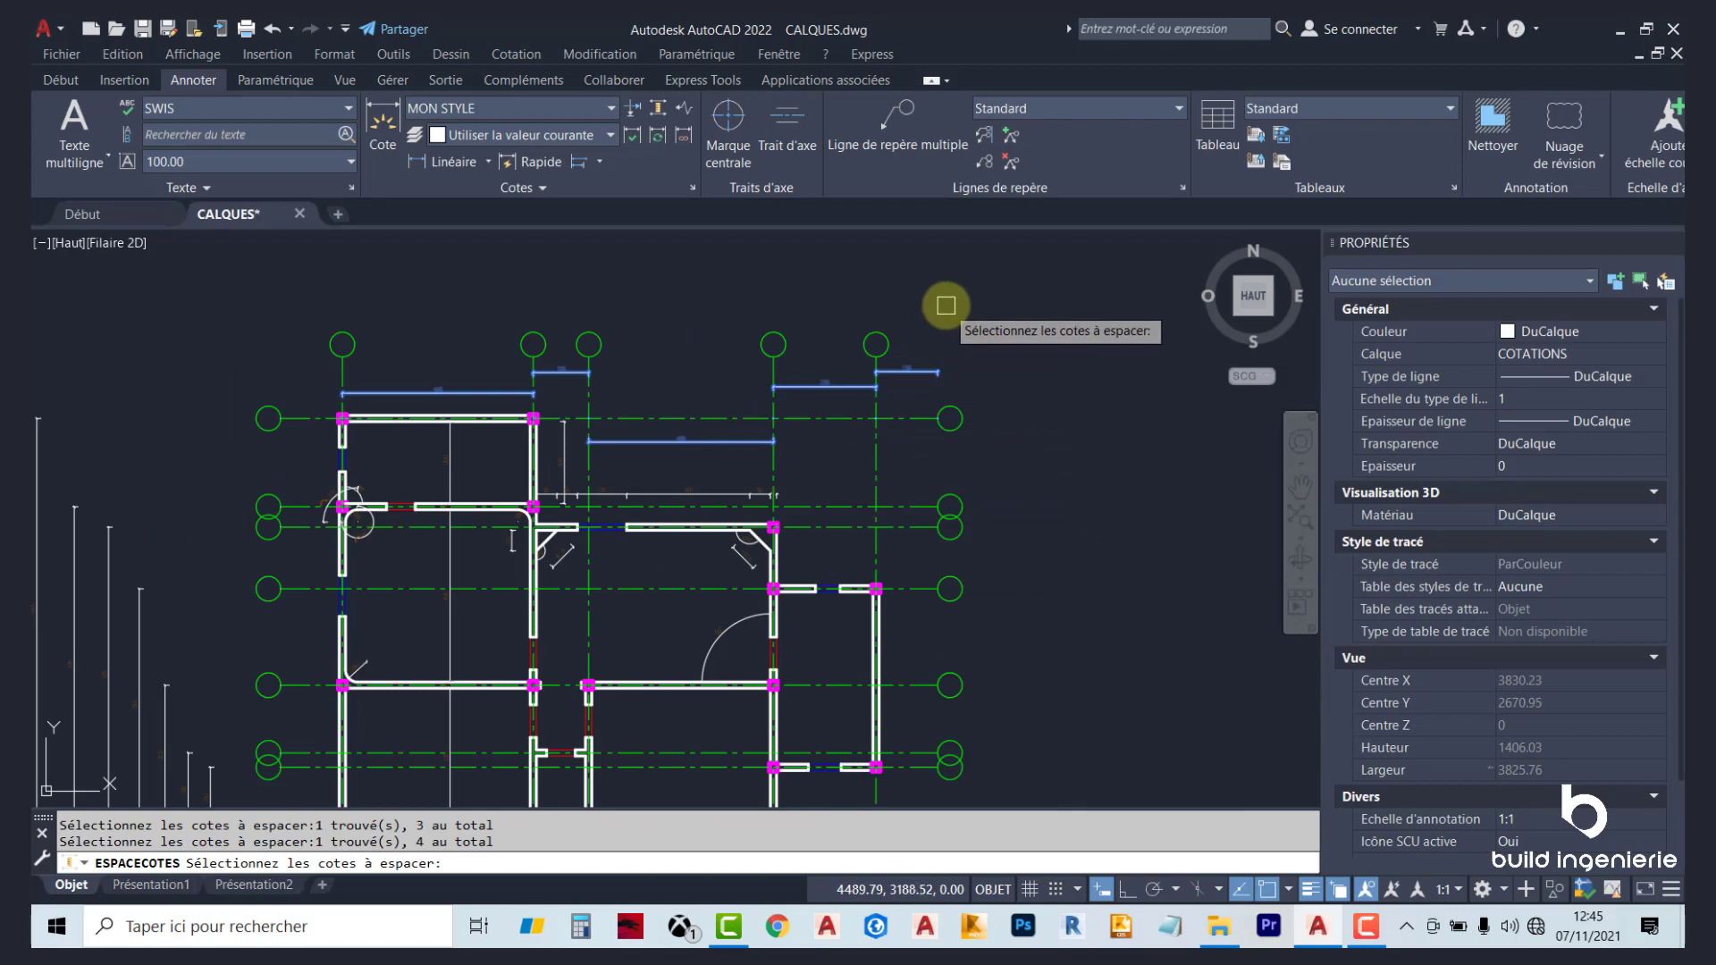
key(Return)
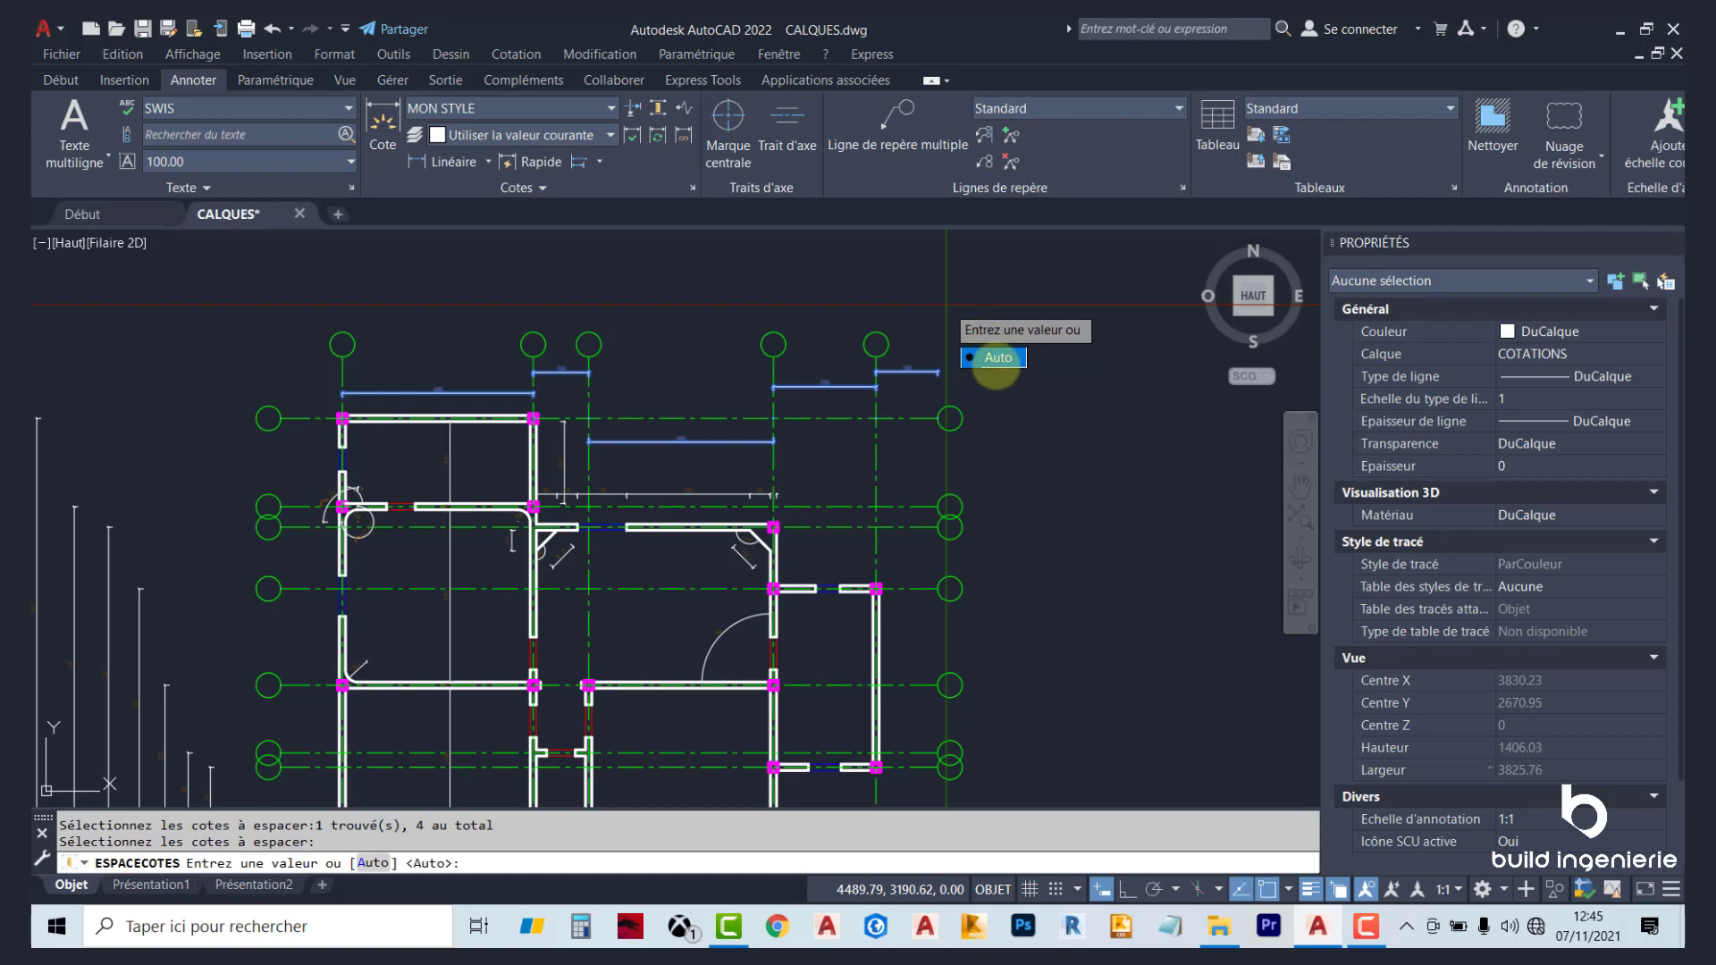
click(995, 359)
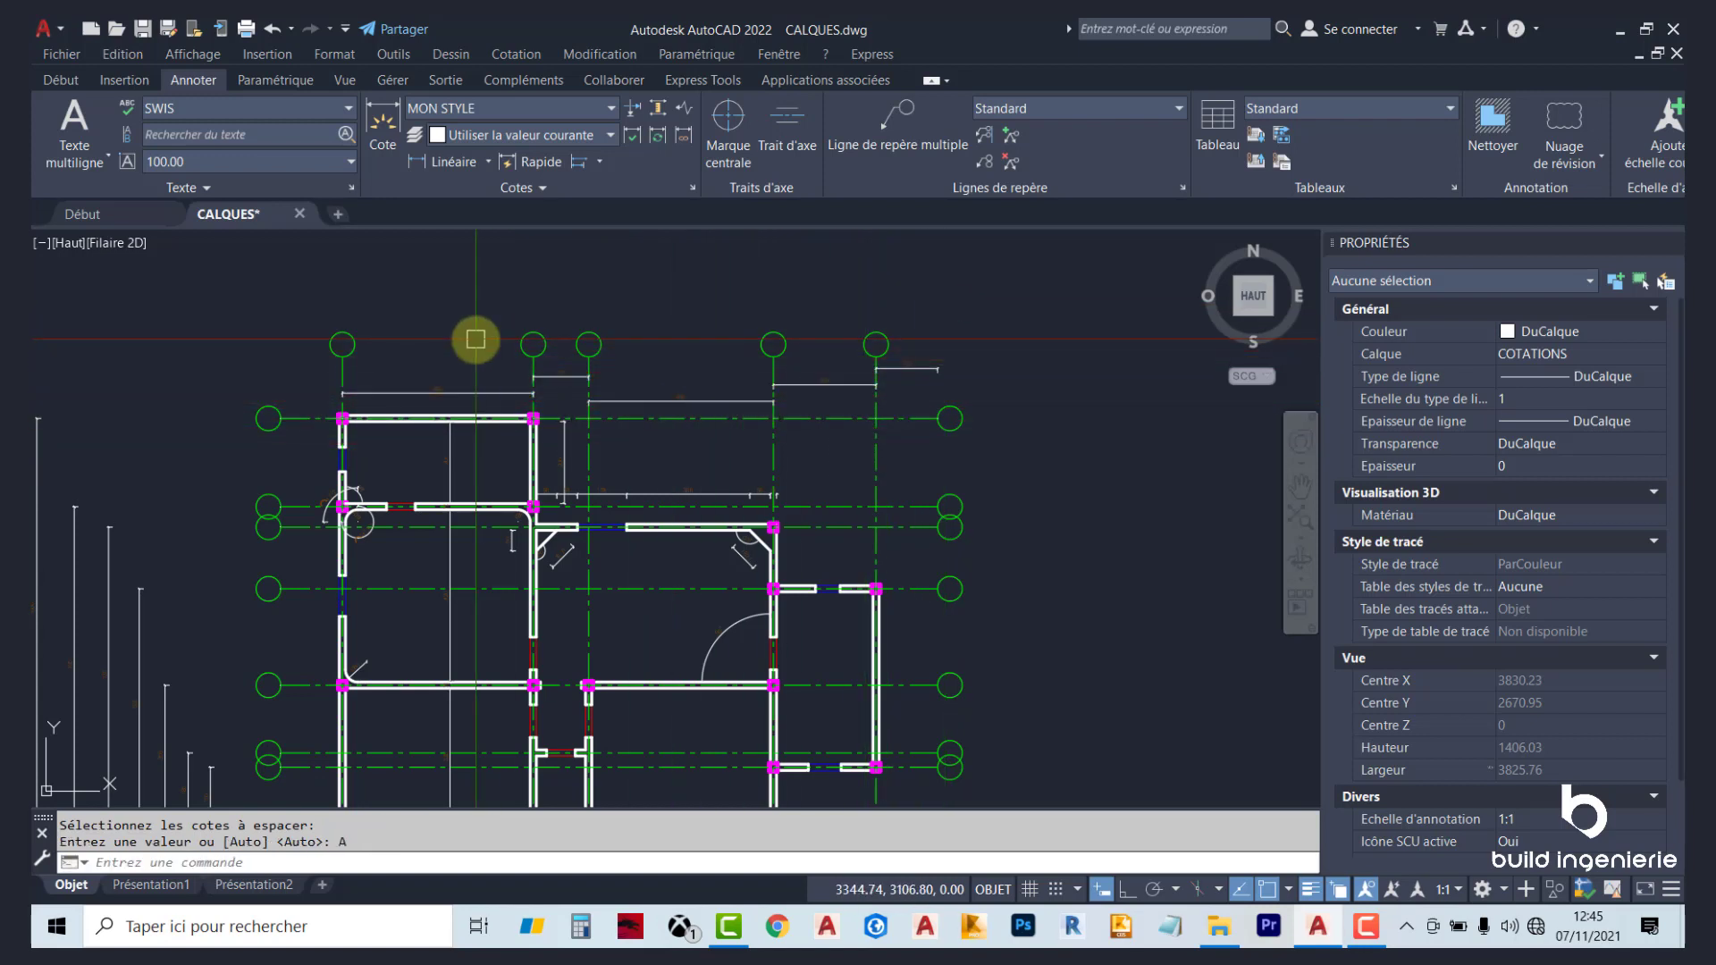
Rerun DIMSPACE with 465 as base, selecting the 135, 450, 150 and other top dimensions.
click(663, 114)
scroll(437, 331, up, 5)
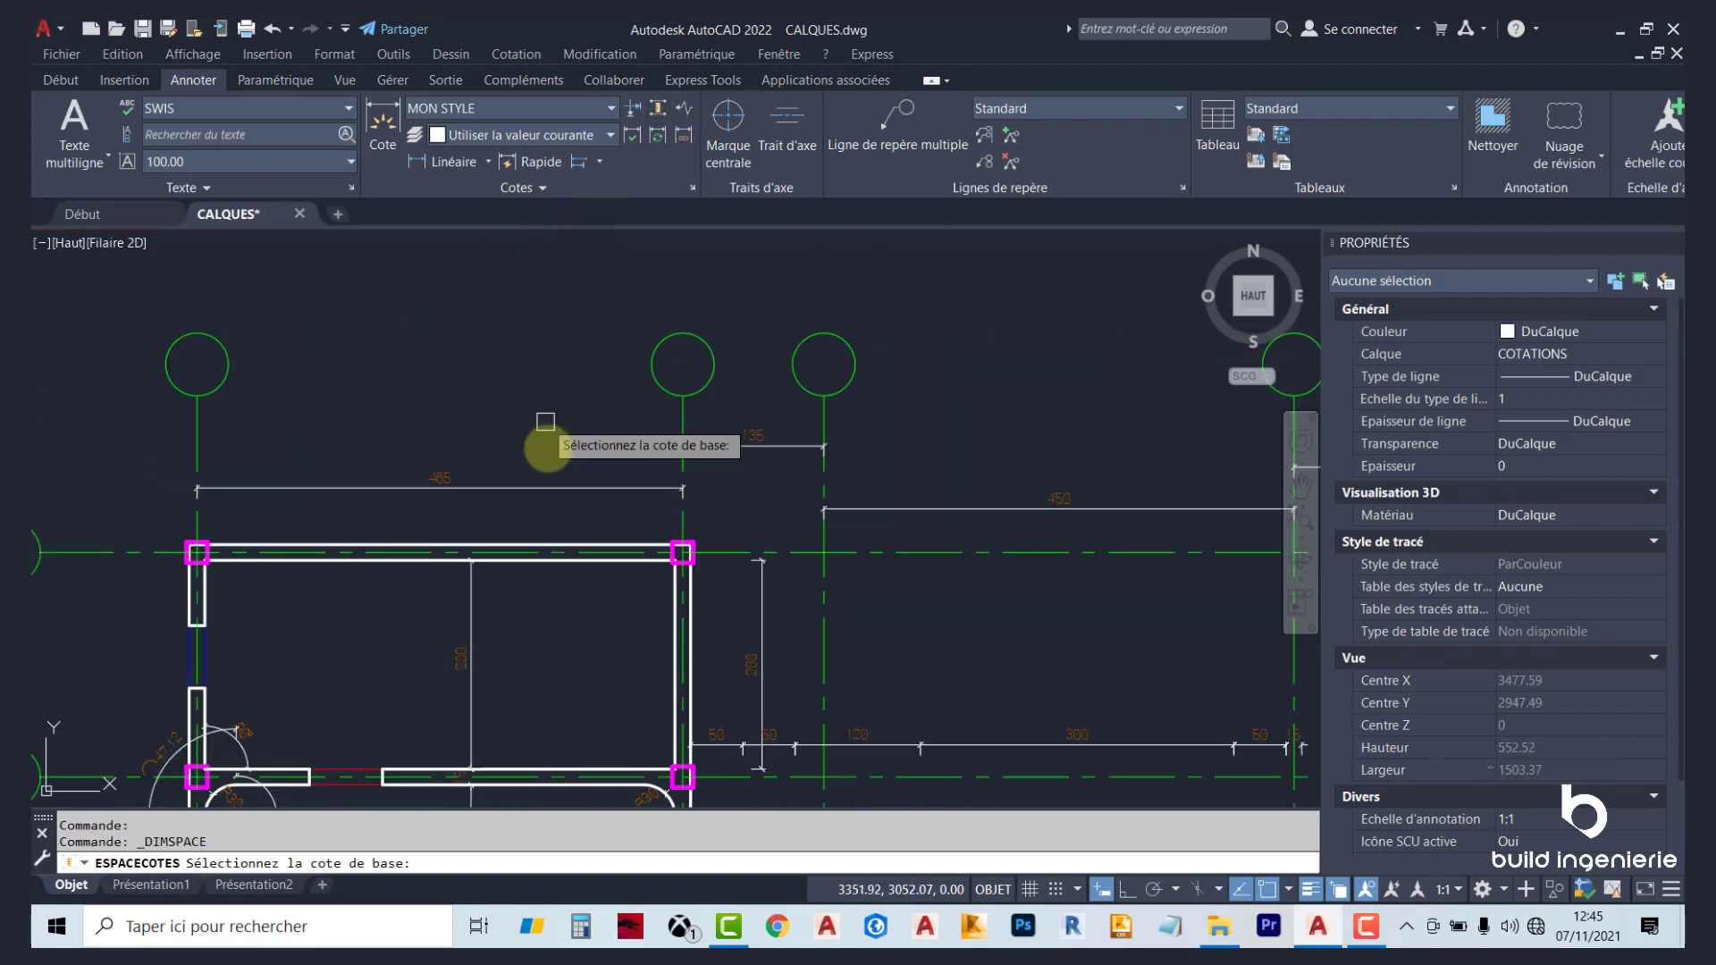
key(Escape)
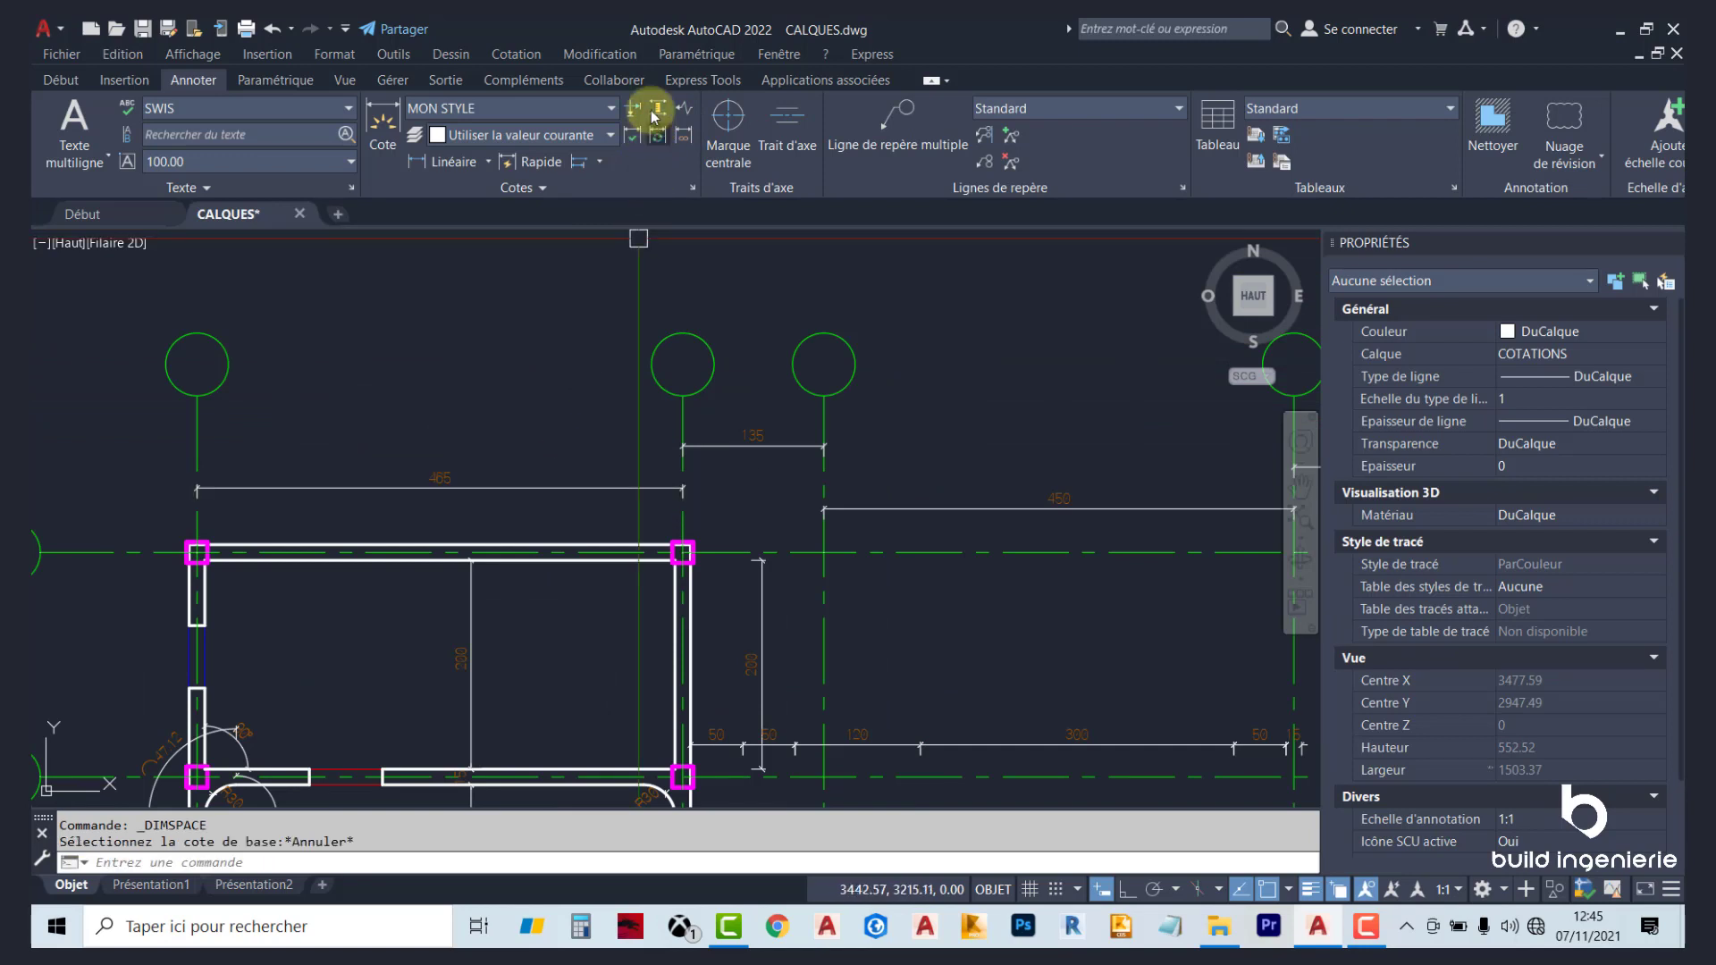
click(655, 115)
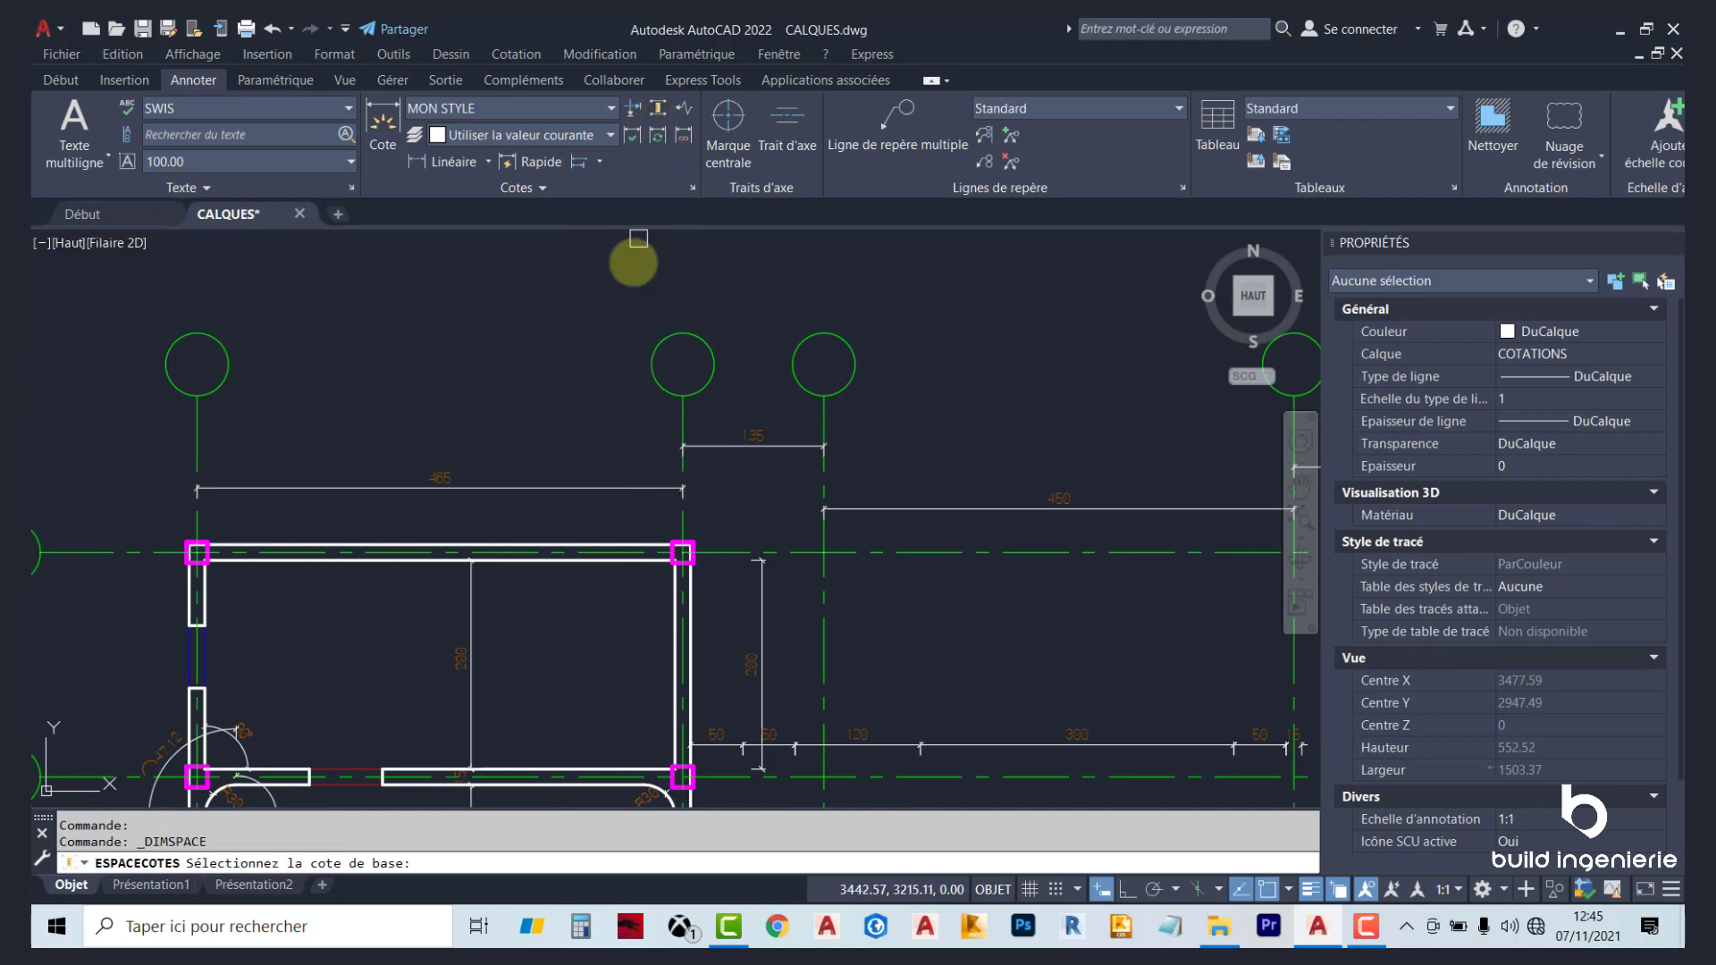
click(567, 485)
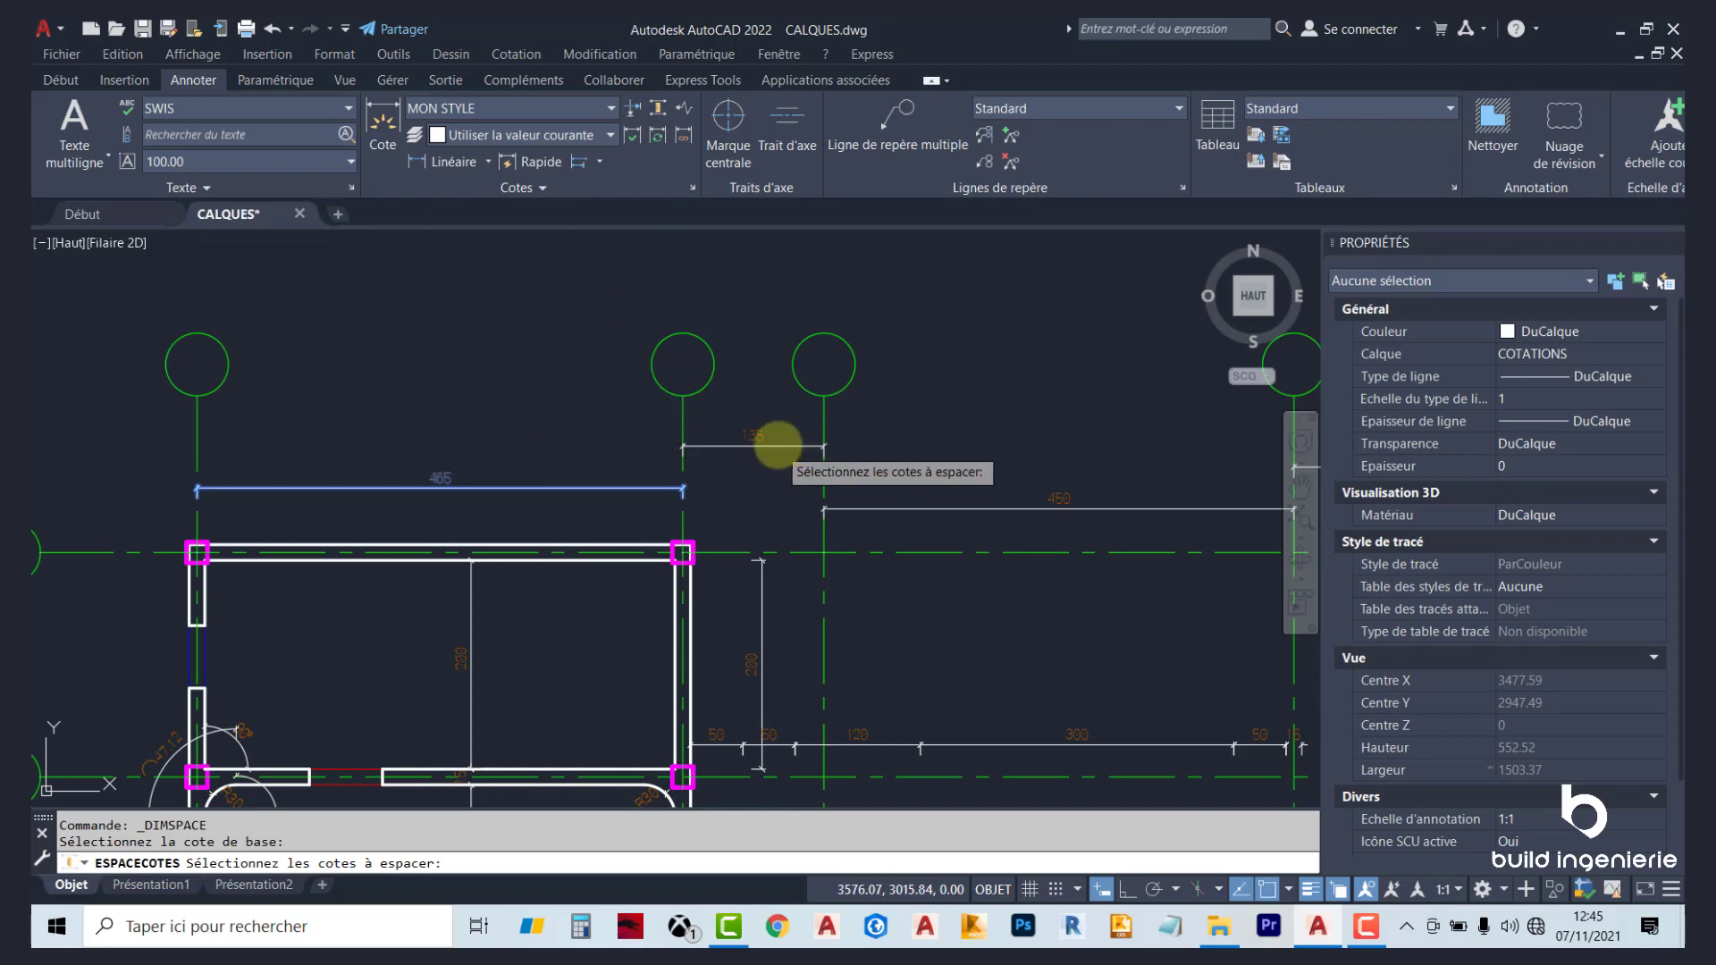
click(777, 444)
click(864, 506)
scroll(820, 448, down, 2)
scroll(981, 447, up, 1)
click(996, 418)
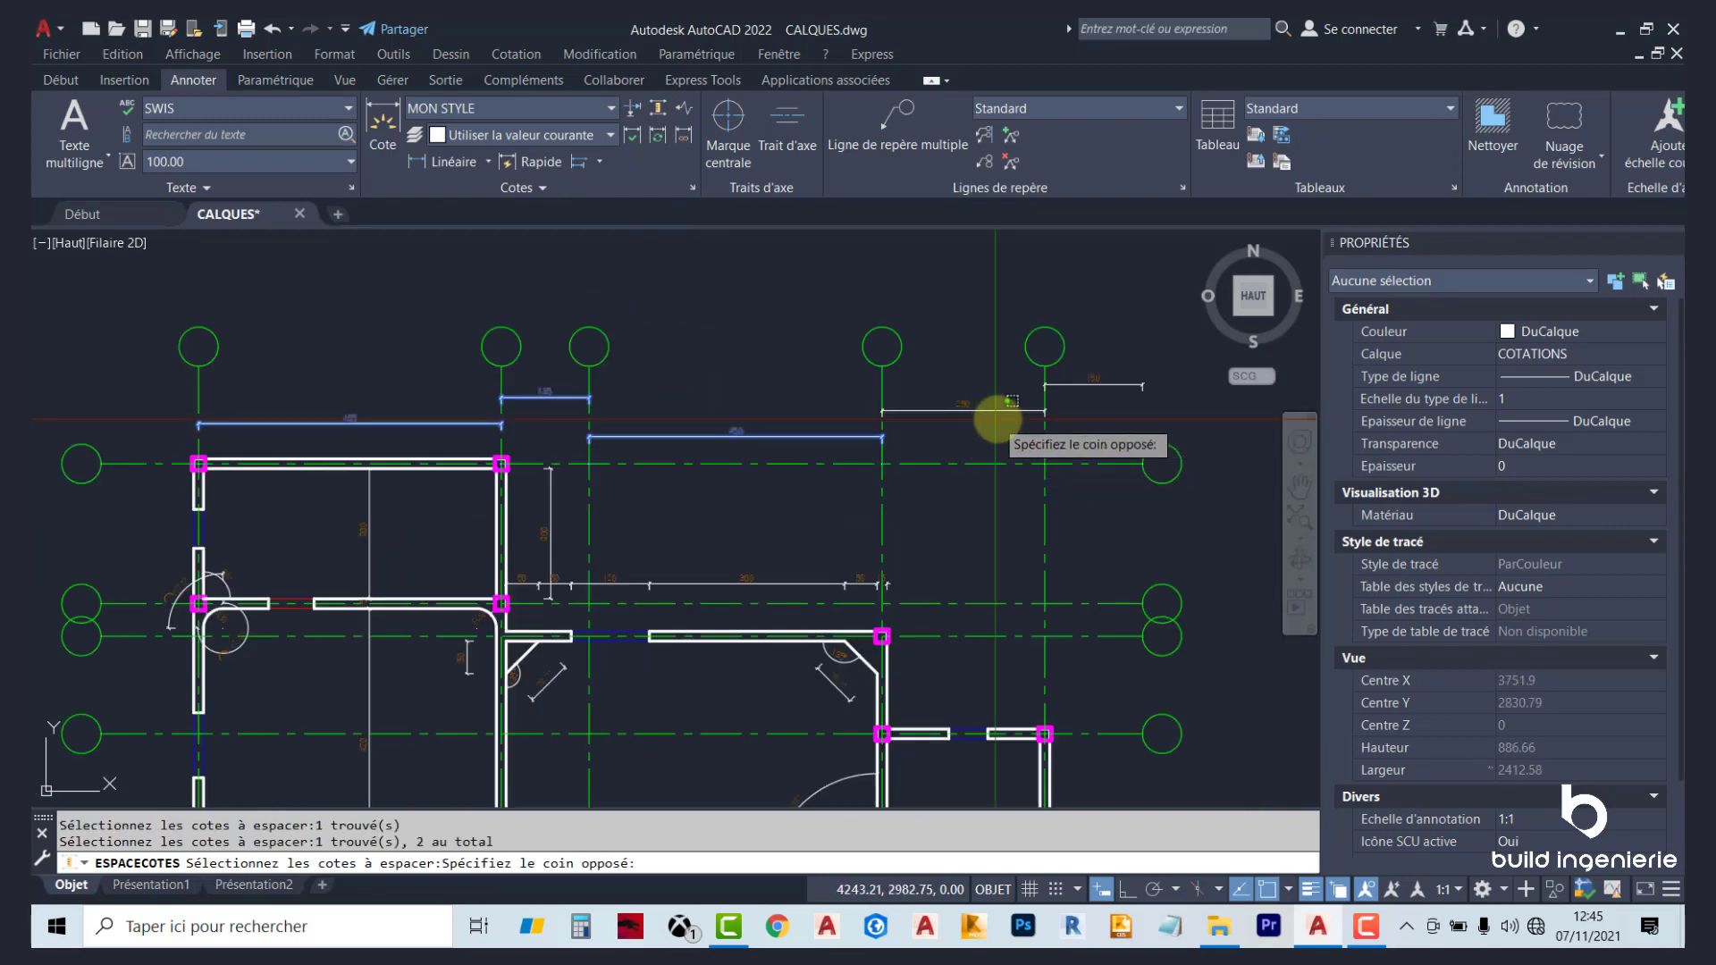
click(1108, 386)
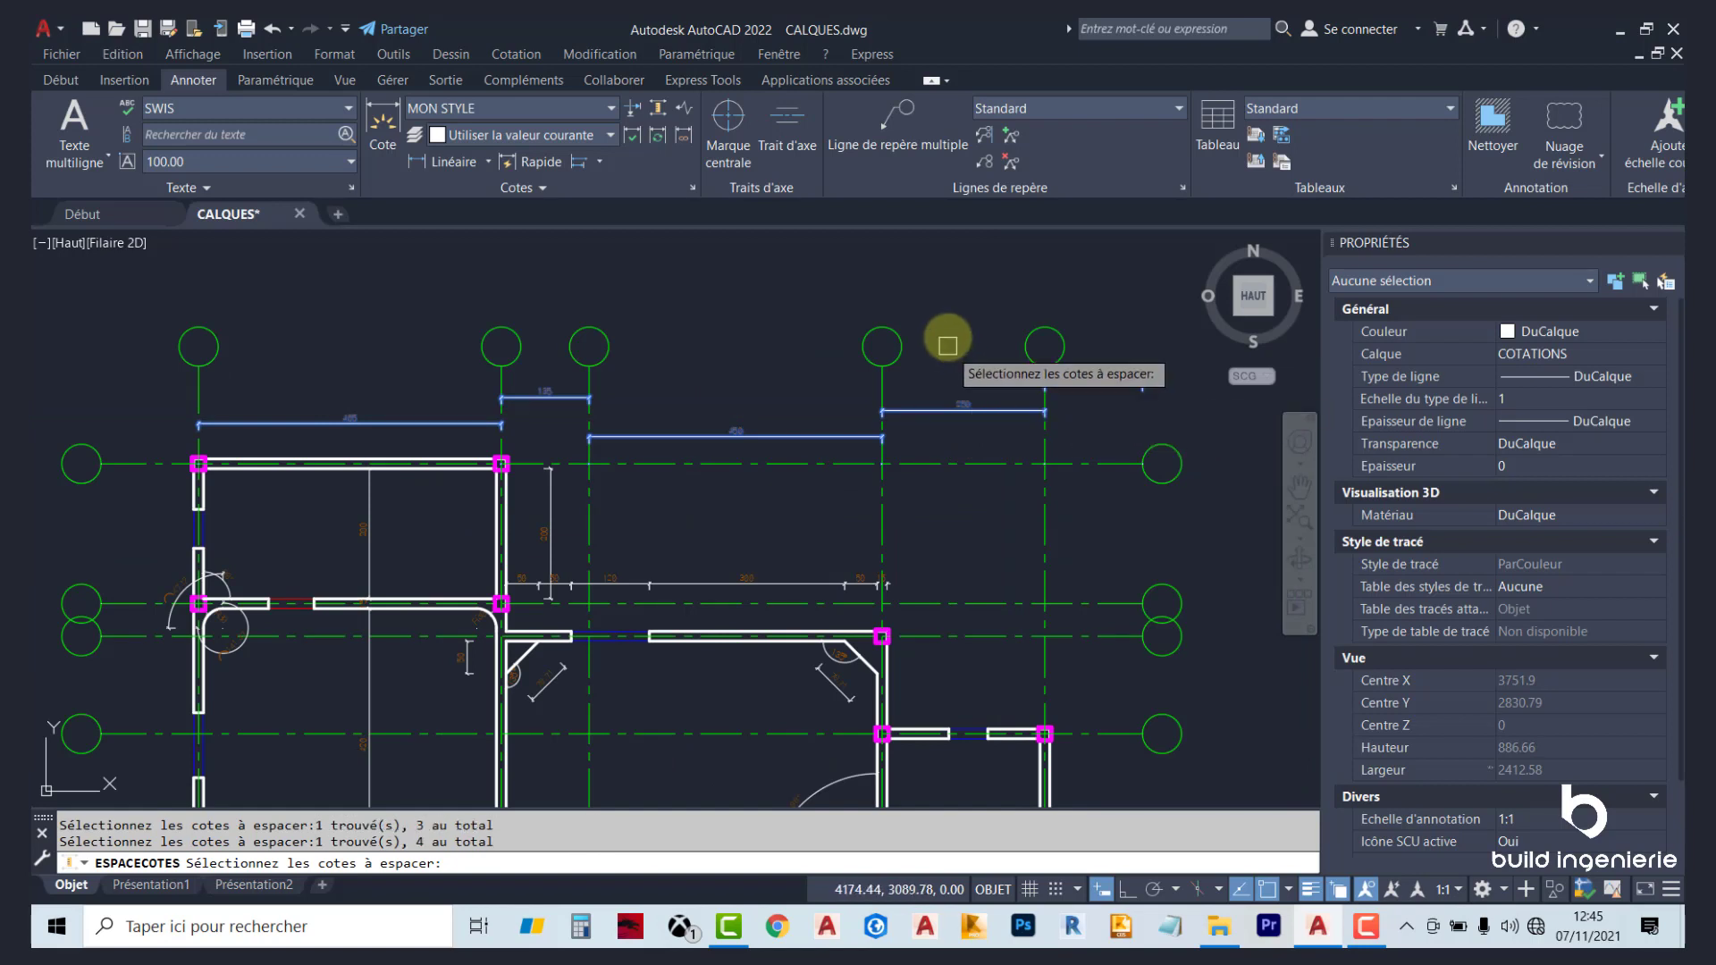
key(Return)
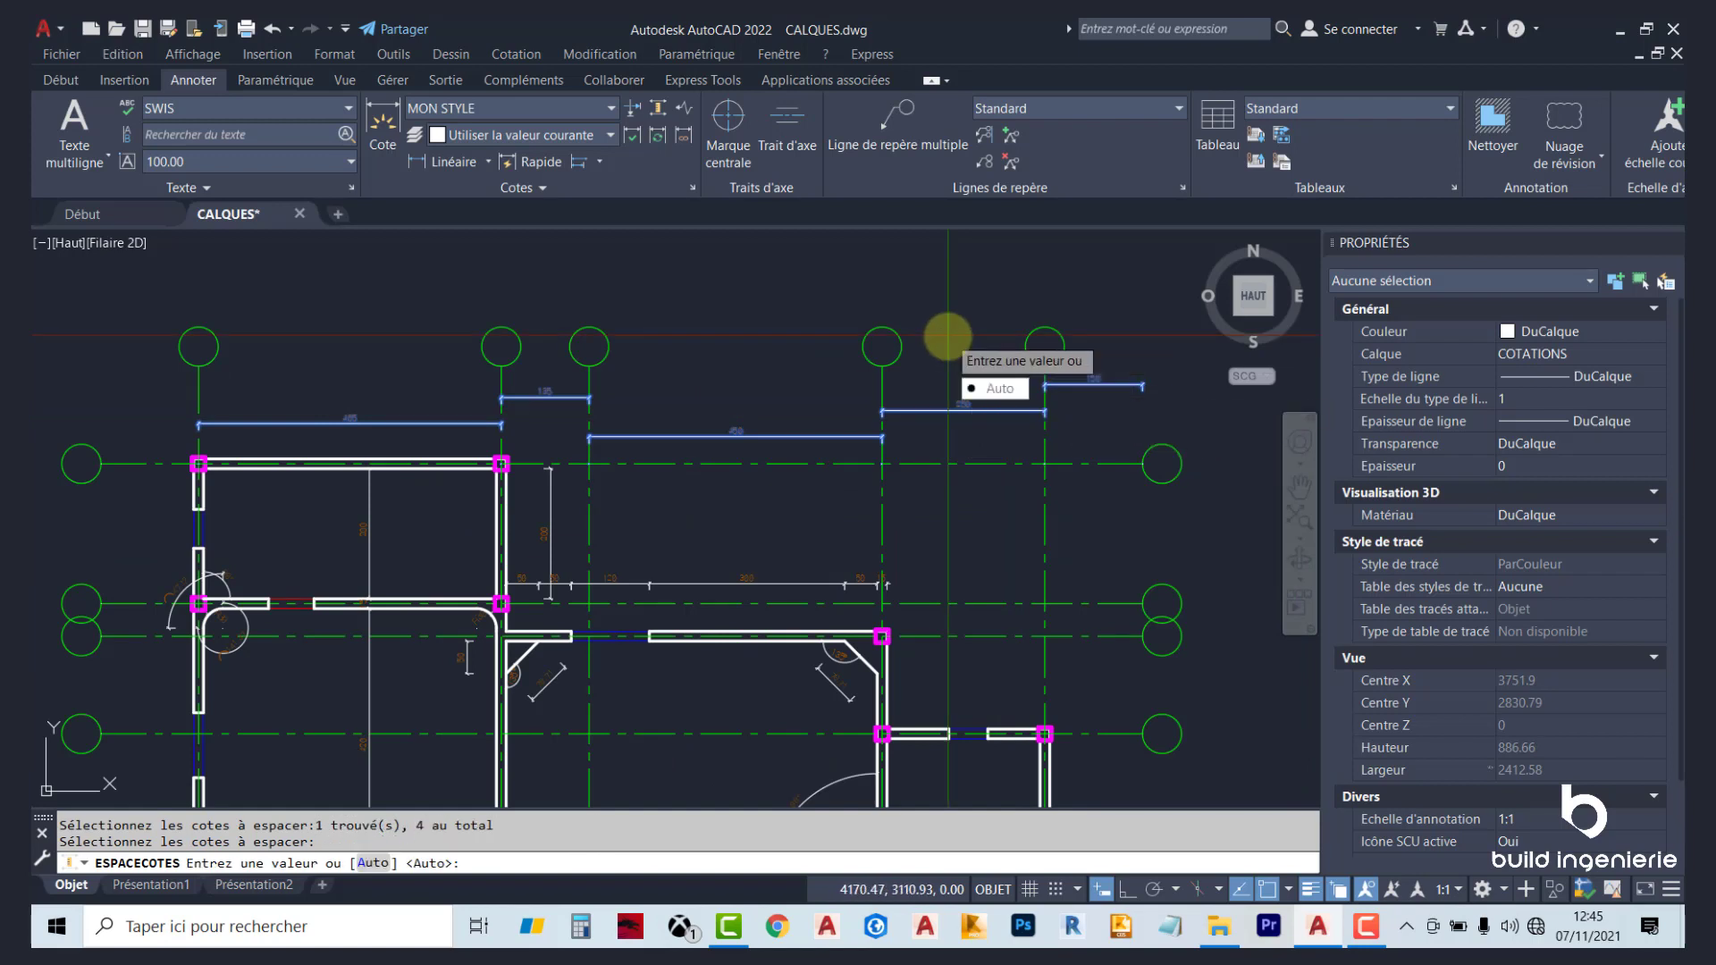
text(0)
Apply 0 spacing to align them in one row, then undo it.
key(Return)
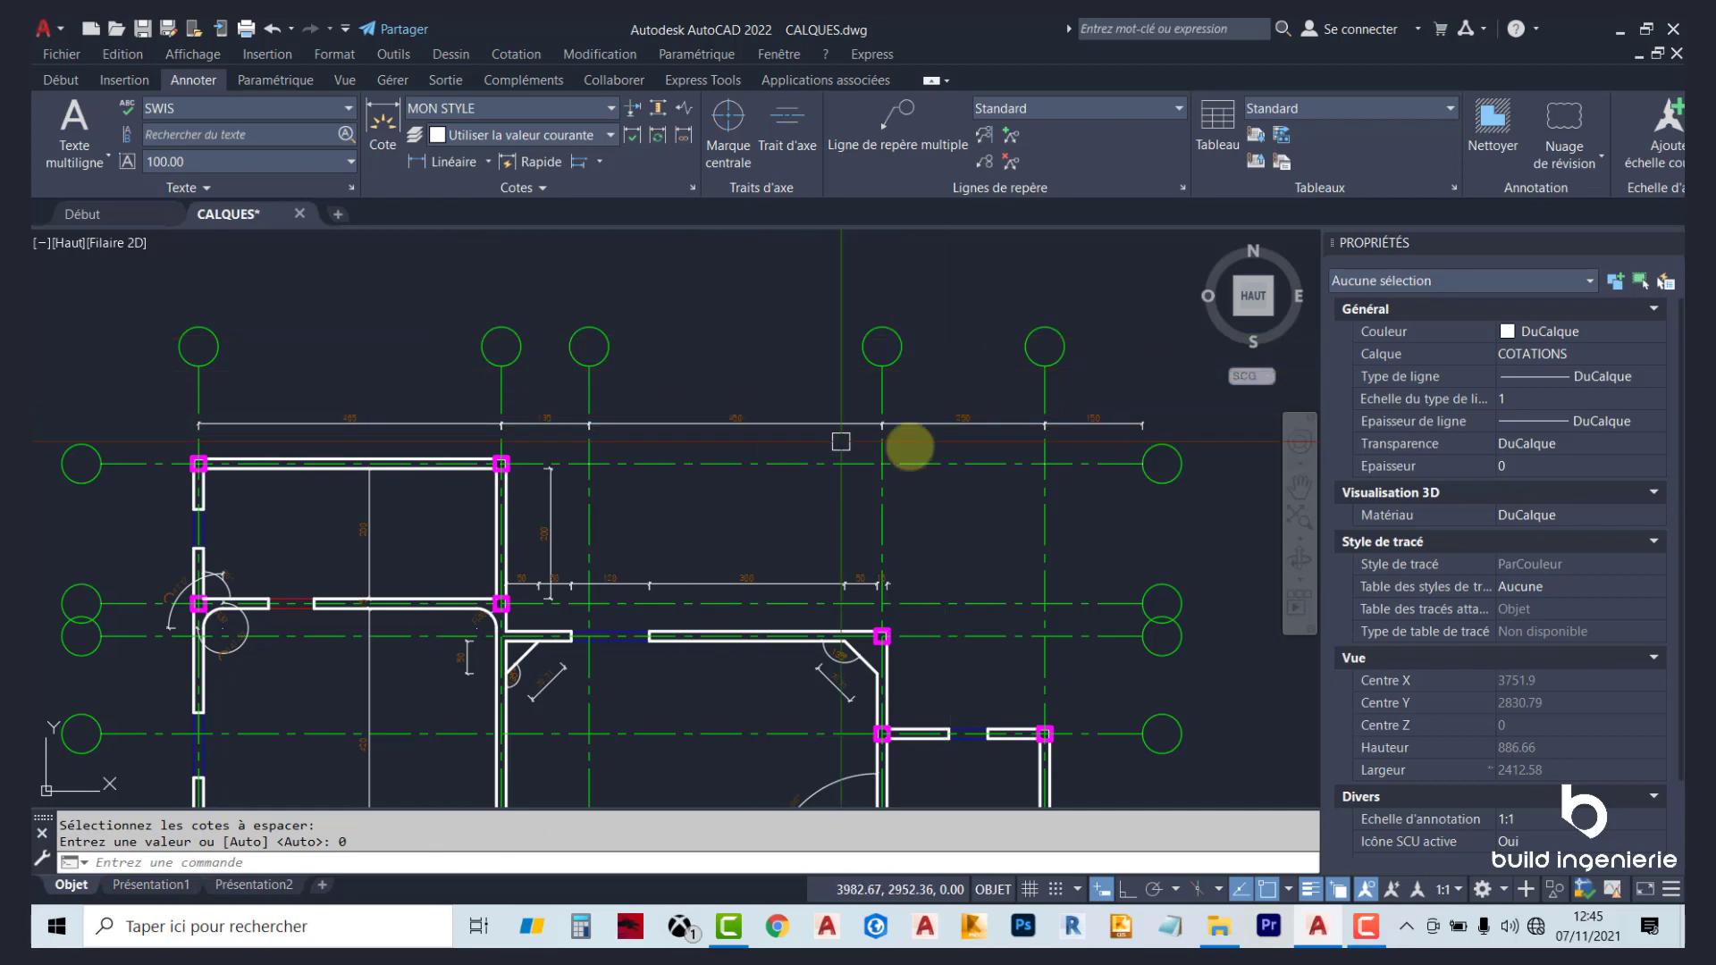
scroll(358, 424, up, 4)
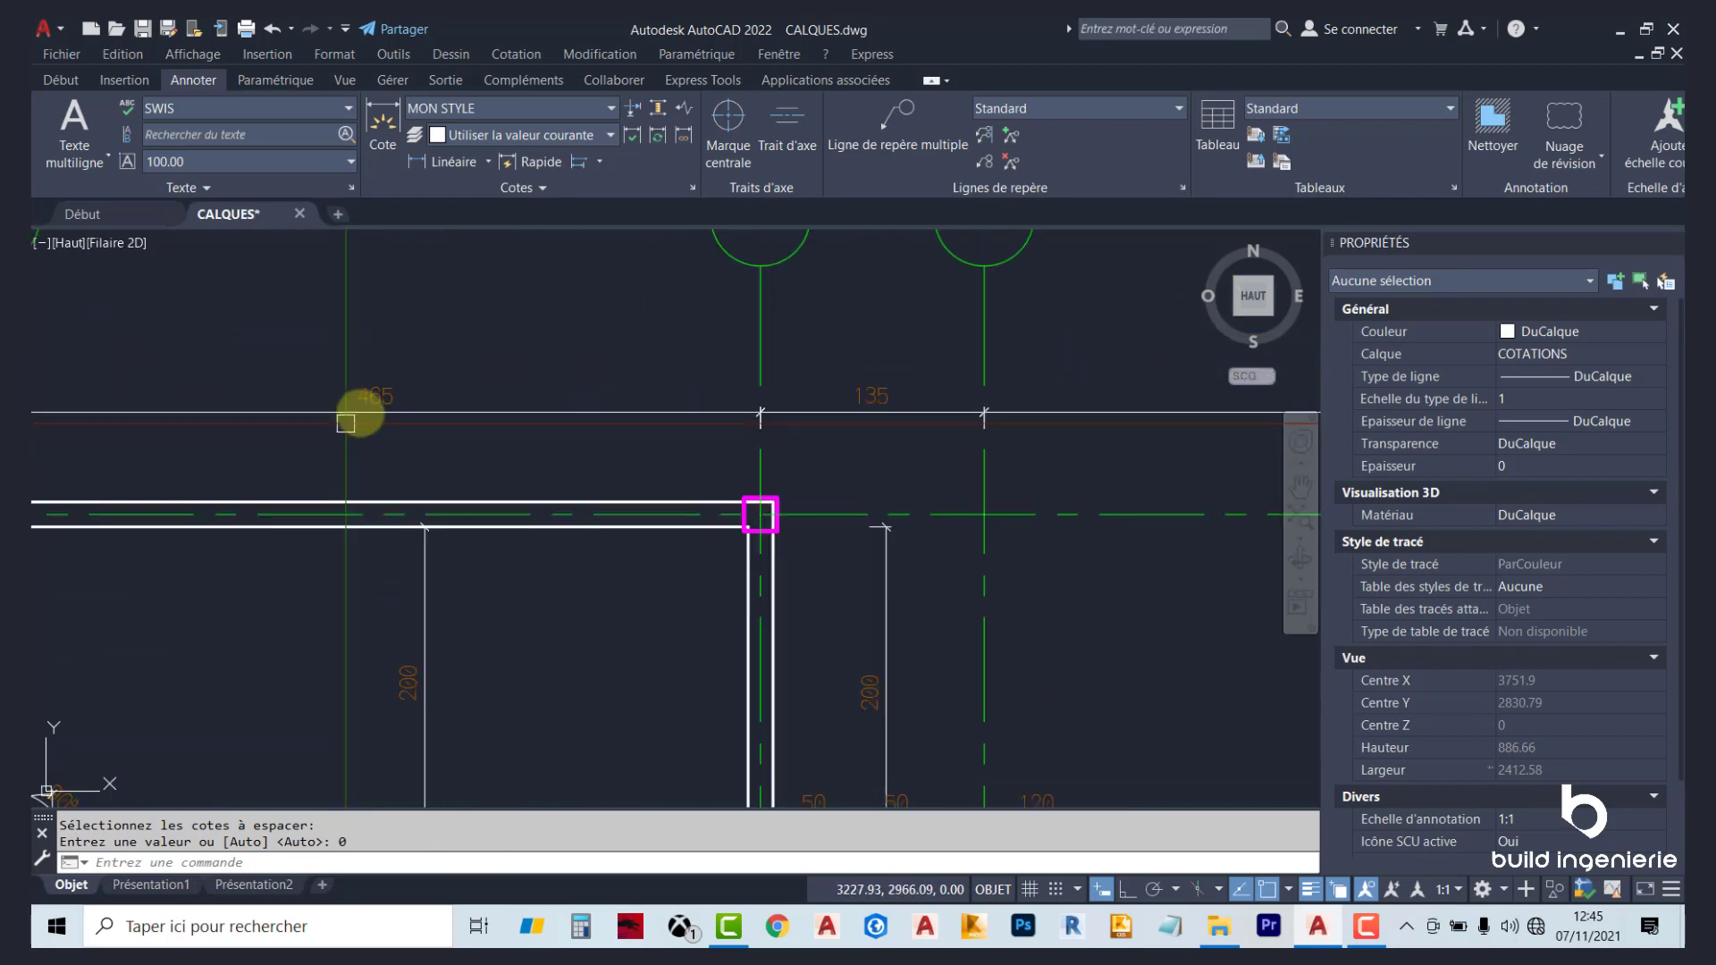
scroll(289, 351, down, 4)
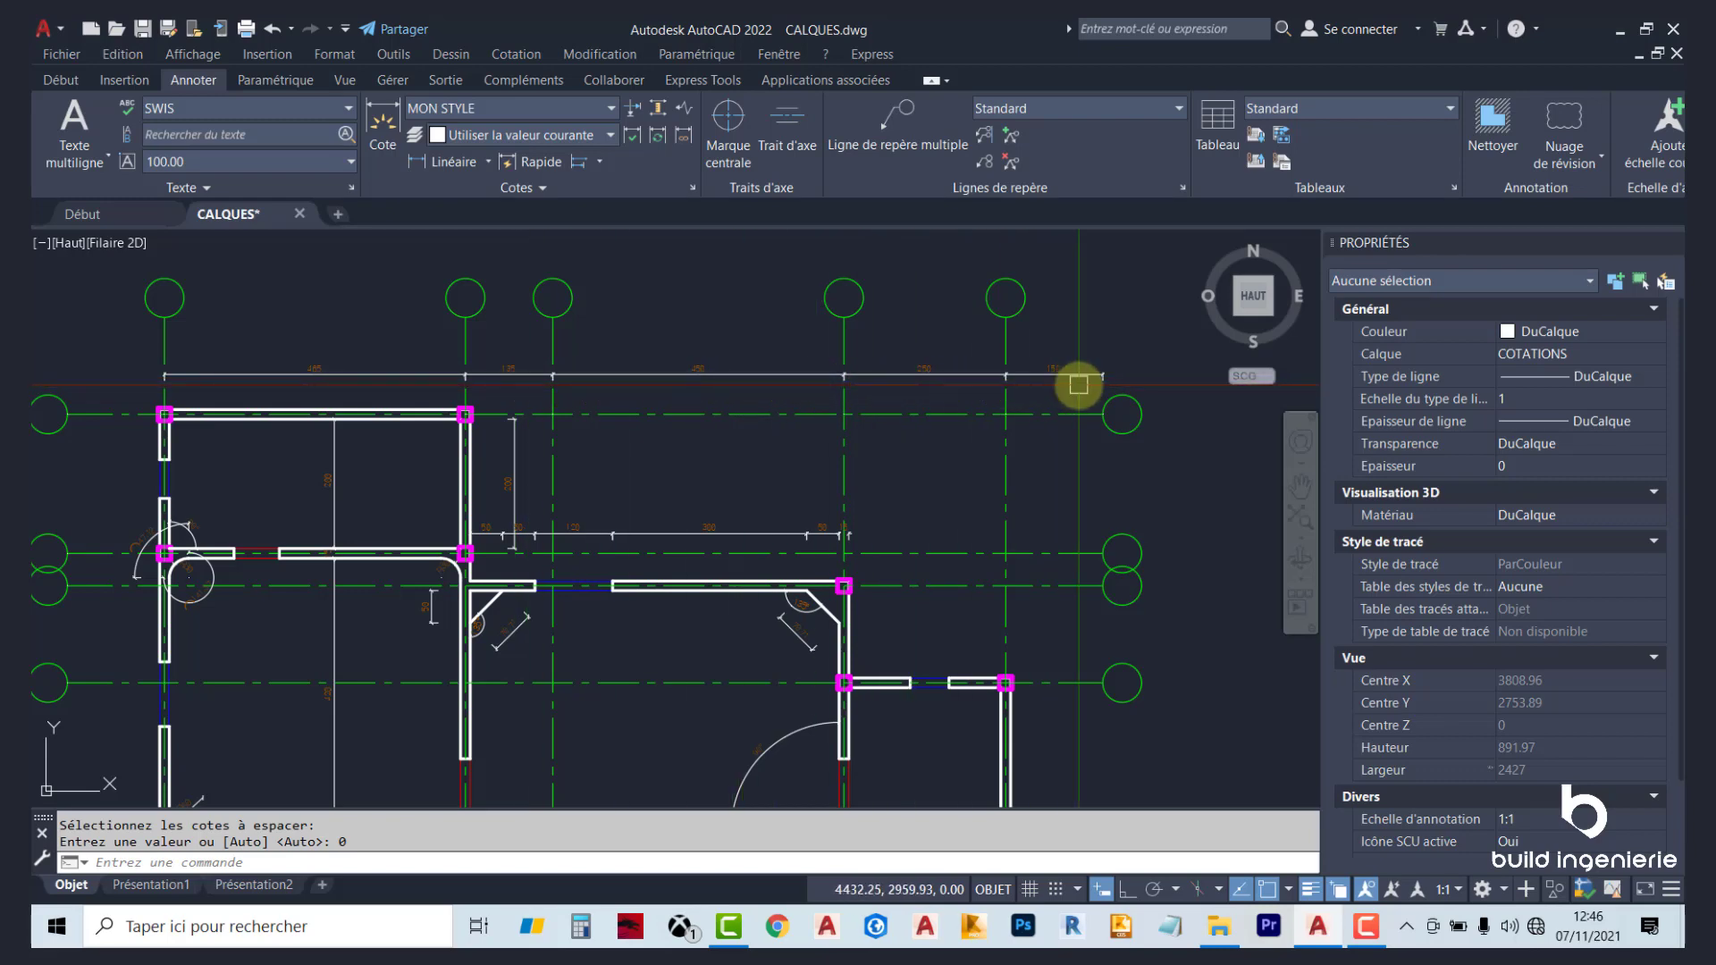
key(ctrl+z)
Undo the two previous actions.
key(ctrl+z)
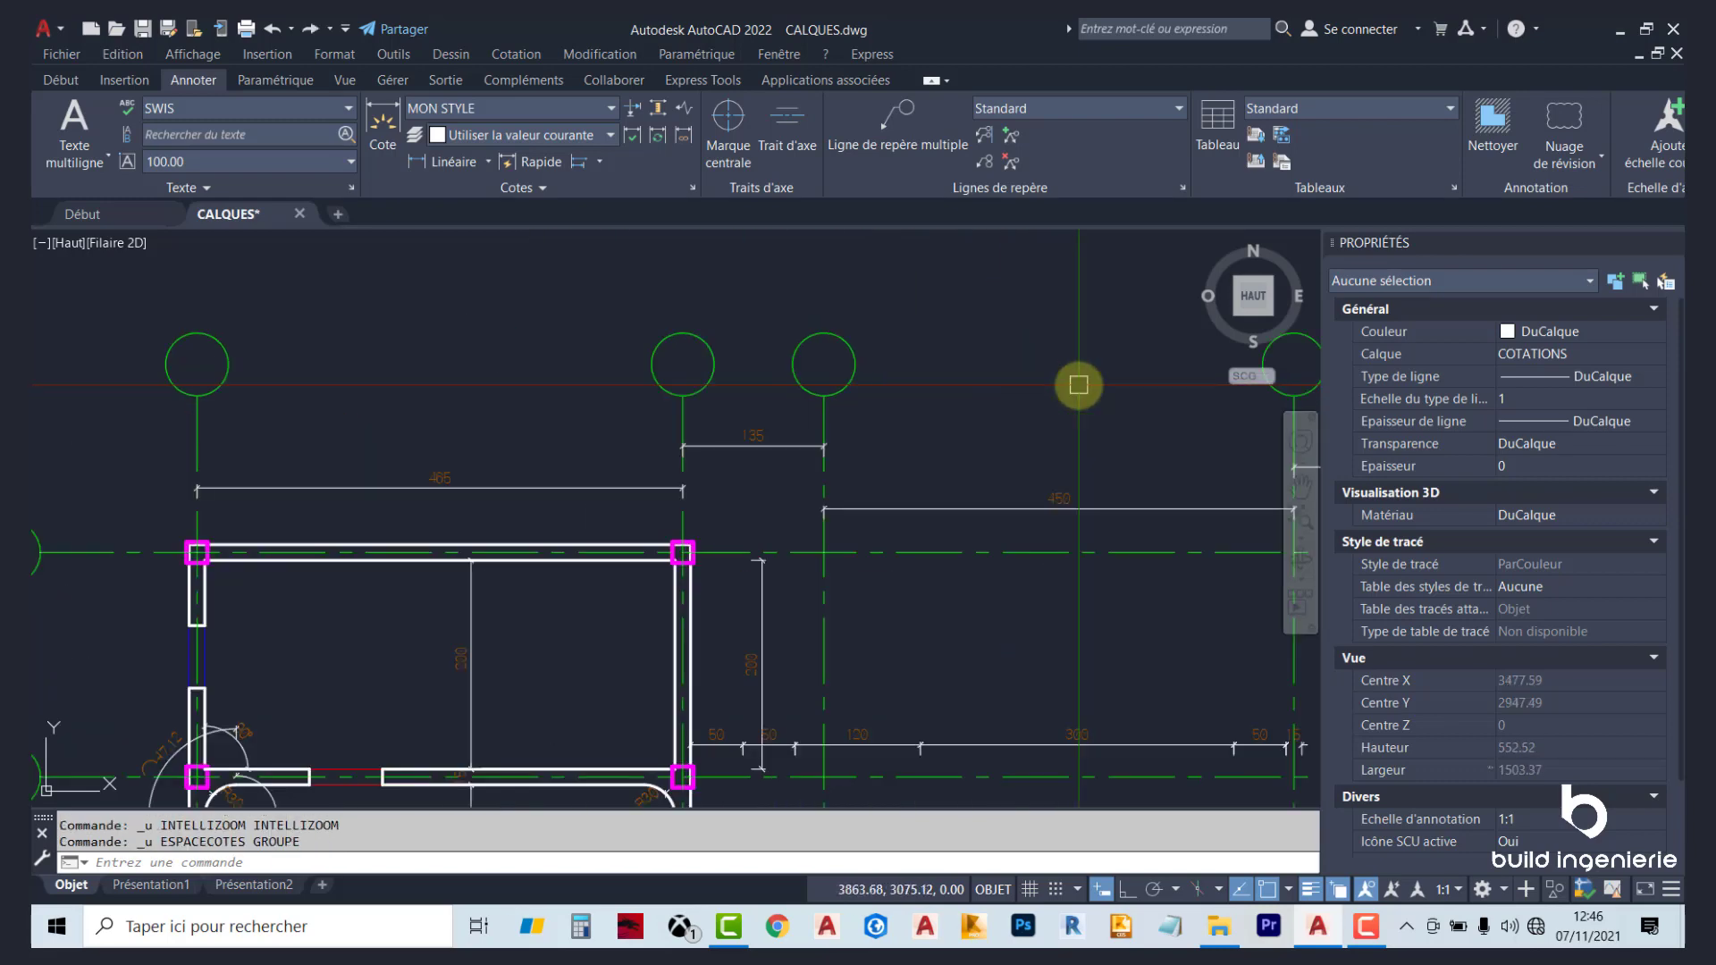
key(ctrl+z)
key(ctrl+z)
key(ctrl+z)
key(ctrl+z)
key(ctrl+z)
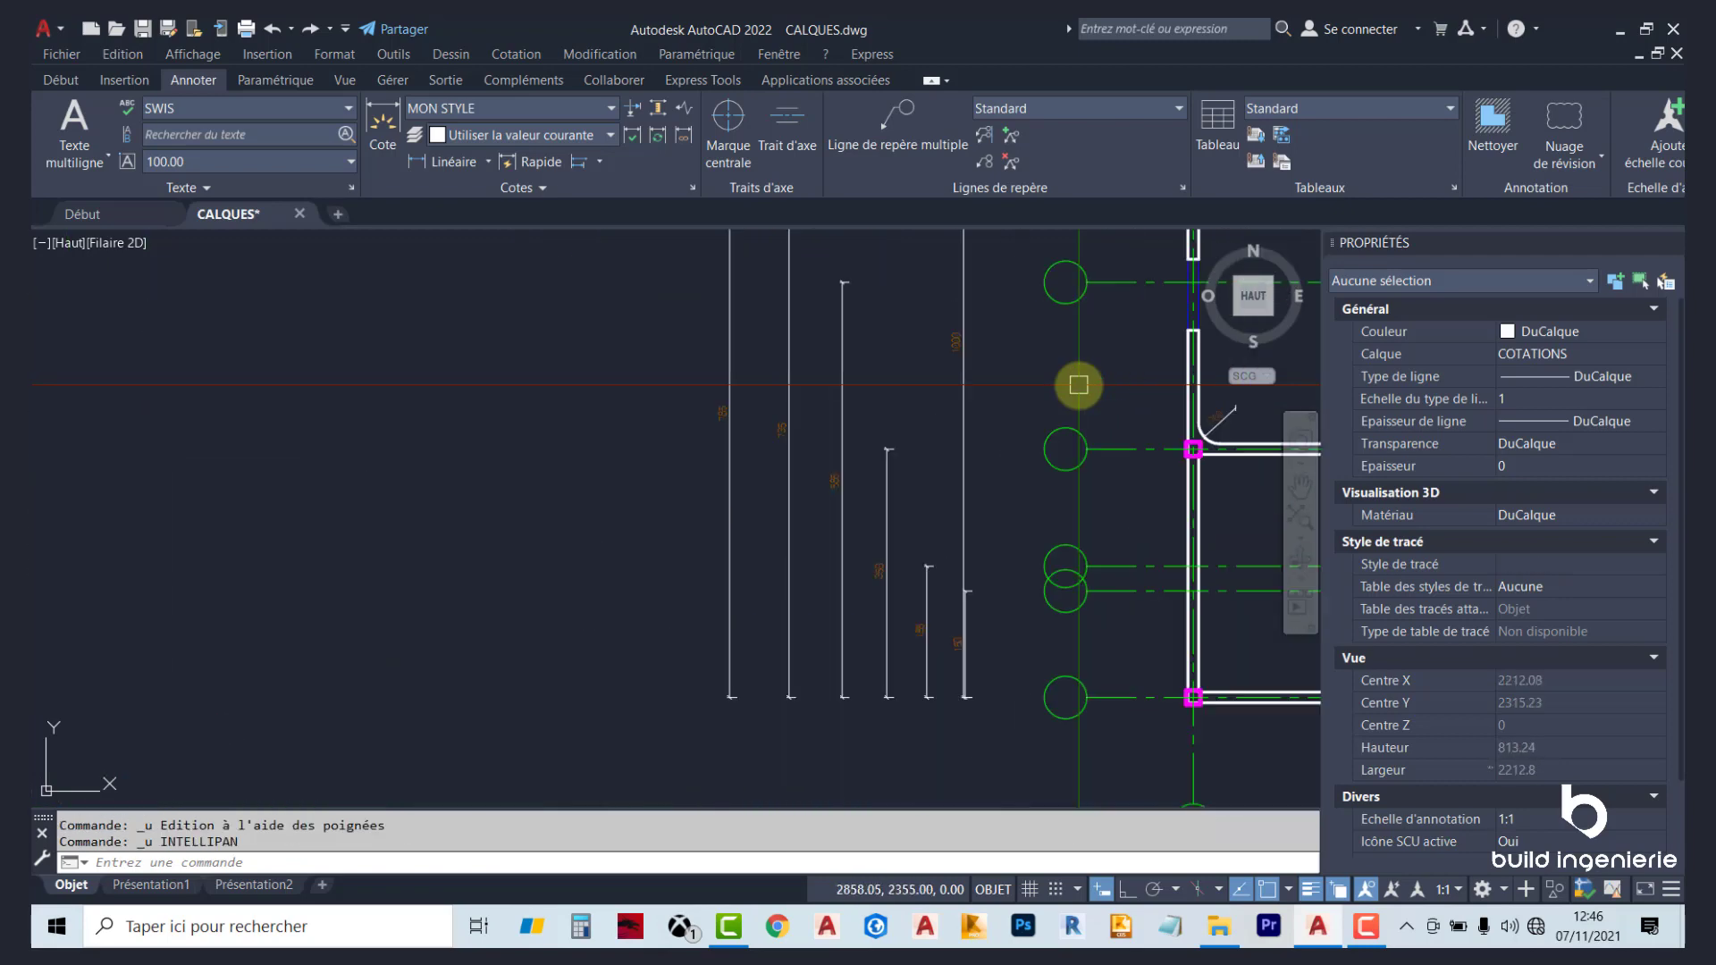
key(ctrl+z)
key(ctrl+z)
key(ctrl+z)
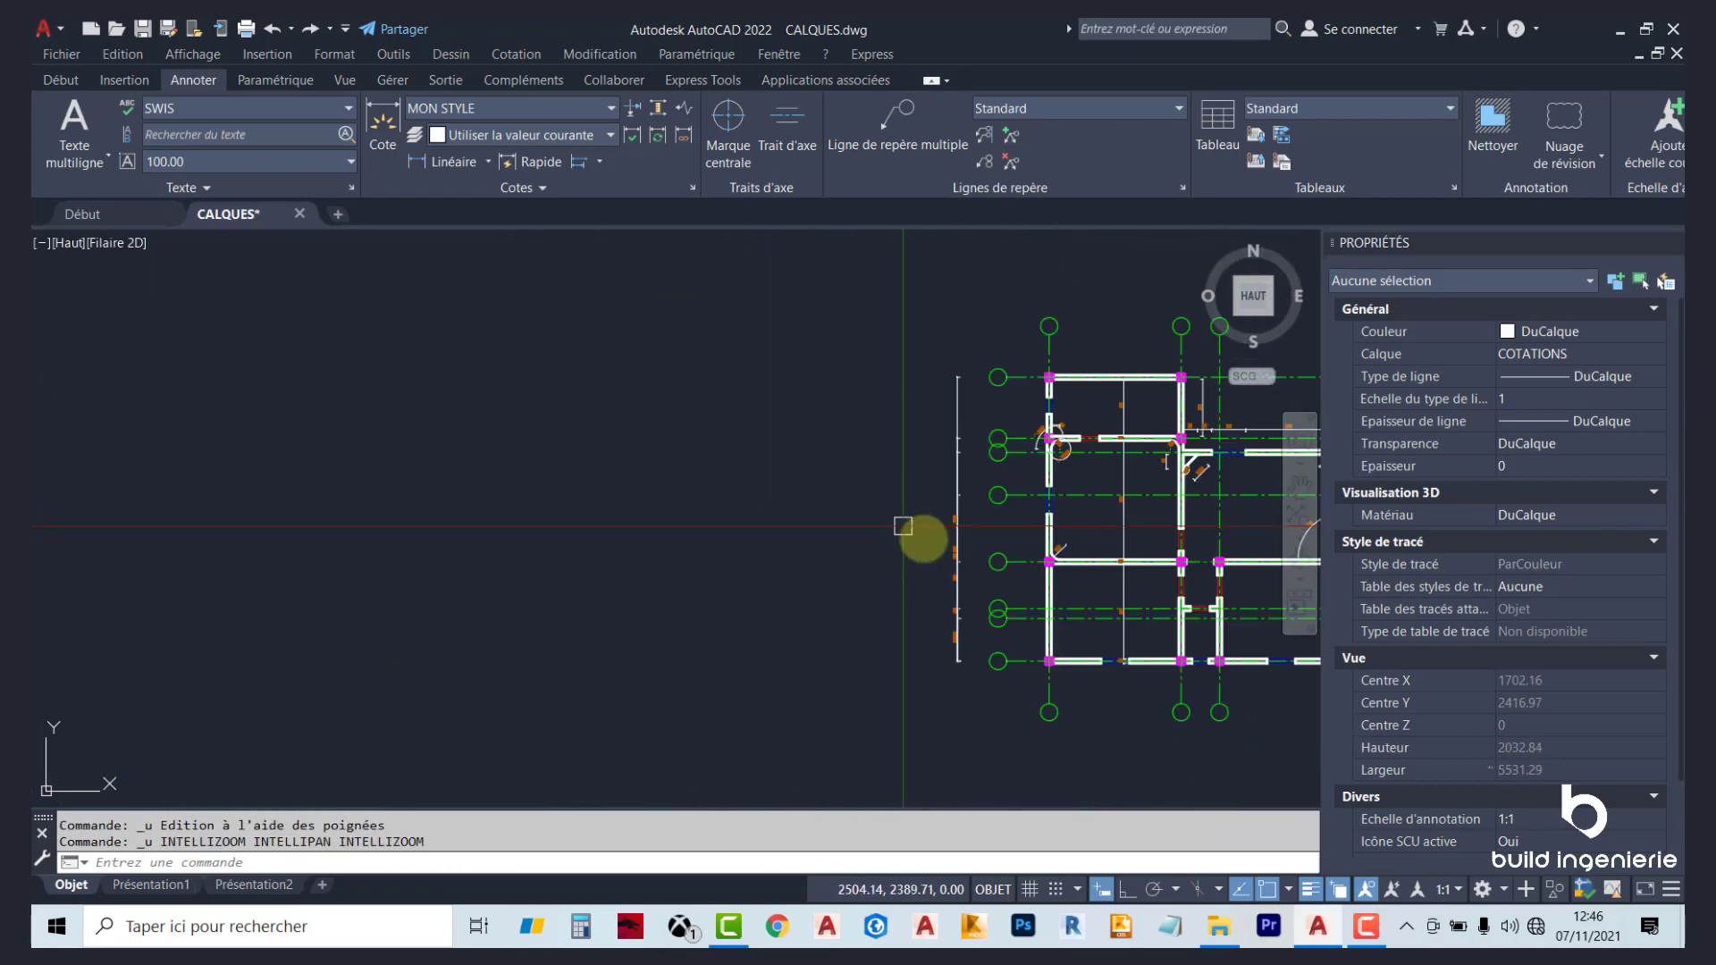
scroll(902, 526, up, 2)
scroll(969, 444, up, 1)
scroll(911, 659, up, 1)
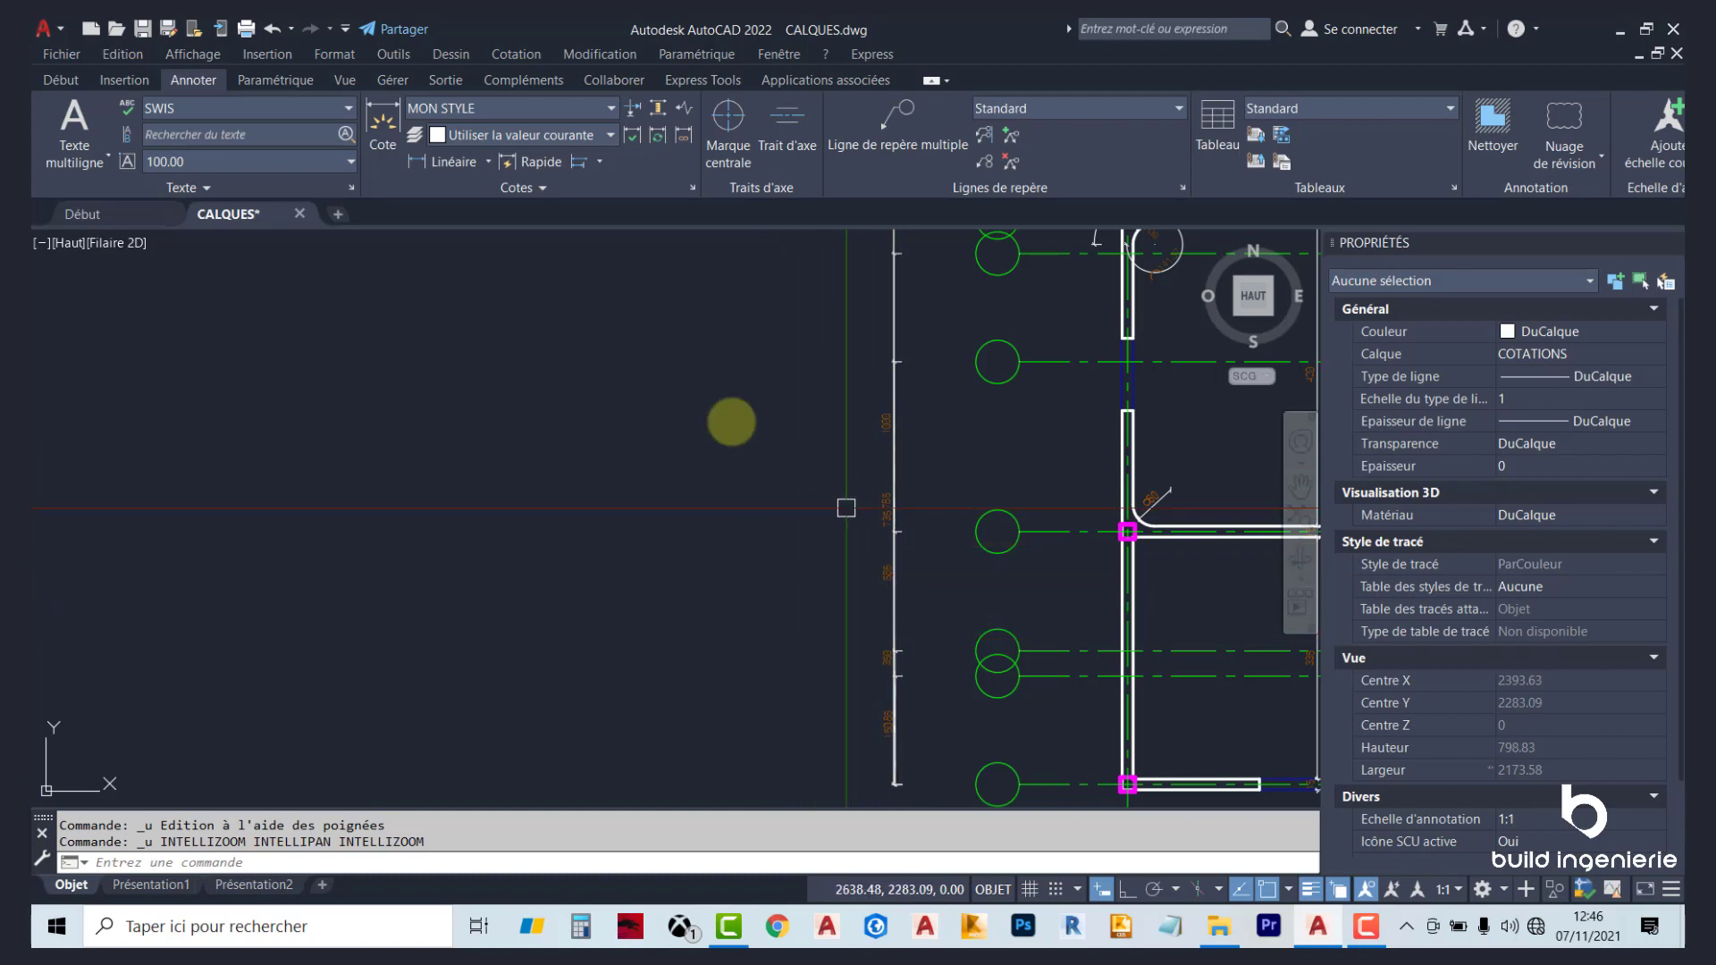
Start DIMSPACE, pick the left base dimension and window-select the seven vertical dimensions.
click(657, 110)
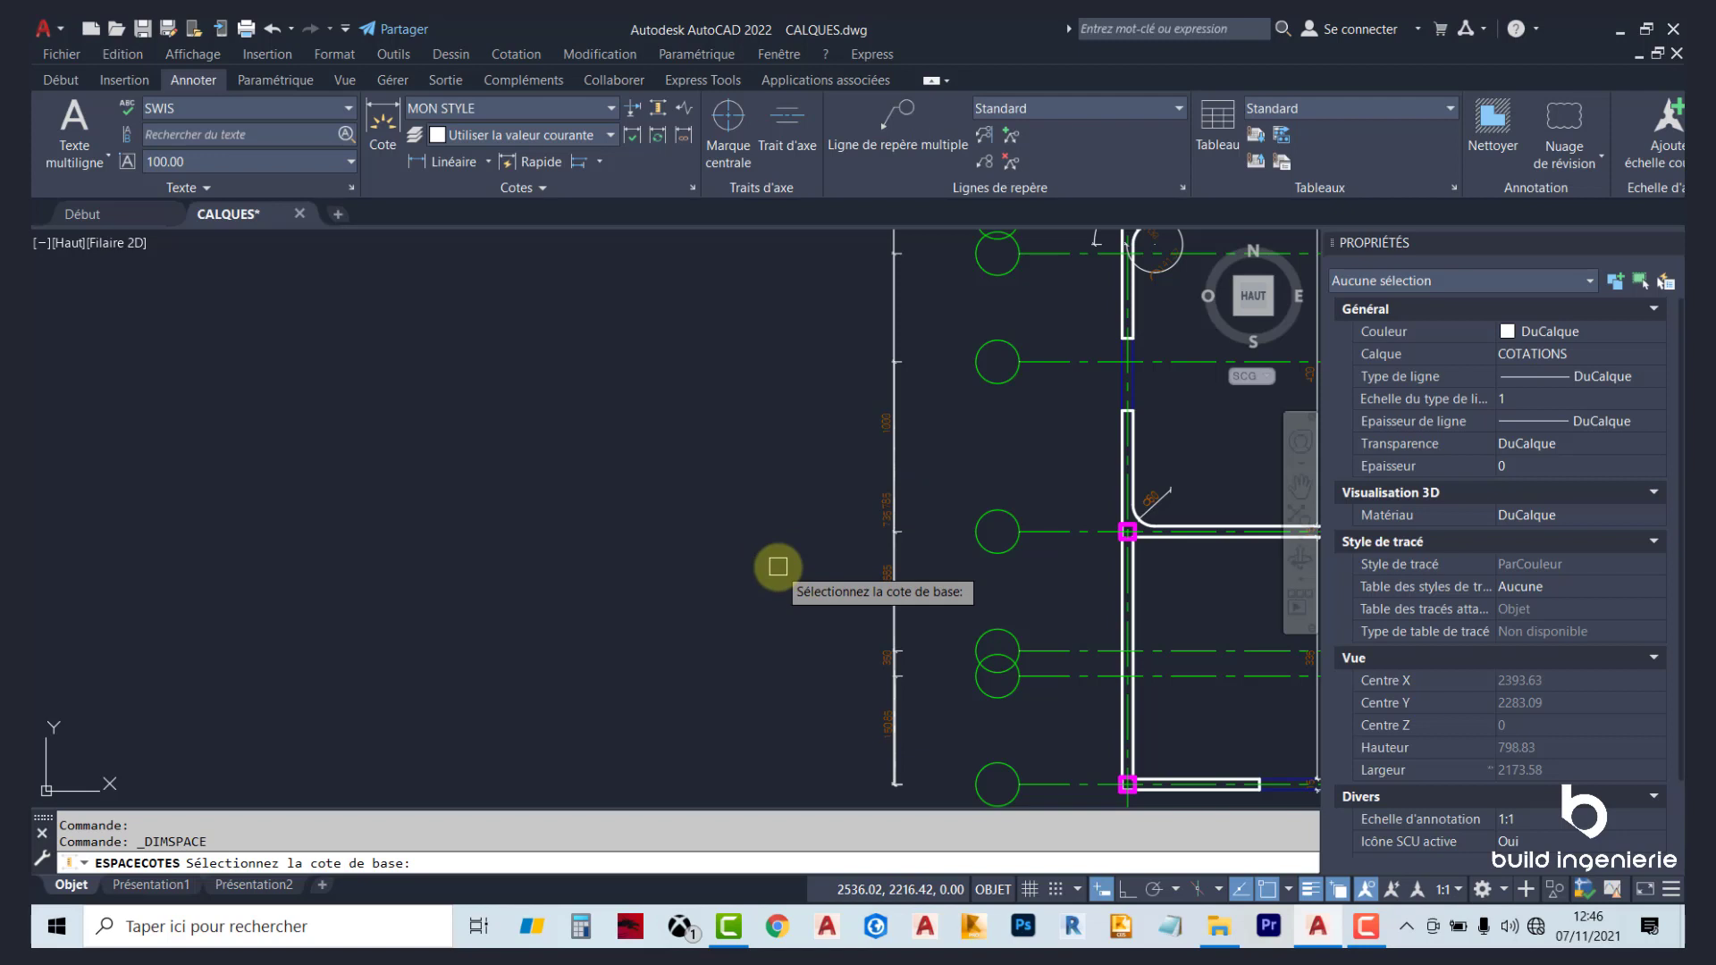
scroll(894, 734, up, 5)
scroll(934, 726, up, 4)
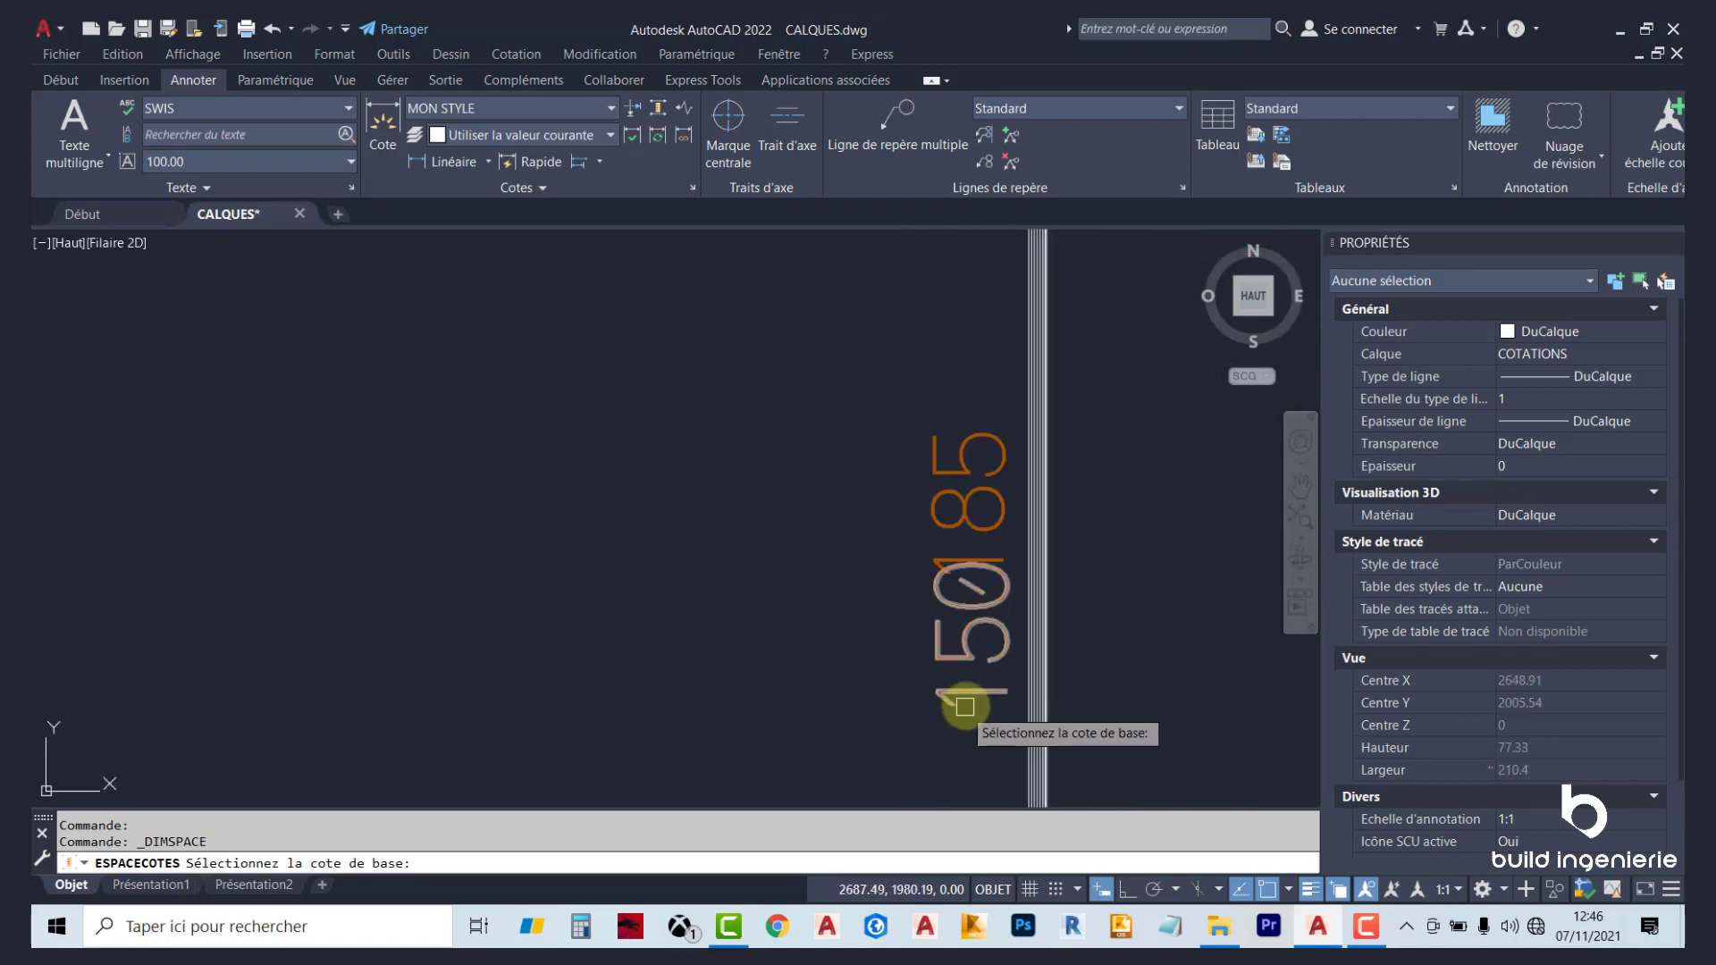
click(959, 692)
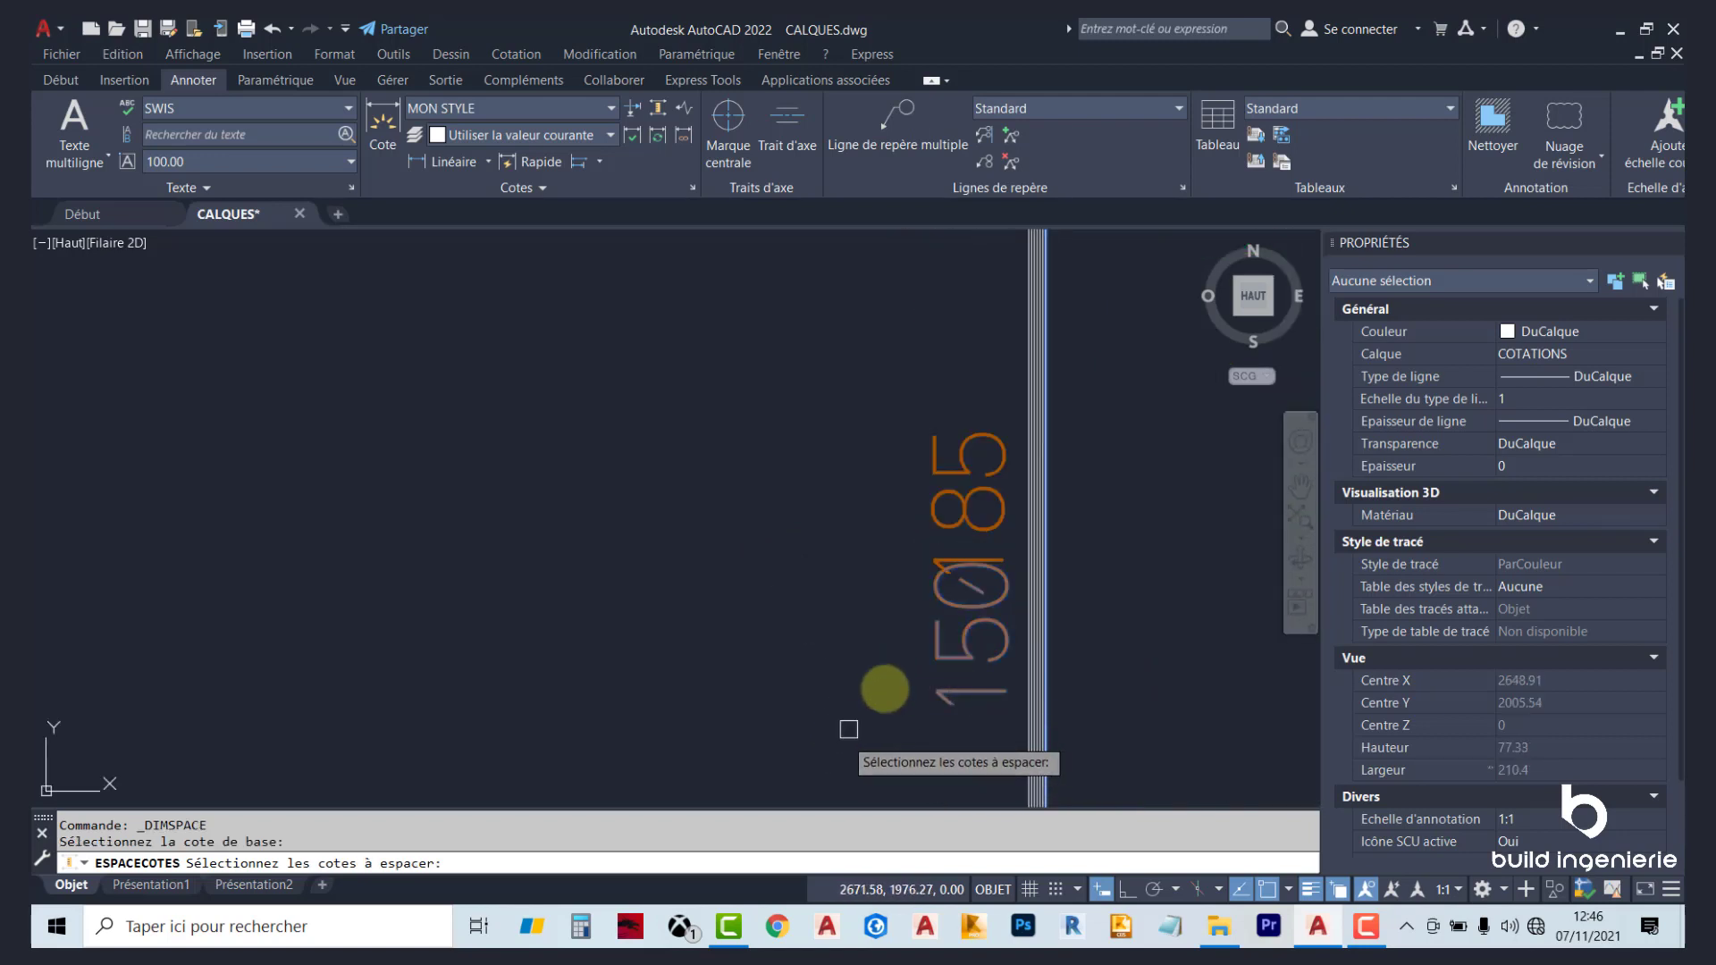
scroll(965, 679, down, 5)
scroll(984, 644, down, 4)
click(1017, 579)
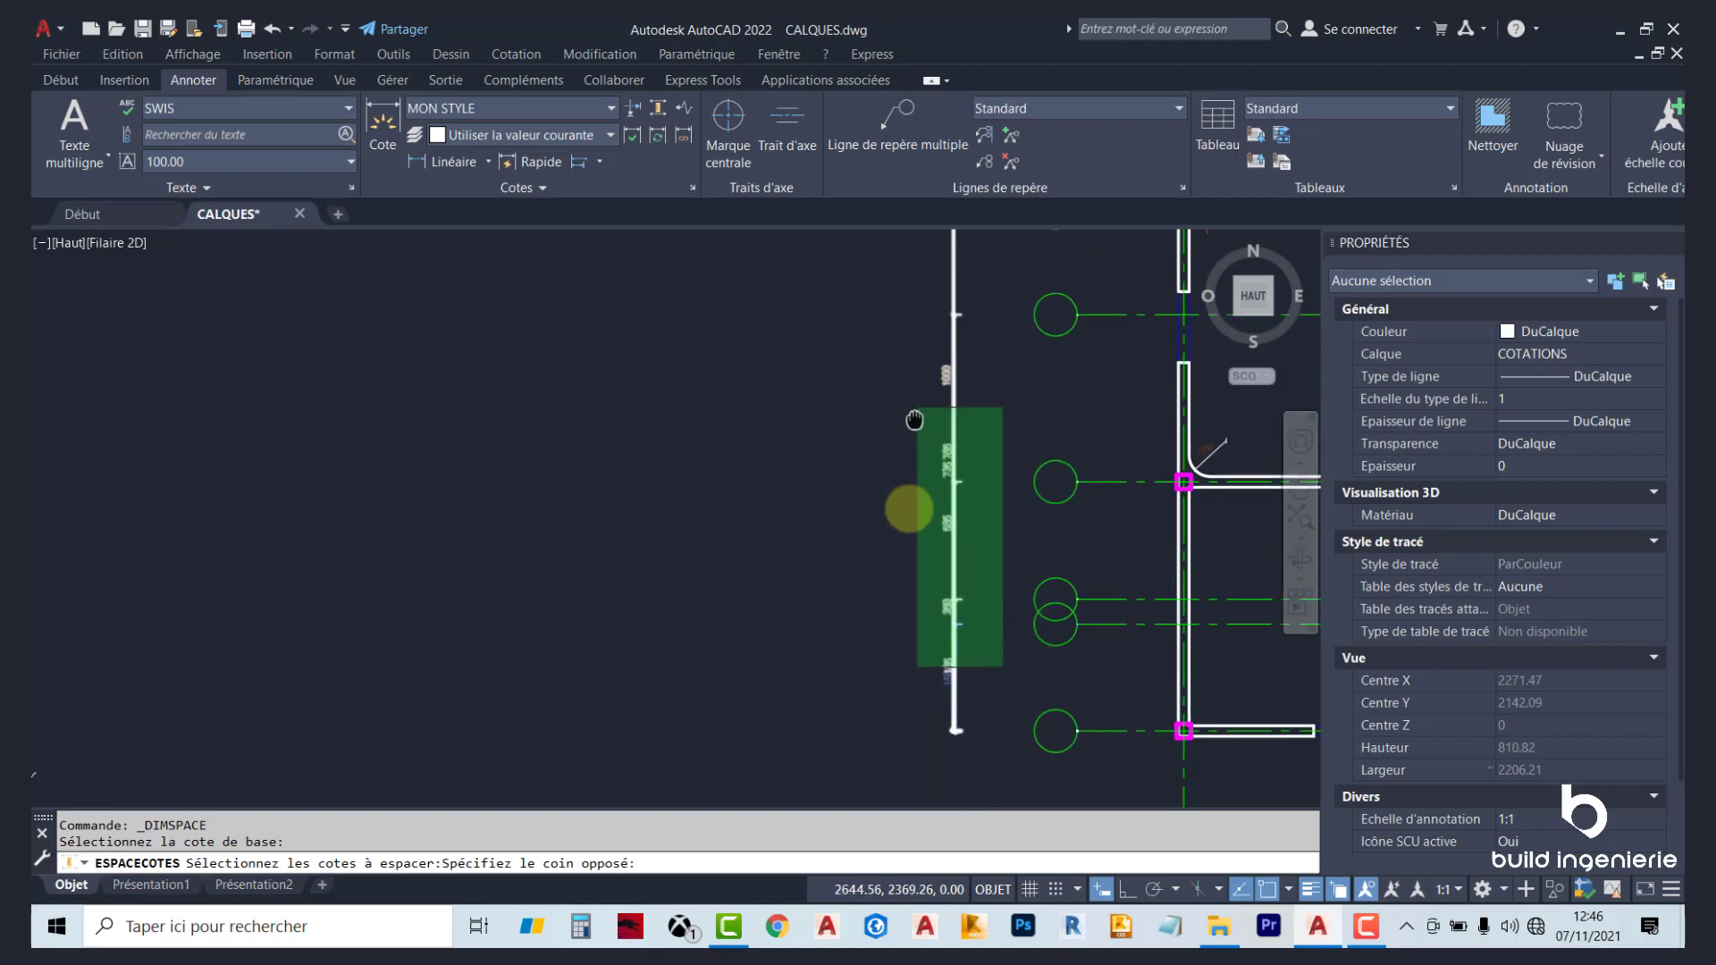
scroll(908, 438, down, 2)
click(901, 302)
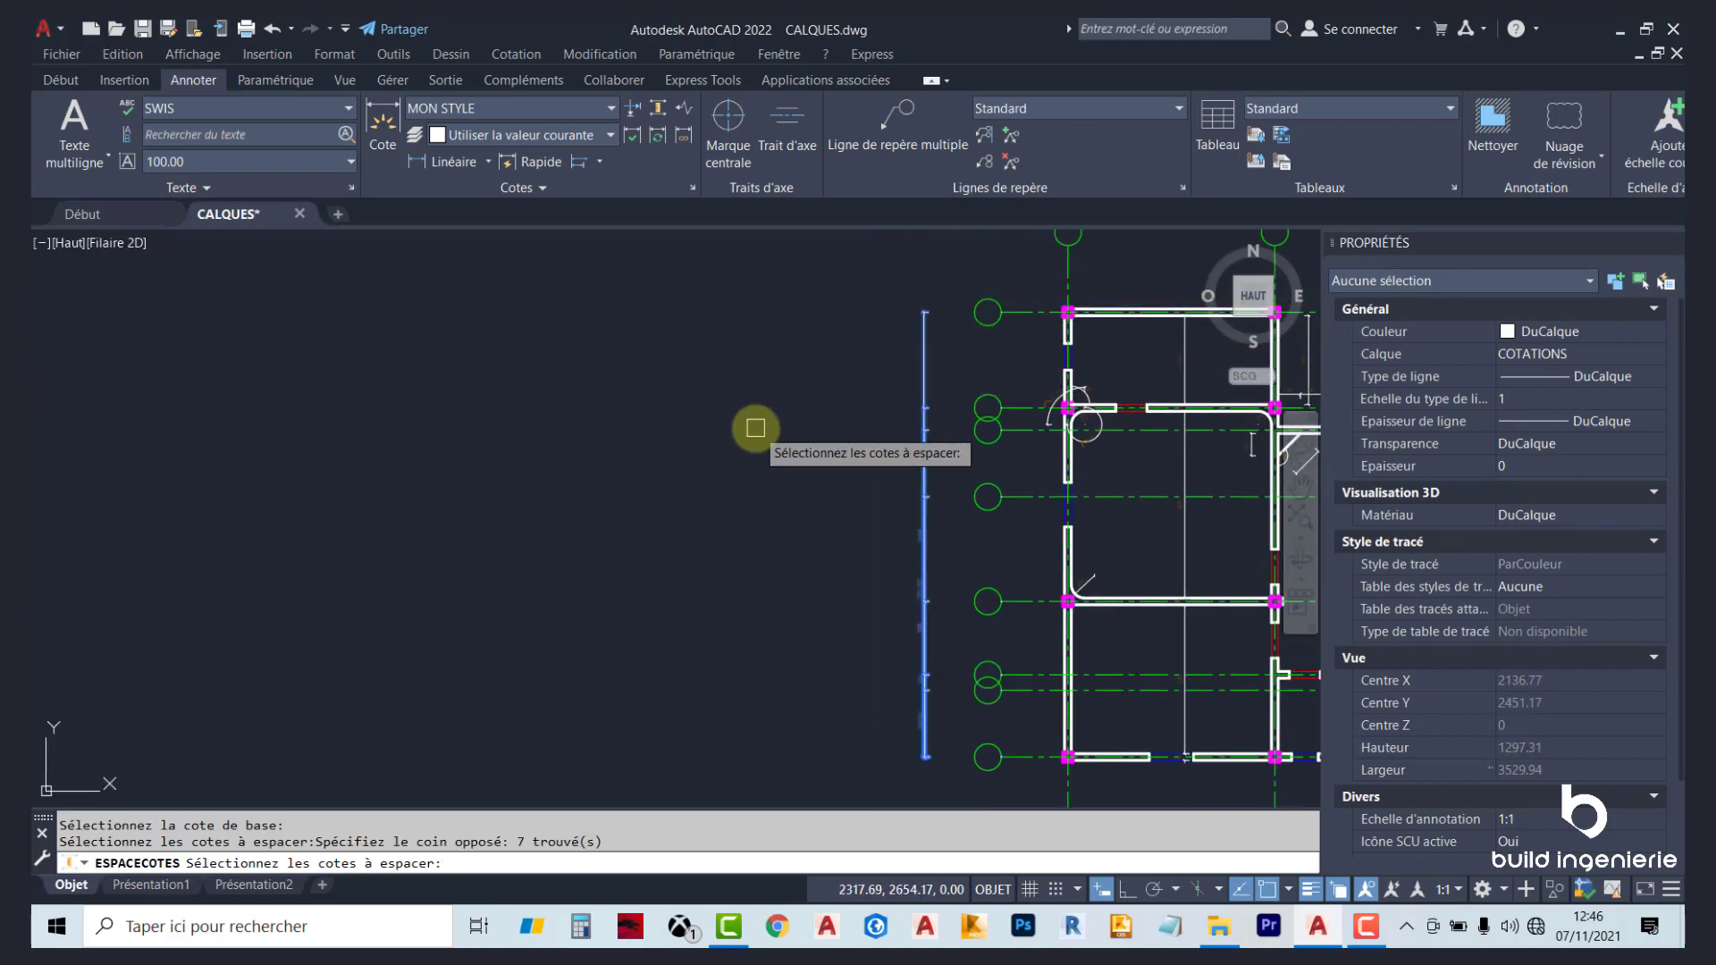
Apply a 5-unit spacing to the seven vertical dimensions.
key(Return)
text(5)
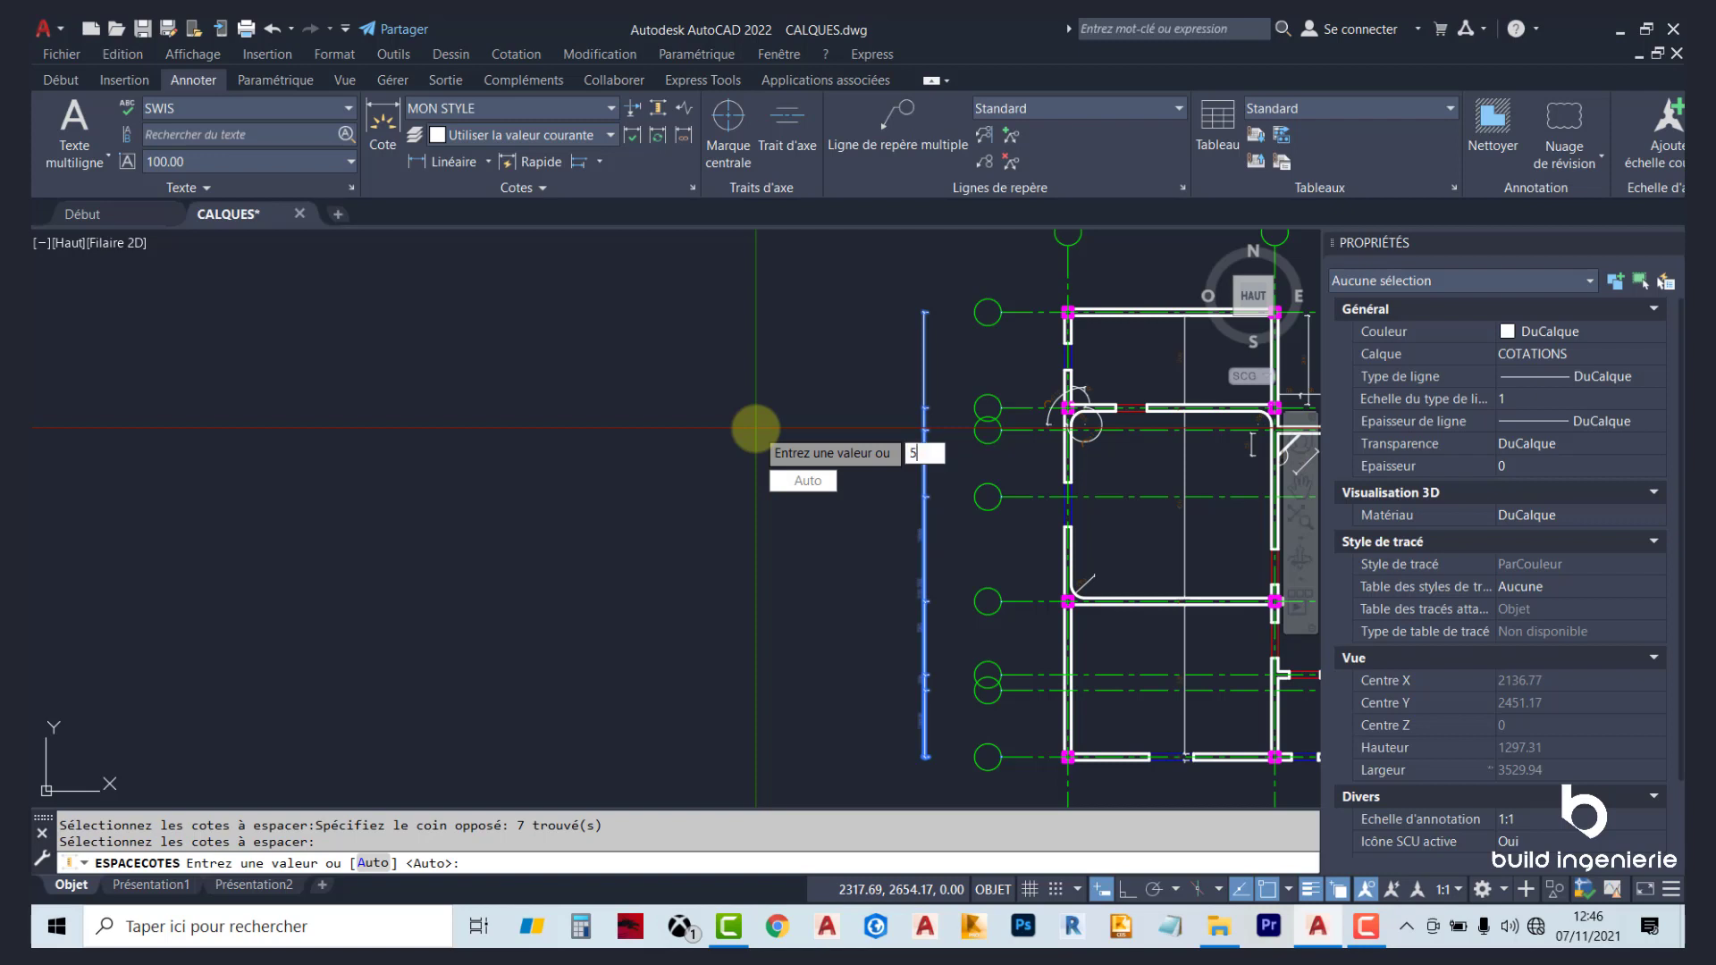
key(Return)
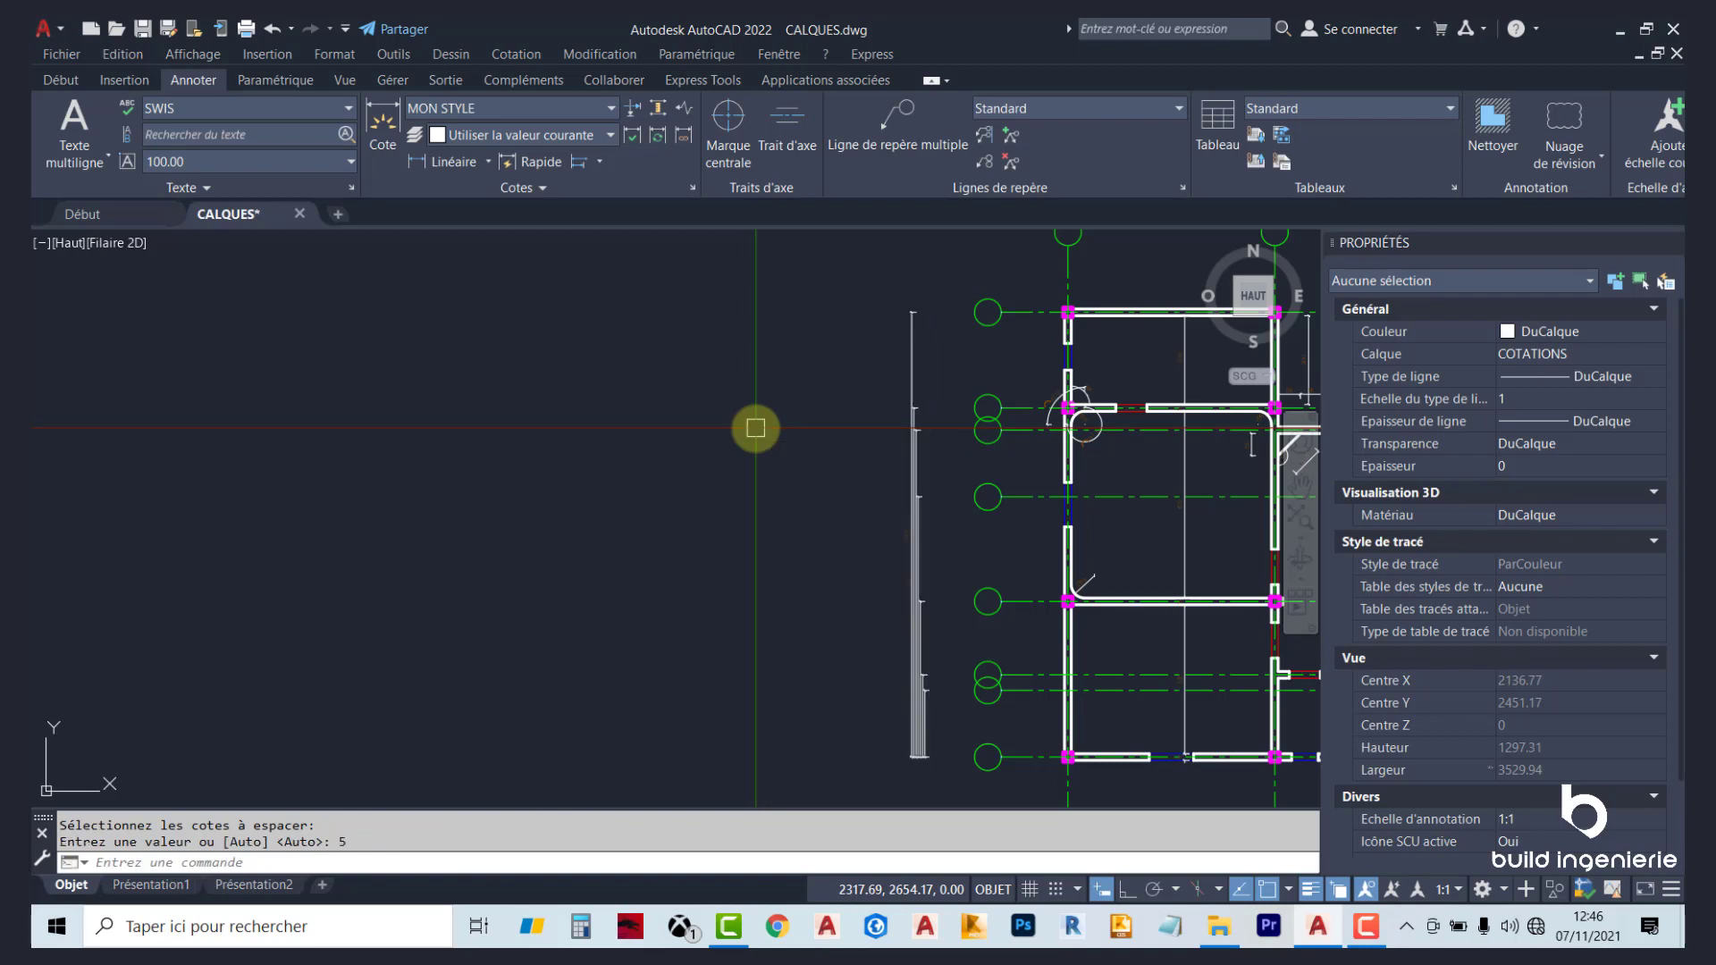
scroll(920, 717, up, 2)
scroll(942, 620, up, 2)
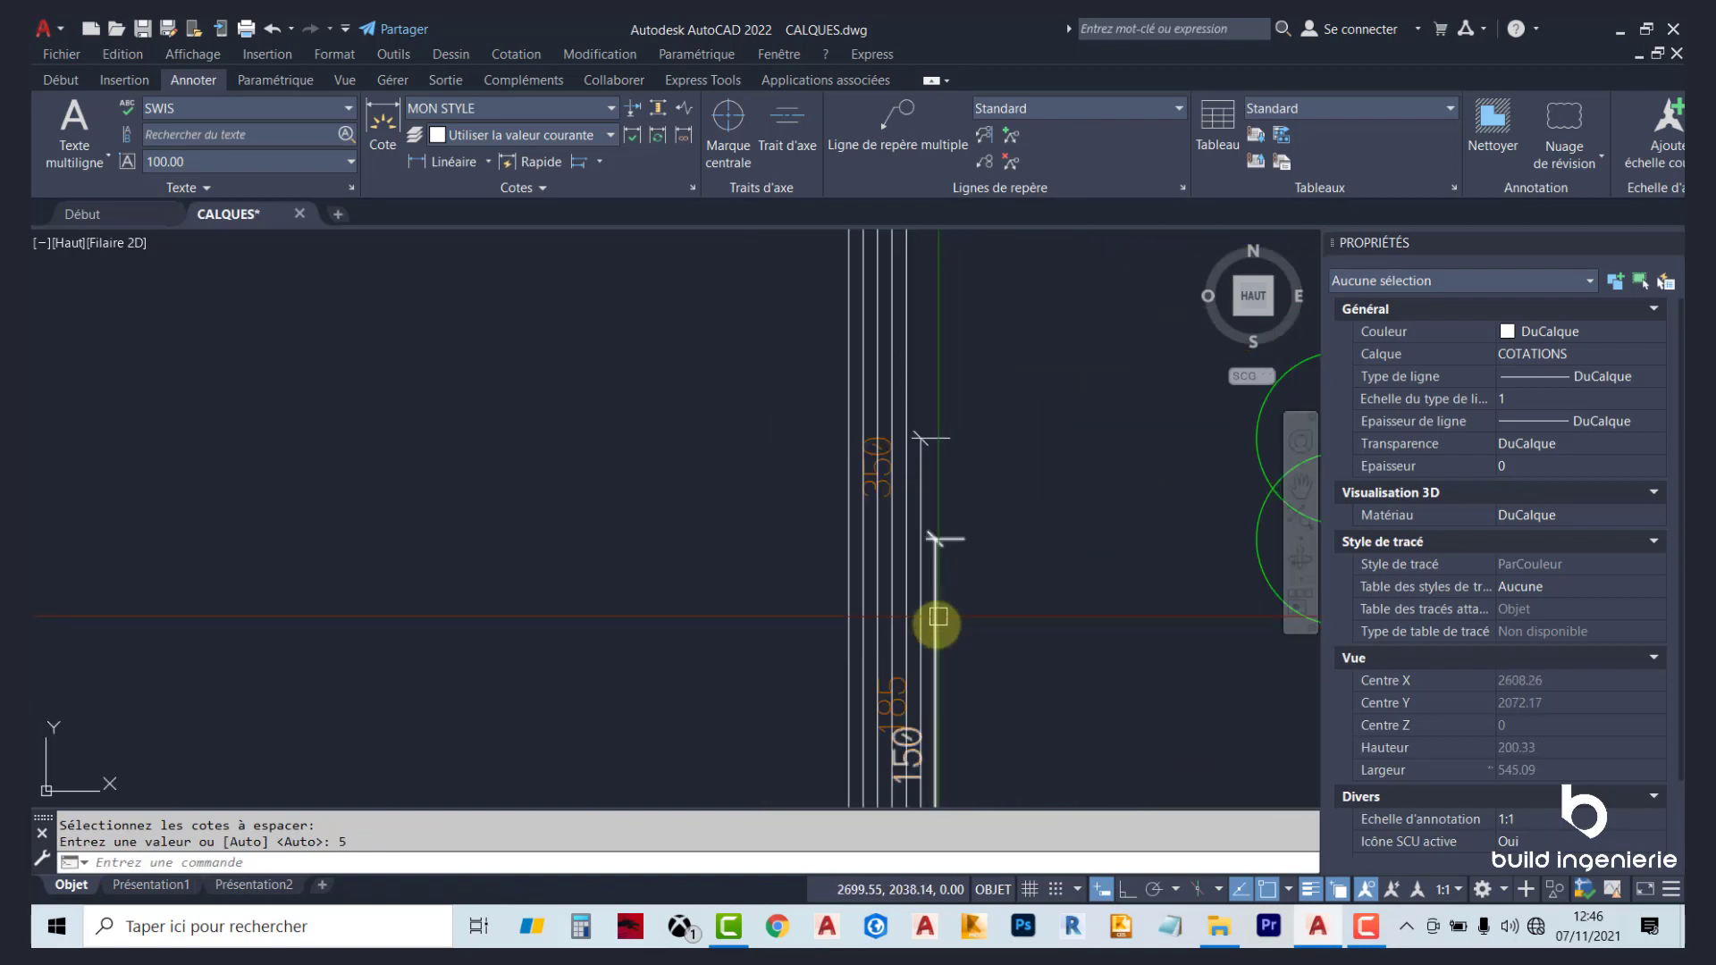
scroll(873, 509, down, 2)
scroll(874, 458, up, 4)
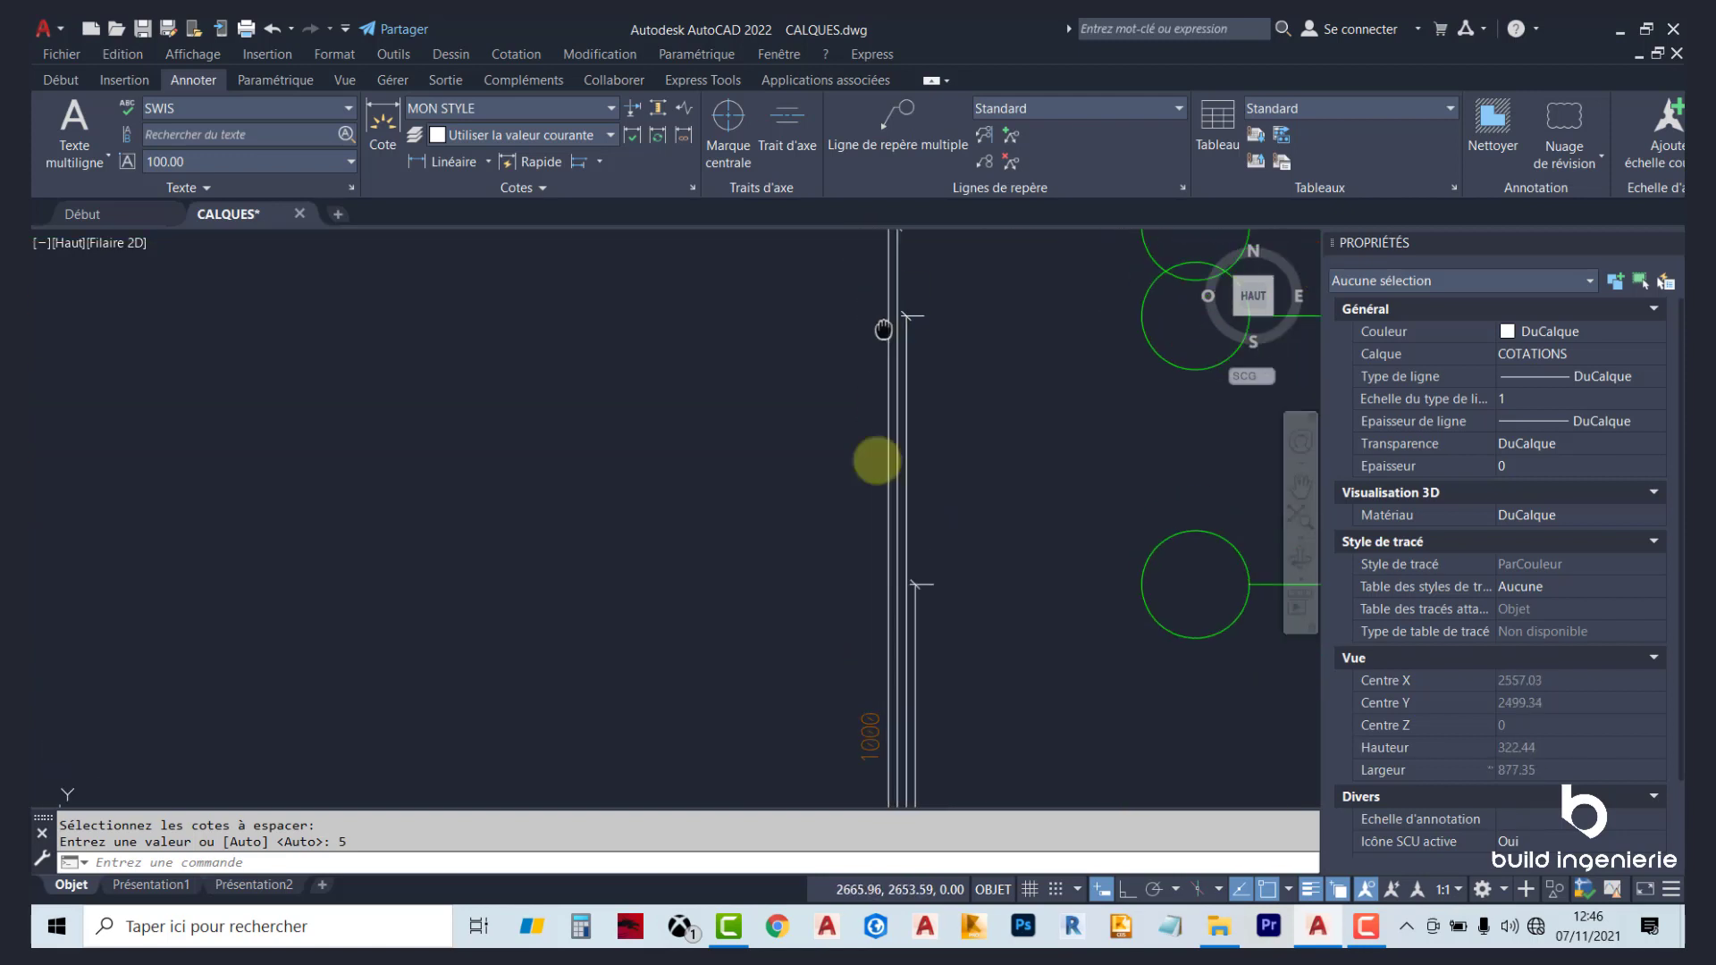
scroll(906, 351, down, 4)
scroll(975, 528, up, 5)
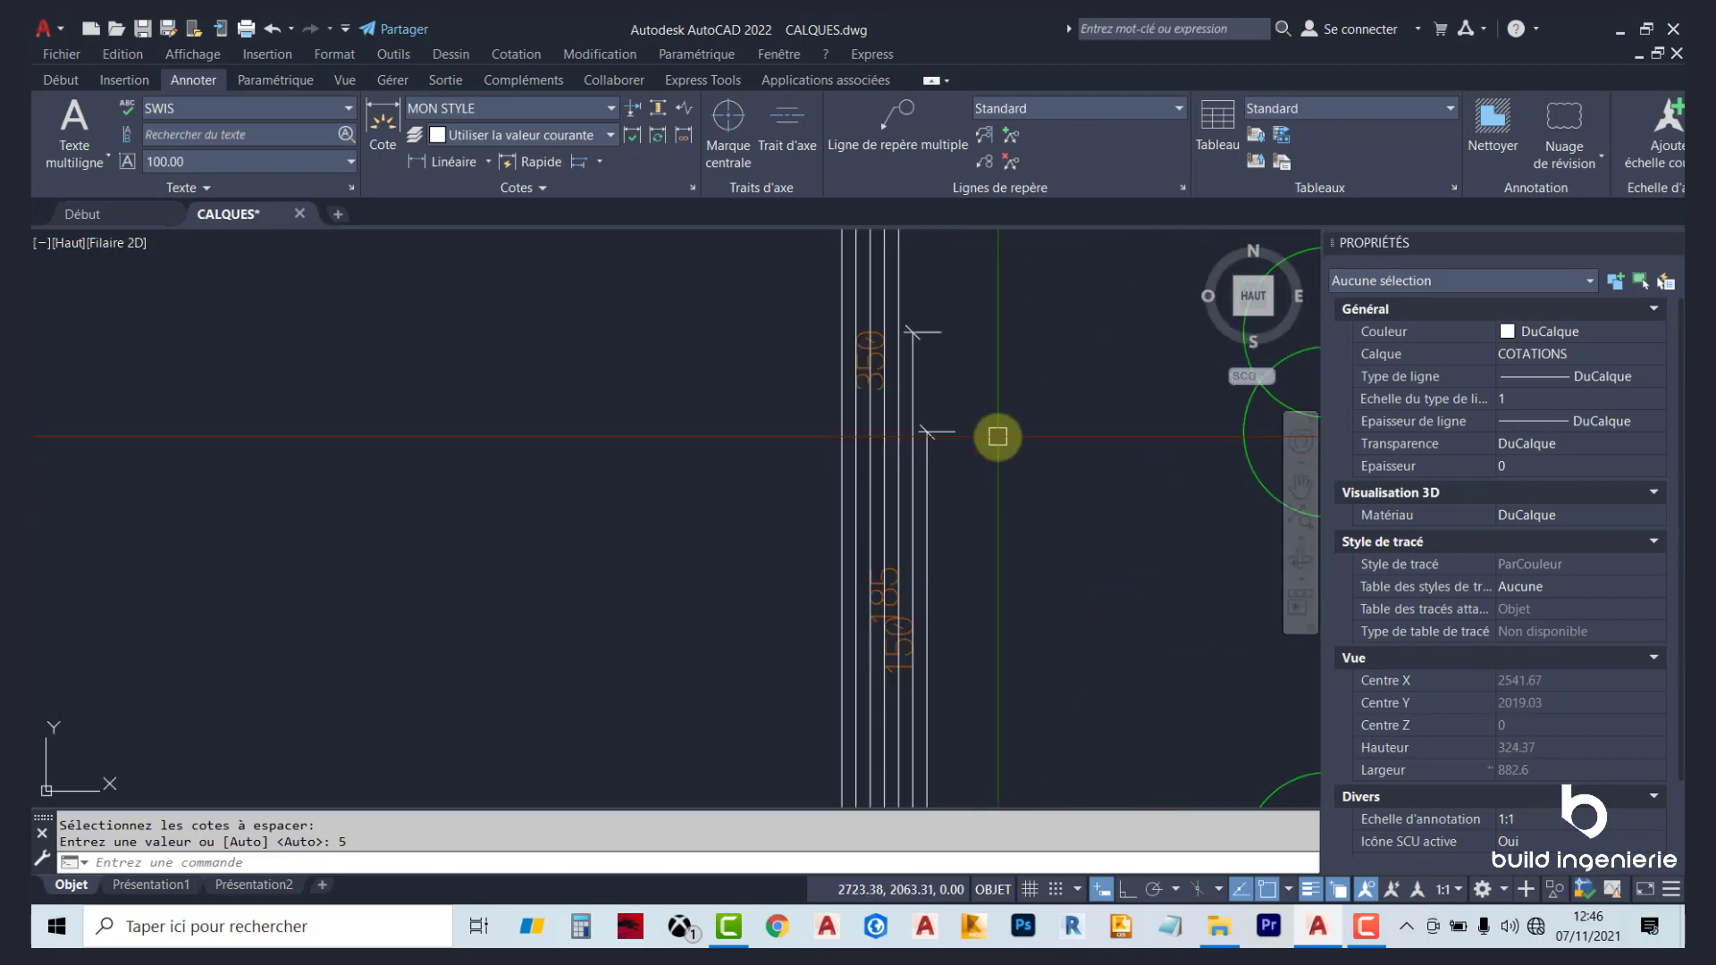
Space the seven vertical dimensions 15 units apart from the 150 base dimension with Ajuster espace.
click(659, 112)
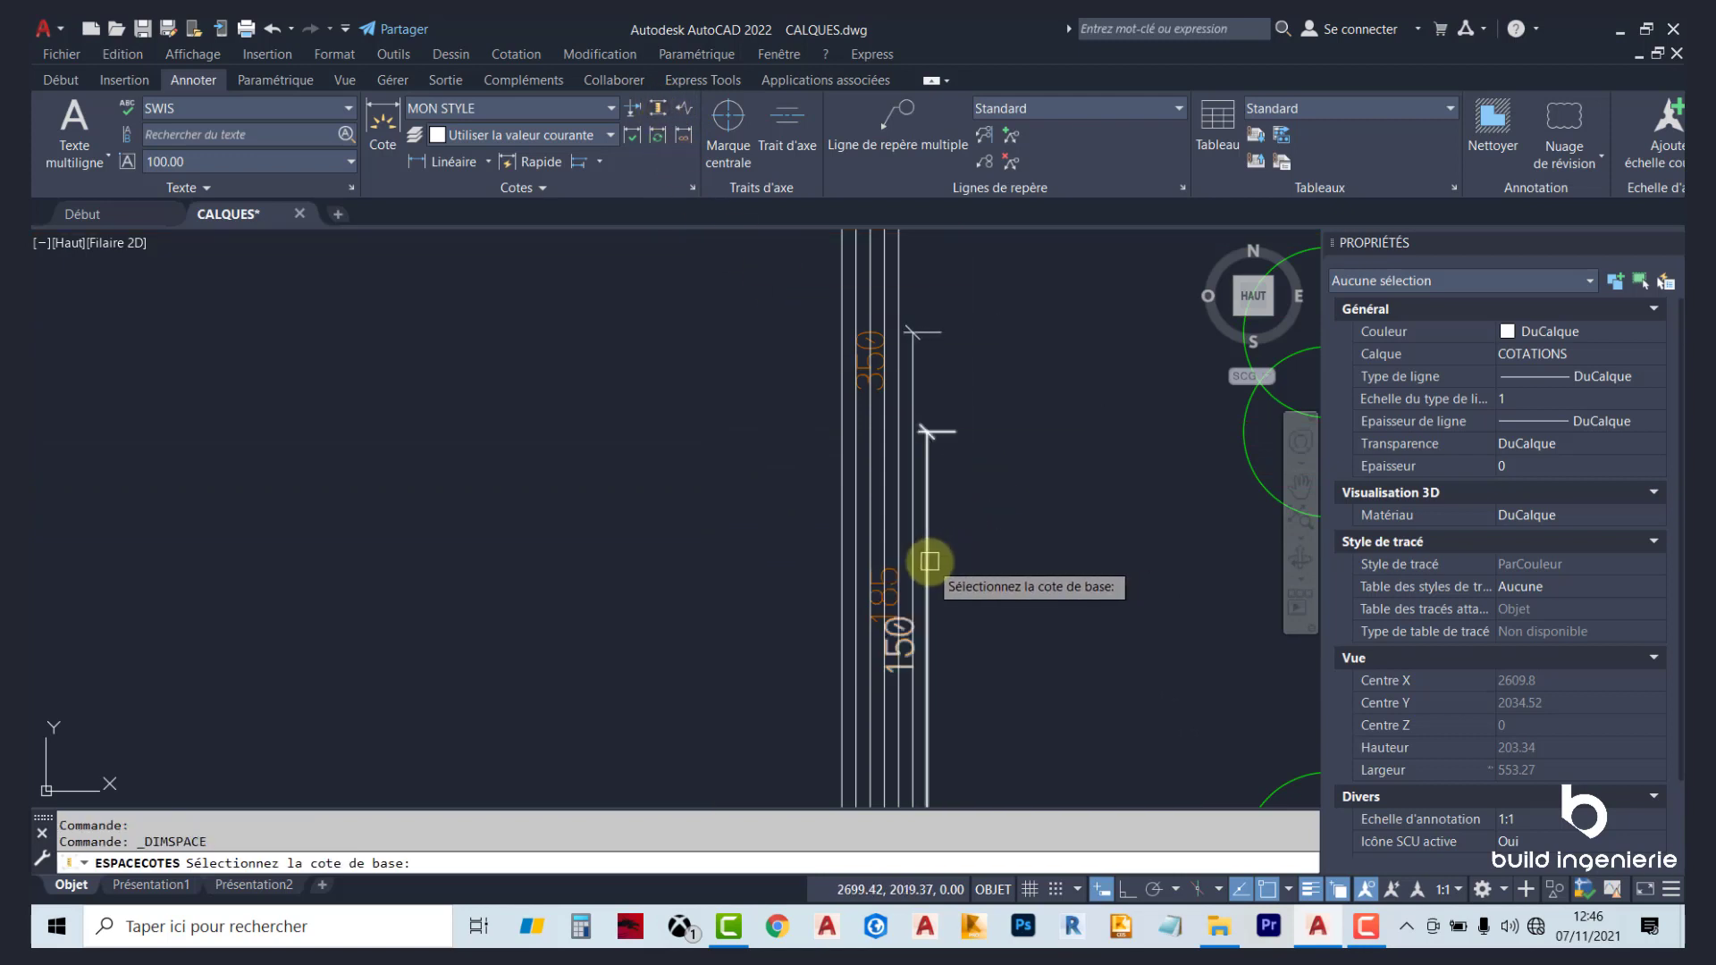
click(927, 564)
scroll(991, 539, down, 5)
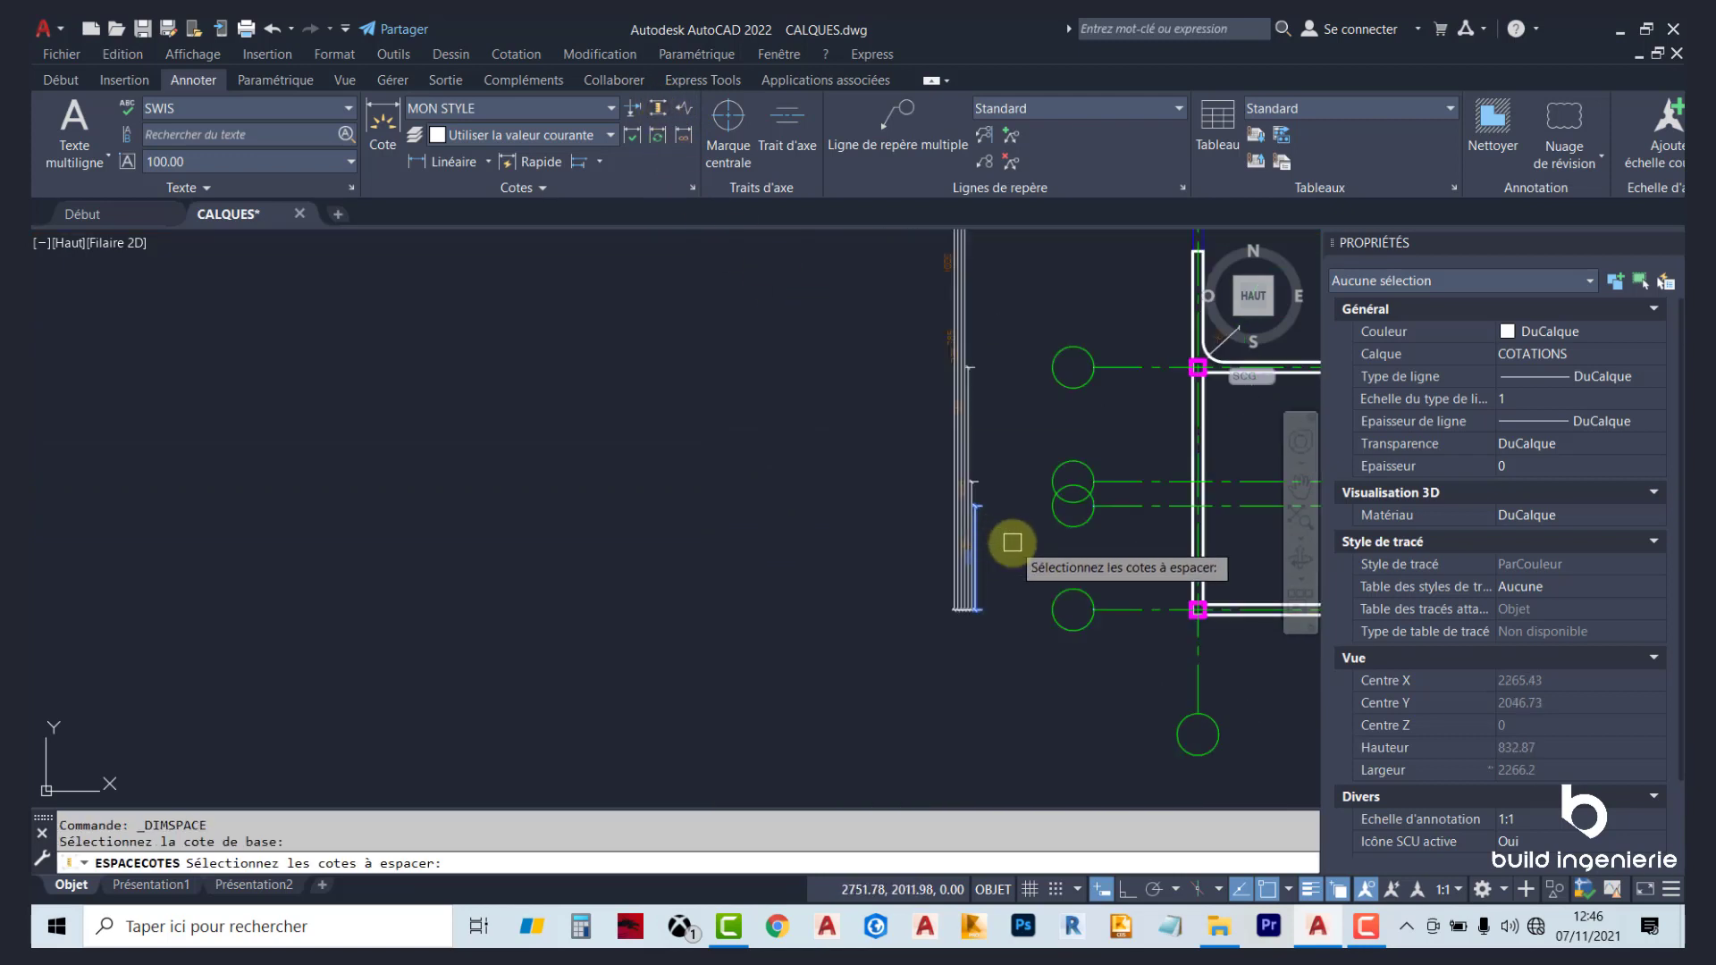
click(1012, 541)
middle_drag(931, 314, 953, 559)
click(924, 260)
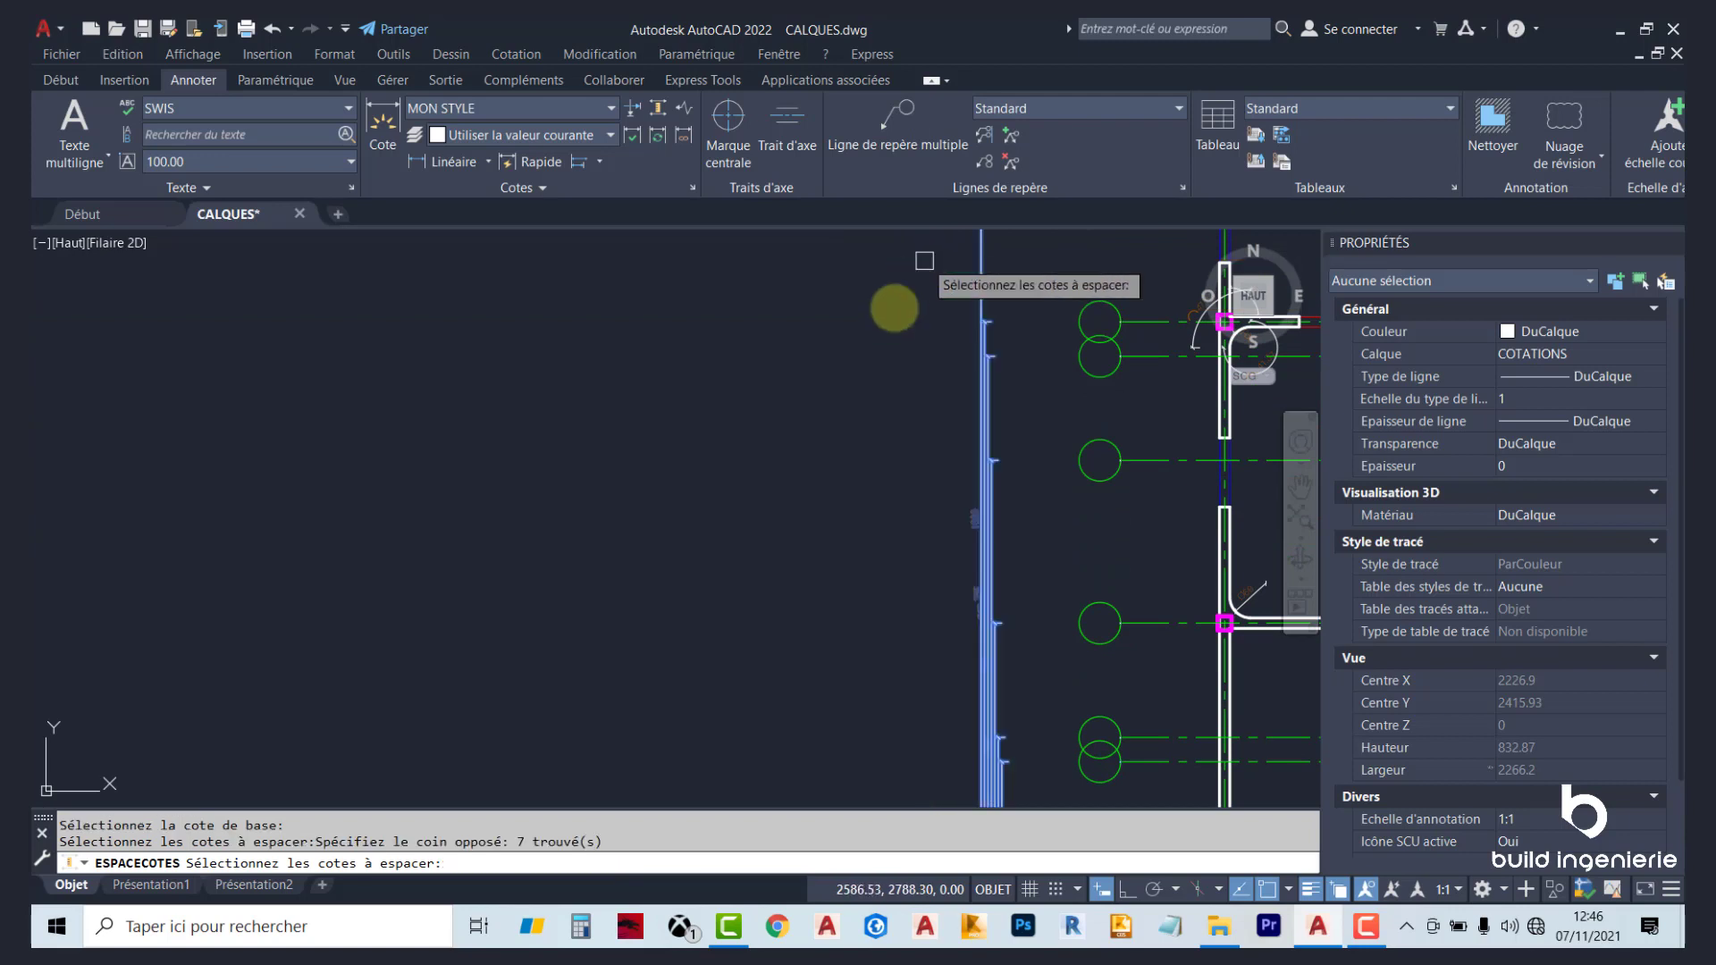
key(Return)
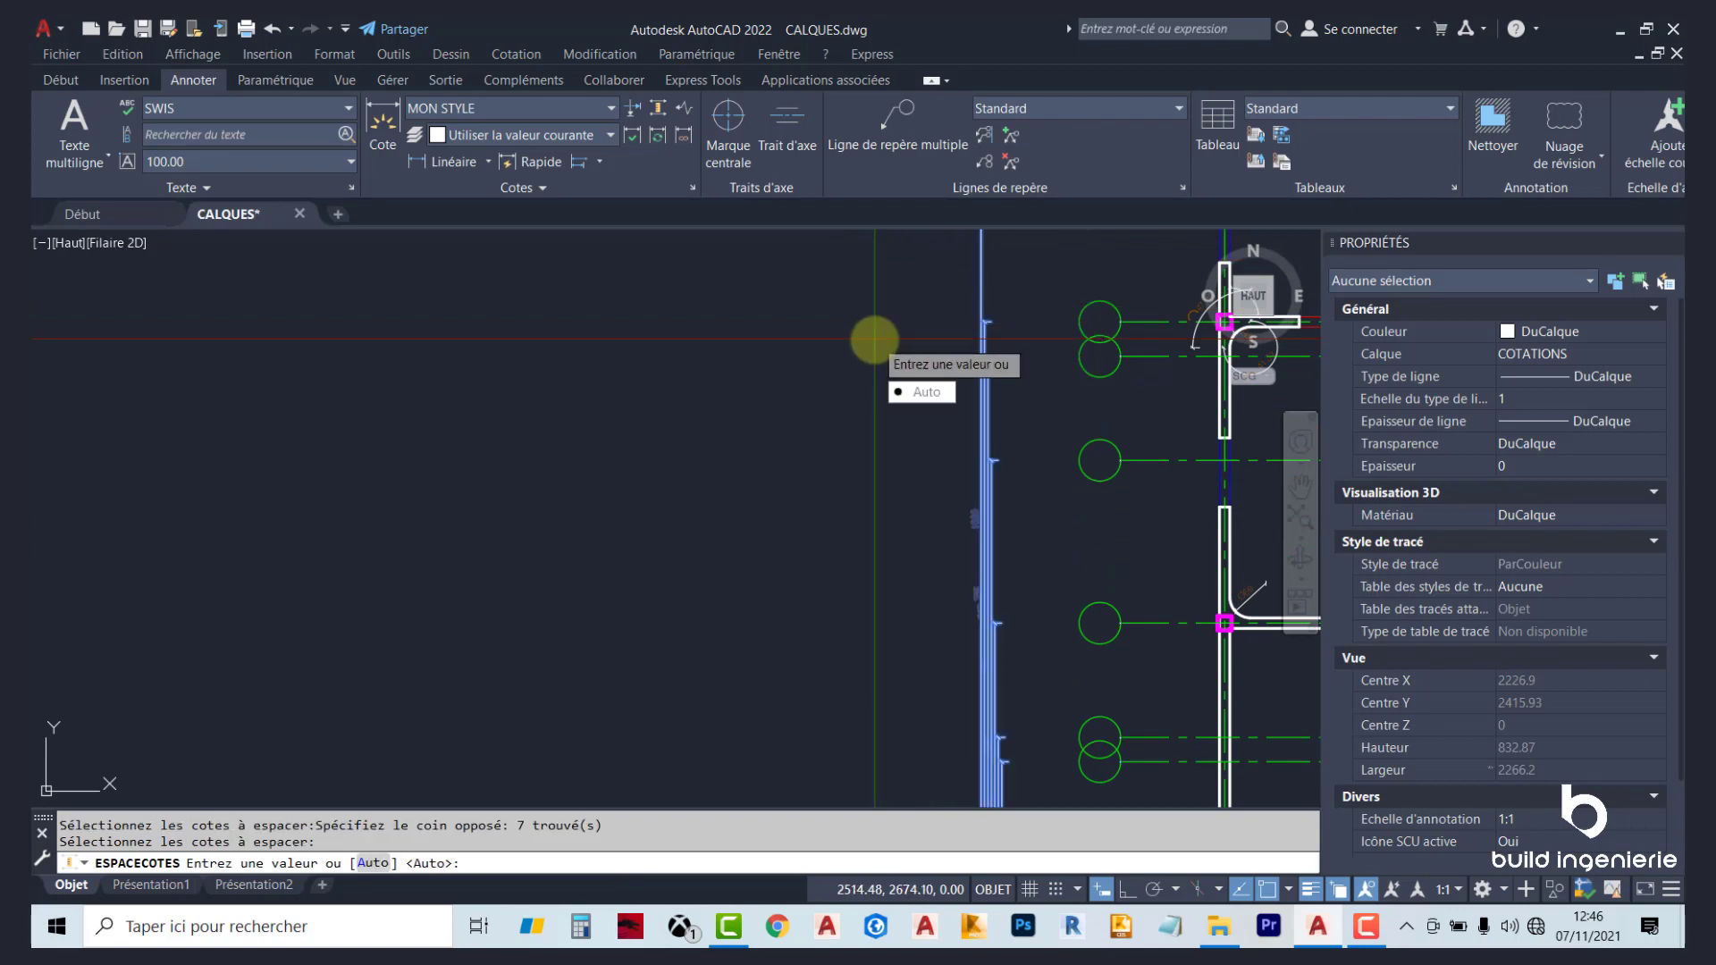
text(15)
key(Return)
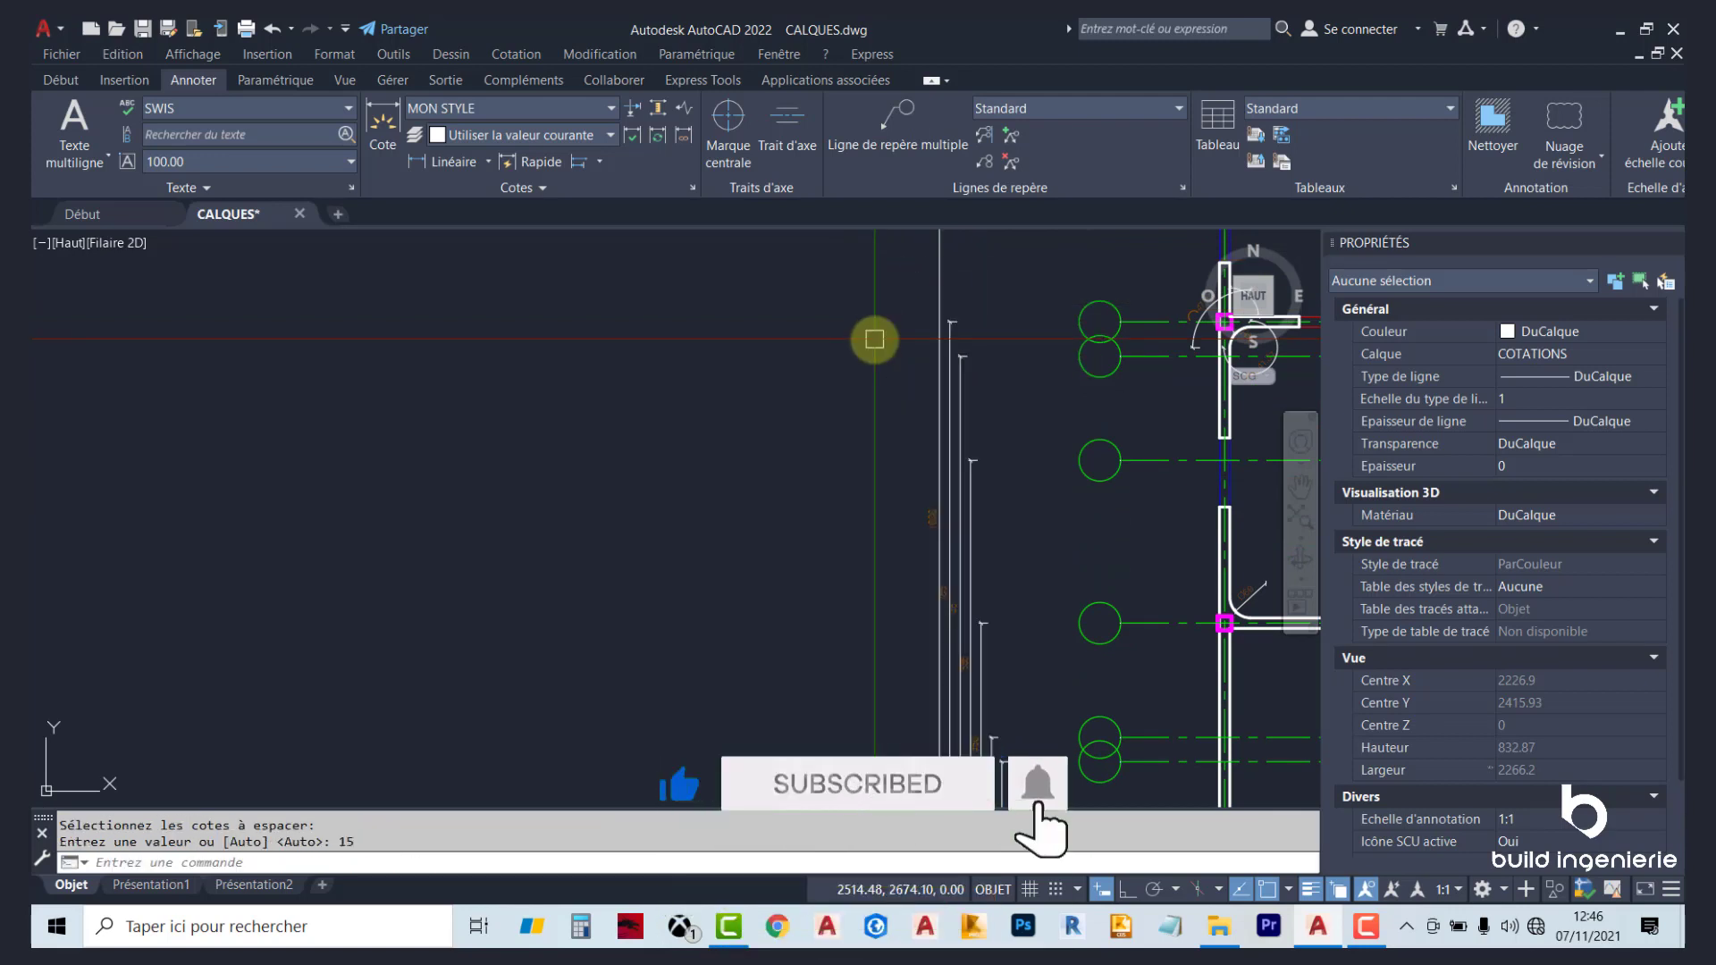
scroll(1014, 605, up, 3)
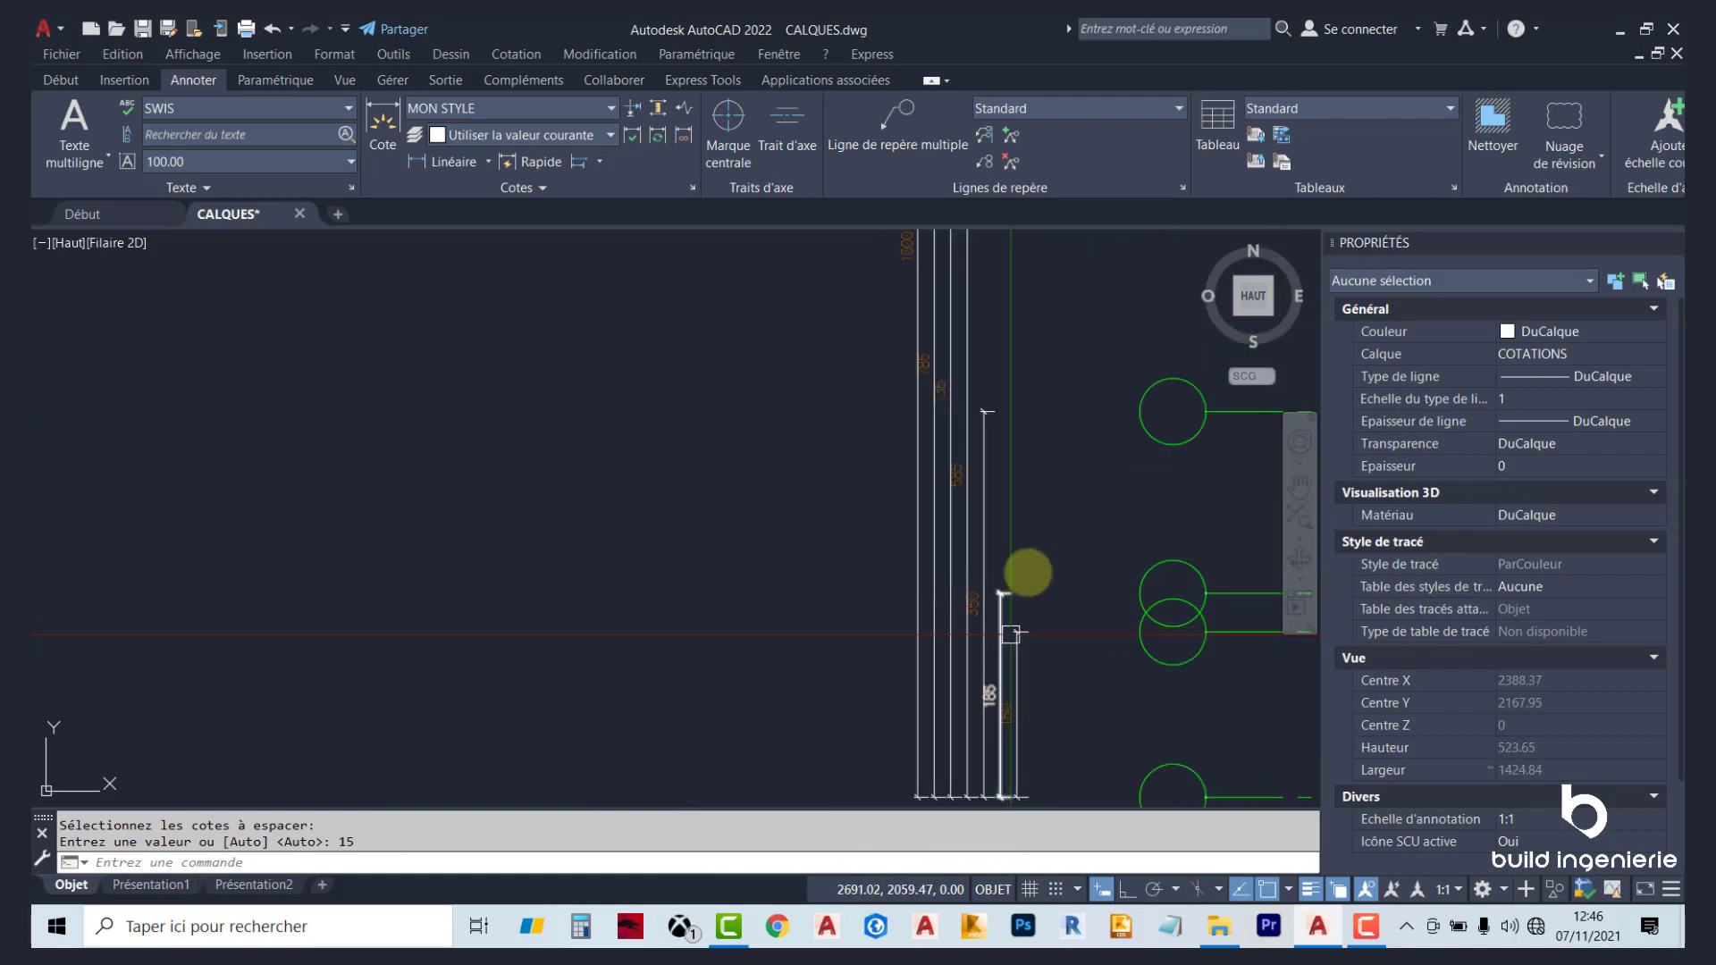
scroll(931, 421, up, 2)
scroll(924, 497, up, 2)
scroll(993, 506, up, 2)
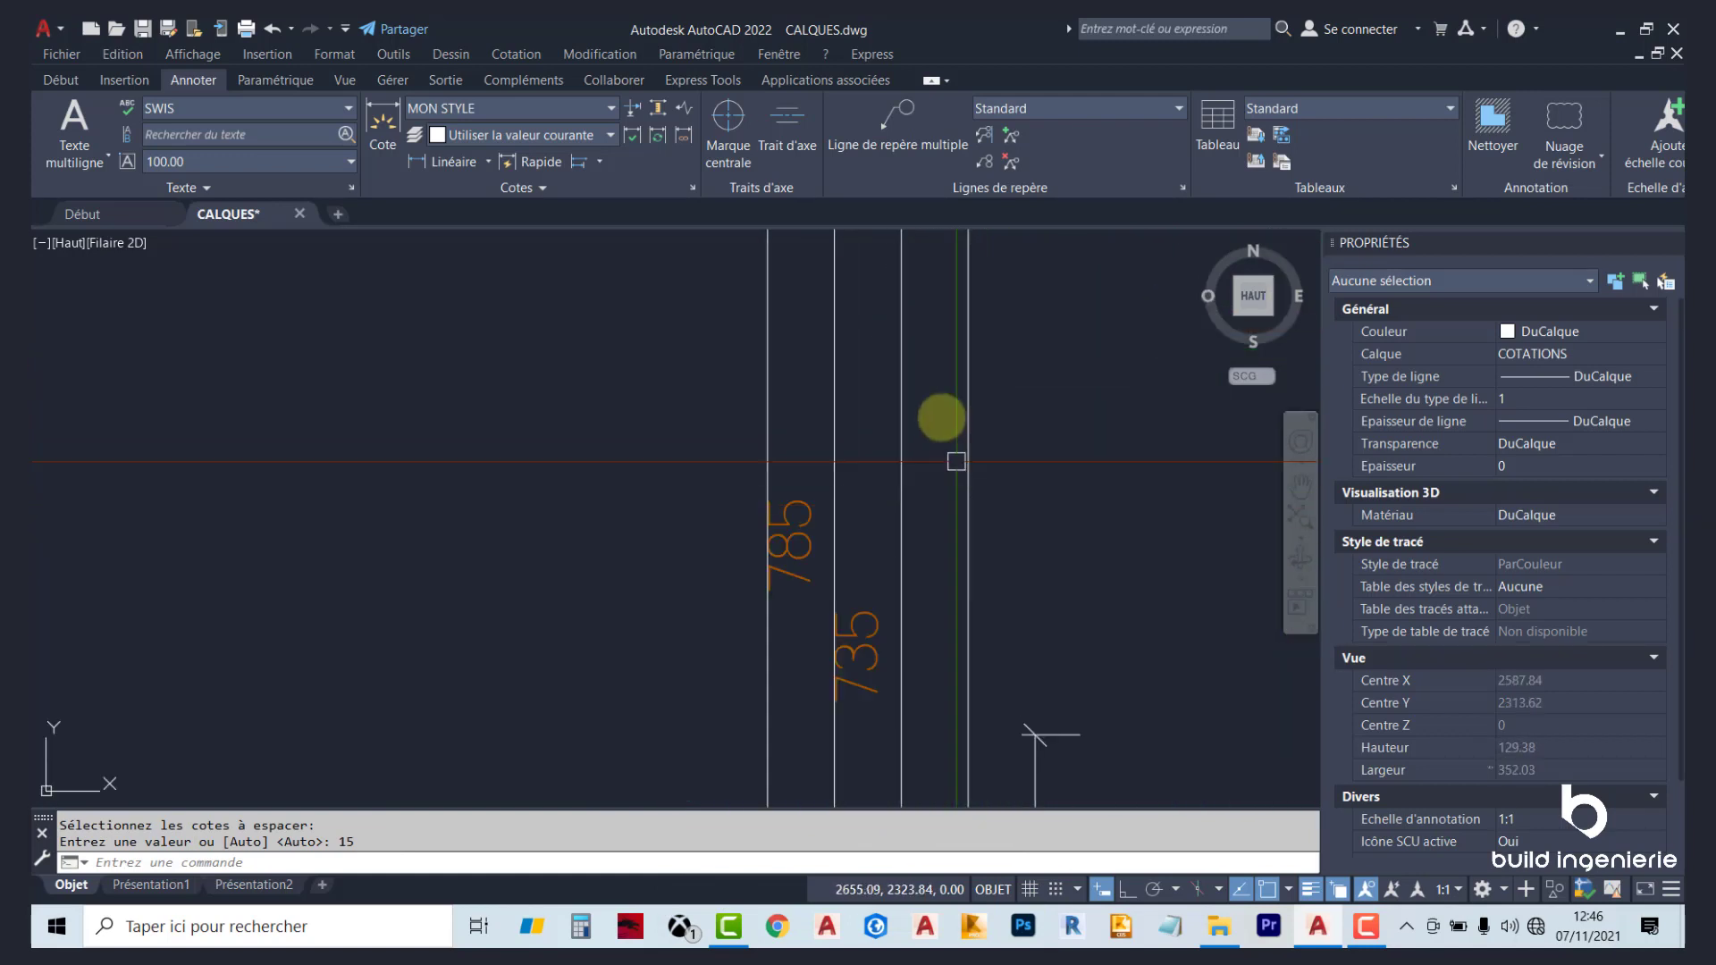
scroll(983, 488, down, 4)
scroll(992, 536, down, 3)
scroll(992, 436, down, 1)
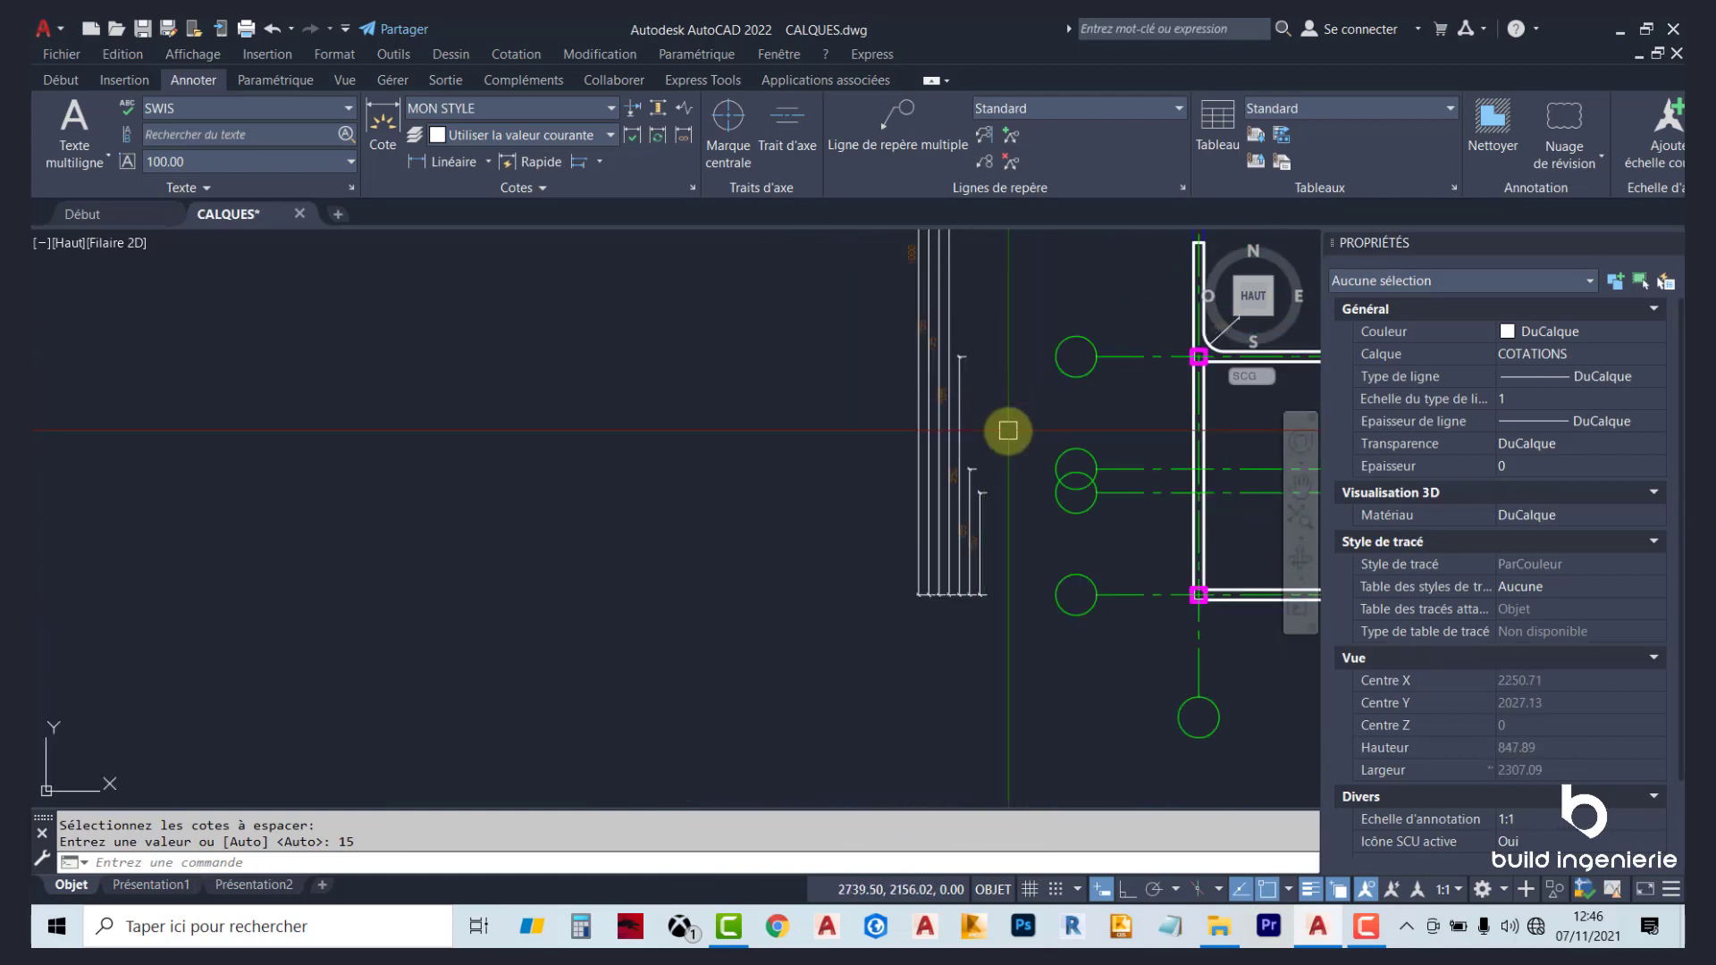
scroll(1003, 431, up, 2)
scroll(1005, 500, up, 2)
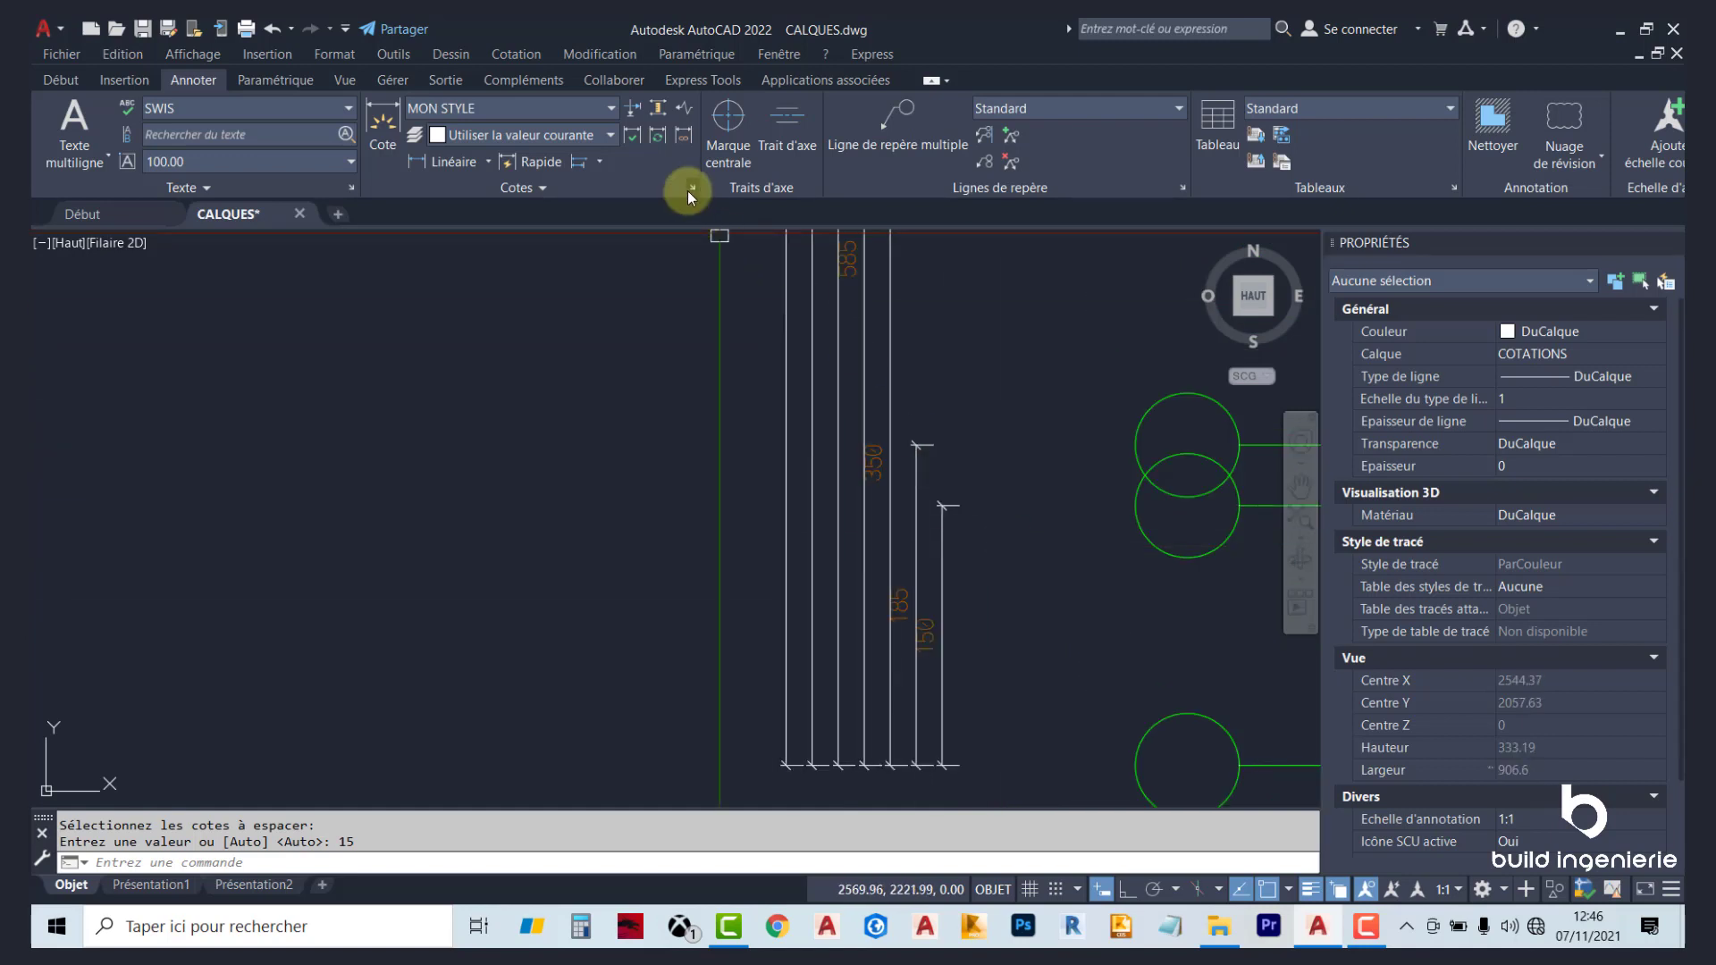
Redo the spacing of the seven vertical dimensions at 50 units apart.
click(658, 107)
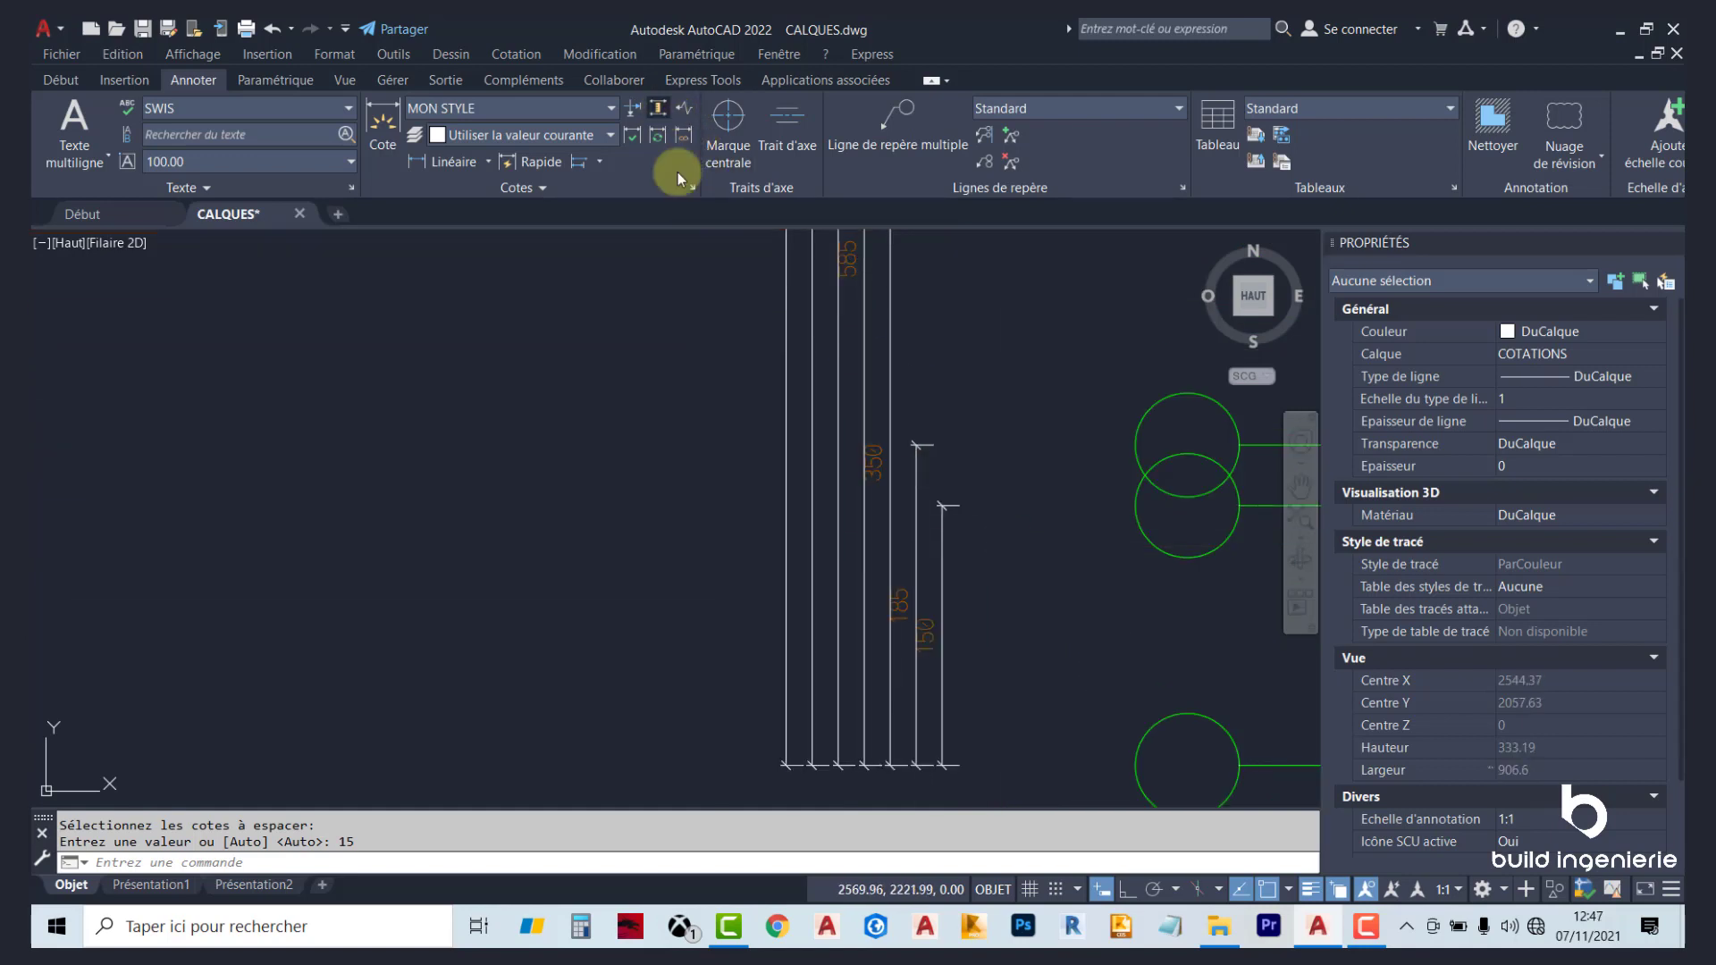
click(936, 585)
click(948, 626)
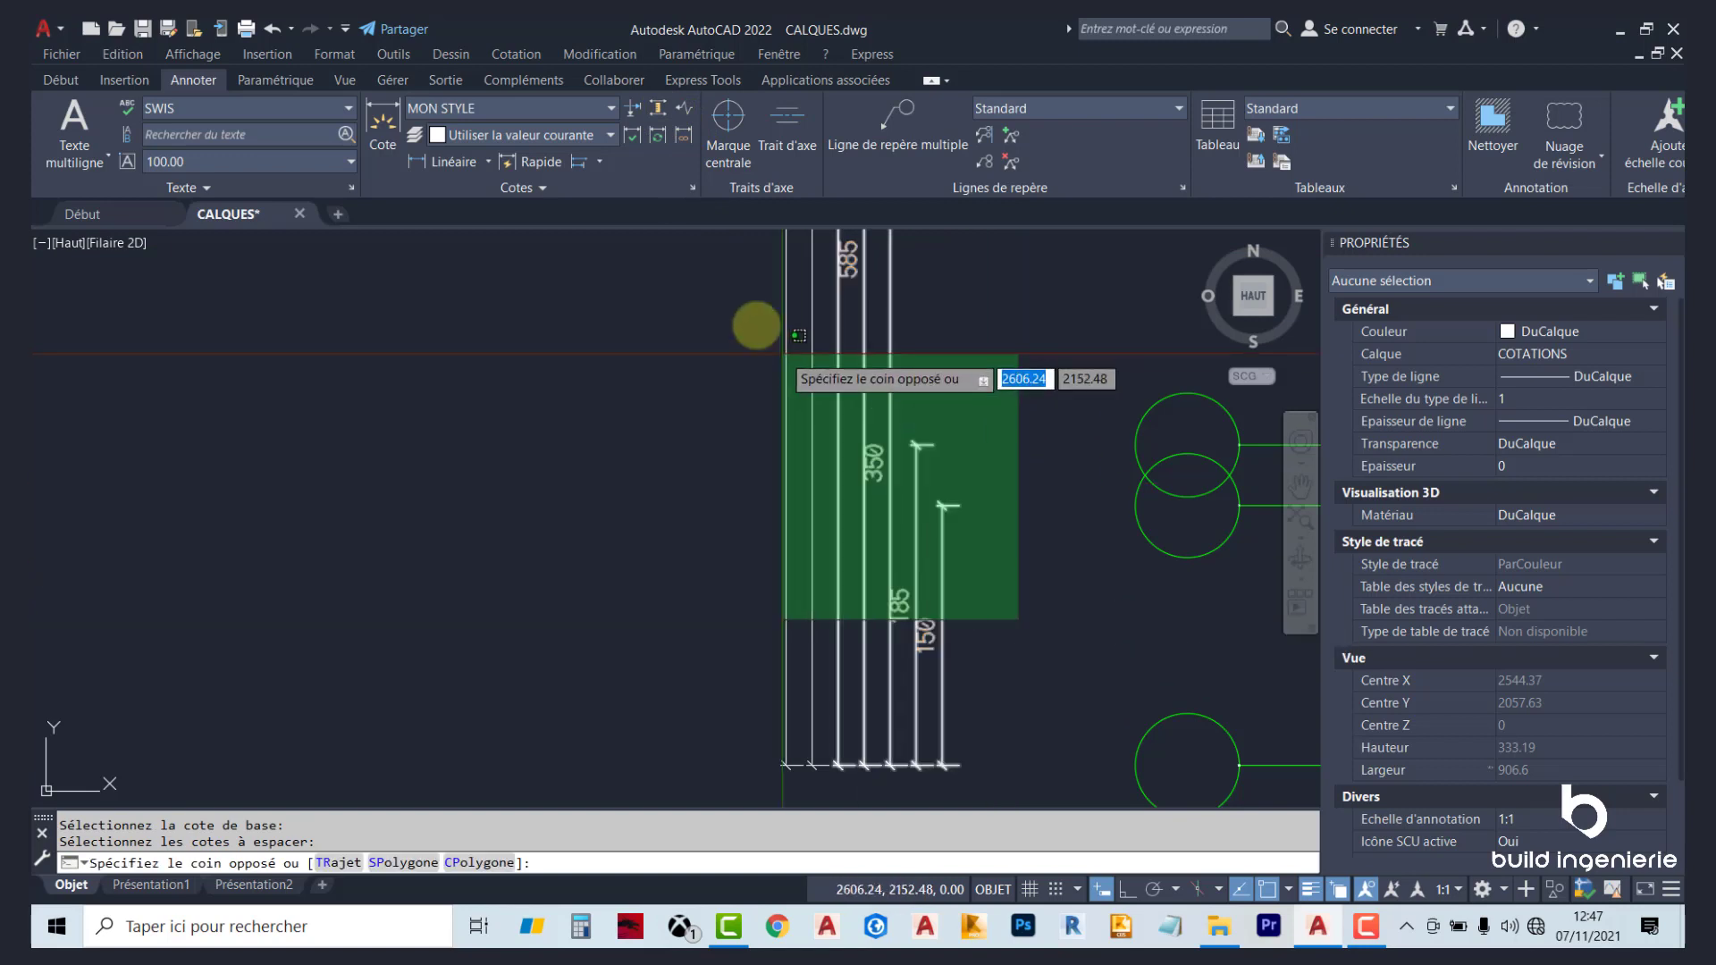
click(711, 292)
scroll(769, 411, down, 1)
scroll(800, 537, down, 1)
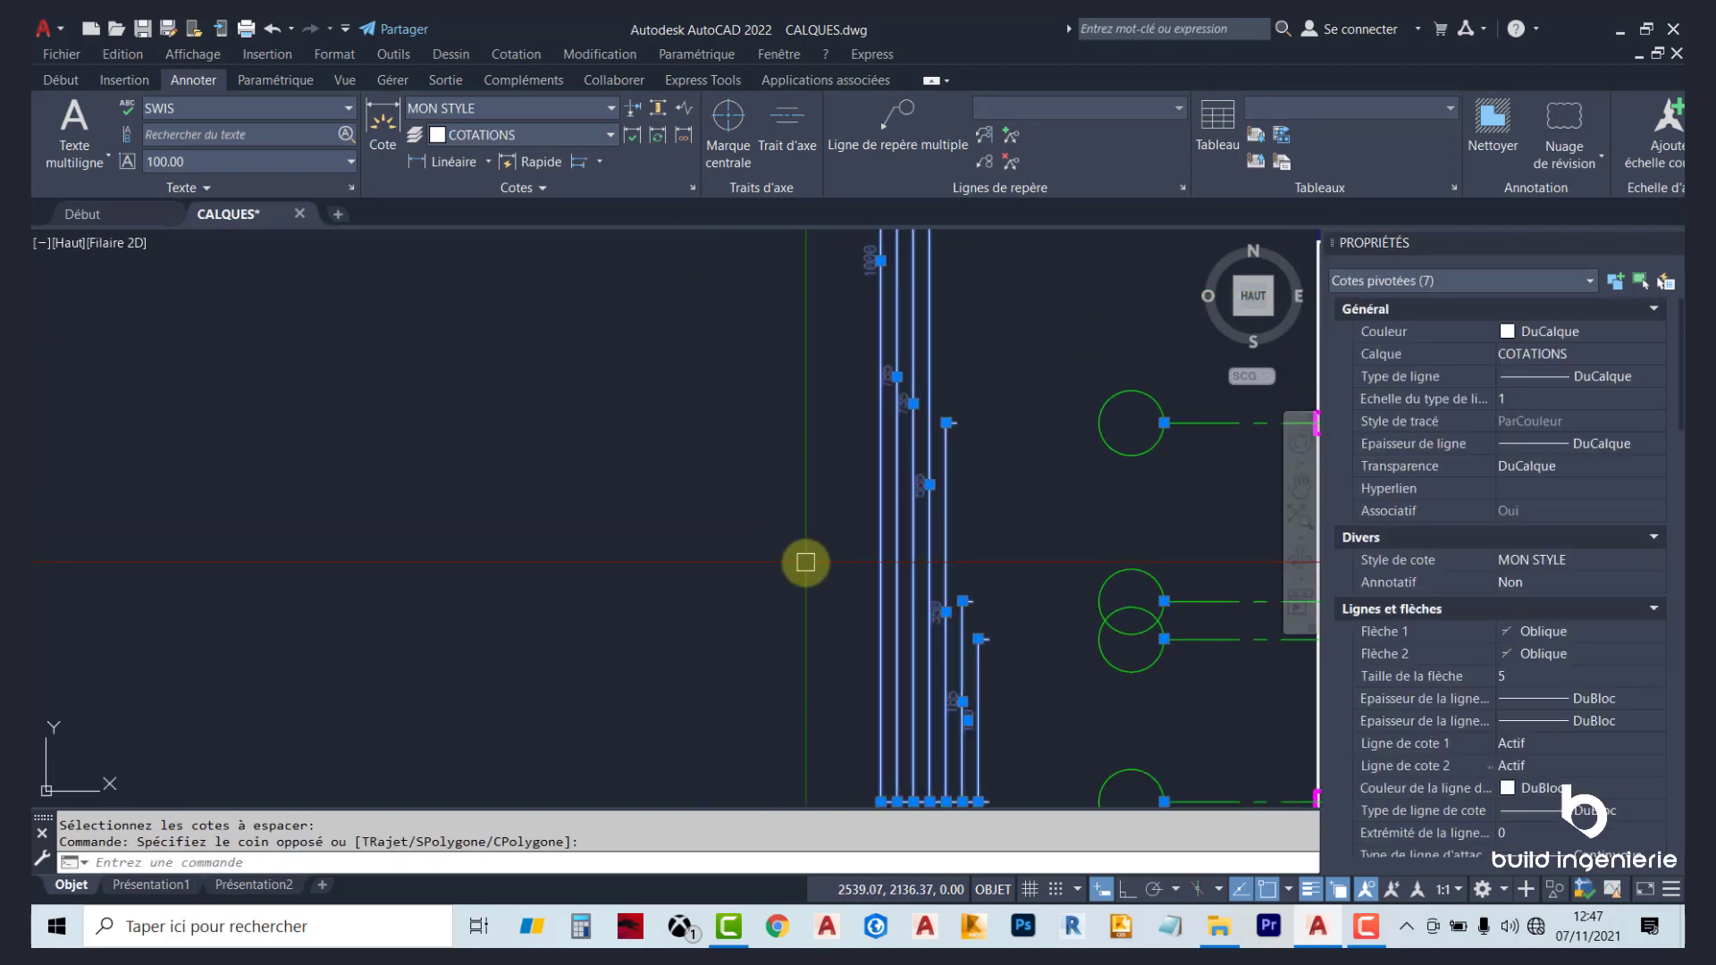
key(Return)
text(50)
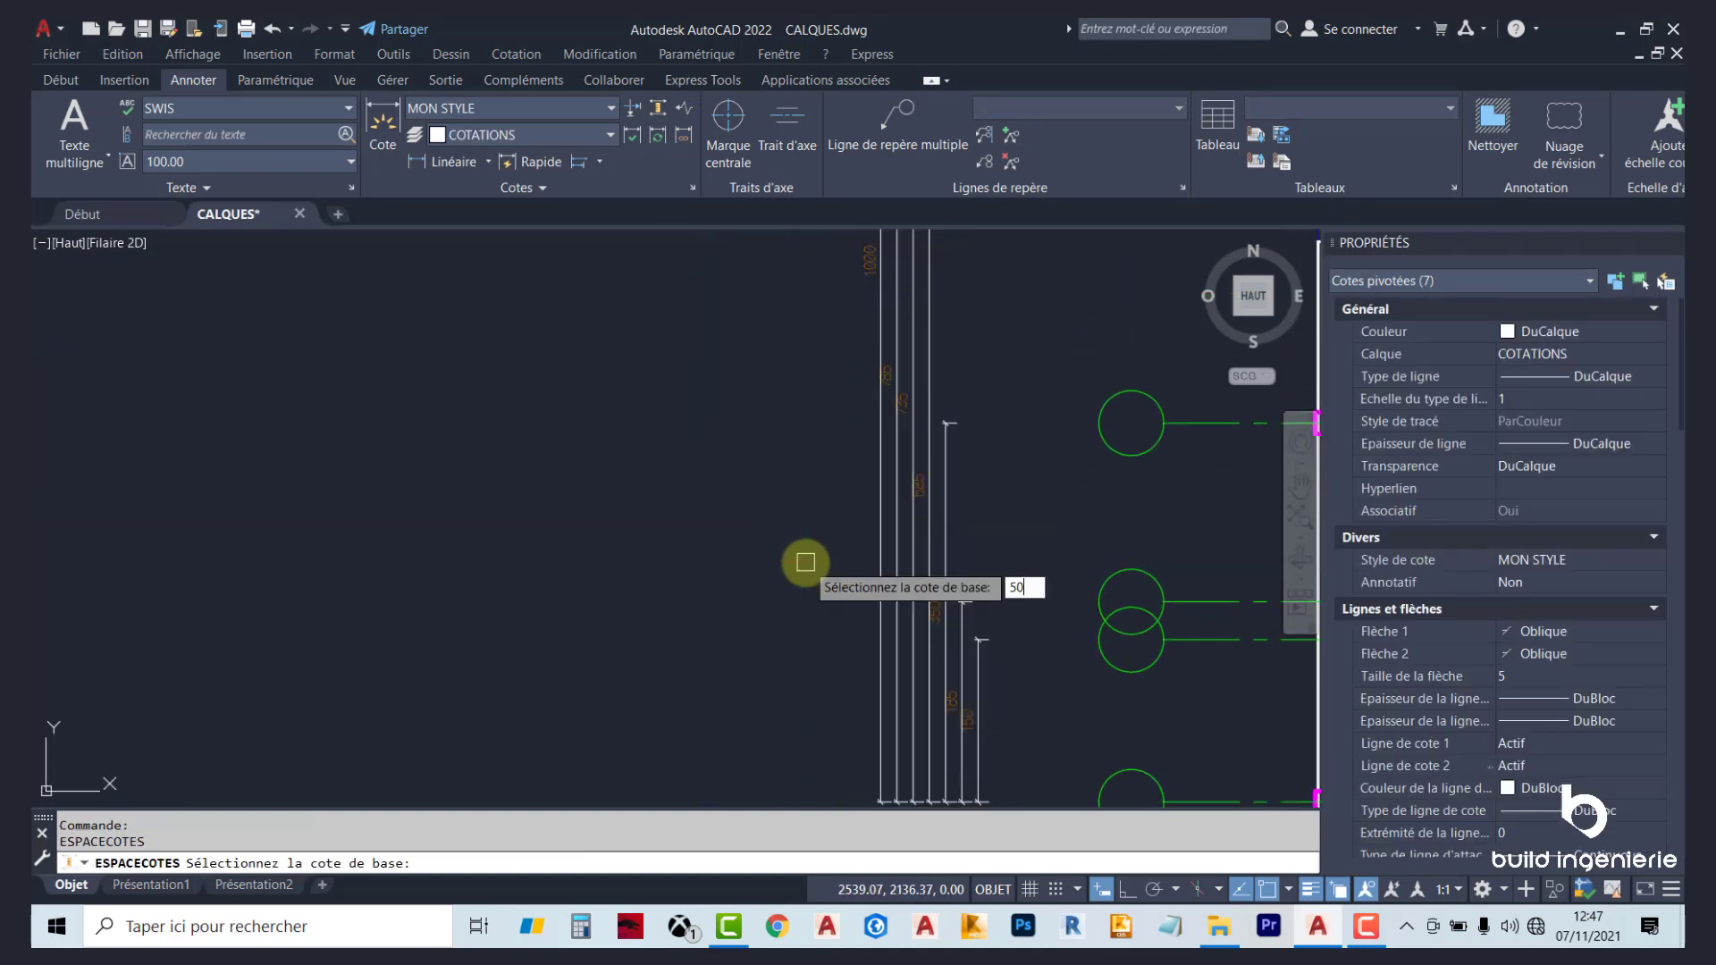
key(Return)
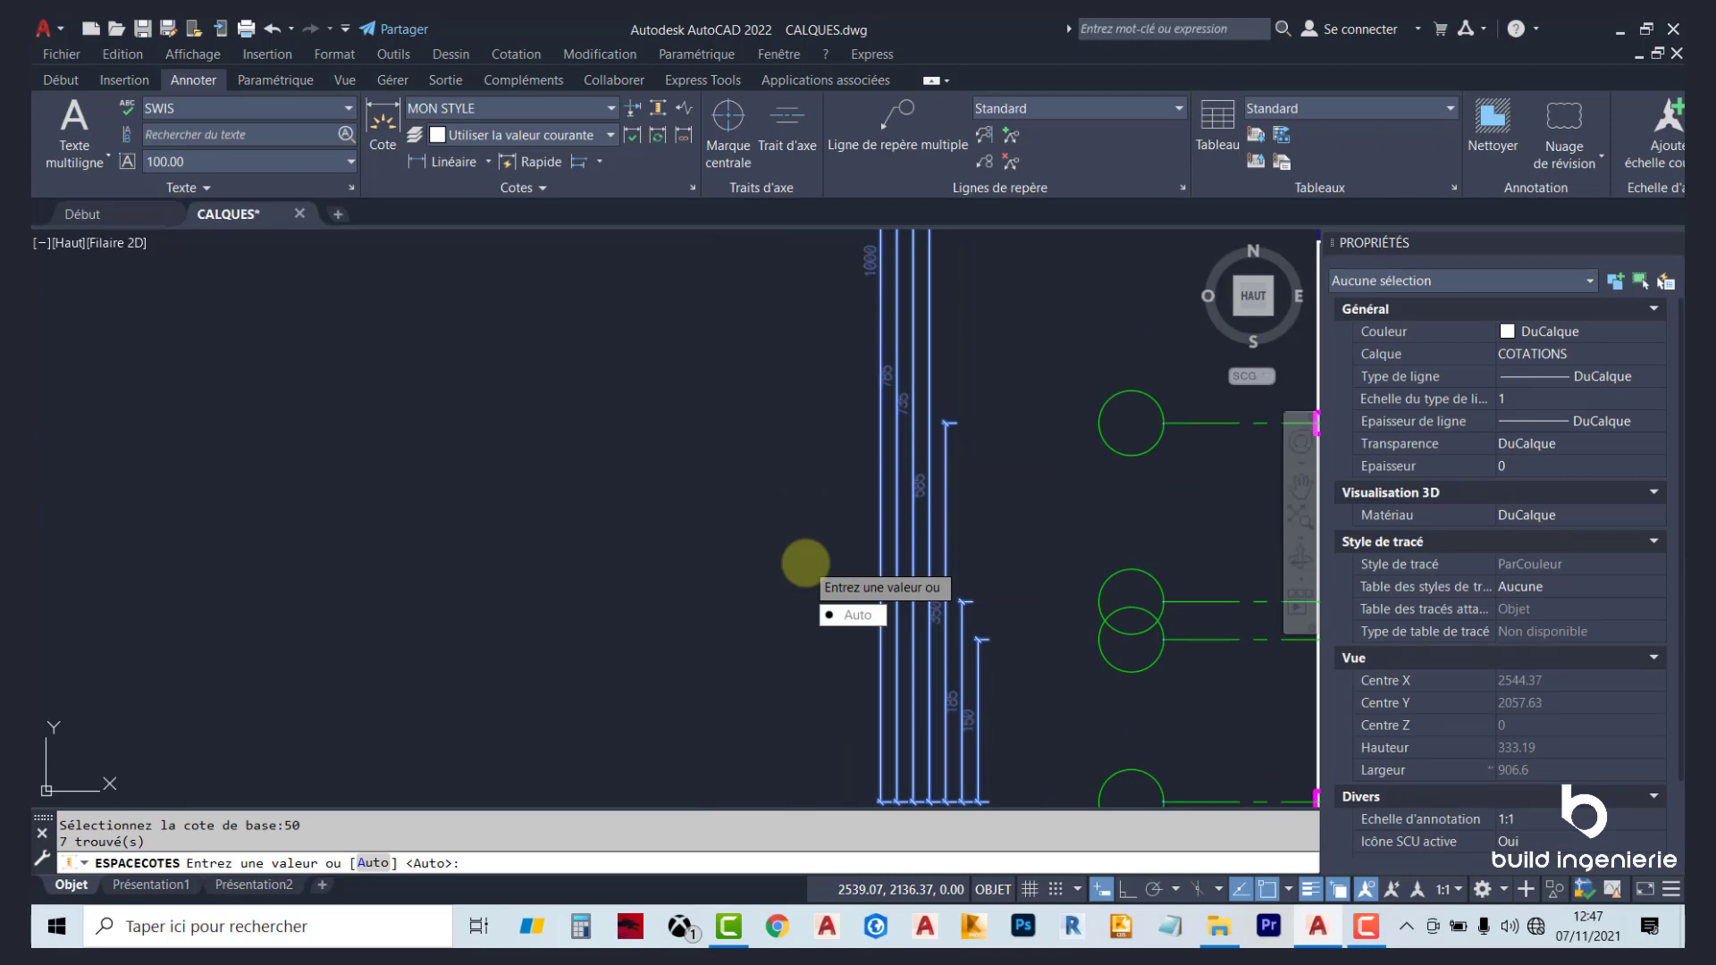
text(50)
key(Return)
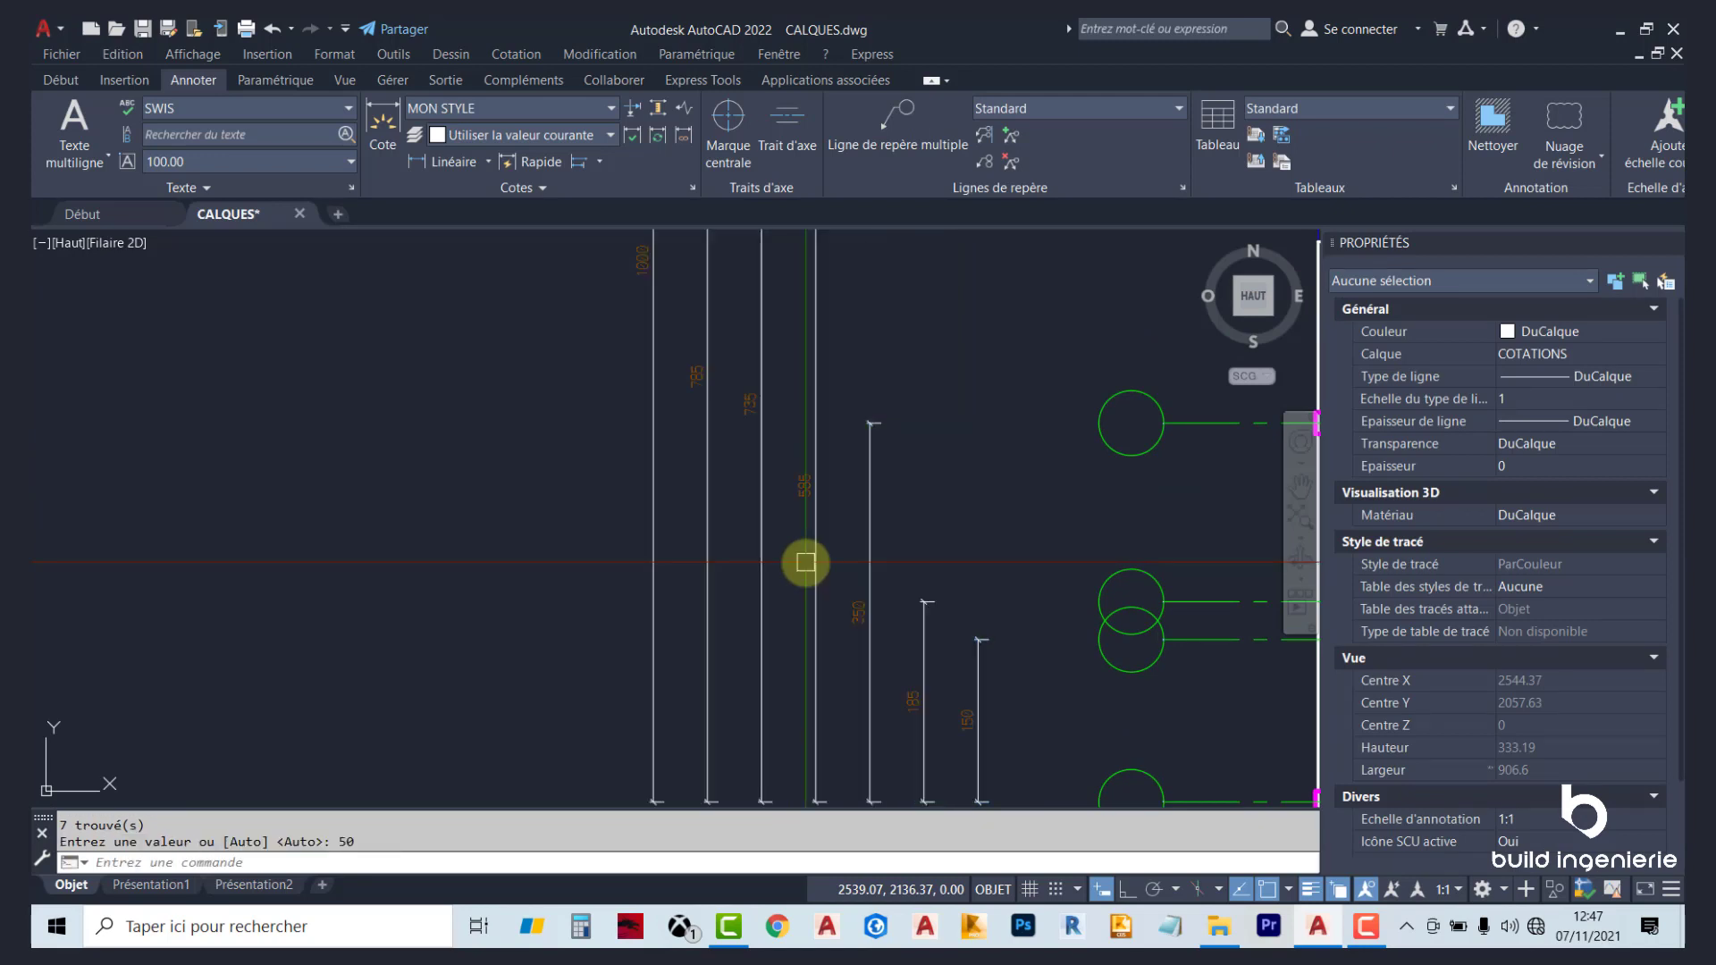
scroll(954, 606, down, 2)
scroll(931, 510, up, 1)
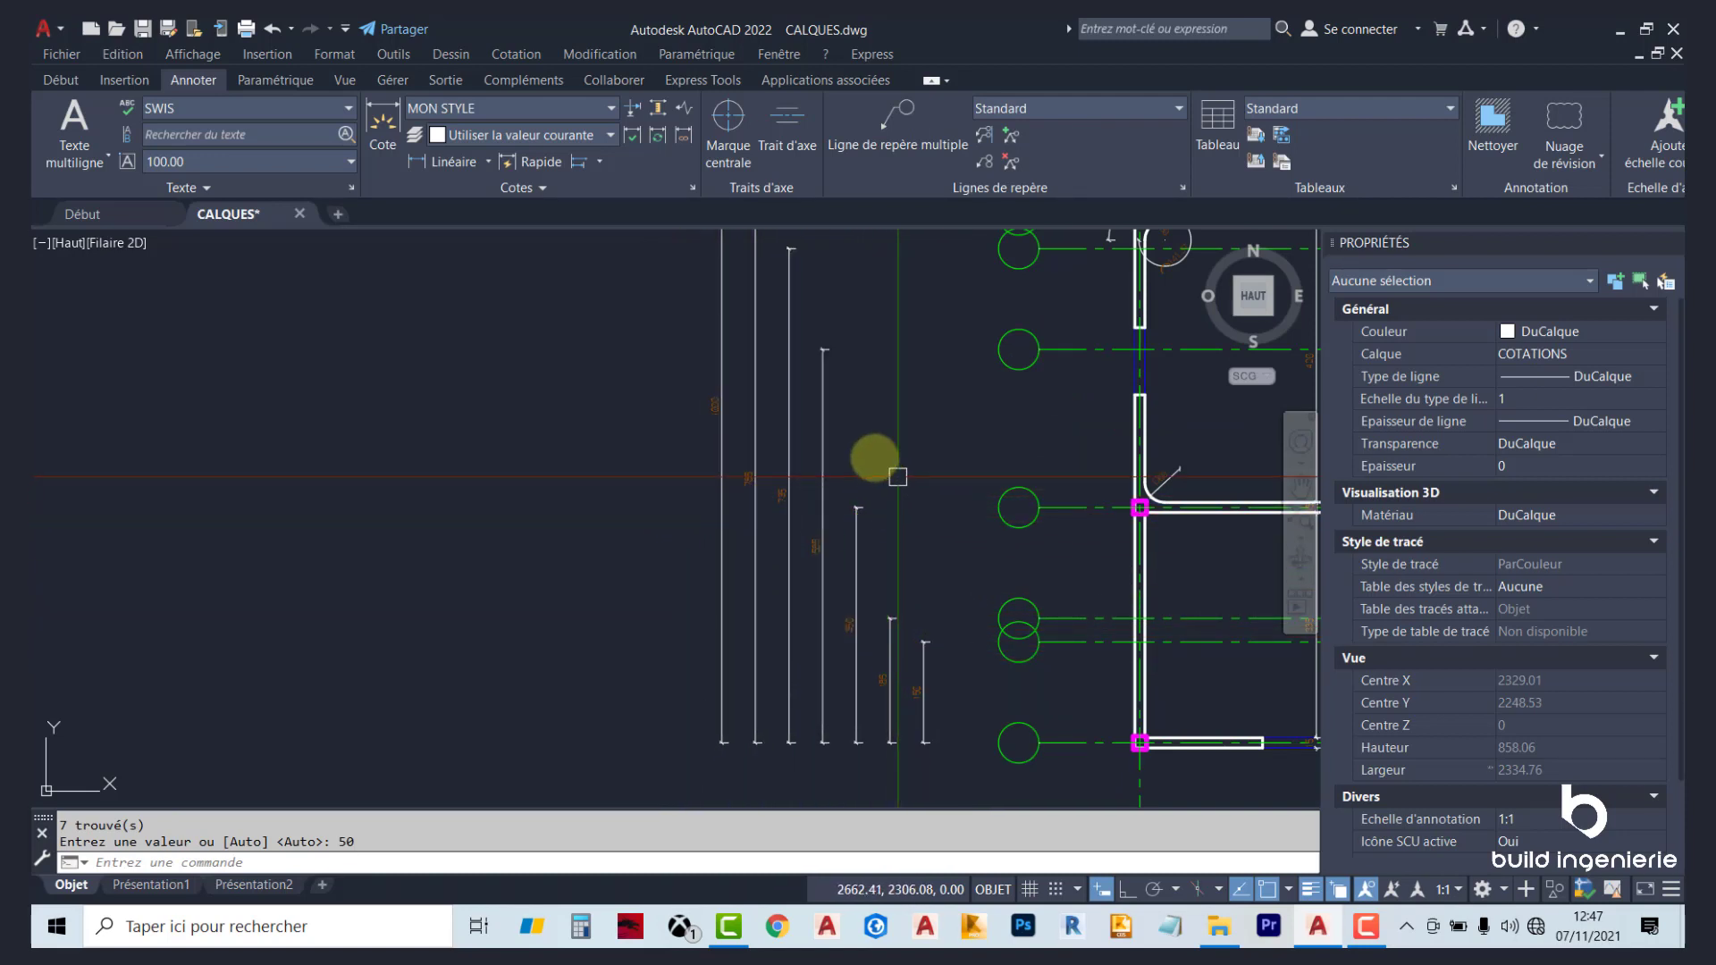
scroll(747, 736, up, 5)
scroll(781, 697, down, 3)
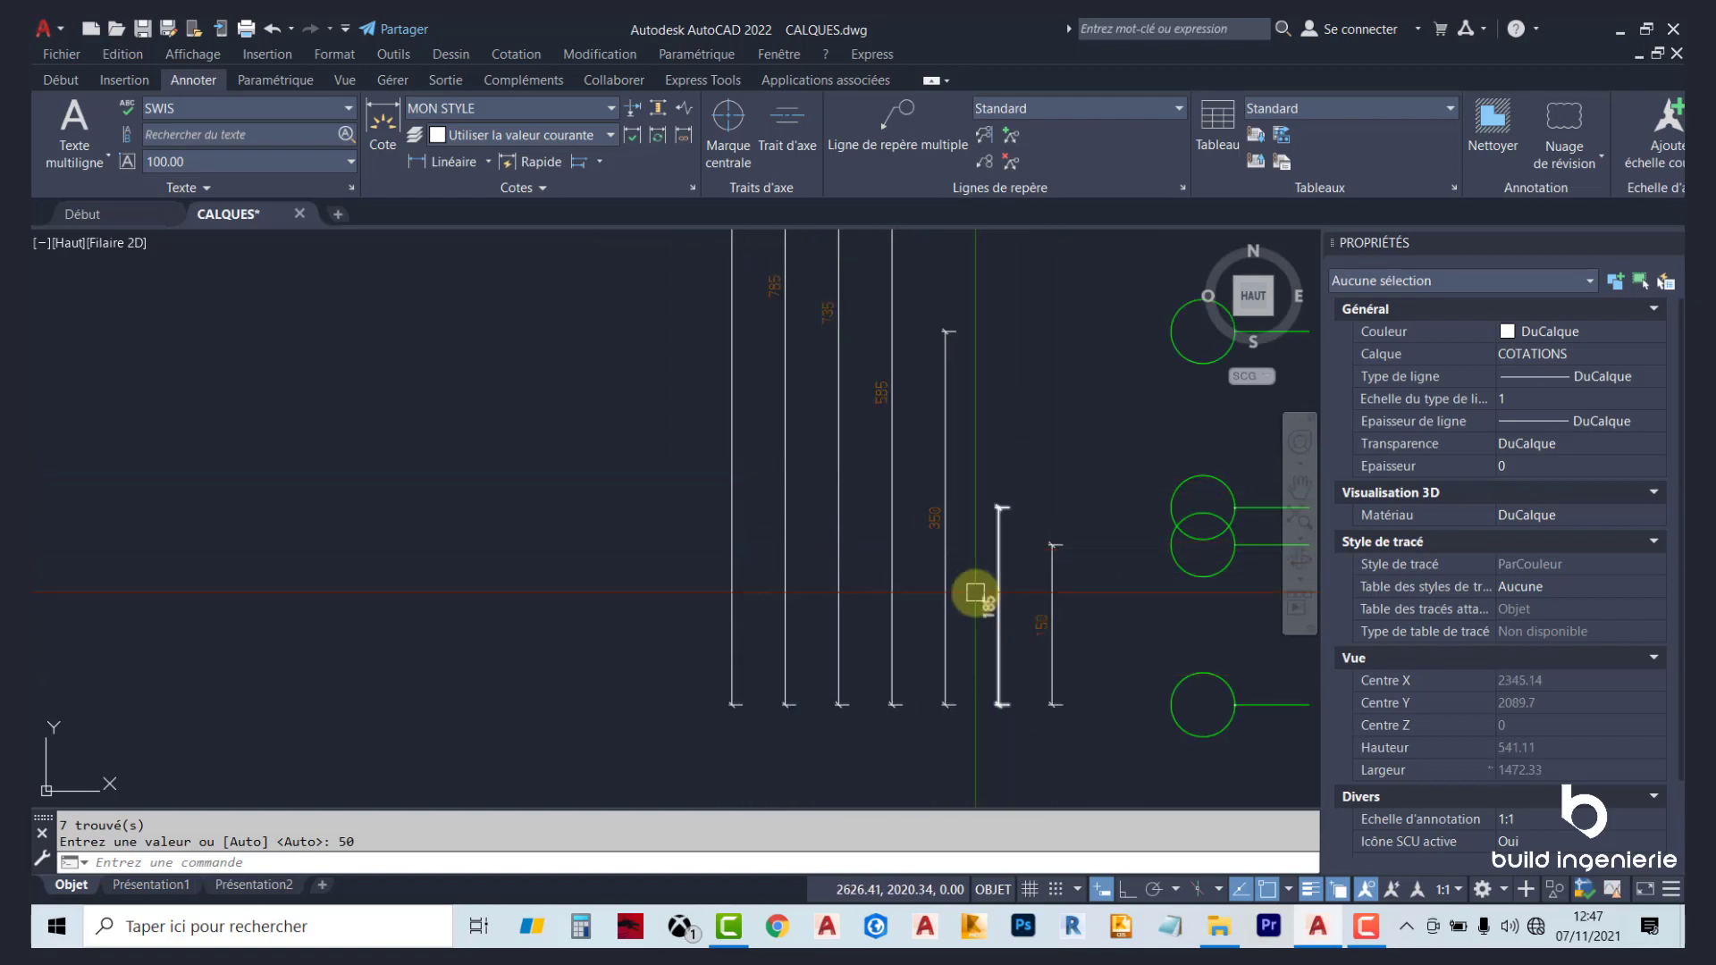
scroll(896, 563, down, 1)
scroll(928, 541, down, 2)
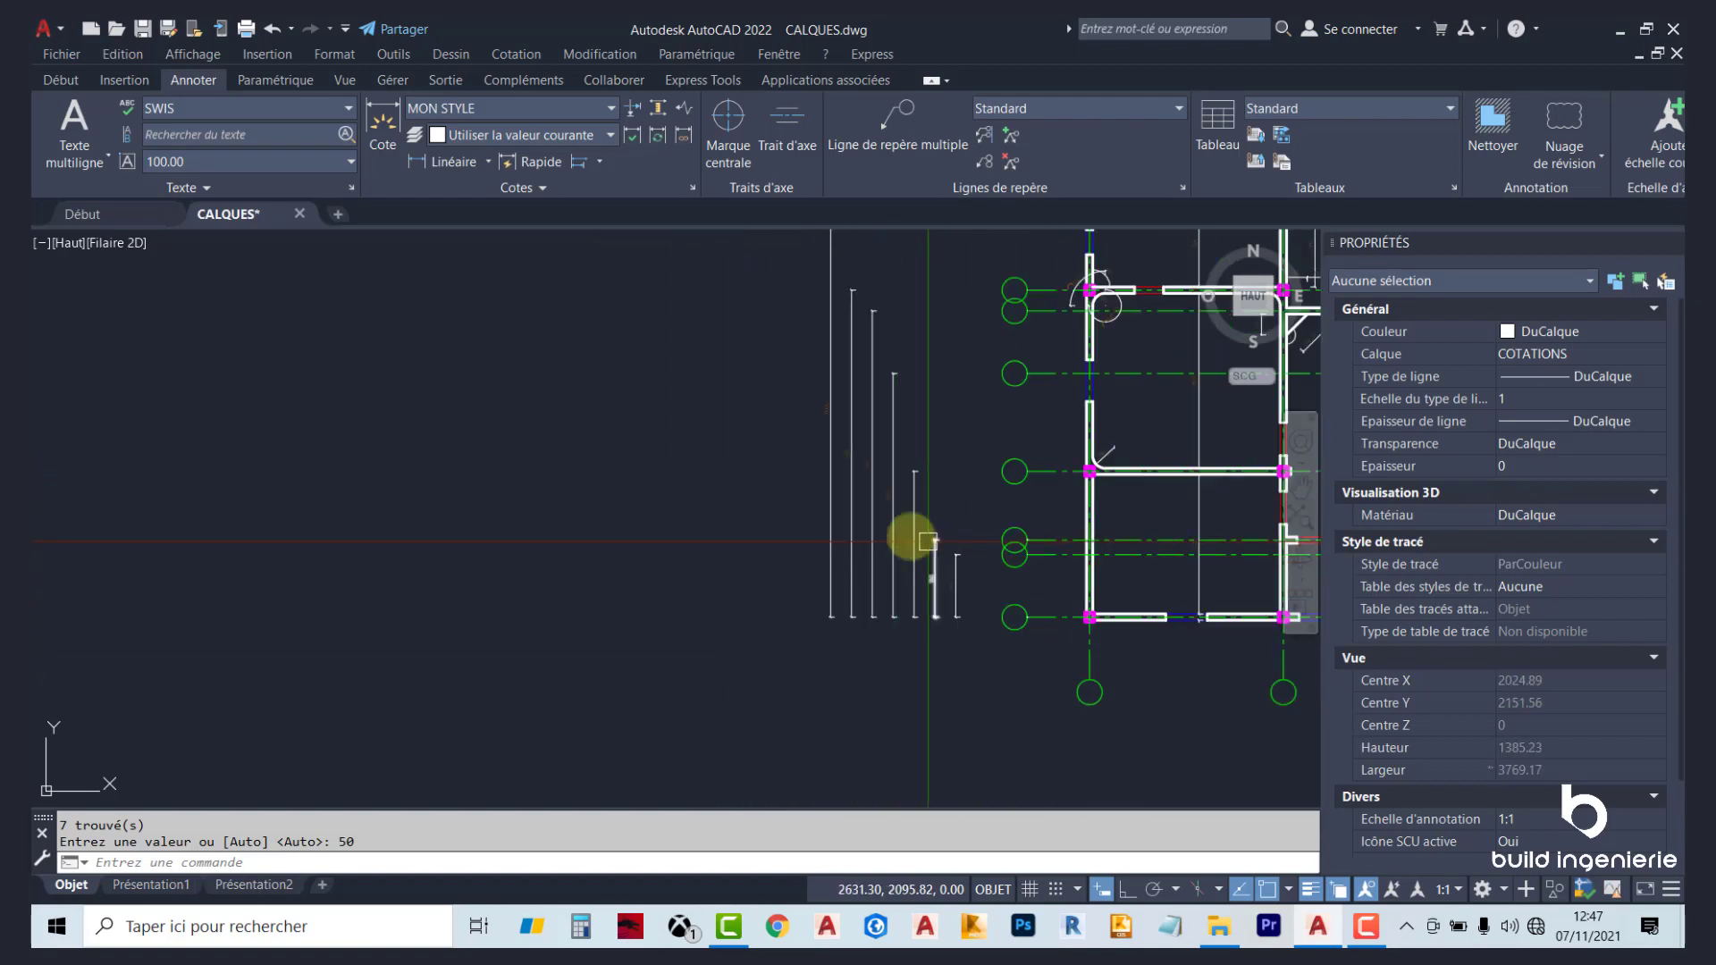
click(631, 116)
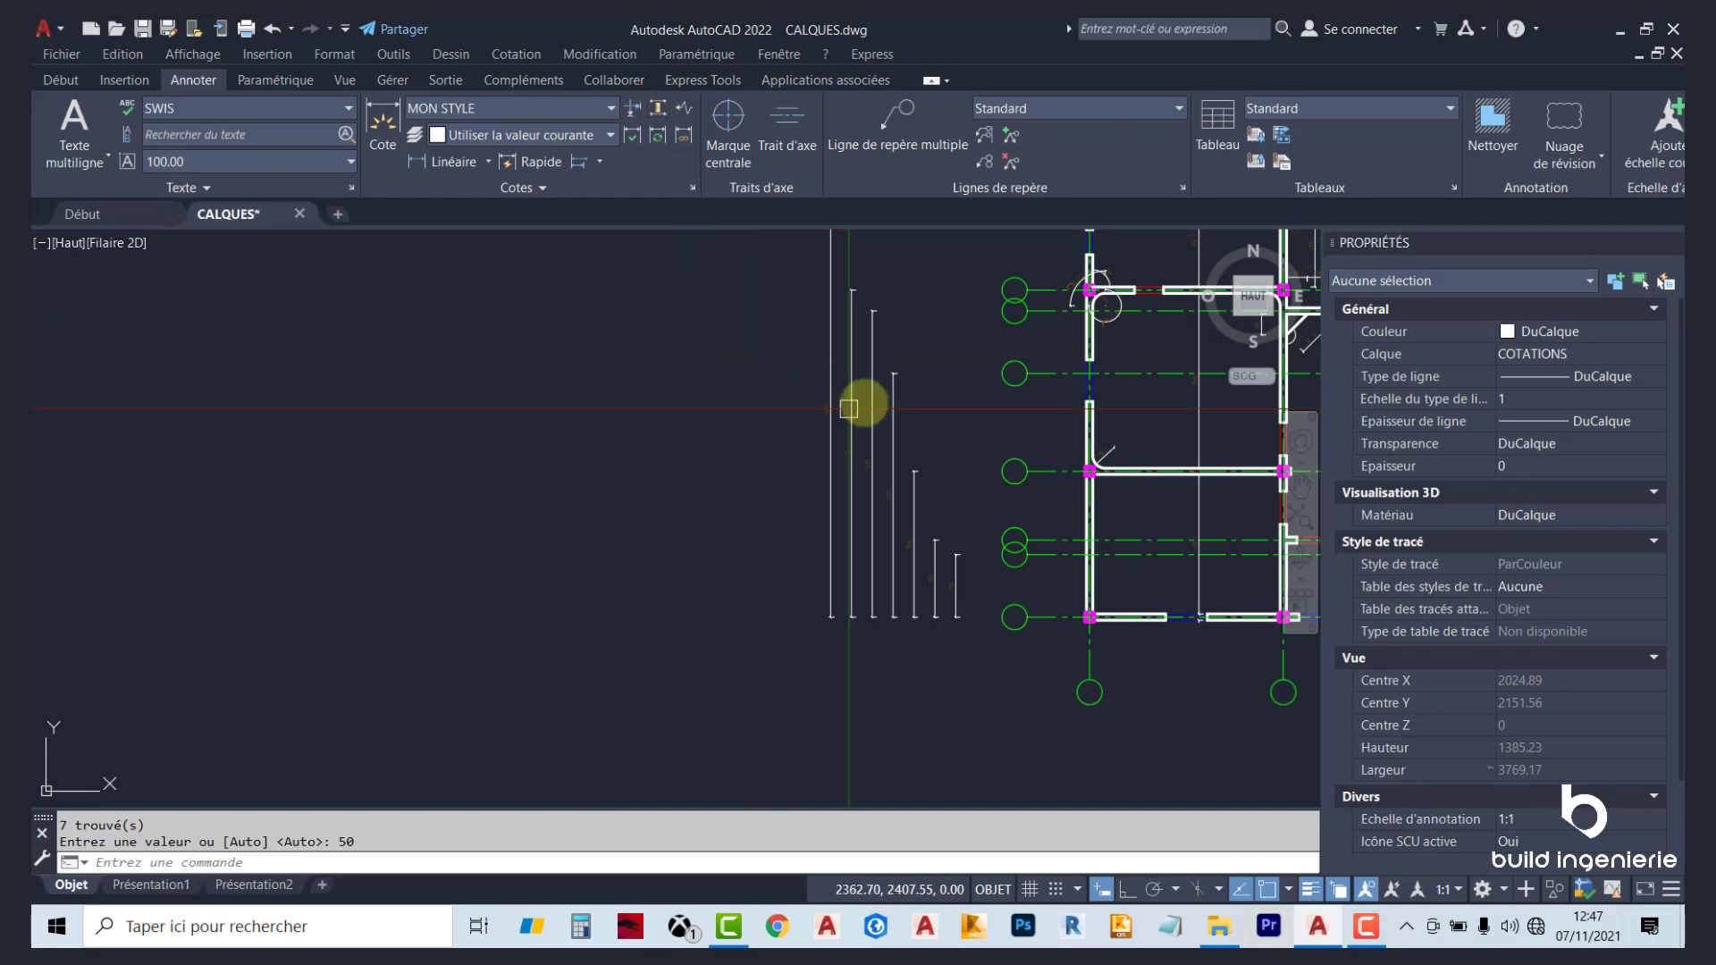
Pan the floor plan into view and return to the Début ribbon's drawing and layer tools.
scroll(651, 497, down, 2)
scroll(709, 460, up, 2)
middle_drag(603, 547, 673, 470)
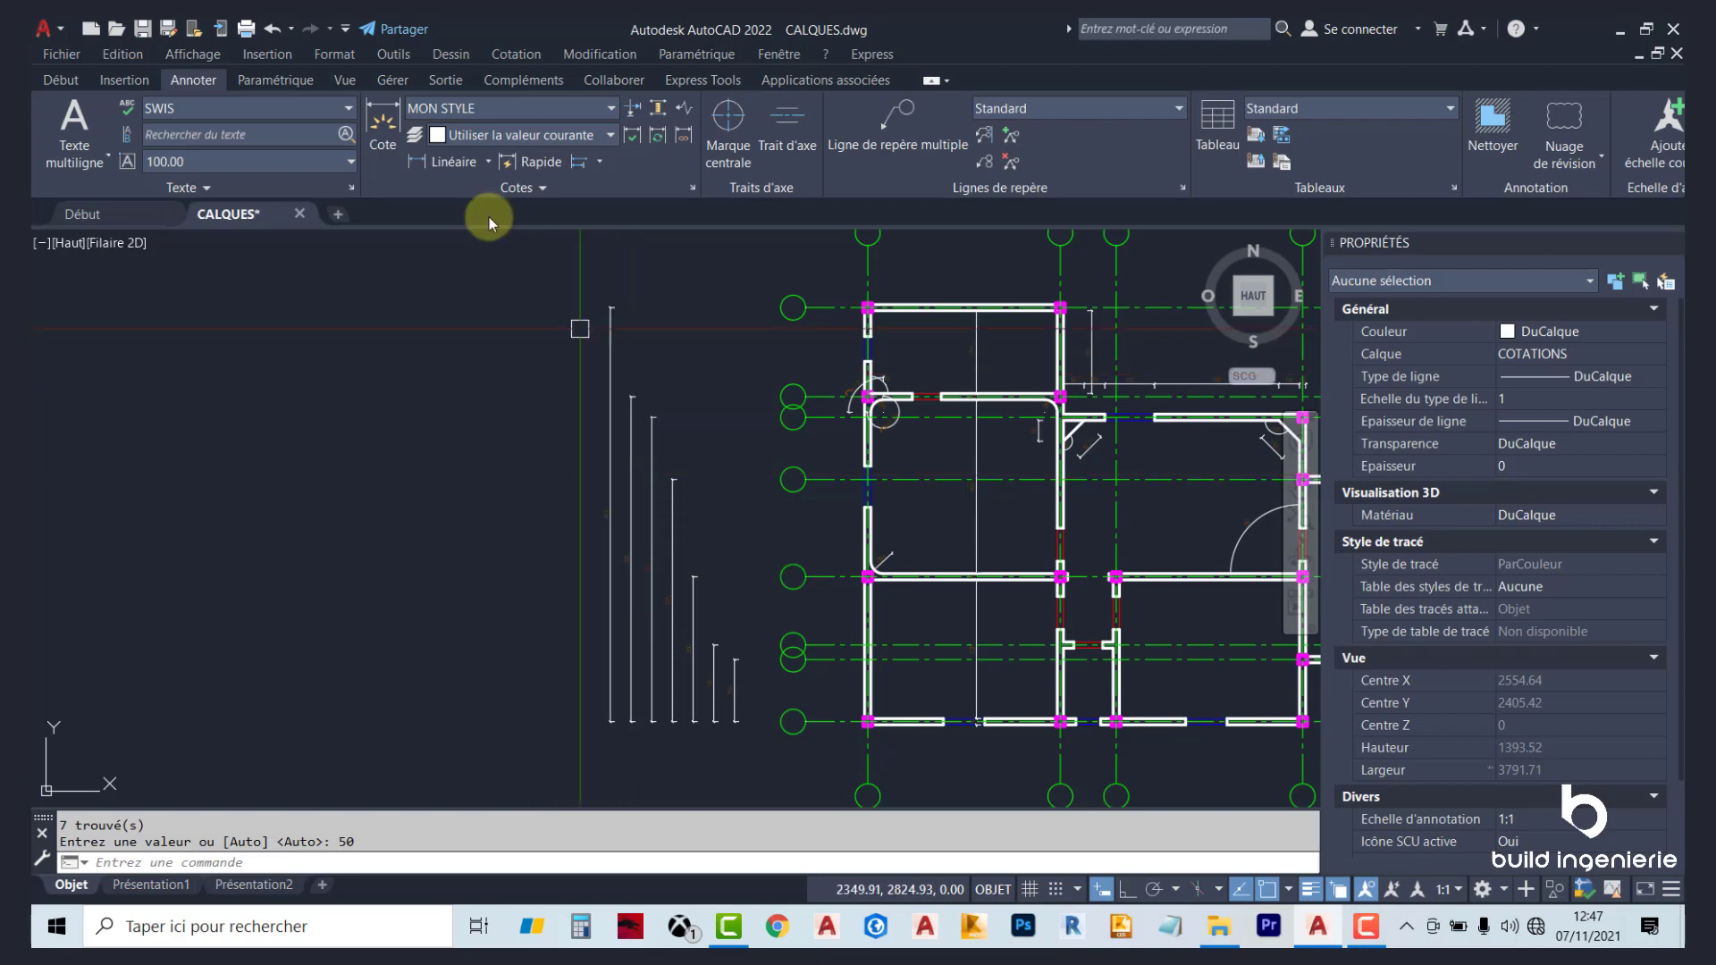
click(55, 81)
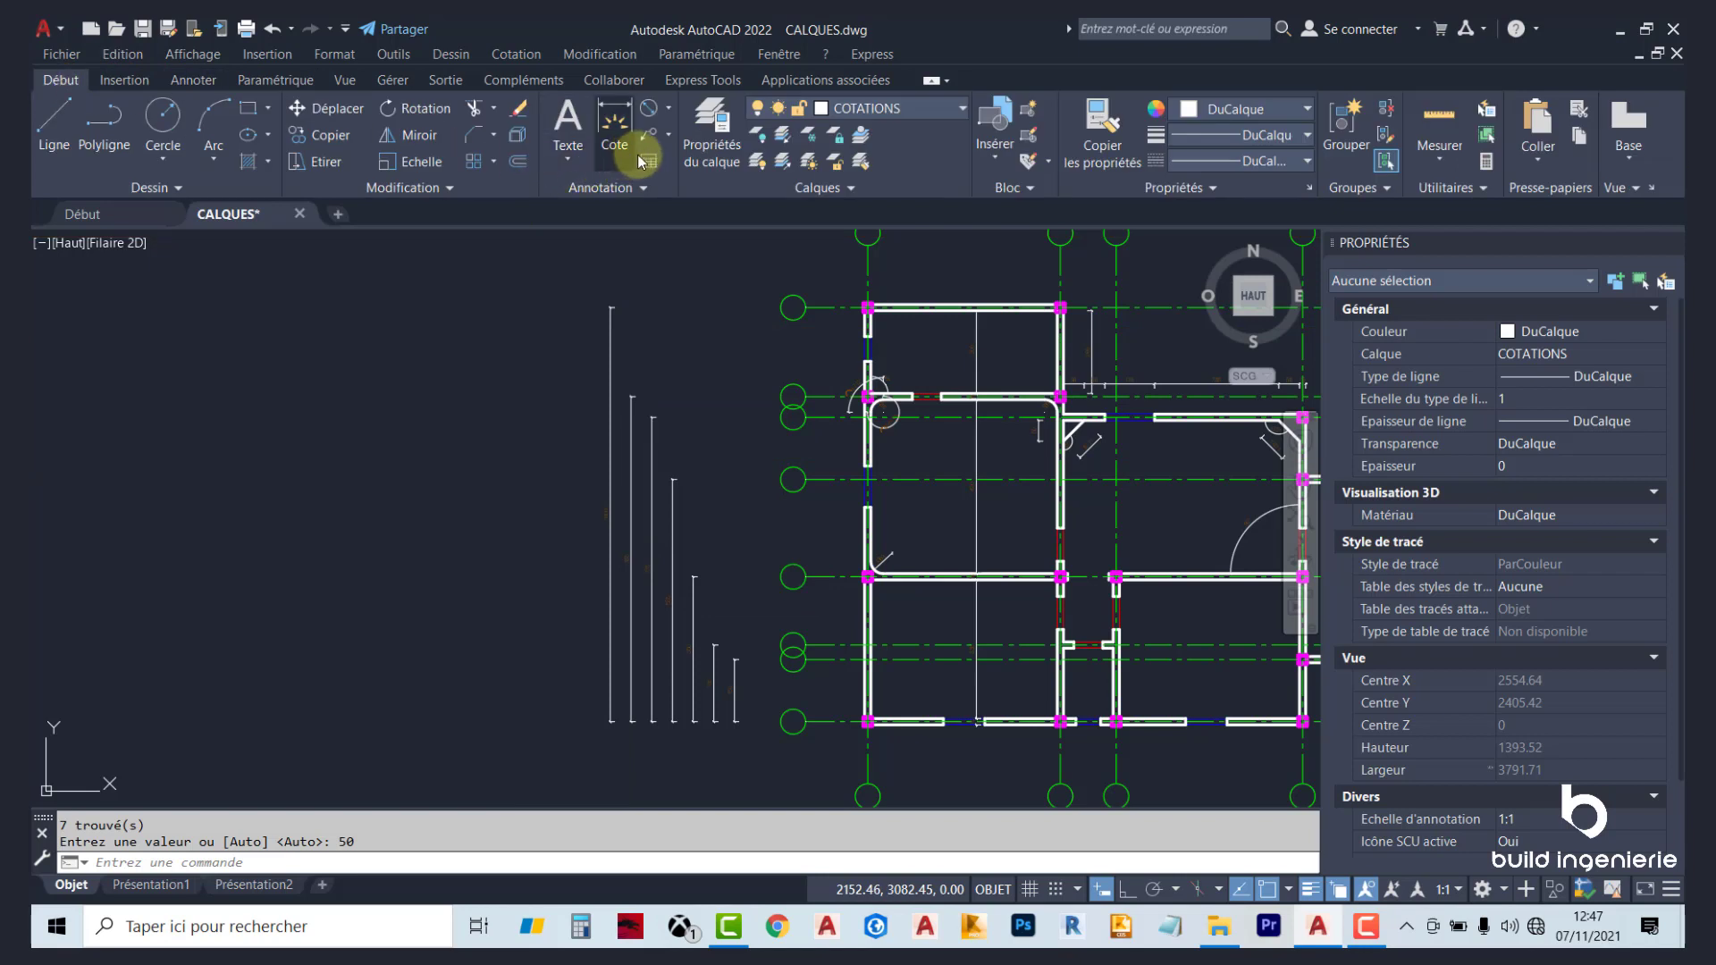
click(669, 139)
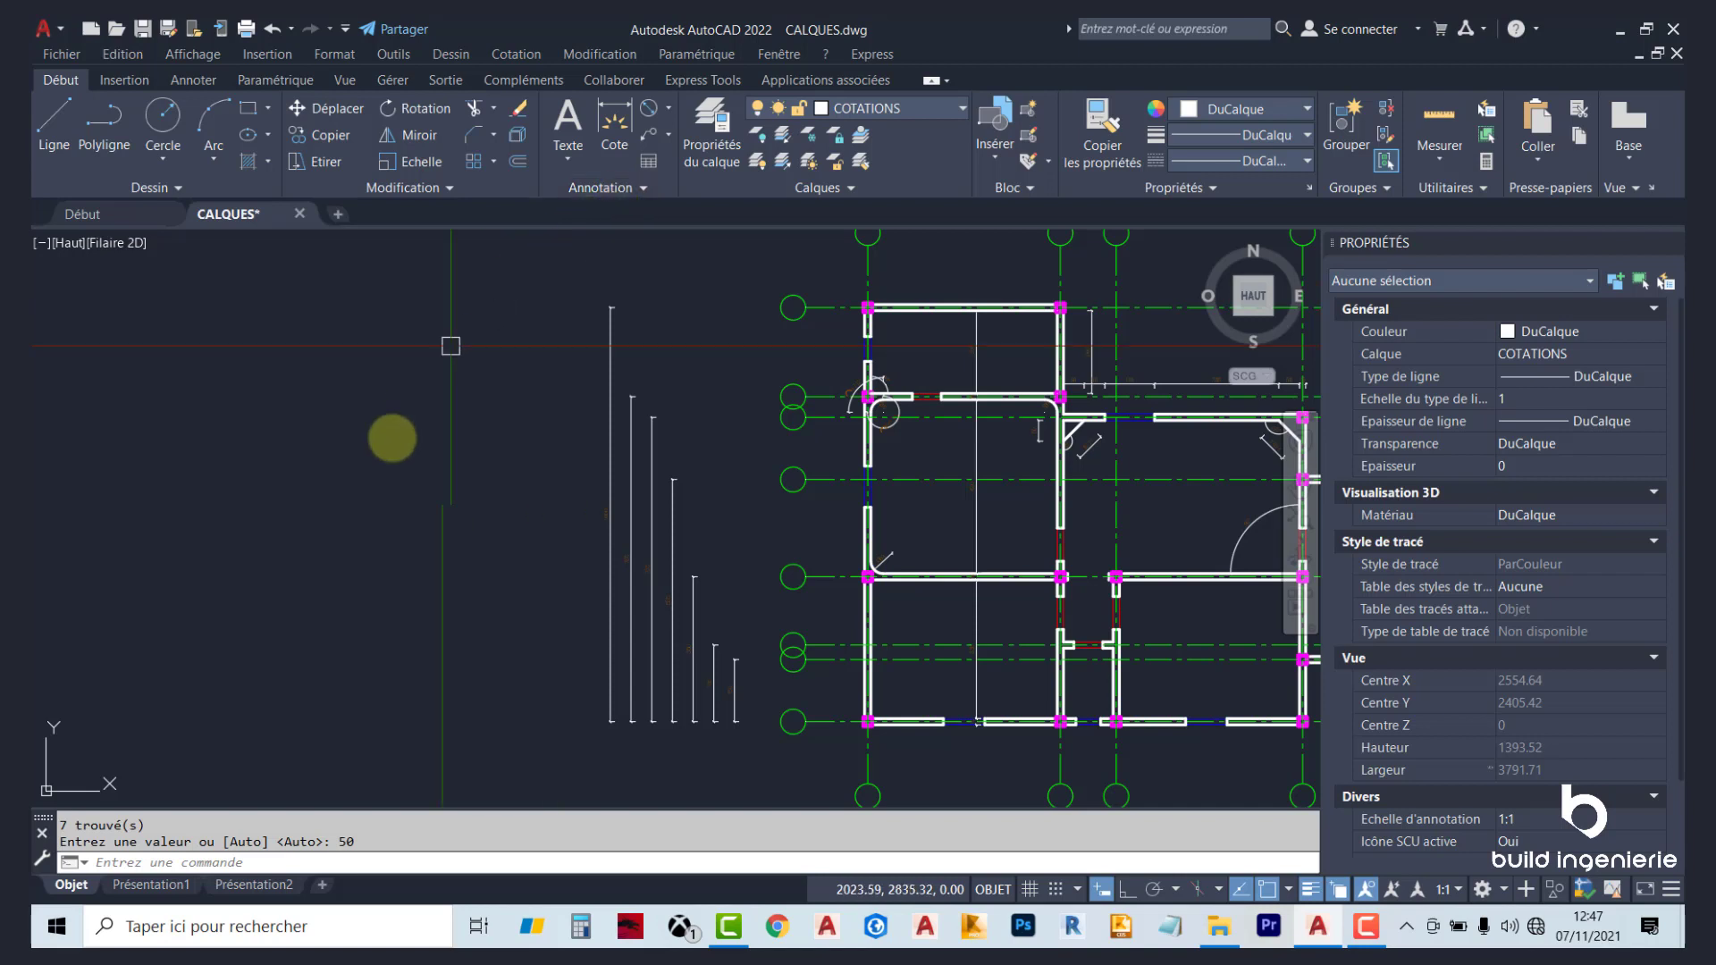
Switch to the Présentation1 layout to see the floor plan on its sheet.
click(154, 886)
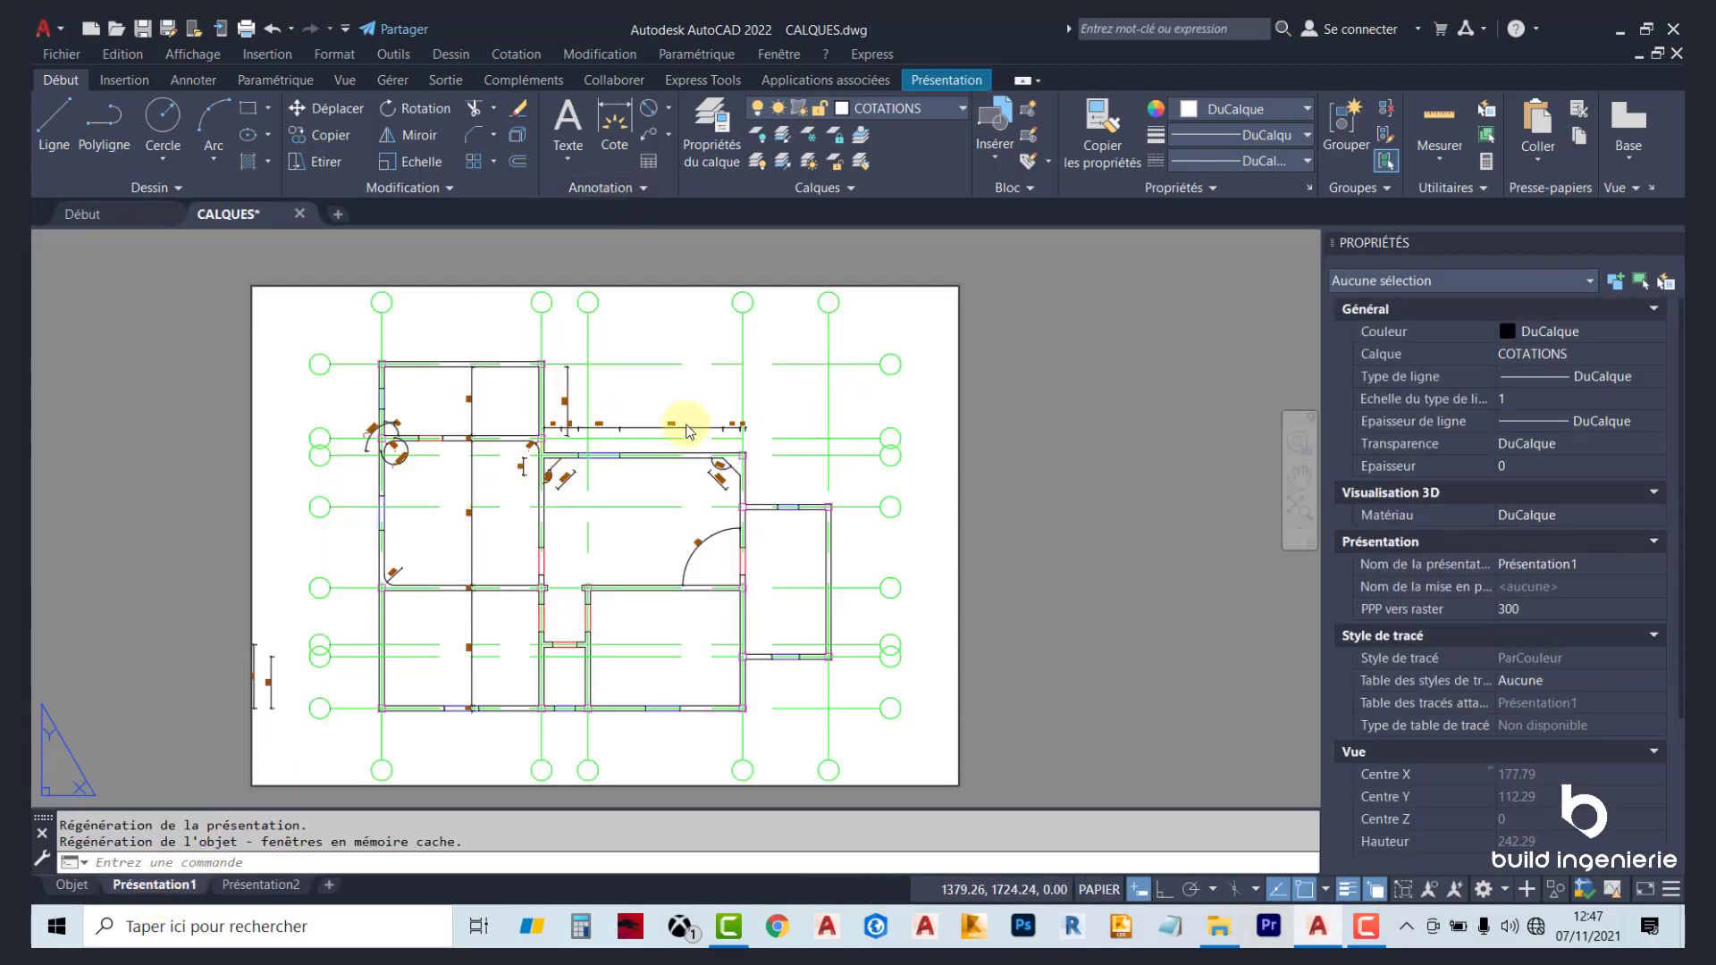